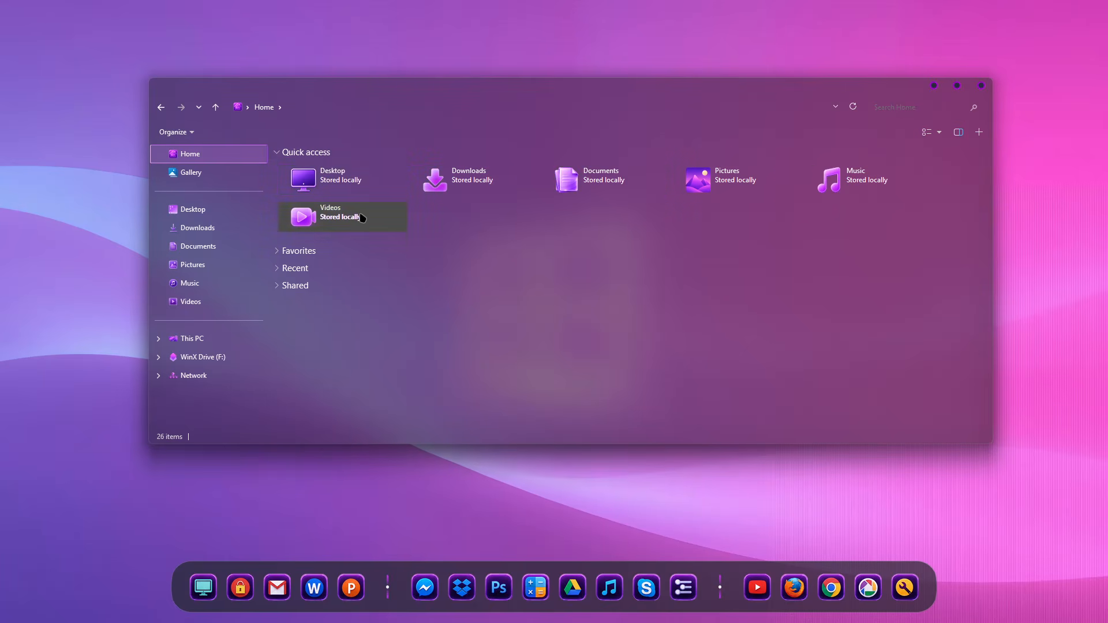
Step: Browse Local Disk (C:) from This PC, compare all its folders as details and large icons, and close the window
click(221, 340)
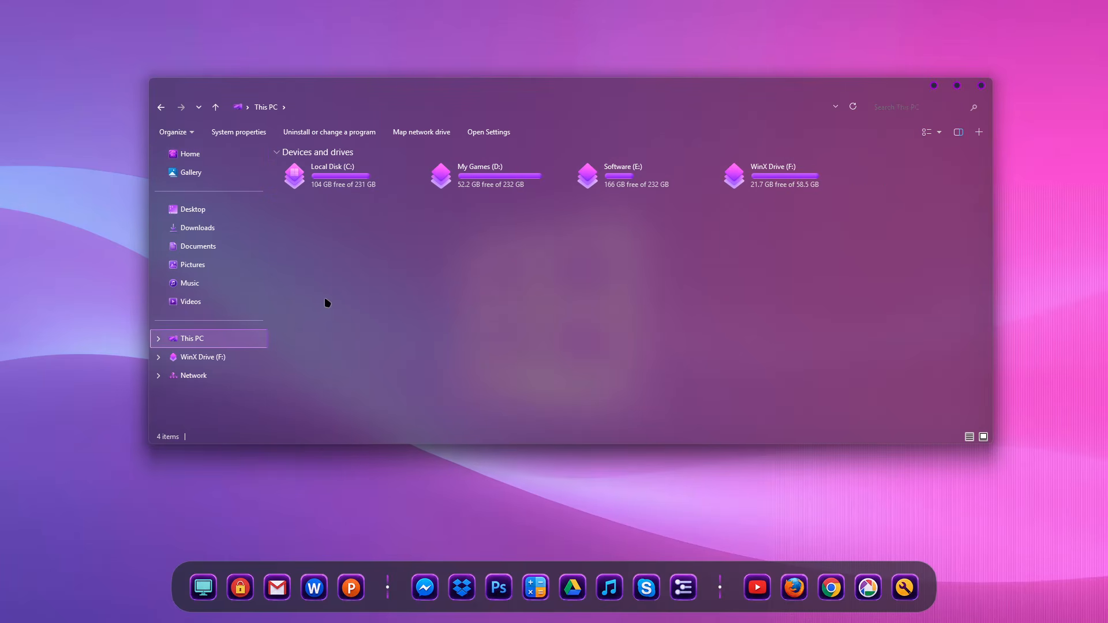
right_click(326, 189)
click(345, 192)
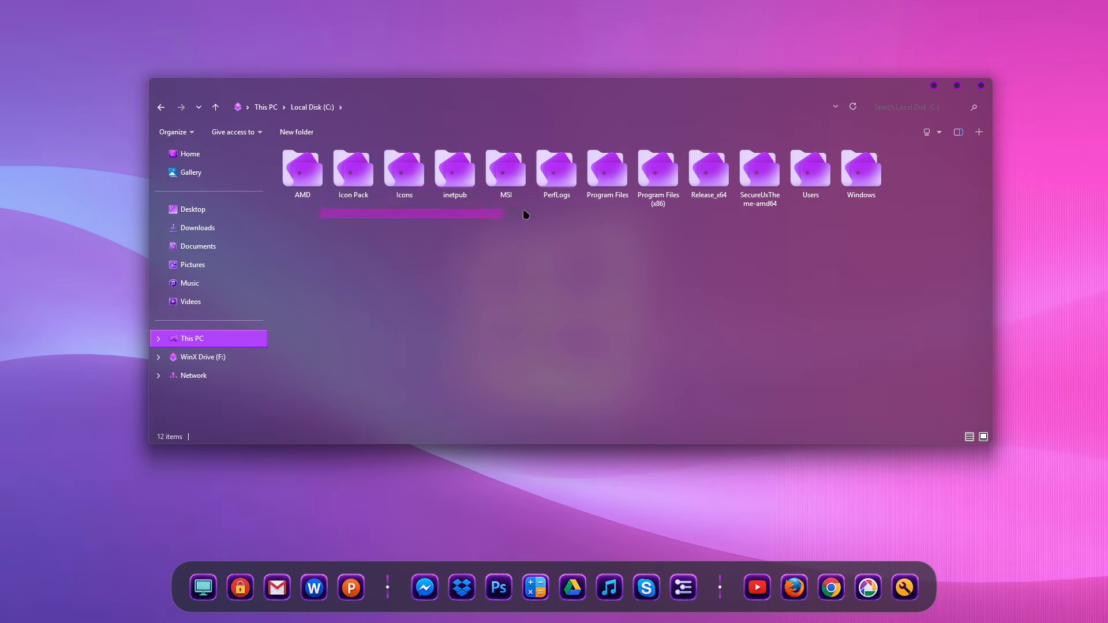
key(ctrl+a)
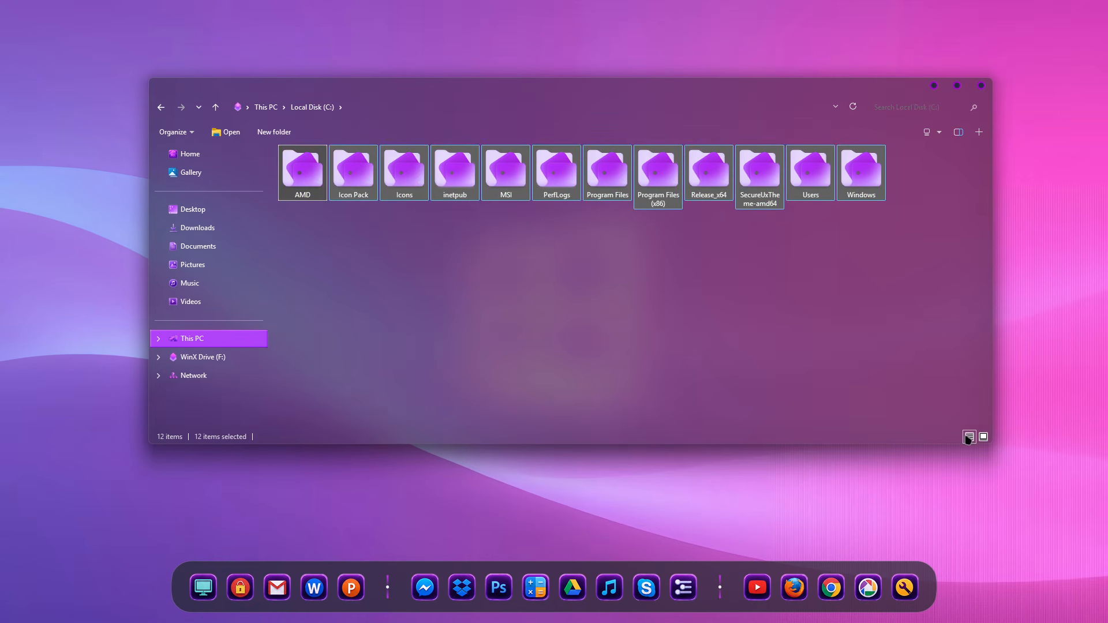
click(968, 436)
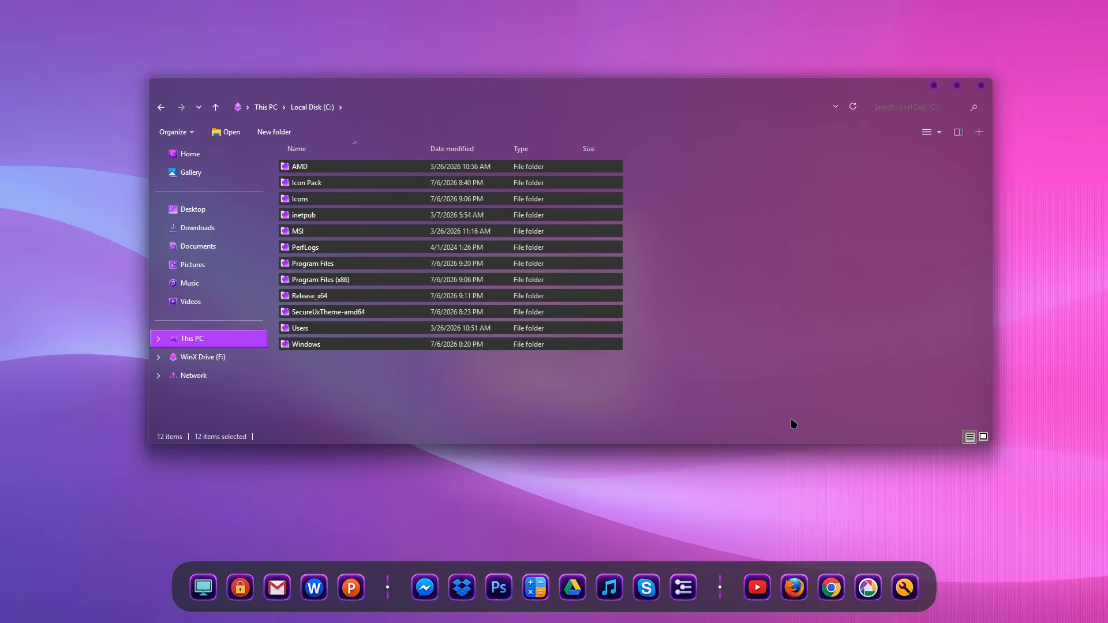
click(983, 437)
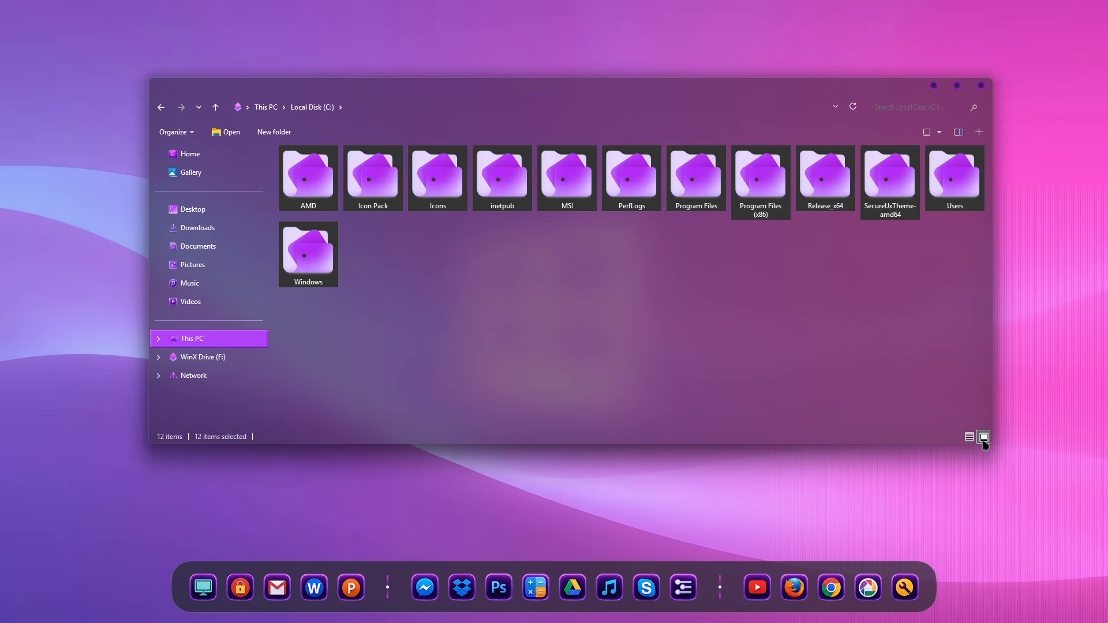
click(981, 86)
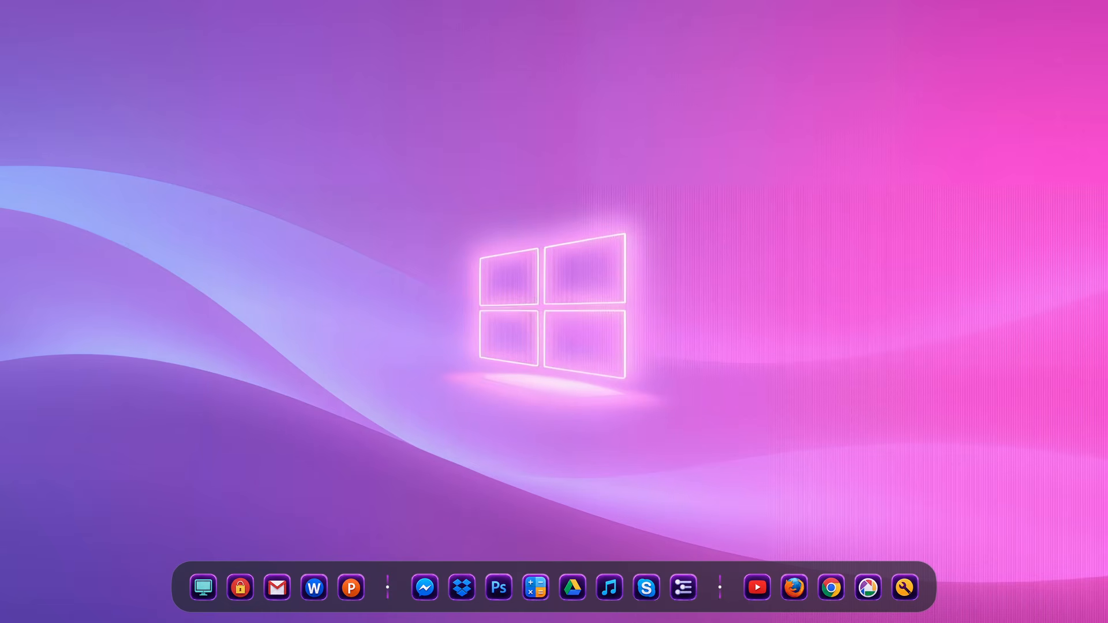
Step: View the quick settings with the volume slider, and look at the notifications and calendar flyout
mouse_move(995, 622)
click(1047, 607)
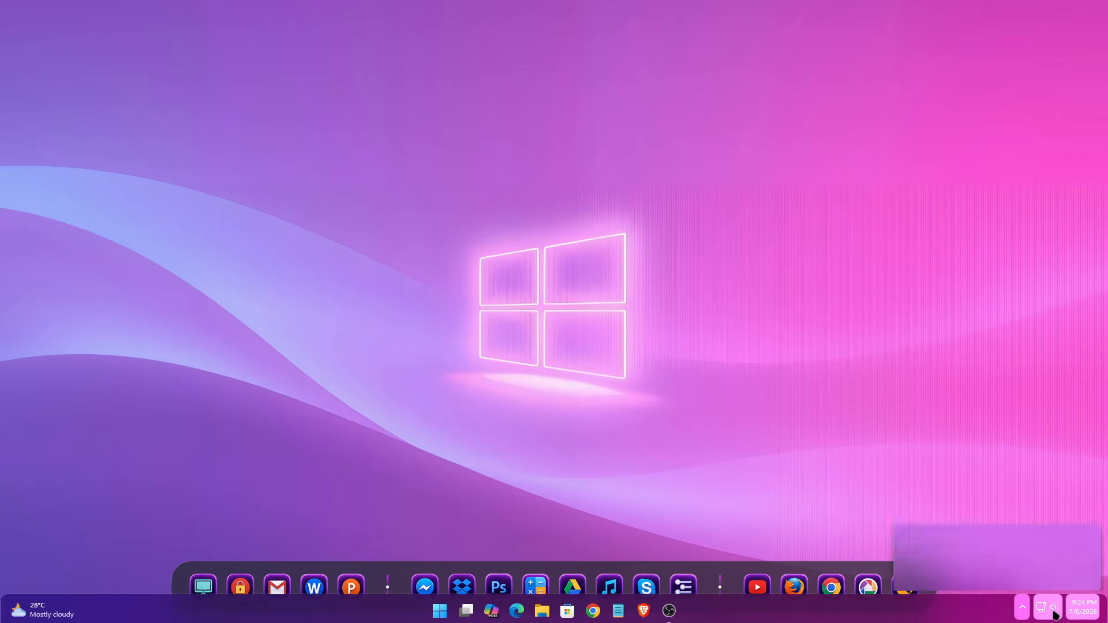
mouse_move(1043, 515)
mouse_down()
mouse_move(1044, 494)
mouse_move(1045, 520)
mouse_up()
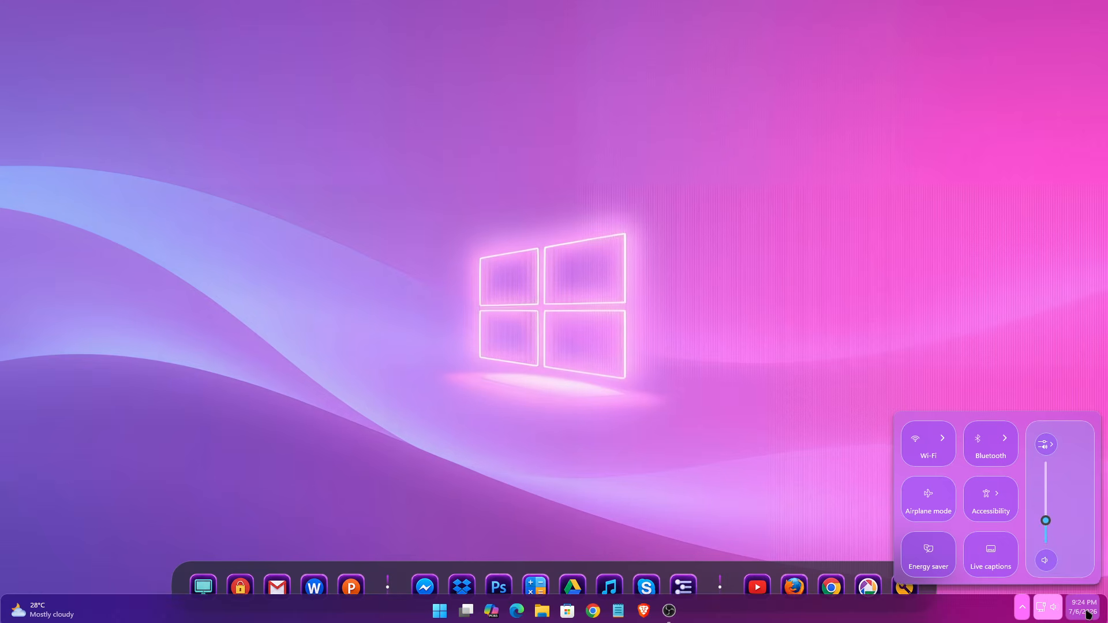
click(1082, 607)
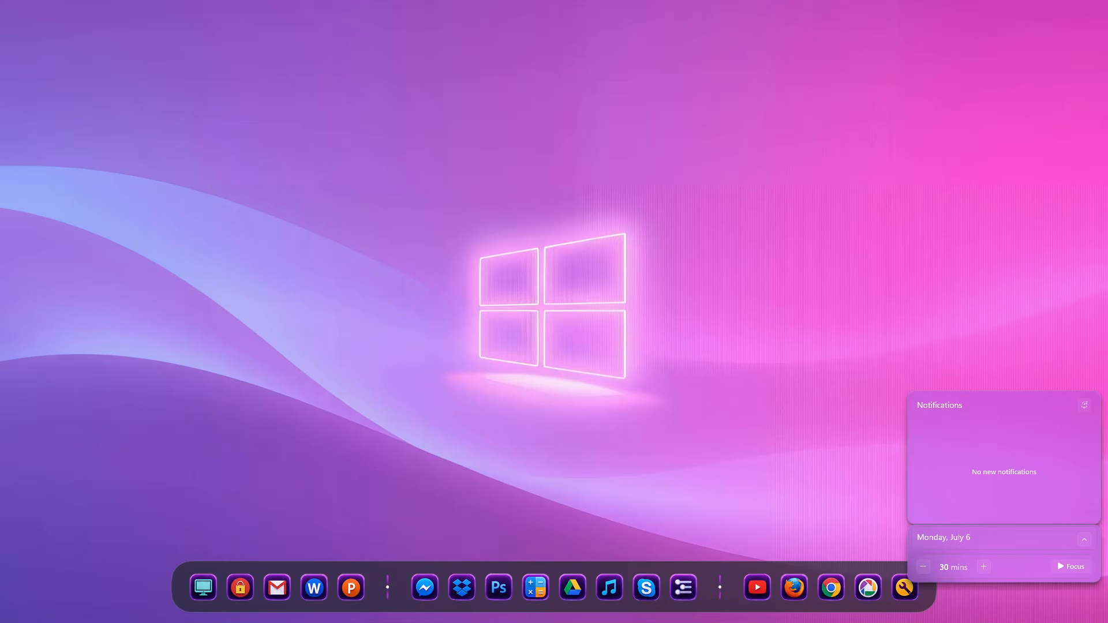
Step: Look through the Start menu's list of all apps and close it again
click(439, 611)
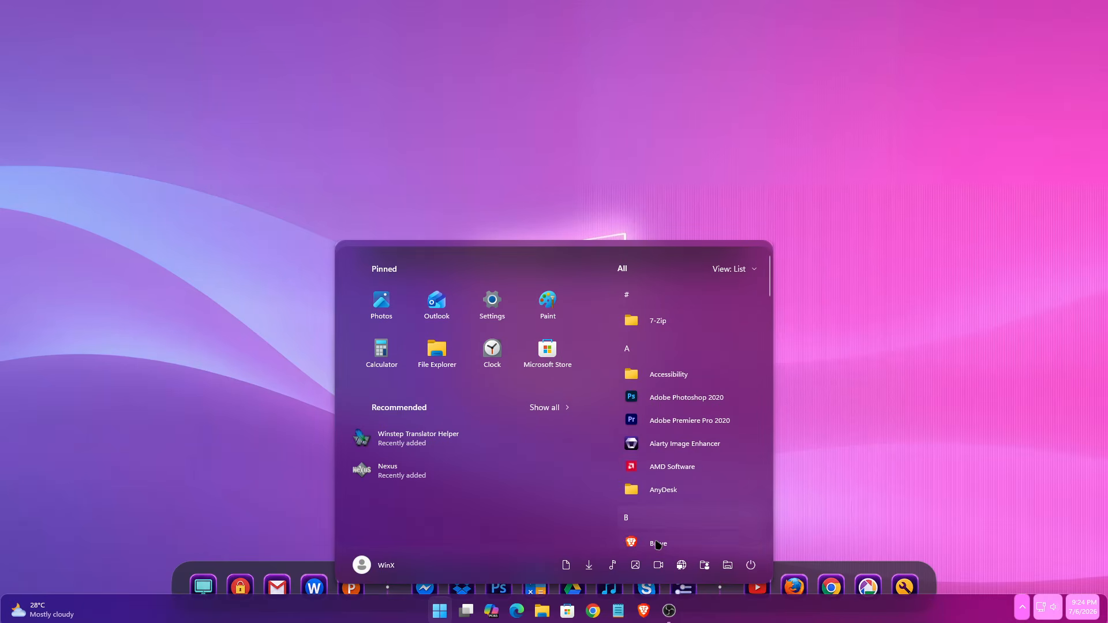
scroll(687, 470, down, 5)
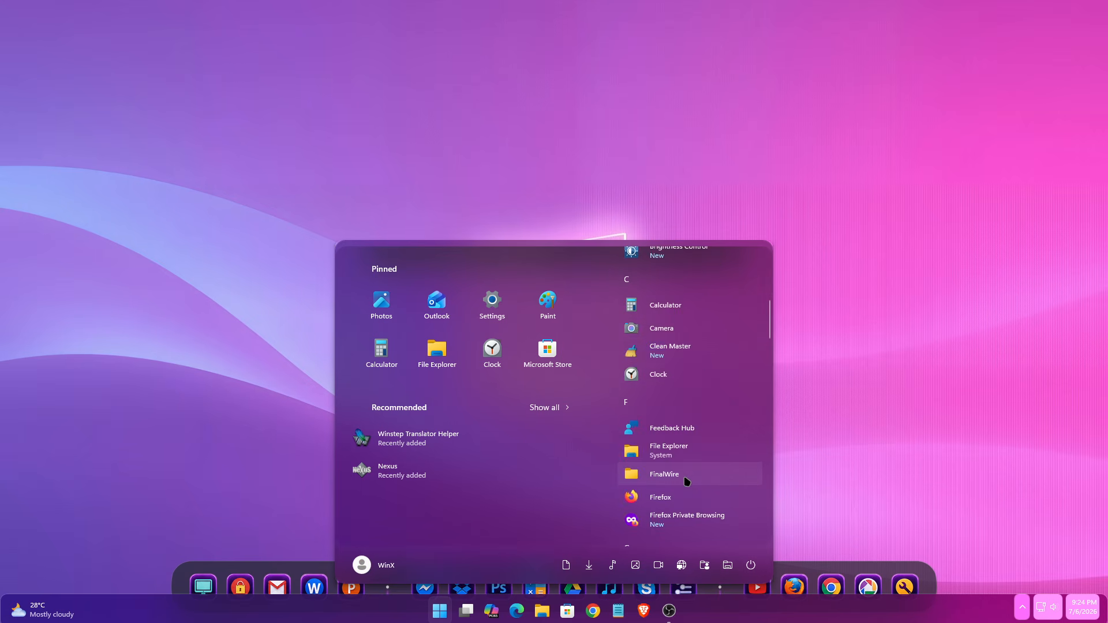
scroll(687, 481, down, 4)
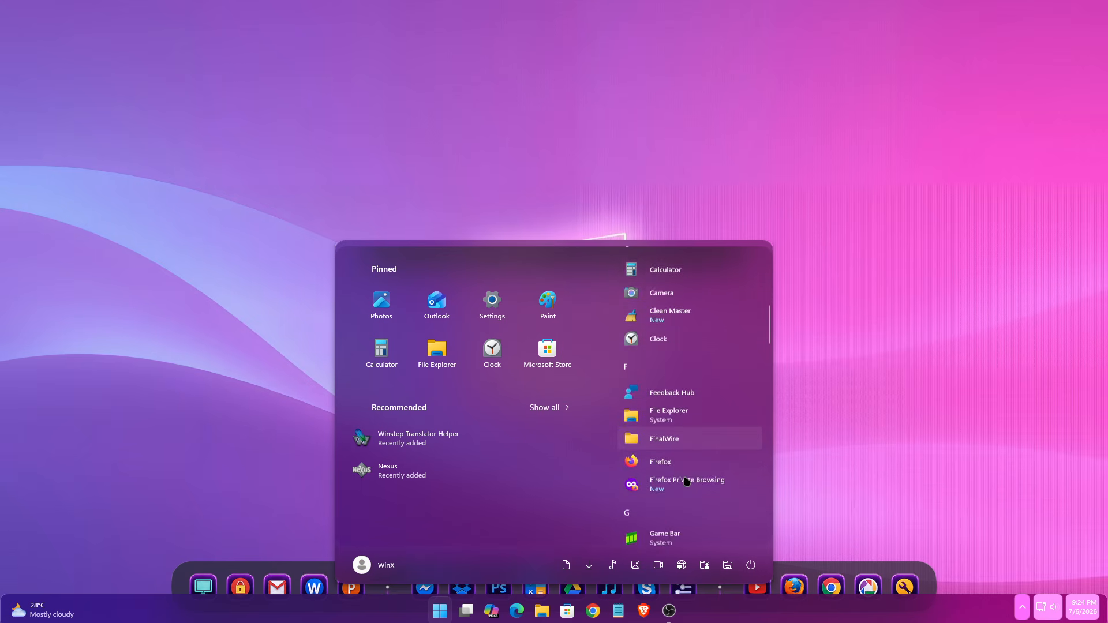
click(381, 607)
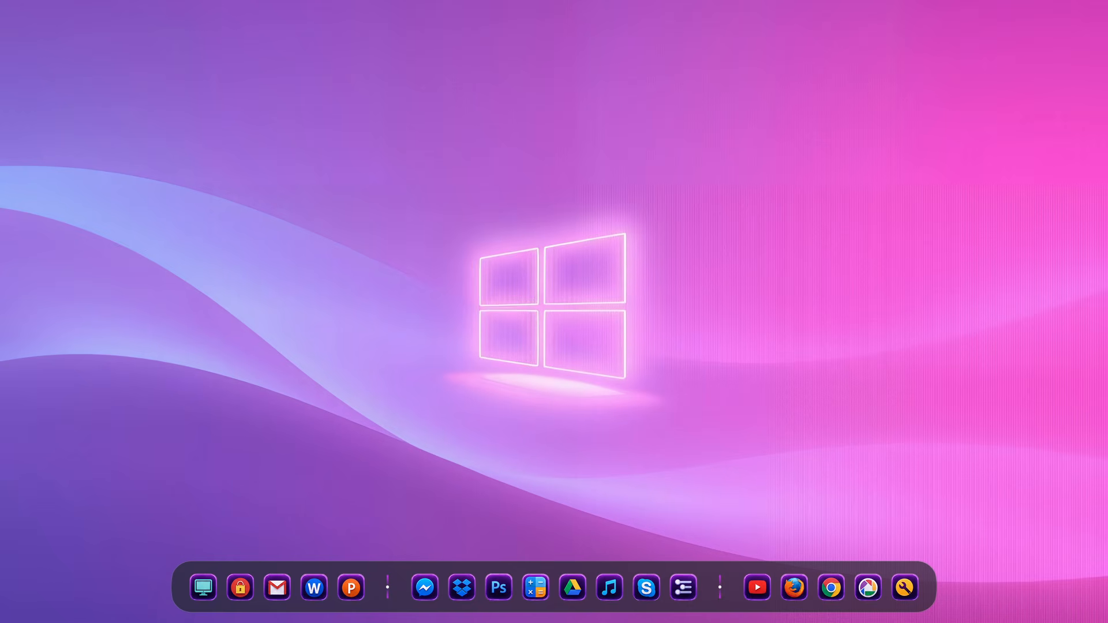
Step: View the hidden system tray icons and close their flyout
mouse_move(949, 622)
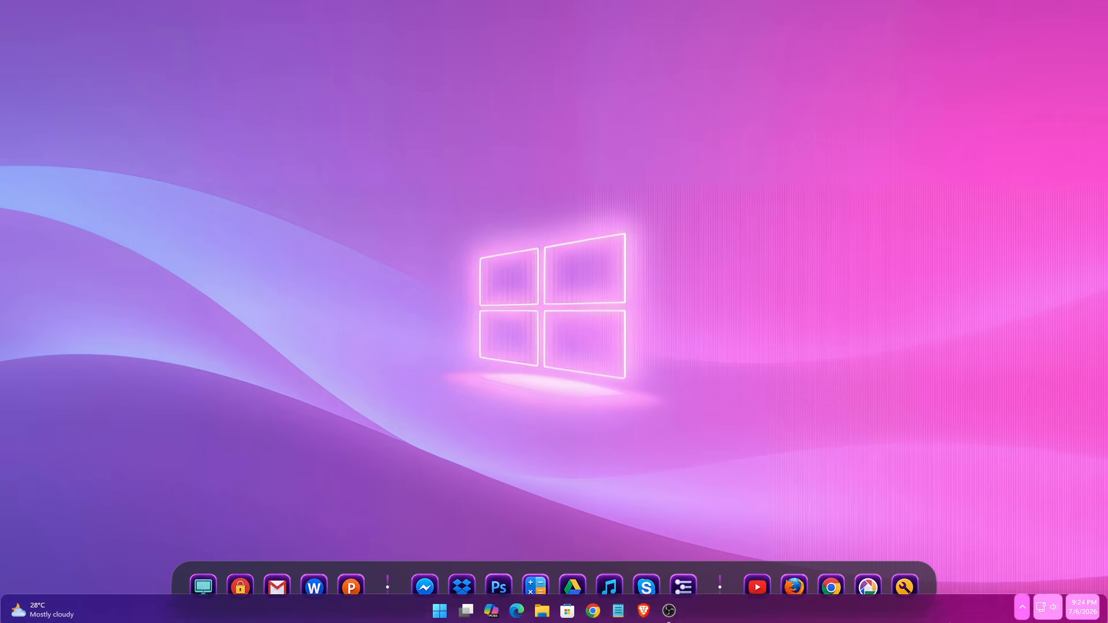
click(1022, 608)
click(996, 611)
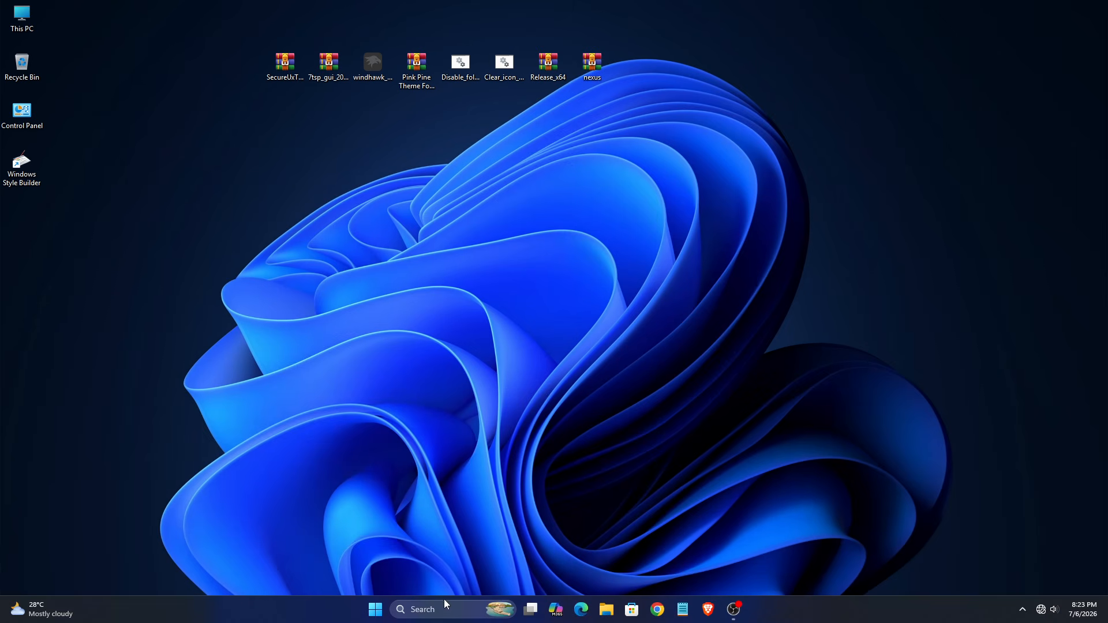
Step: Search Windows for "Create a restore point" and open that Control Panel entry
click(444, 604)
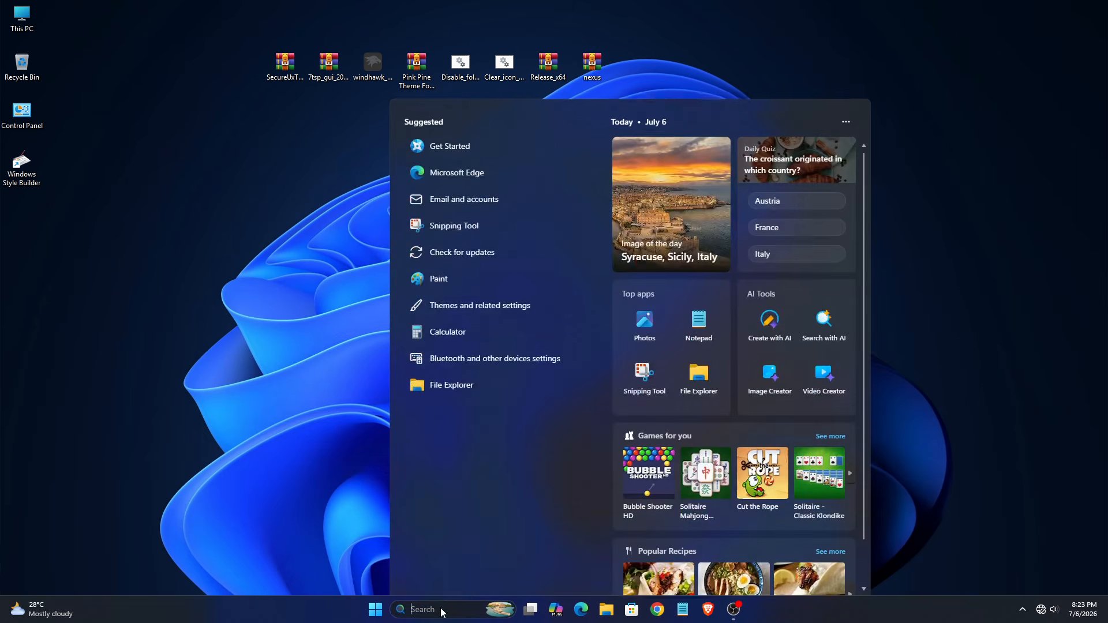
text(Create a)
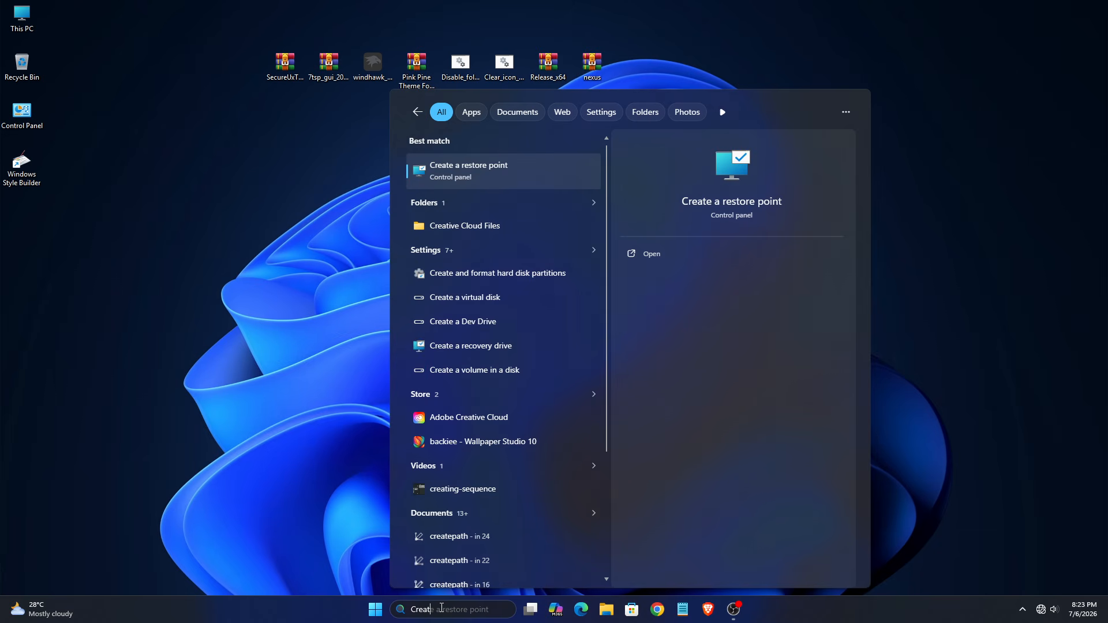
click(478, 180)
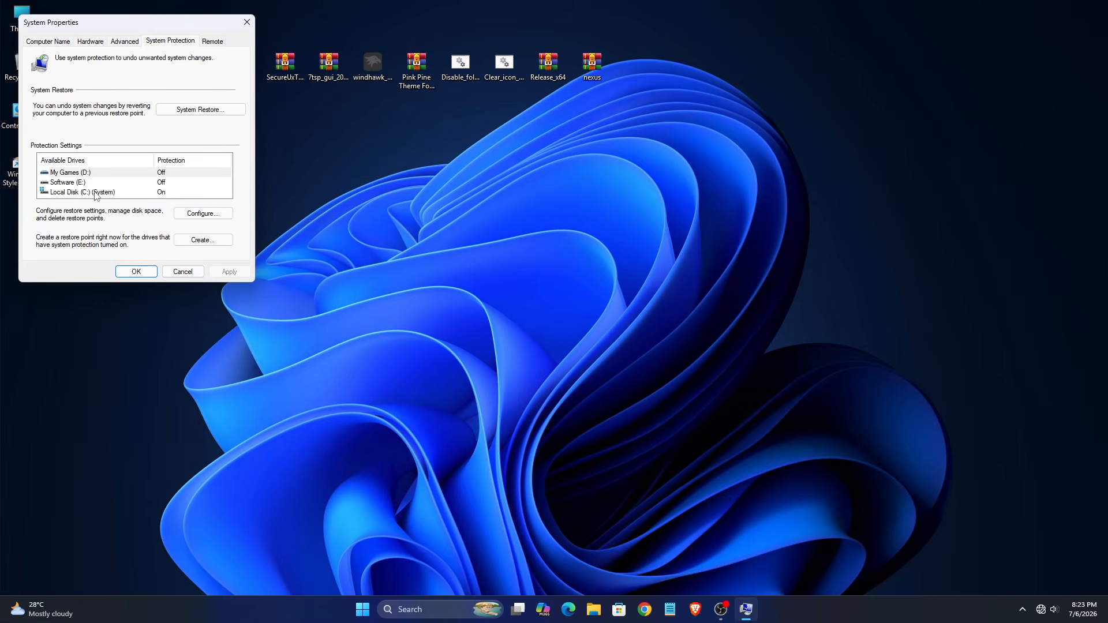
Step: Create a restore point named "Windows 11" for Local Disk (C:) and close System Properties
click(96, 193)
click(186, 241)
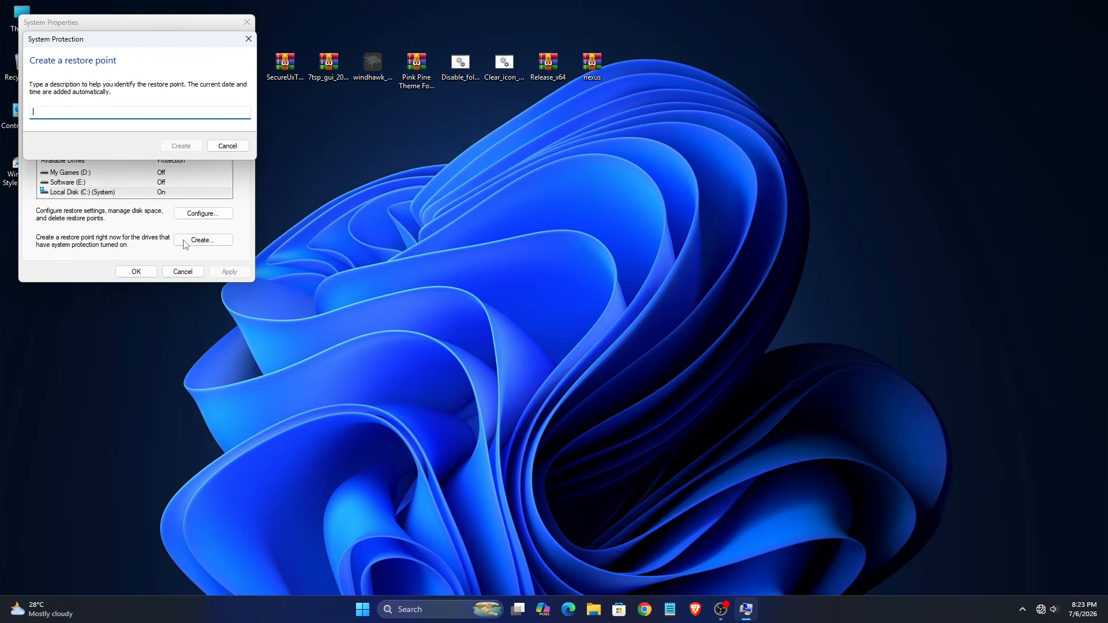
text(Windows 11)
click(175, 149)
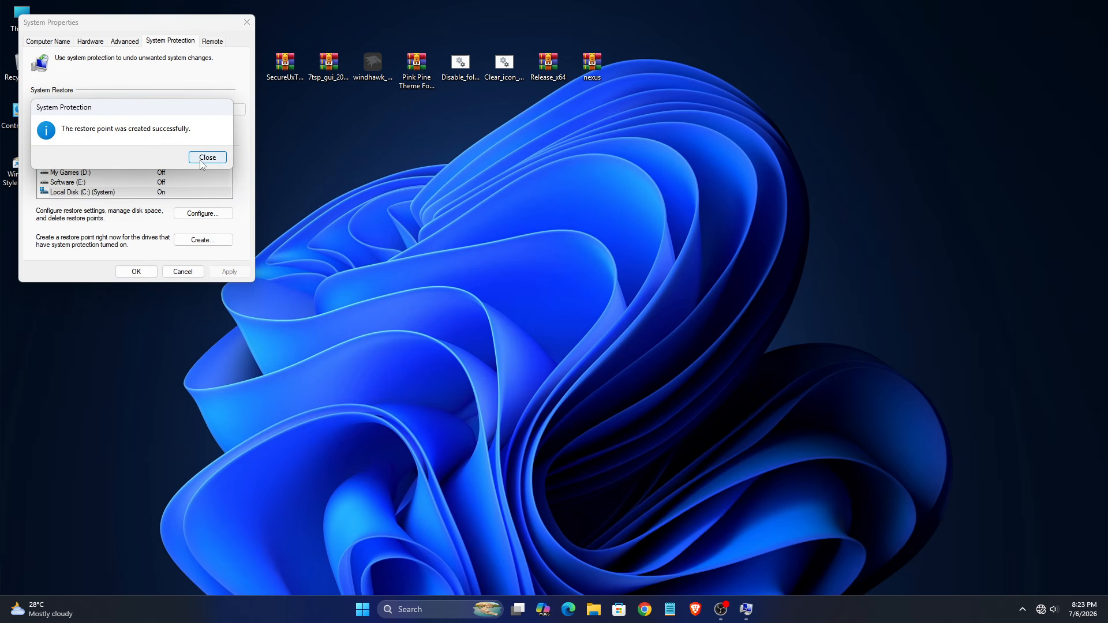
click(201, 158)
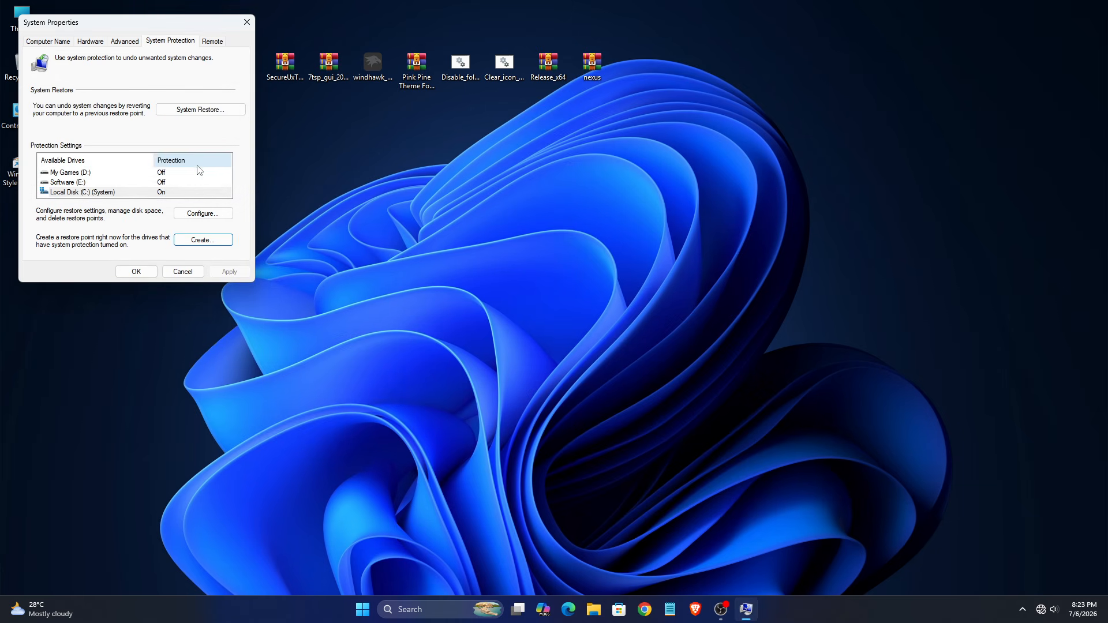
click(134, 271)
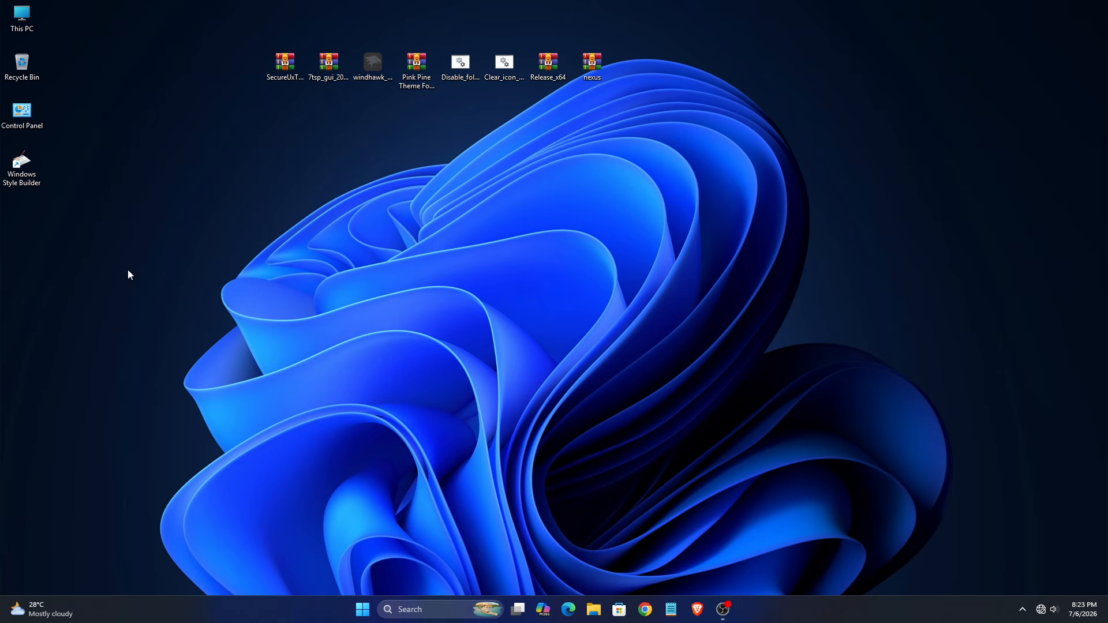
Step: Extract the SecureUxTheme-amd64 archive with WinRAR into its own folder on the desktop
right_click(279, 77)
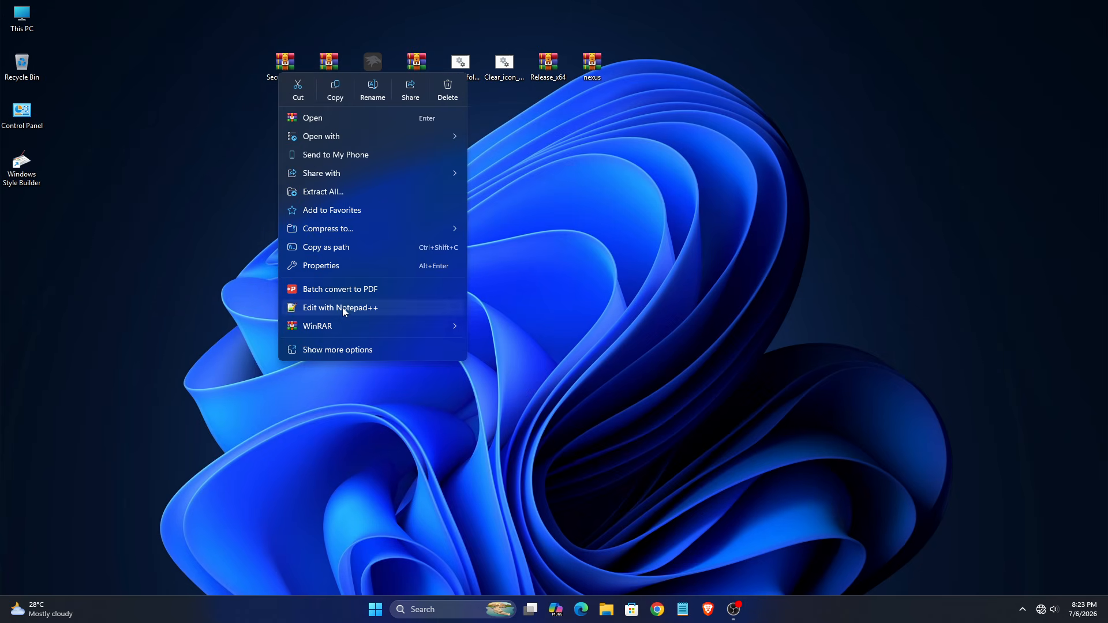
mouse_move(370, 327)
click(467, 347)
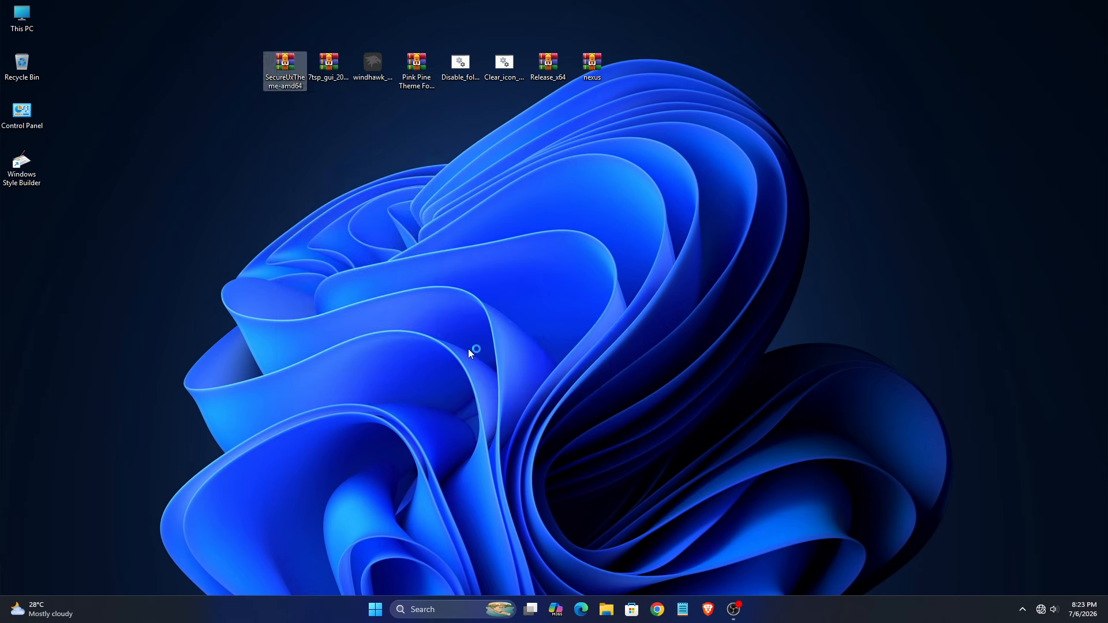
click(577, 434)
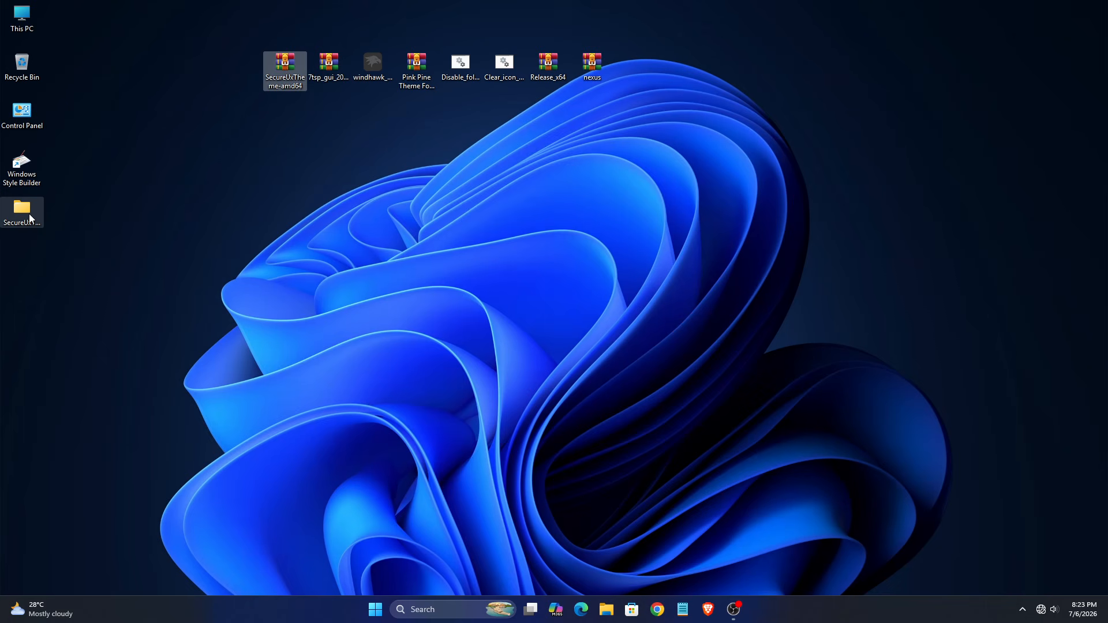
Step: Move the extracted SecureUxTheme-amd64 folder from the desktop to the root of Local Disk (C:)
right_click(28, 214)
click(42, 225)
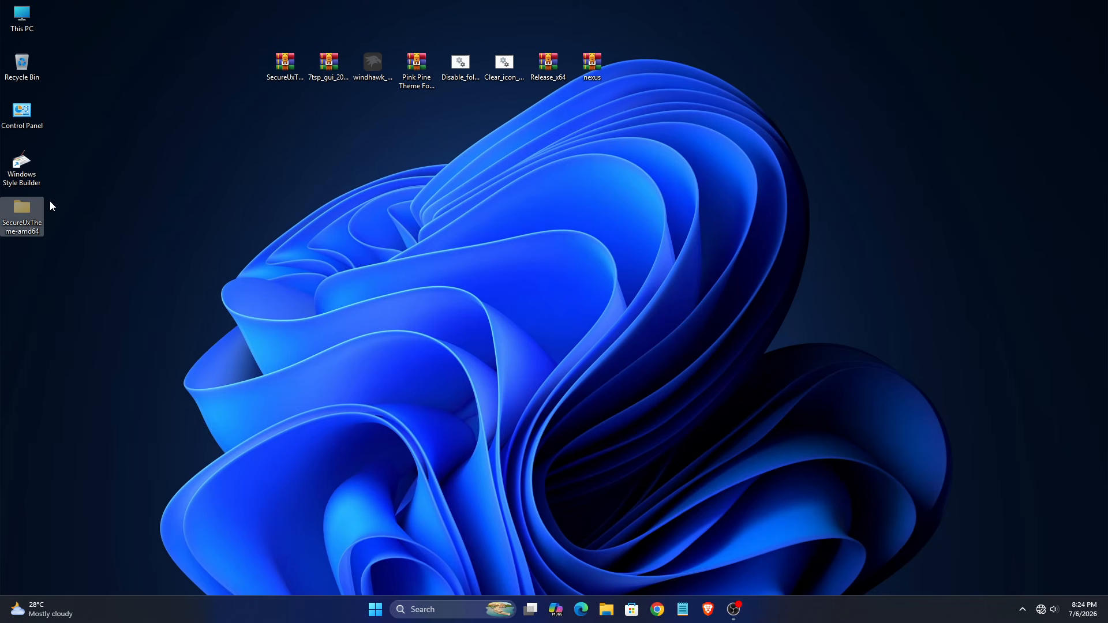
double_click(23, 20)
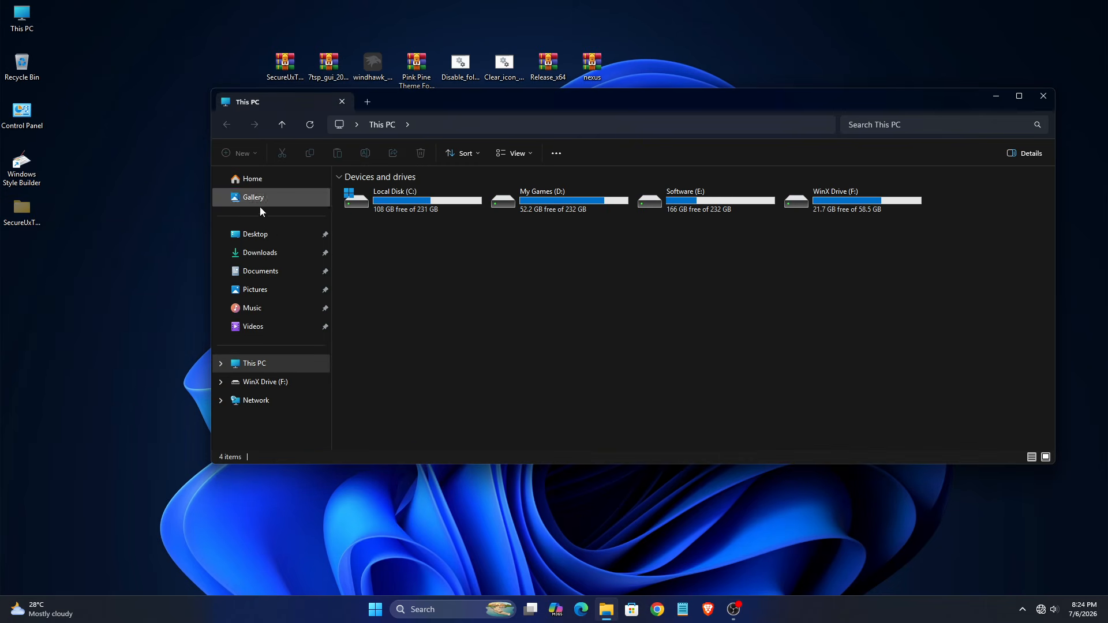
double_click(382, 206)
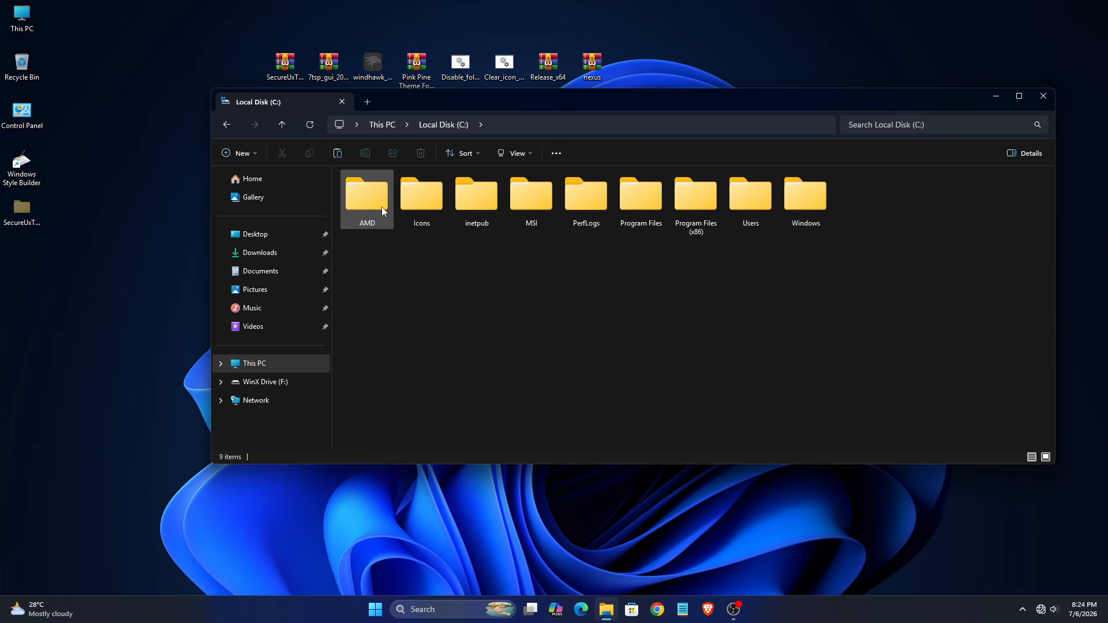
right_click(658, 327)
click(676, 344)
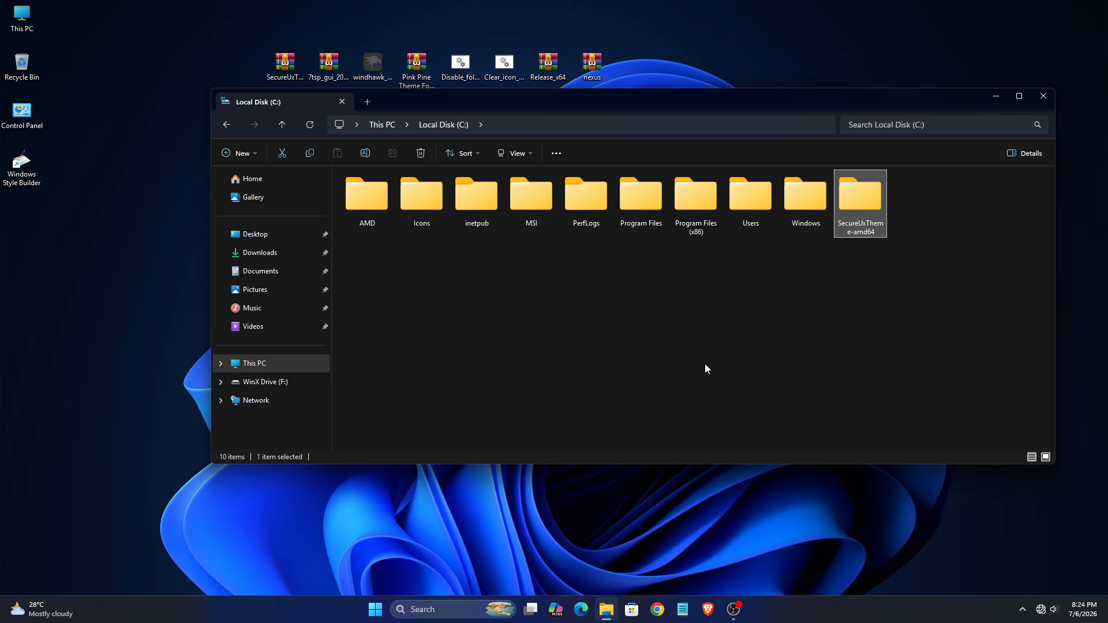
Step: Run ThemeTool as administrator from the SecureUxTheme-amd64 folder on Local Disk (C:)
right_click(856, 209)
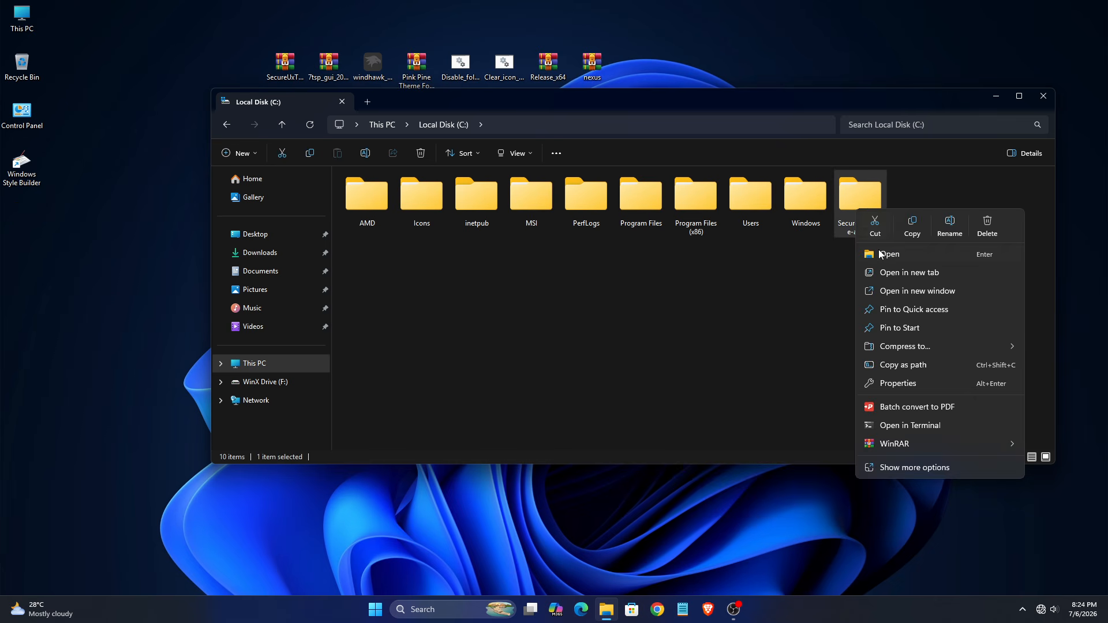
click(881, 255)
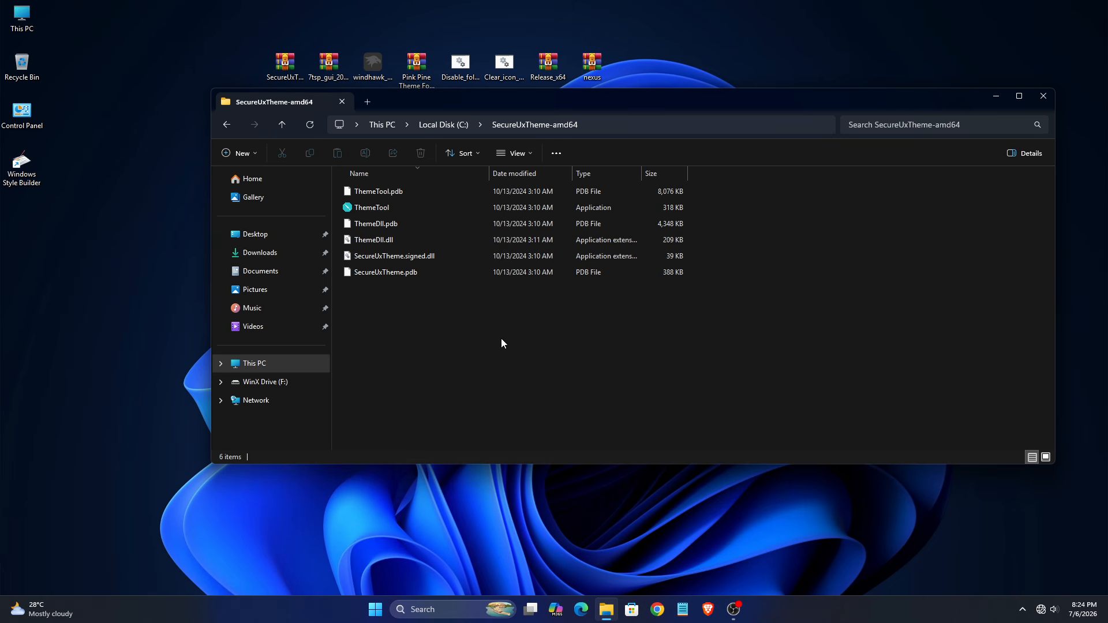
right_click(404, 206)
click(461, 309)
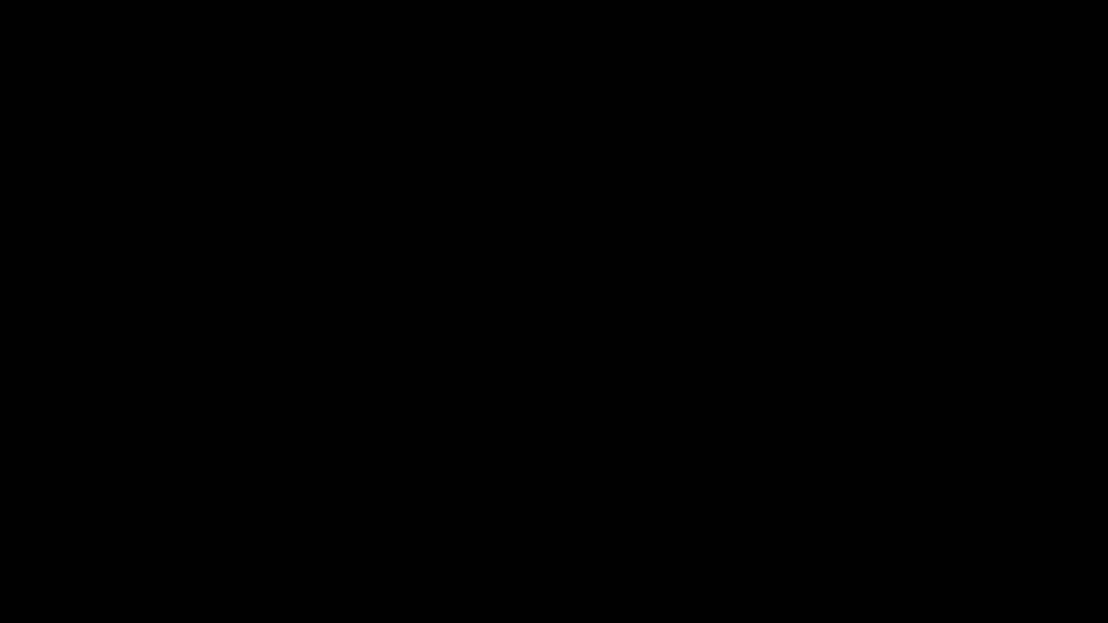
click(563, 414)
click(642, 353)
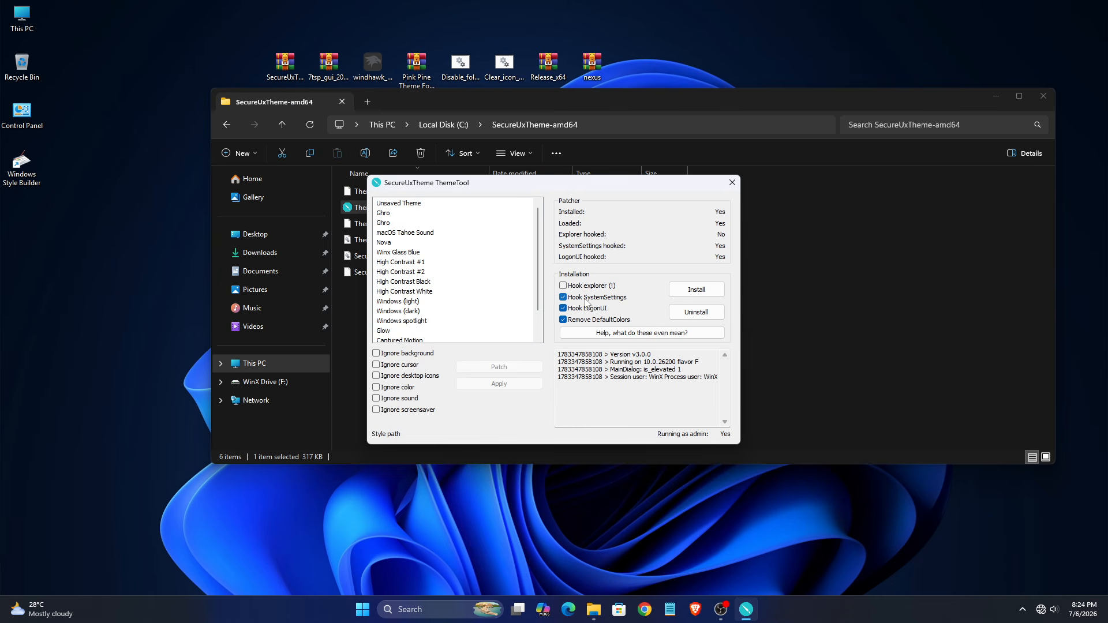
Step: Install the SecureUxTheme patcher and agree to reboot the computer
click(686, 295)
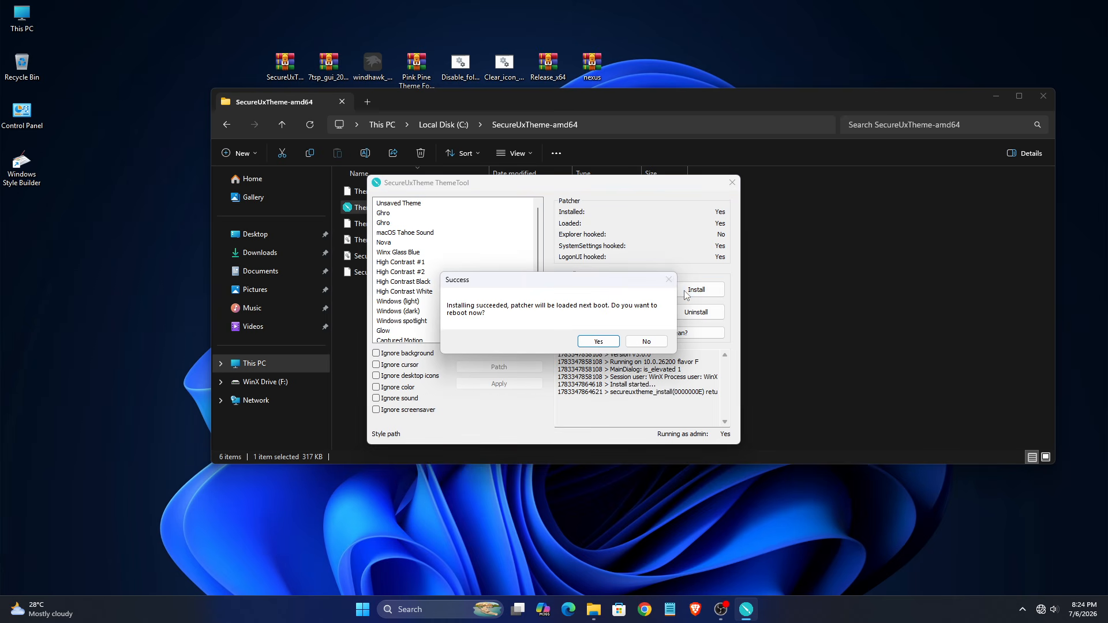
click(598, 342)
Step: Extract the Pink Pine Theme For Windows 11 archive with WinRAR into its own folder on the desktop
right_click(416, 72)
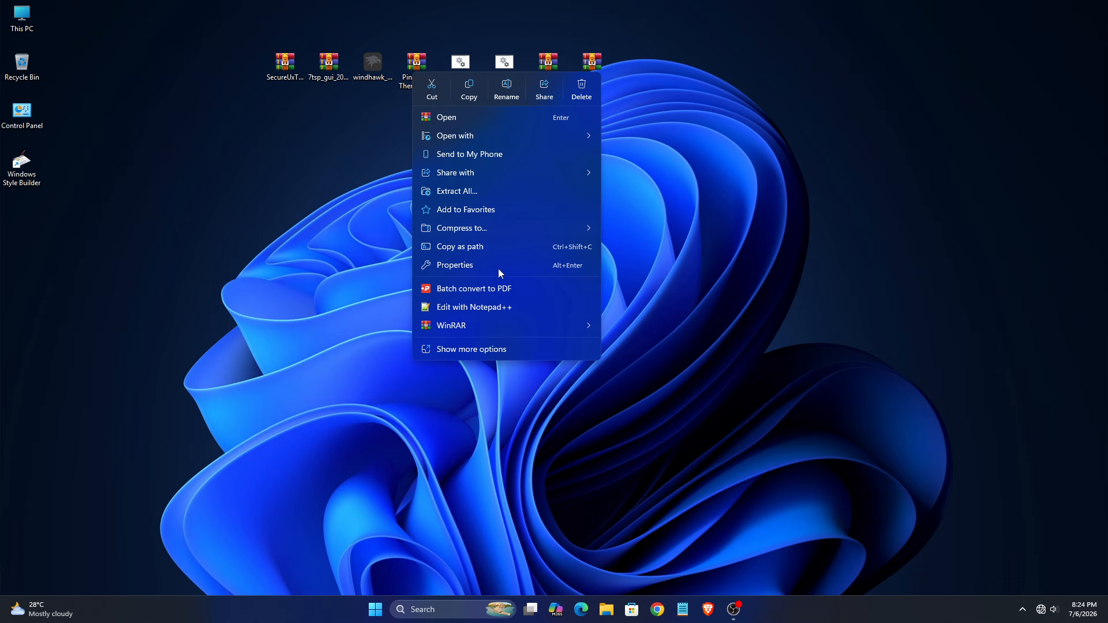
mouse_move(502, 327)
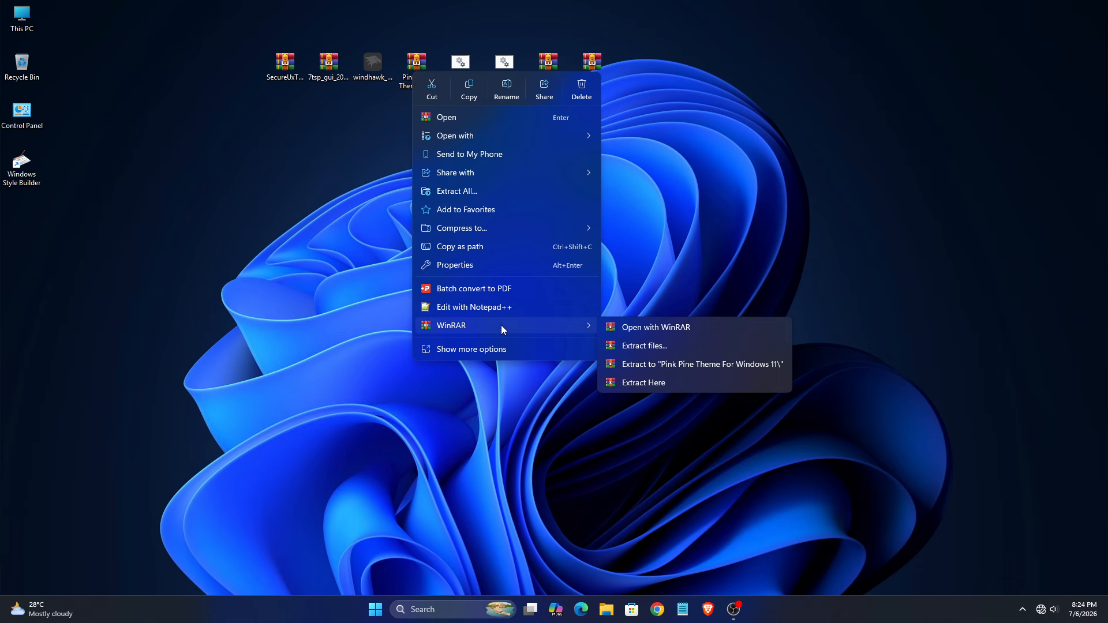
click(636, 346)
click(582, 434)
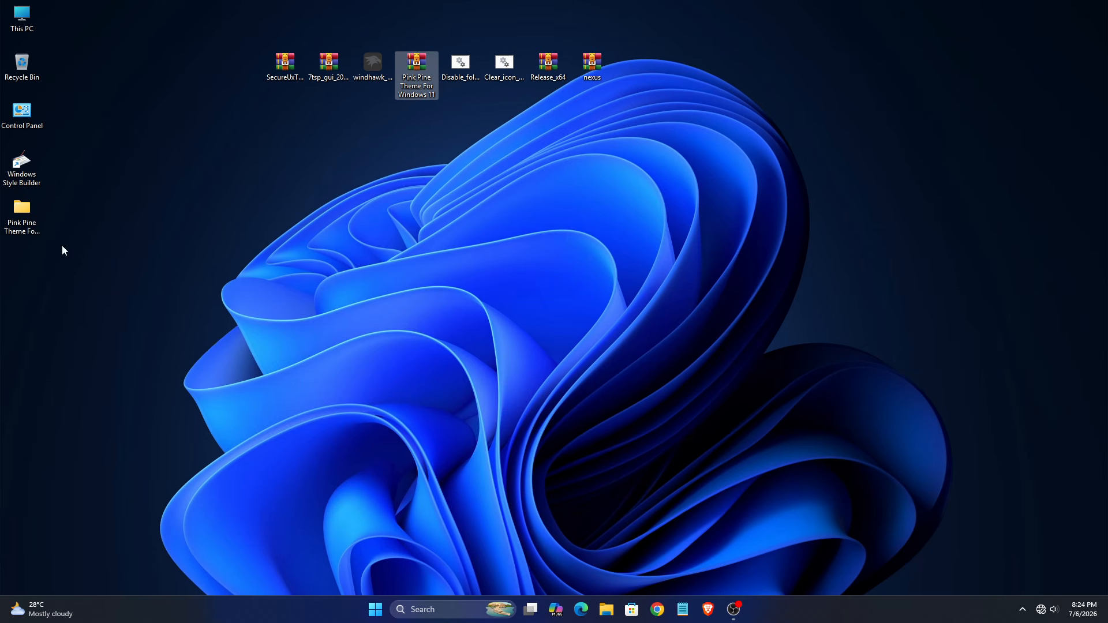
Step: Copy the Pink Pine folder and theme file from the Windows 11 Theme subfolder of the extracted theme pack
right_click(25, 205)
click(68, 254)
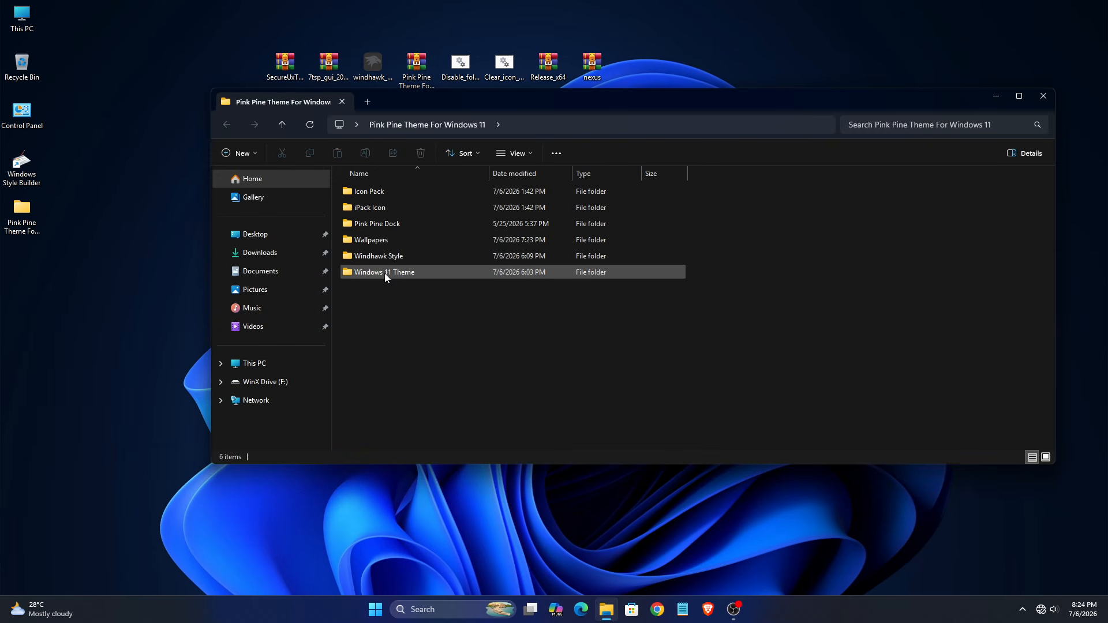
right_click(390, 273)
click(414, 296)
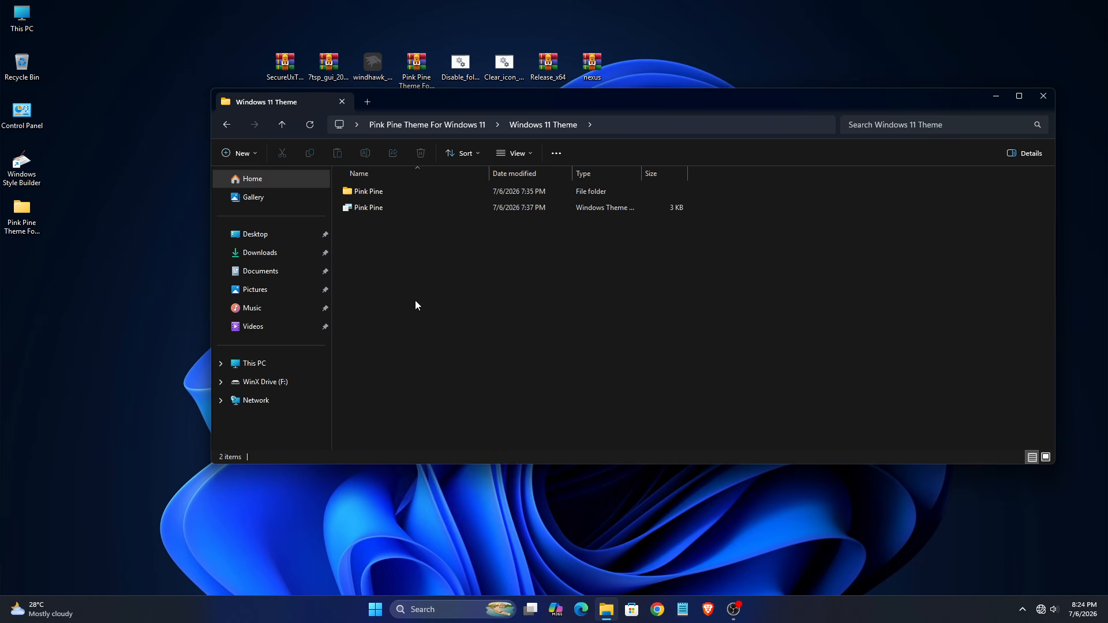
drag(414, 300, 422, 192)
right_click(428, 193)
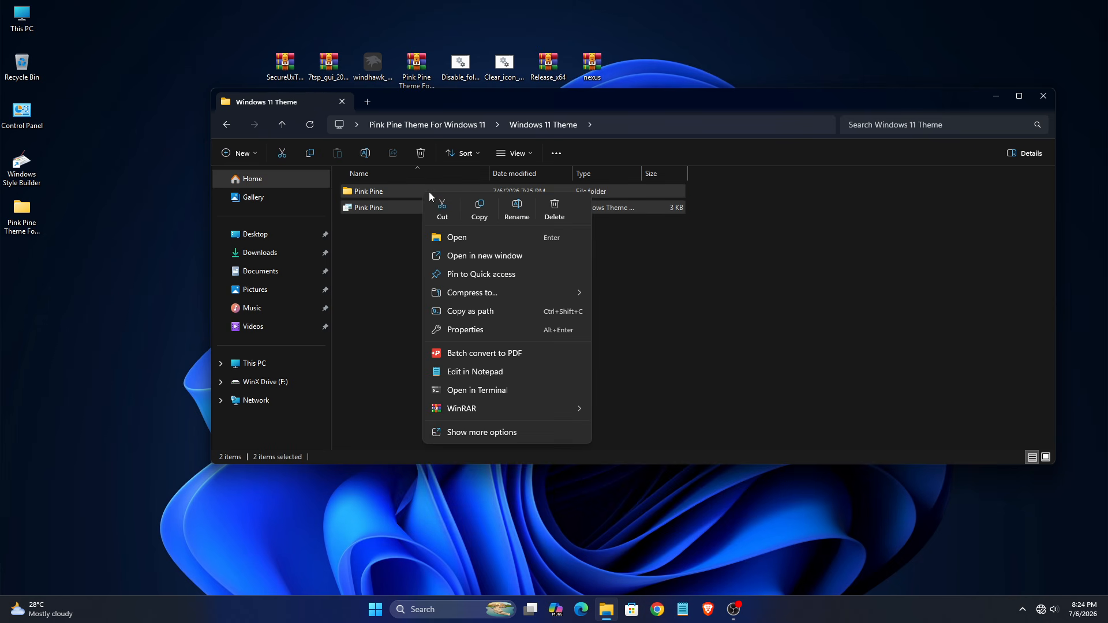
click(479, 209)
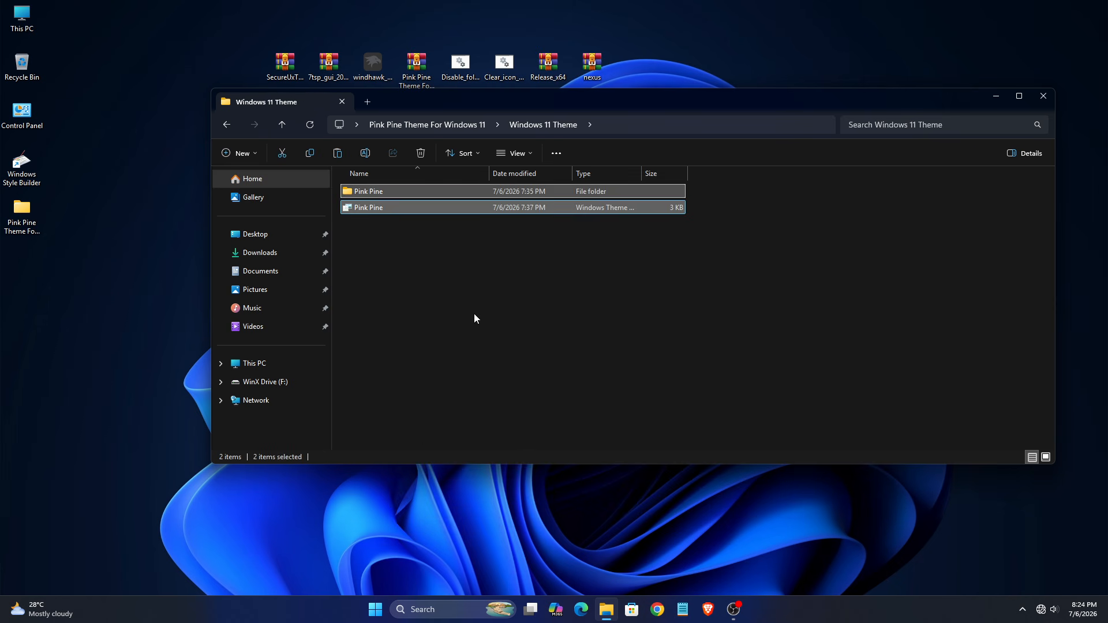
Step: Go to the Windows\Resources\Themes folder on Local Disk (C:)
click(290, 362)
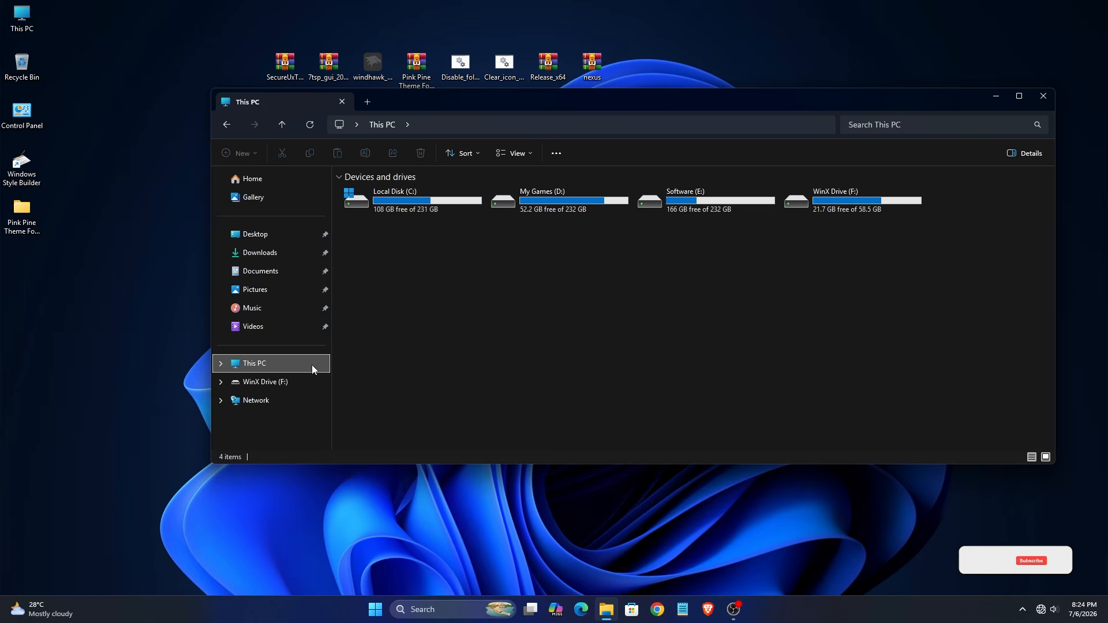
right_click(406, 210)
click(441, 255)
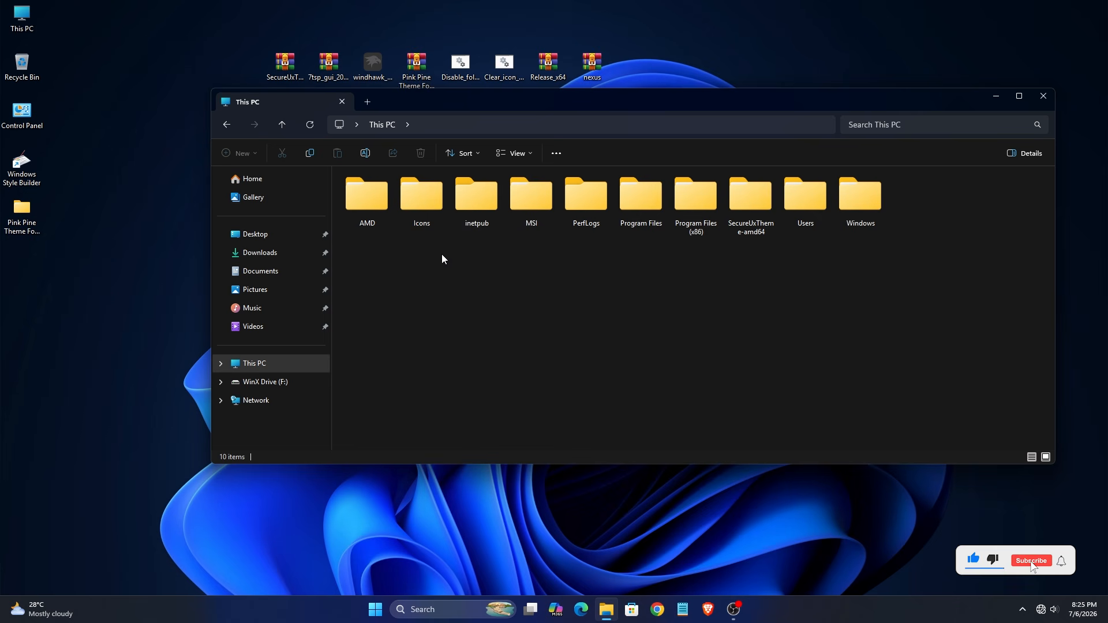
double_click(861, 225)
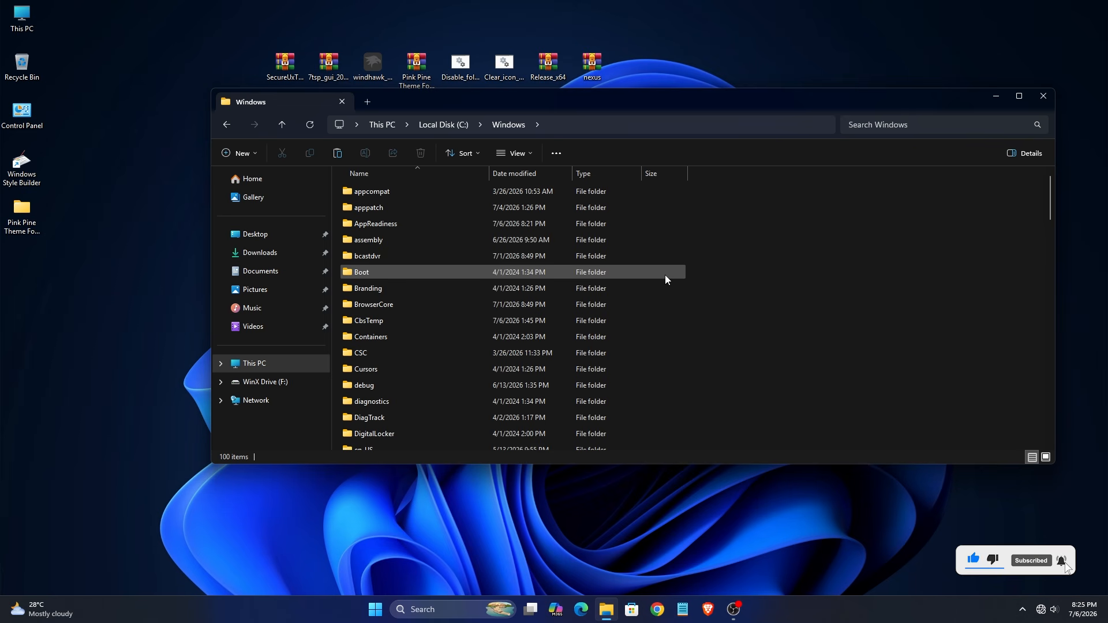
click(517, 258)
key(r)
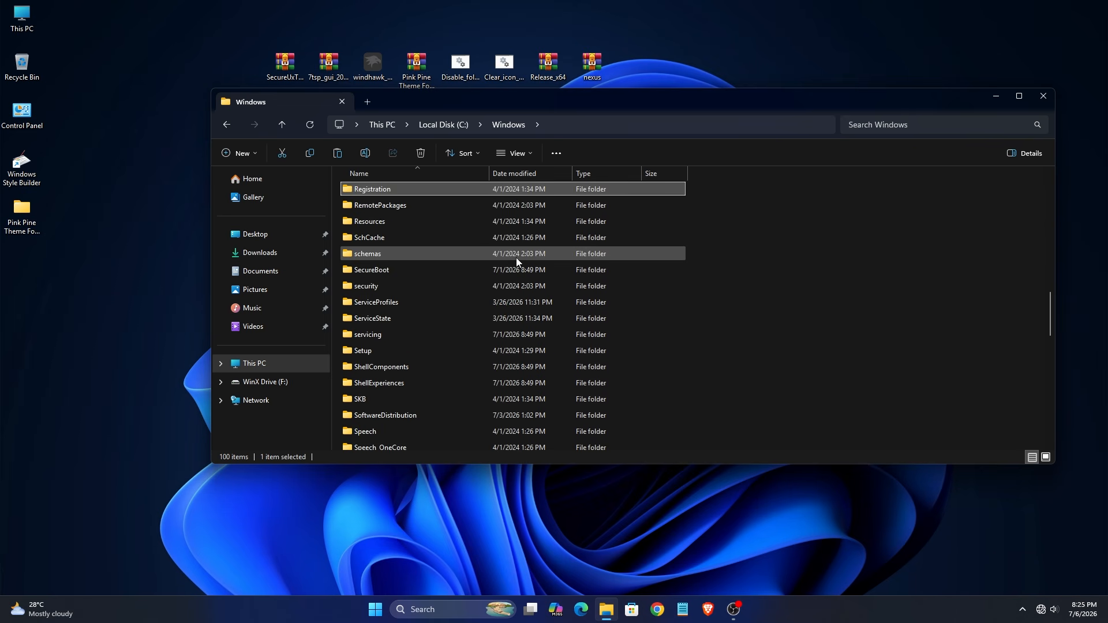
double_click(348, 227)
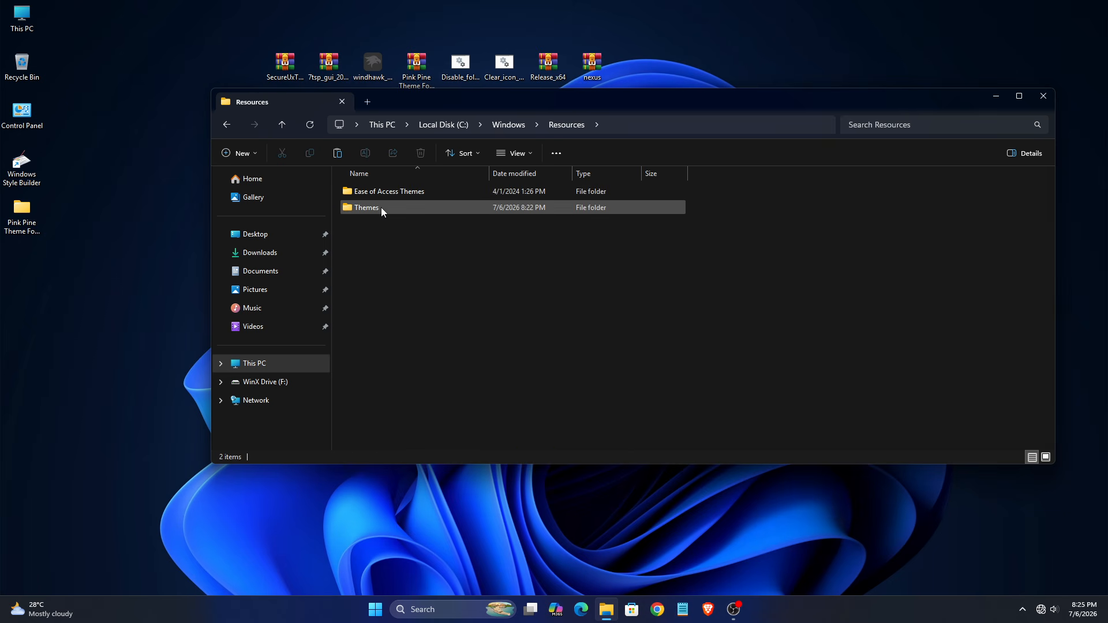
double_click(388, 207)
Step: Paste the copied Pink Pine folder and theme file into Themes with administrator permission, and close the window
right_click(783, 279)
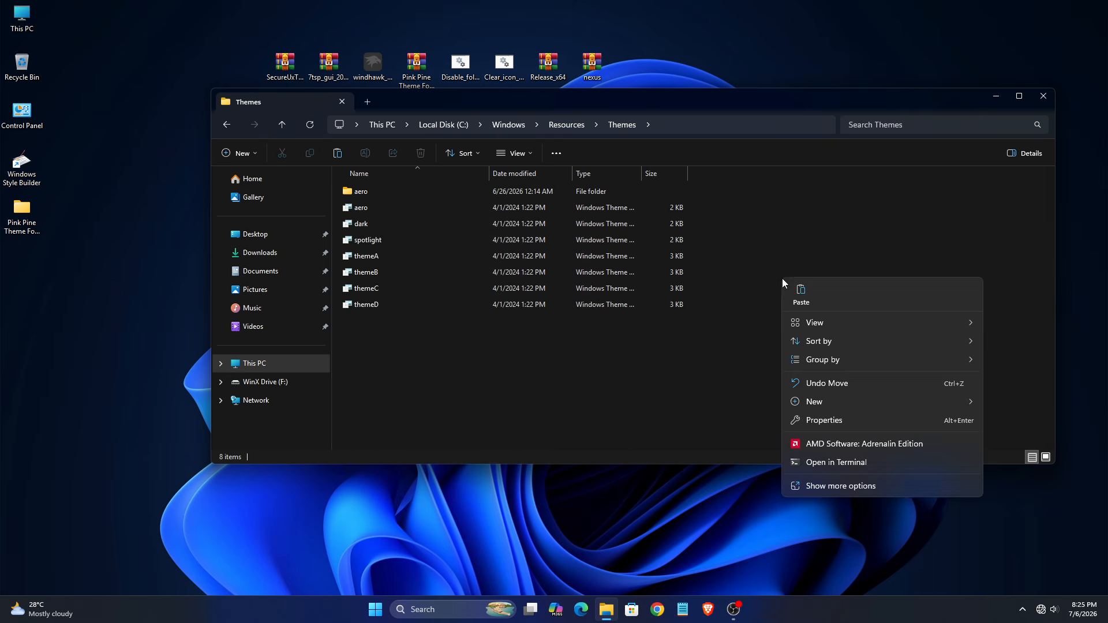
click(799, 294)
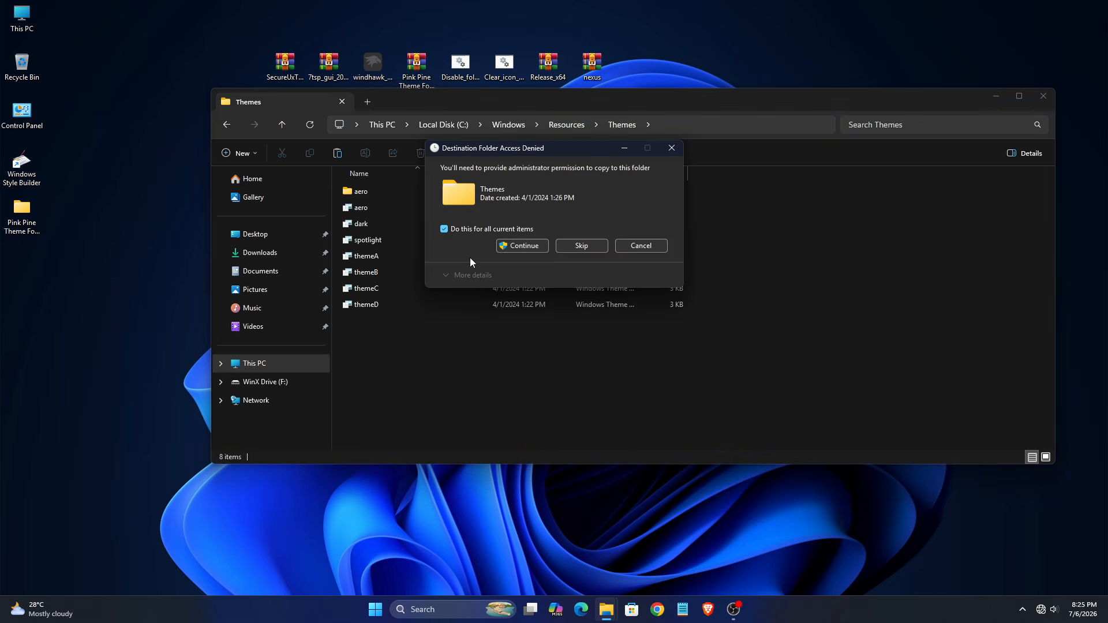
click(521, 246)
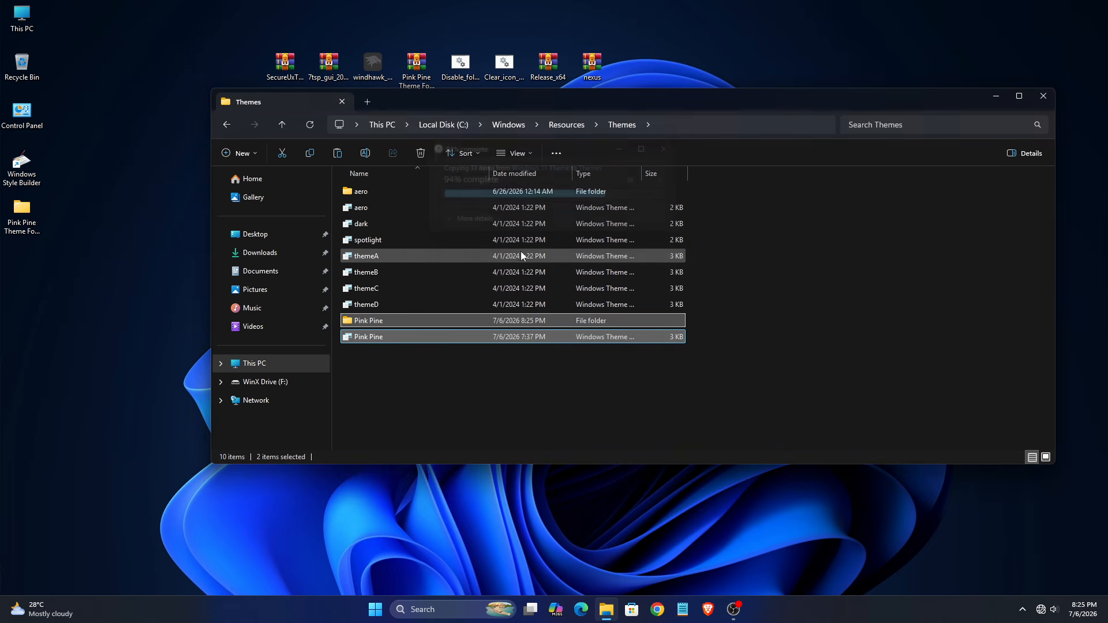
click(1042, 96)
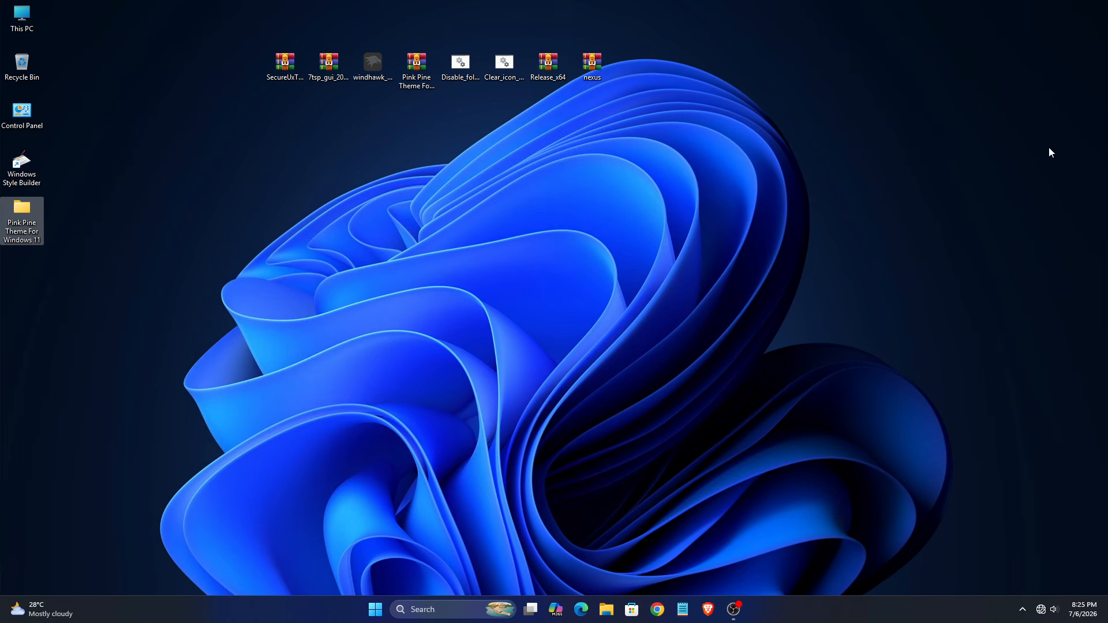
Step: Run ThemeTool as administrator from the SecureUxTheme-amd64 folder on Local Disk (C:)
right_click(29, 20)
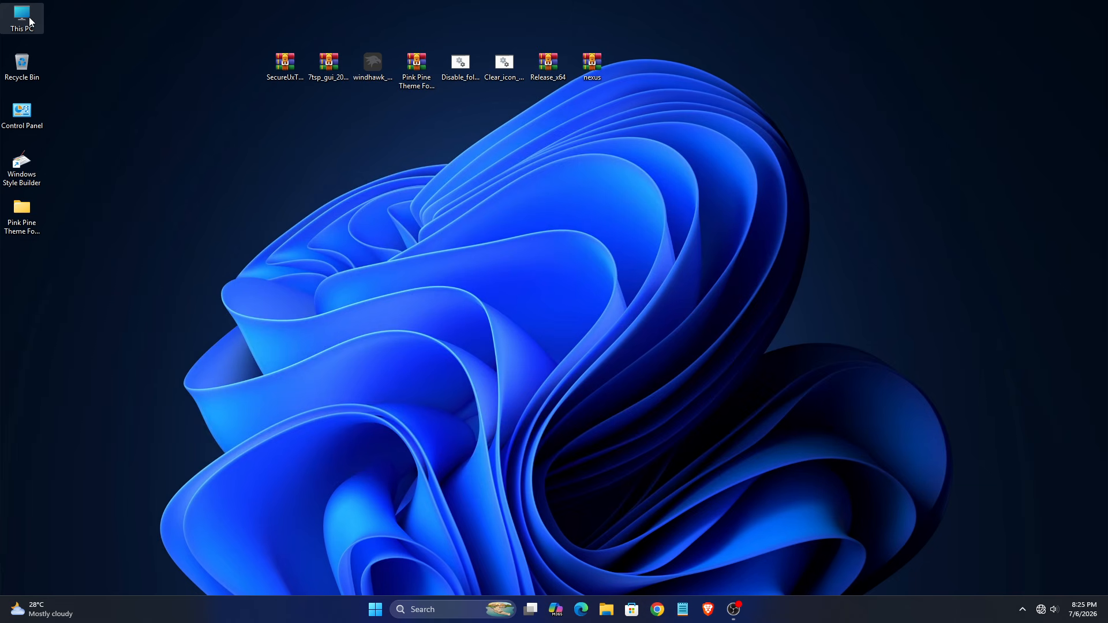
click(58, 62)
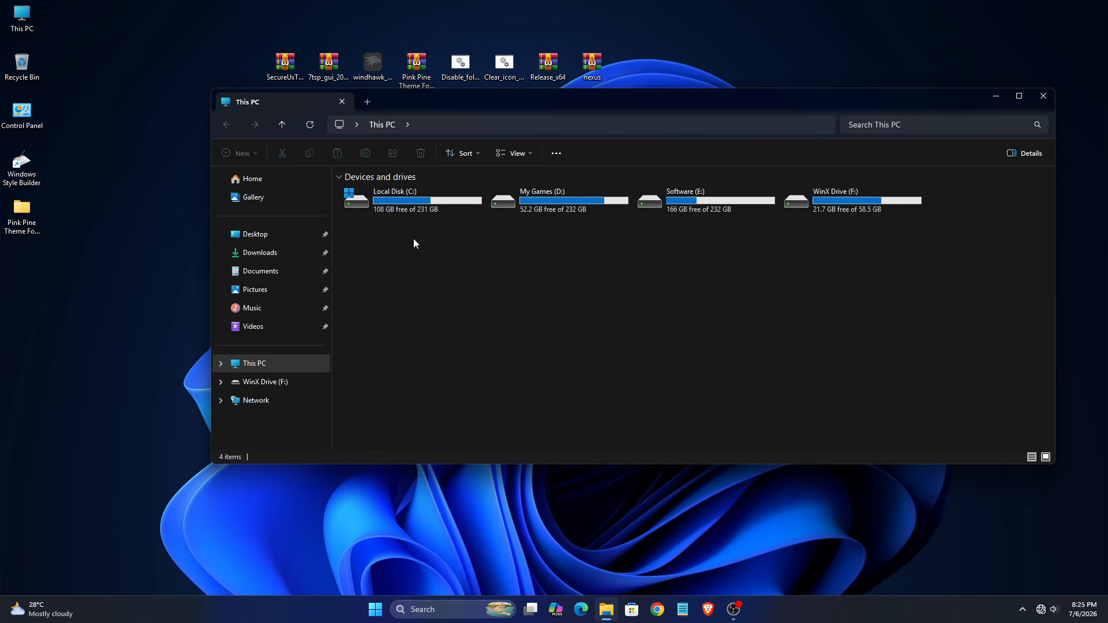
right_click(422, 210)
click(452, 254)
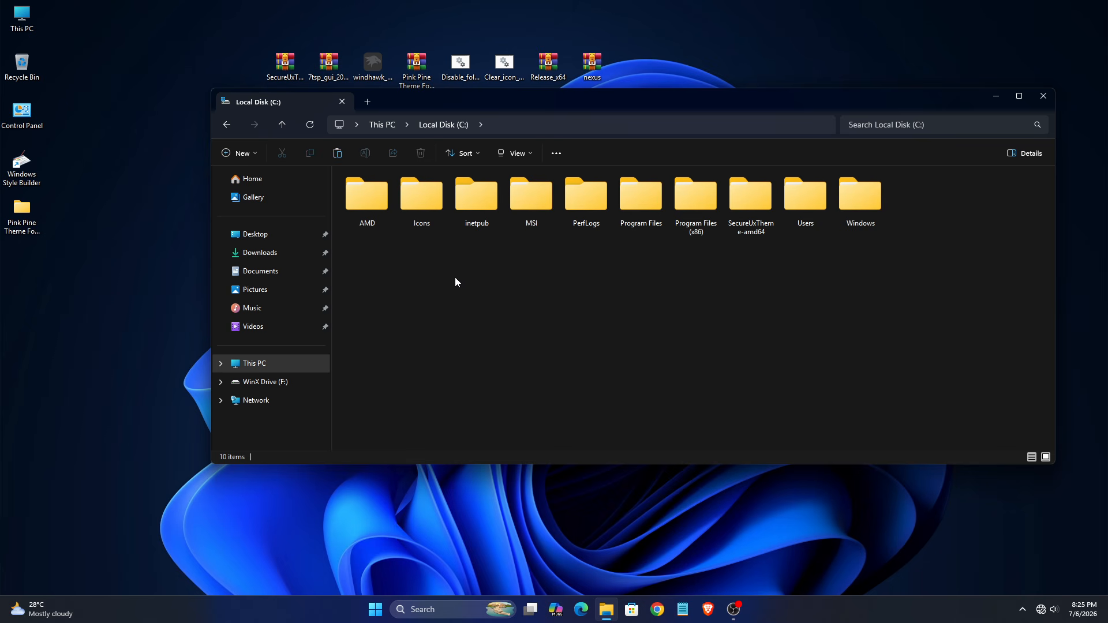
right_click(740, 207)
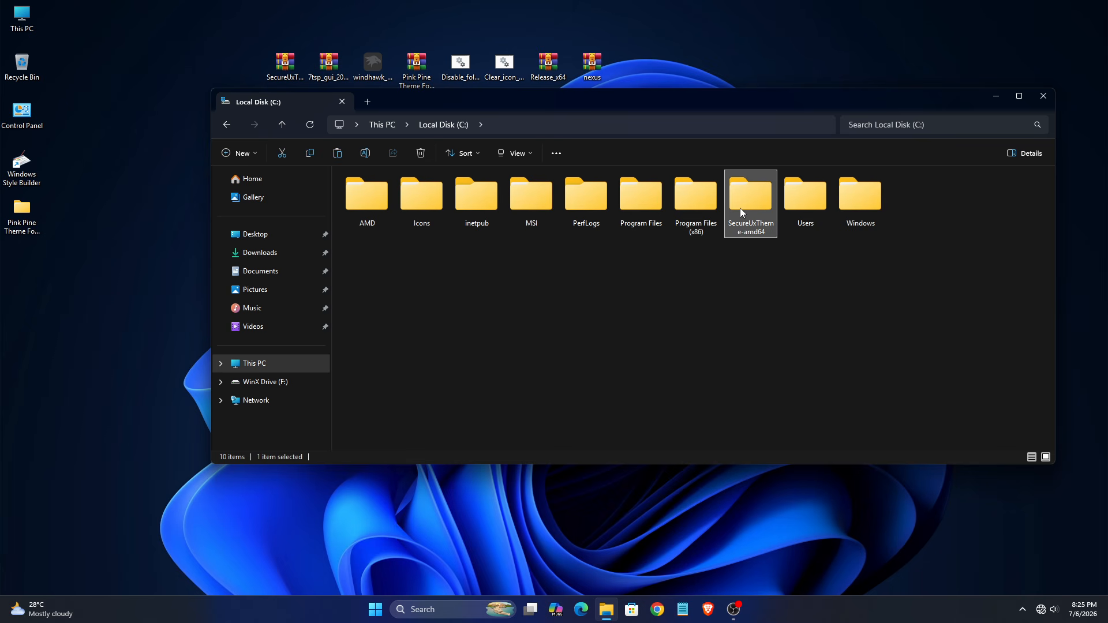
click(770, 255)
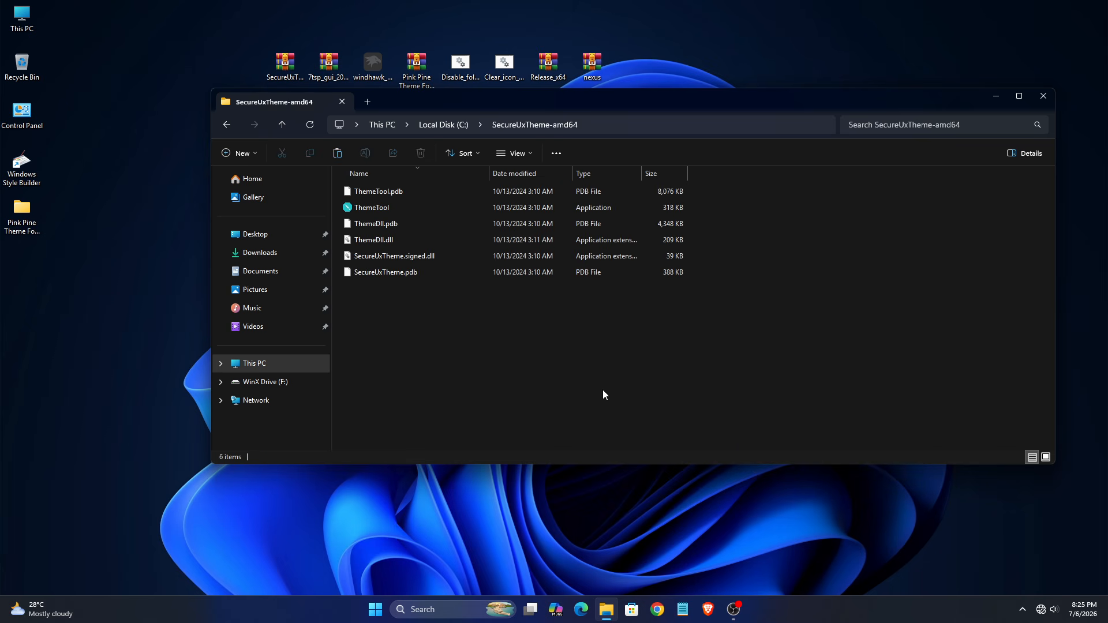
right_click(379, 208)
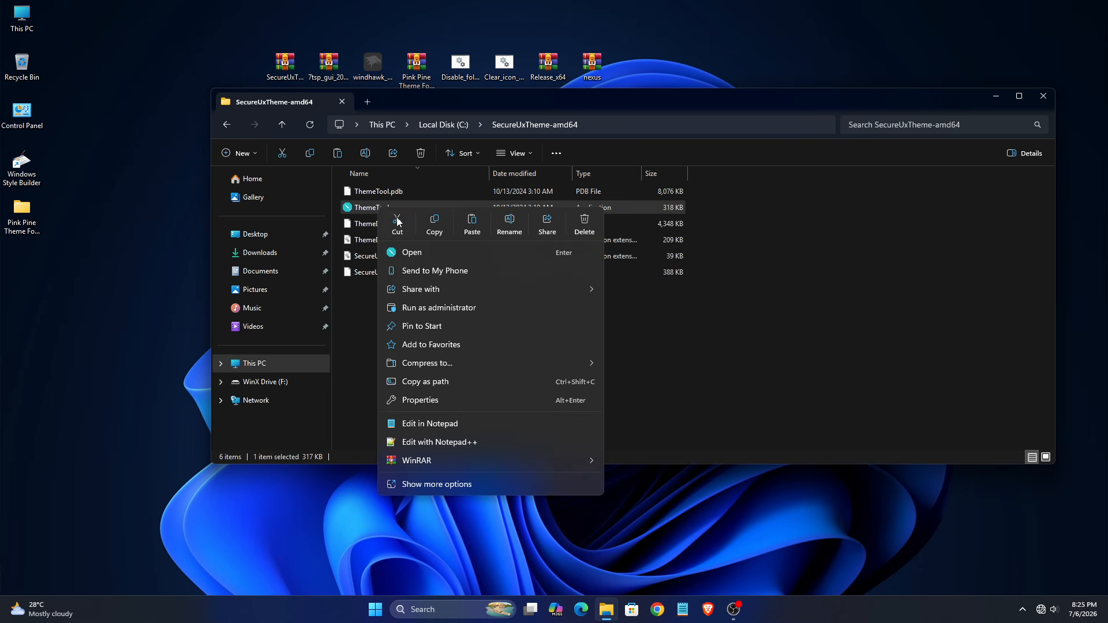
click(456, 308)
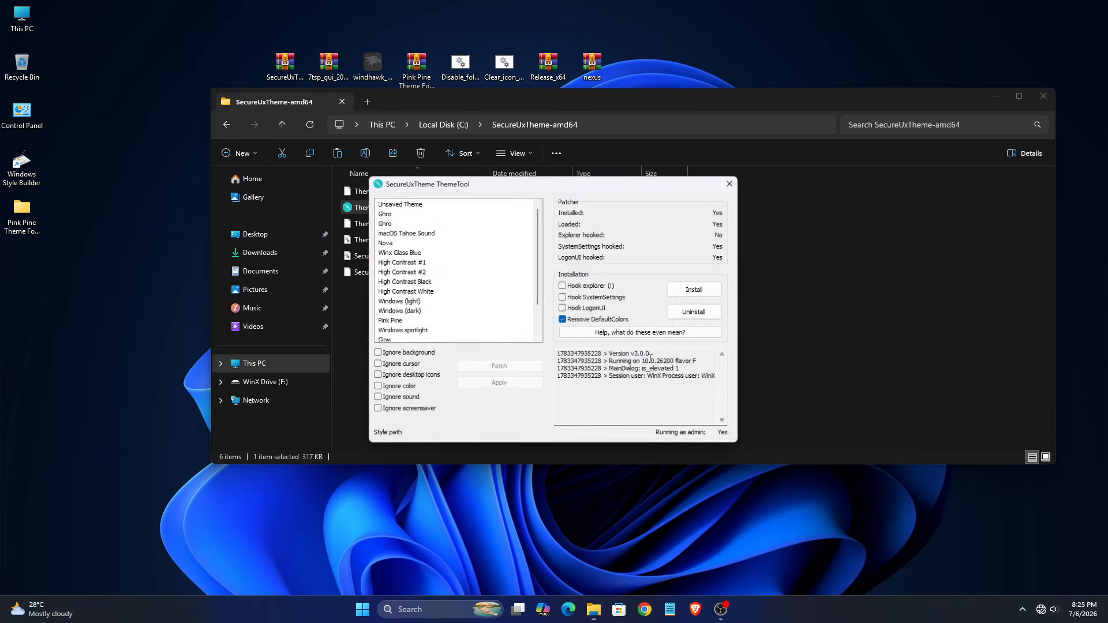
Step: Patch and apply the Pink Pine theme in ThemeTool, and close the tool and the folder window
scroll(443, 303, down, 1)
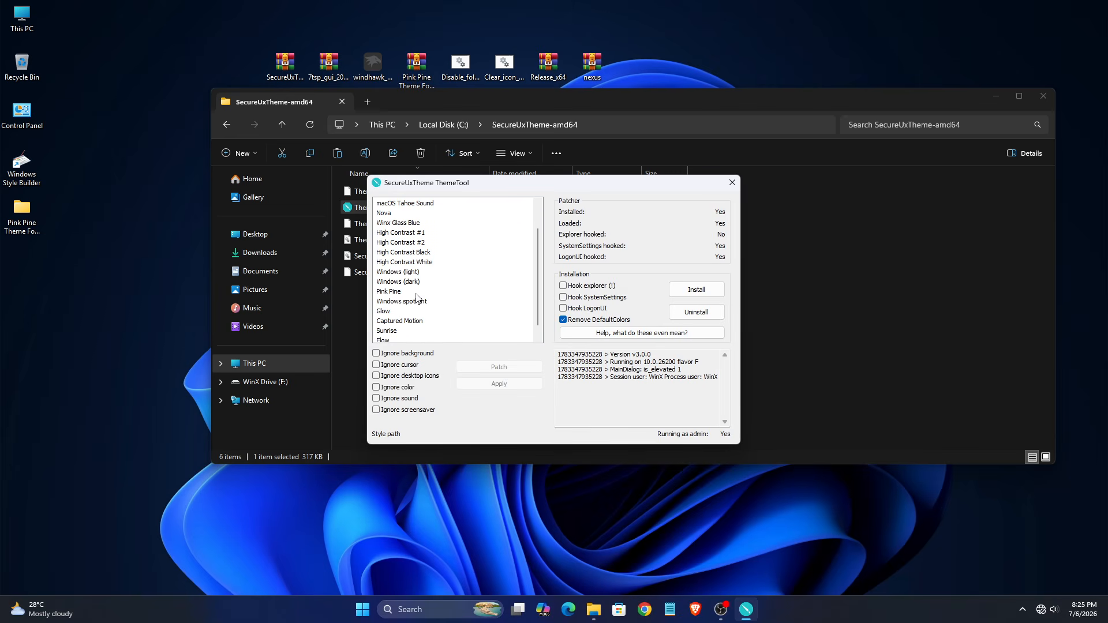
click(384, 291)
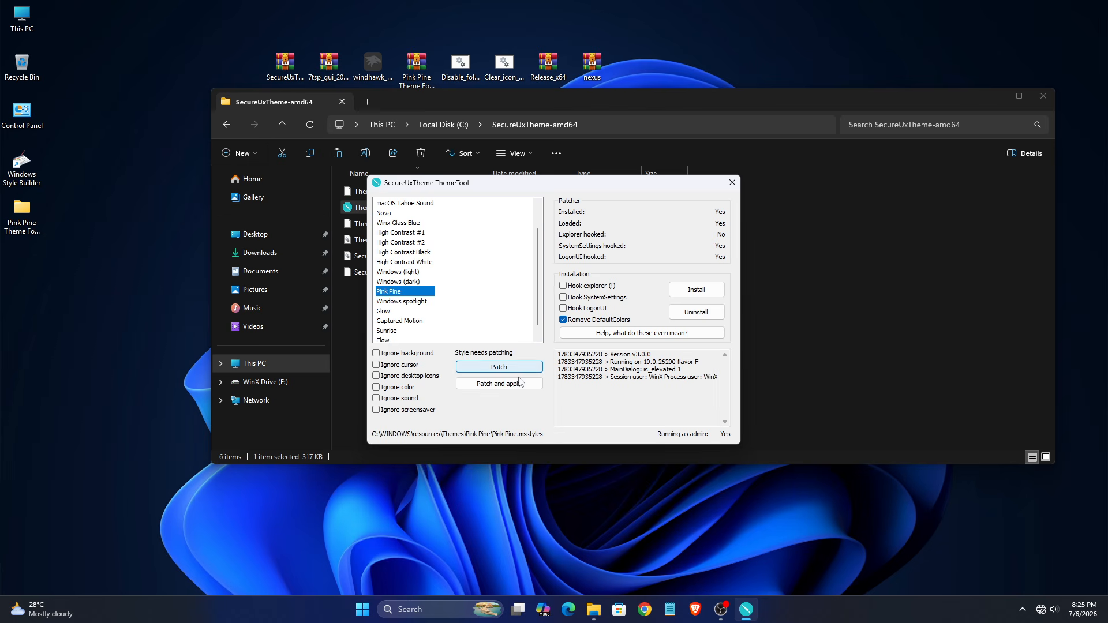
click(494, 383)
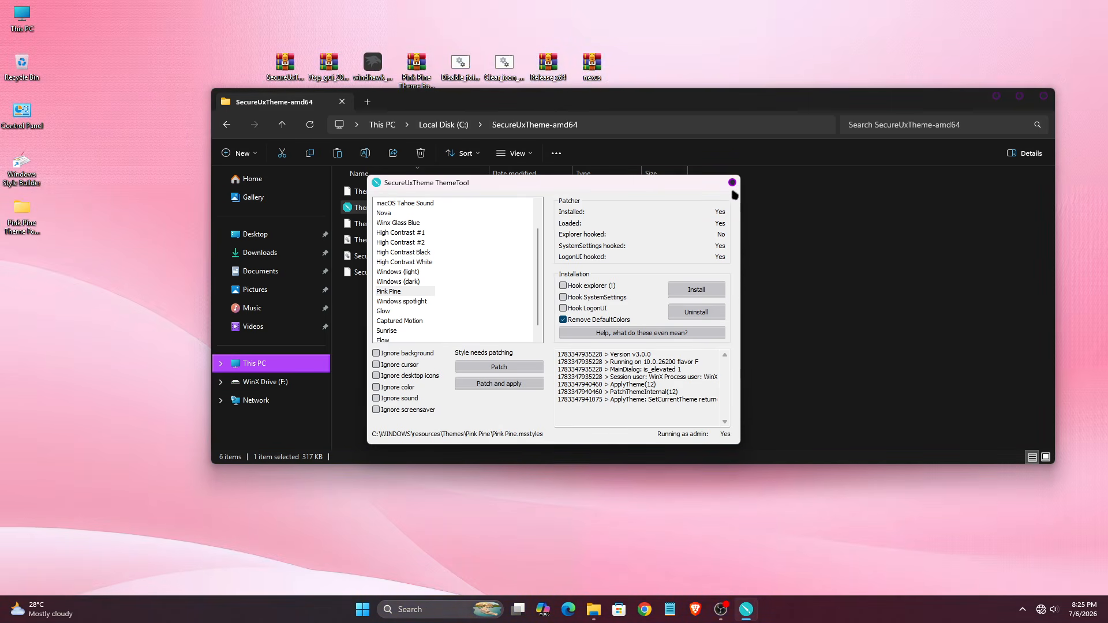
click(732, 183)
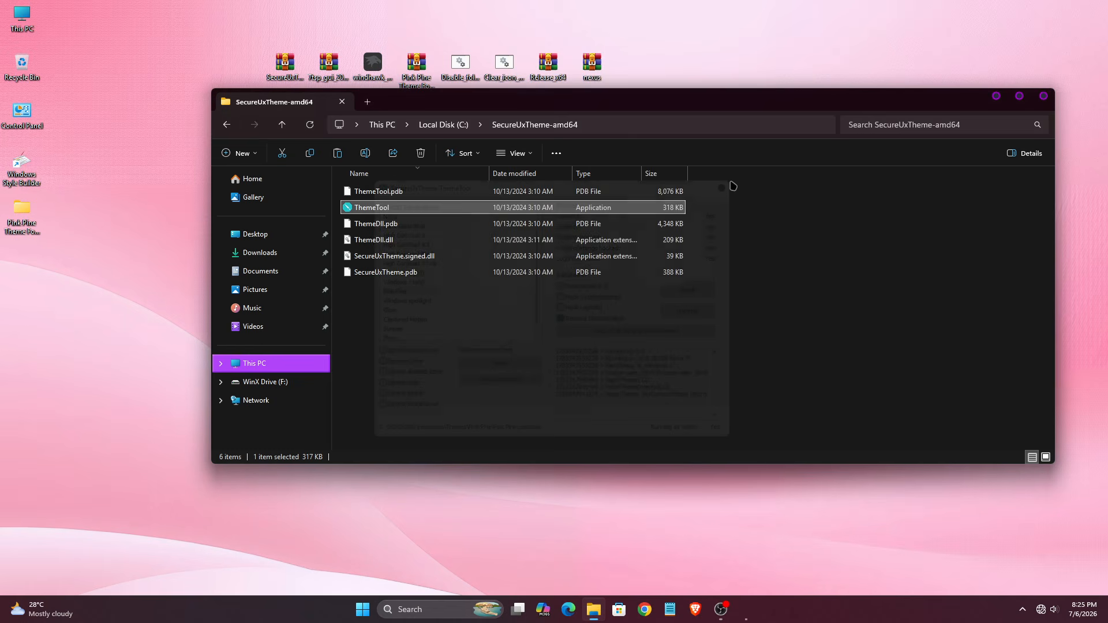
click(1043, 96)
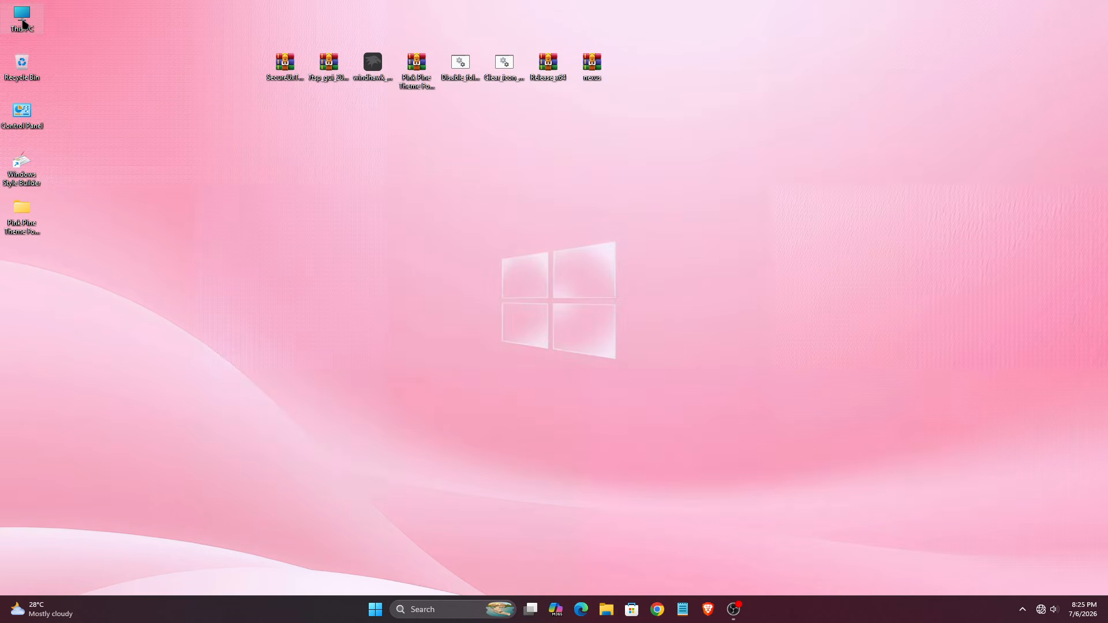
Step: Open This PC and move its window towards the middle of the desktop to view the applied theme
right_click(23, 20)
click(44, 62)
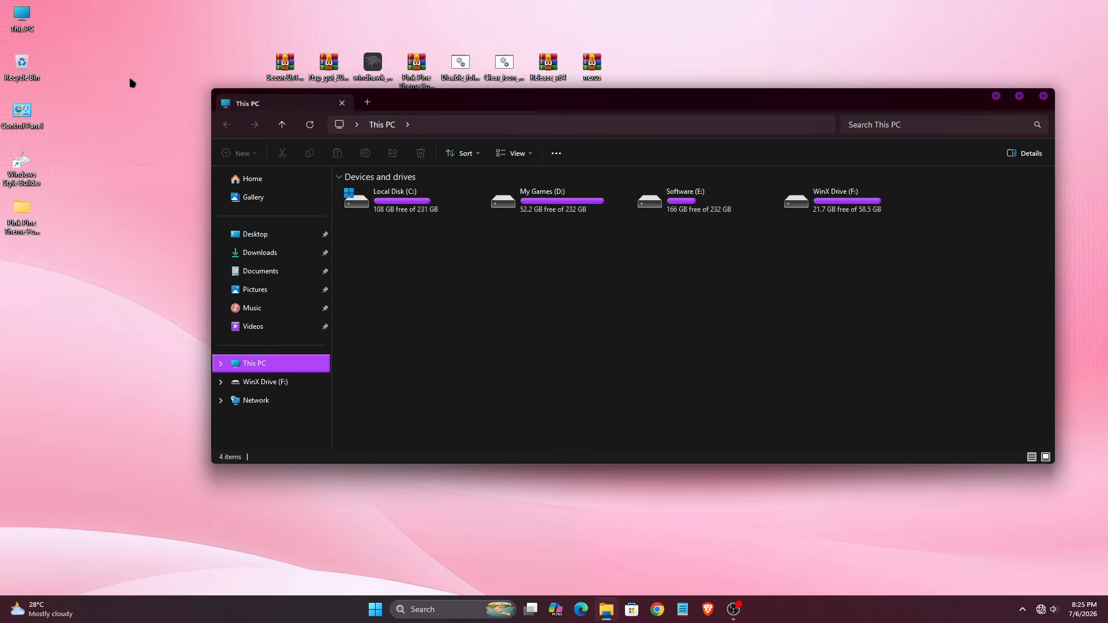
drag(628, 103, 544, 161)
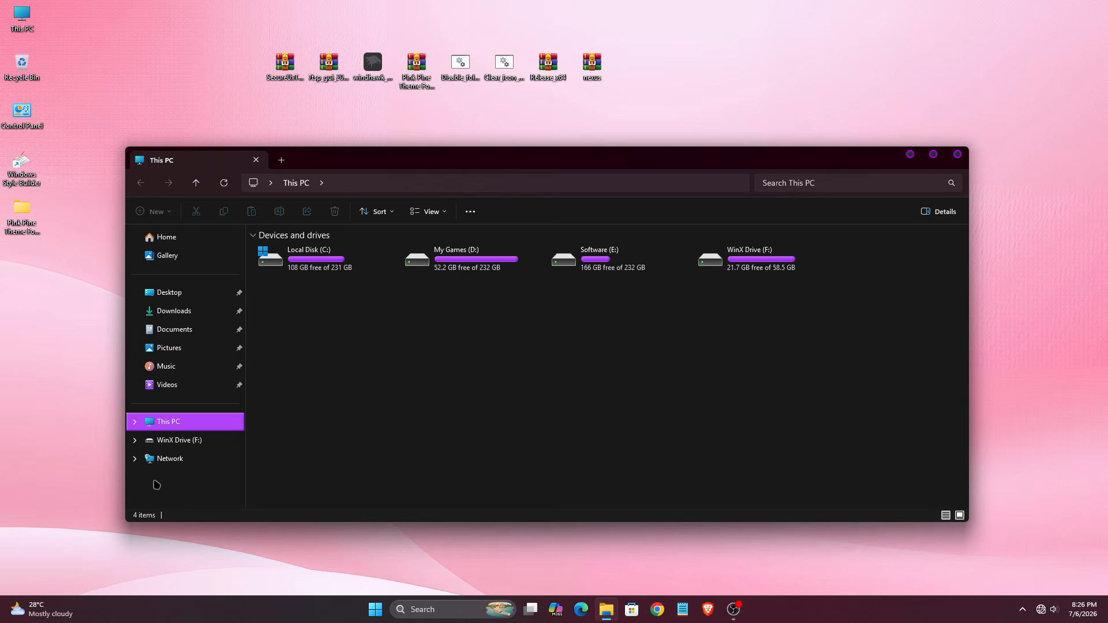
Step: Preview the drives in This PC in Content view, select them all, and return to Tiles view
right_click(364, 318)
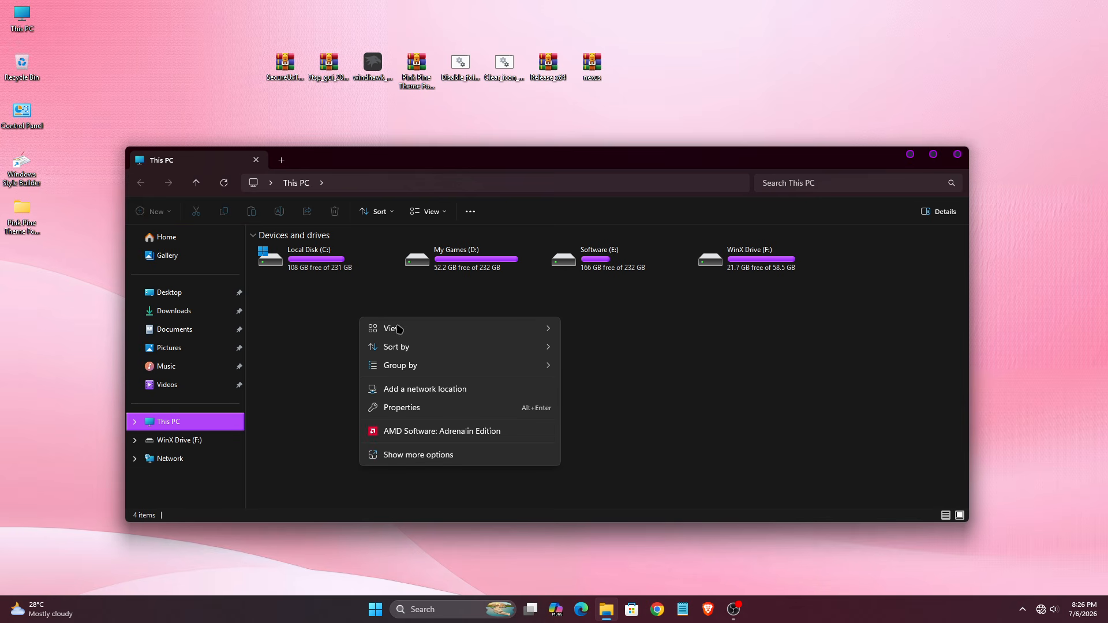
mouse_move(399, 329)
click(623, 463)
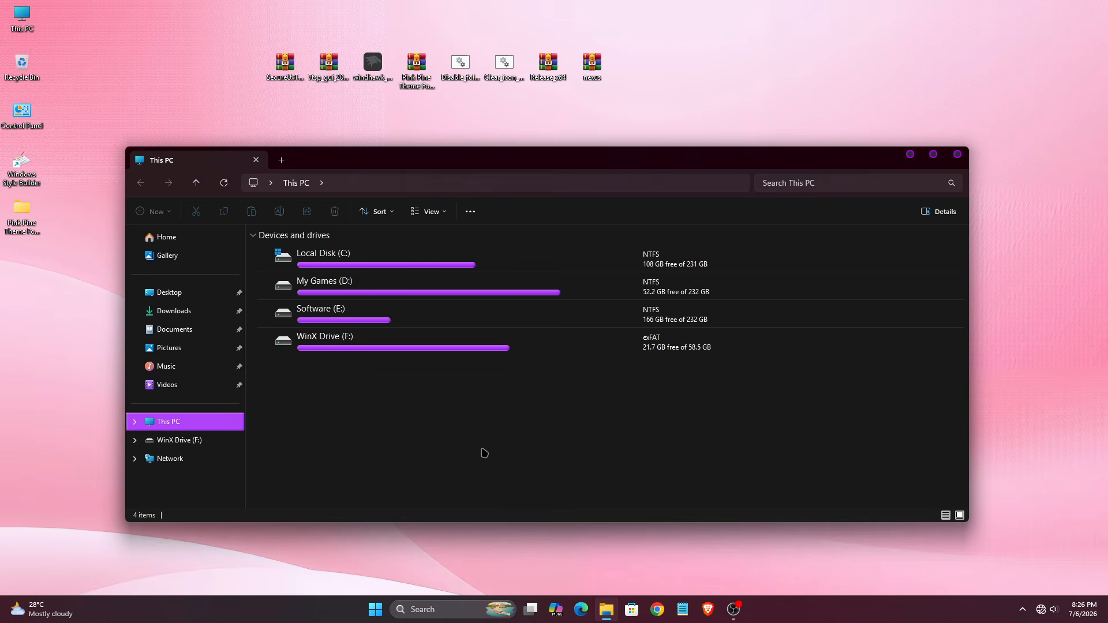
drag(484, 453, 508, 245)
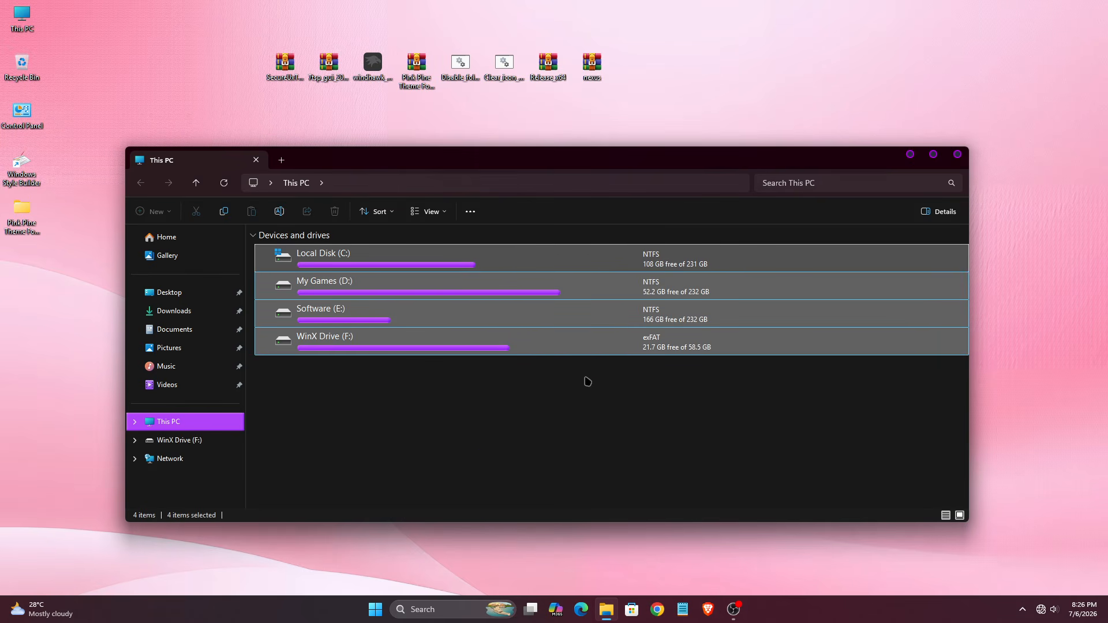
right_click(586, 403)
mouse_move(635, 263)
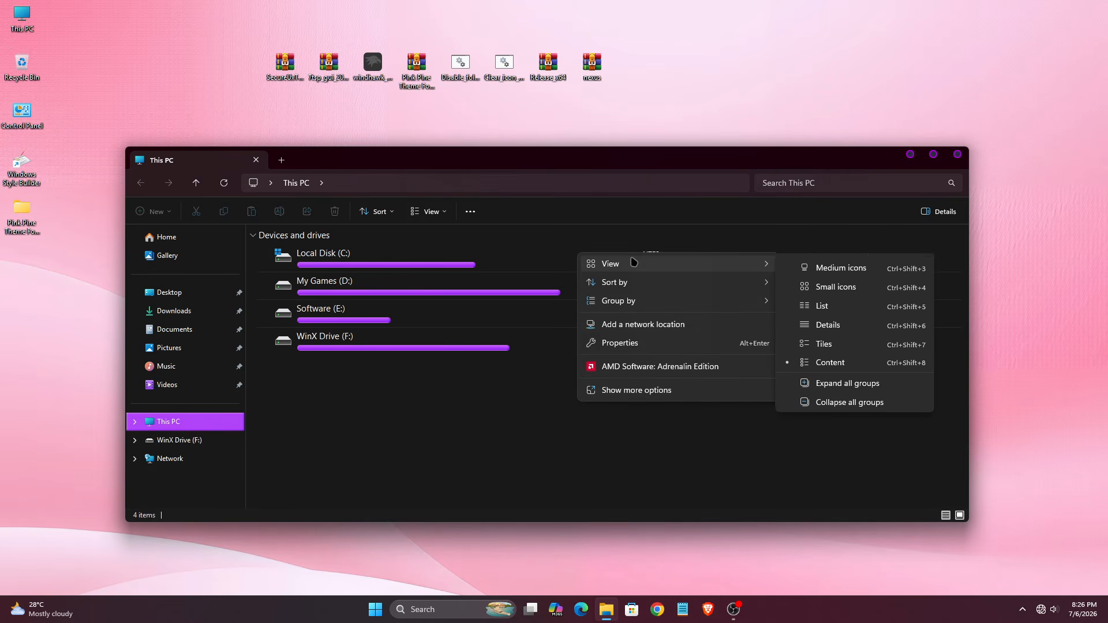
click(810, 377)
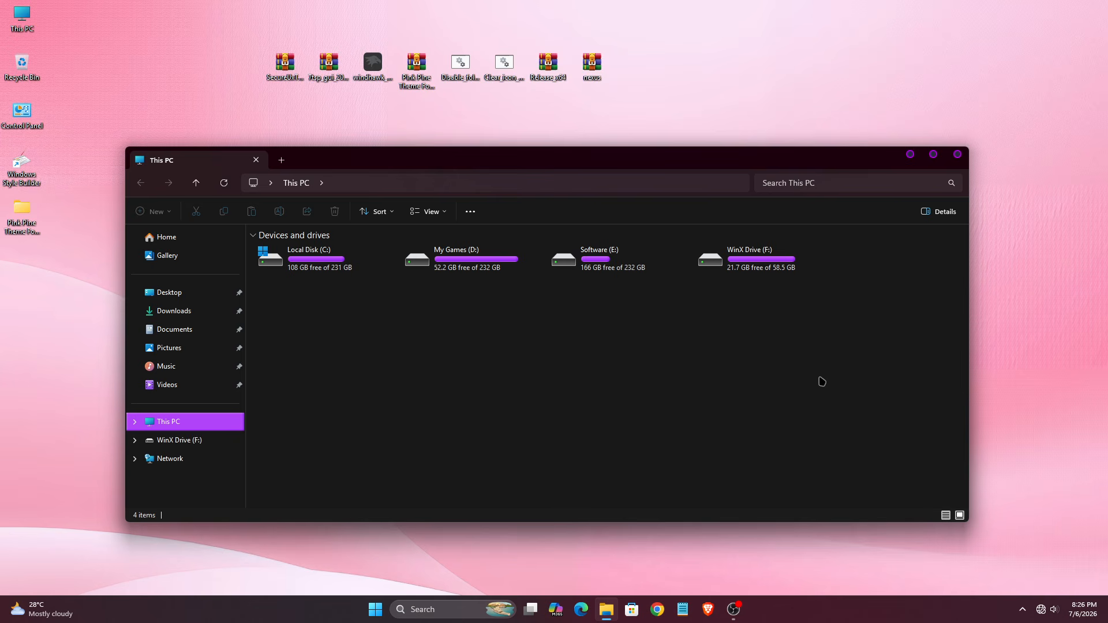
Step: Close This PC and extract the 7tsp_gui_2019_edition archive into its own folder on the desktop
click(957, 156)
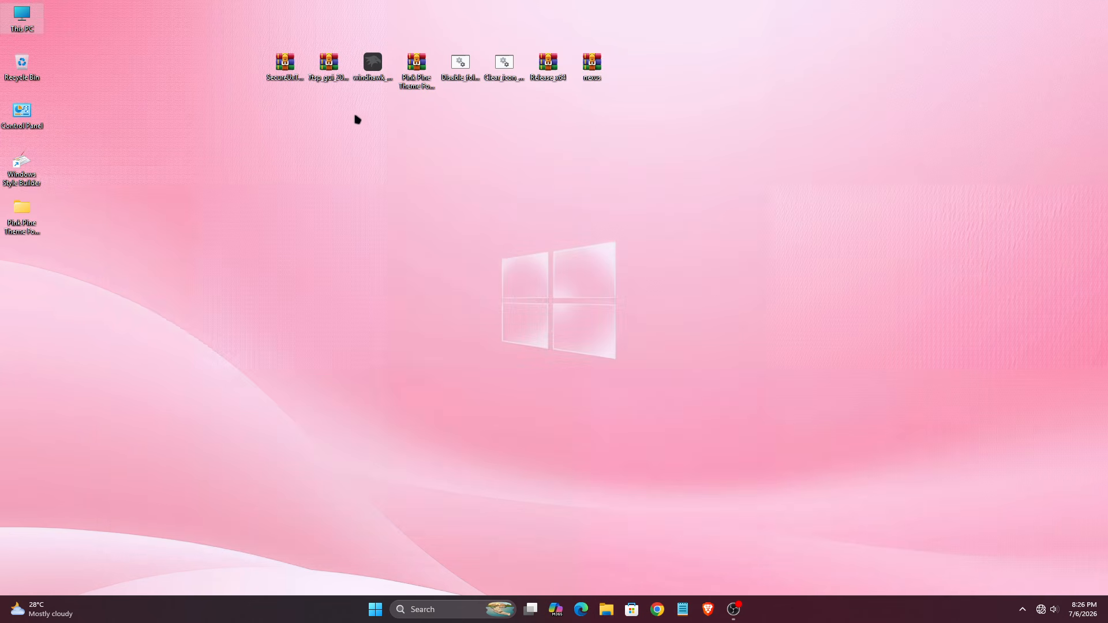
right_click(326, 63)
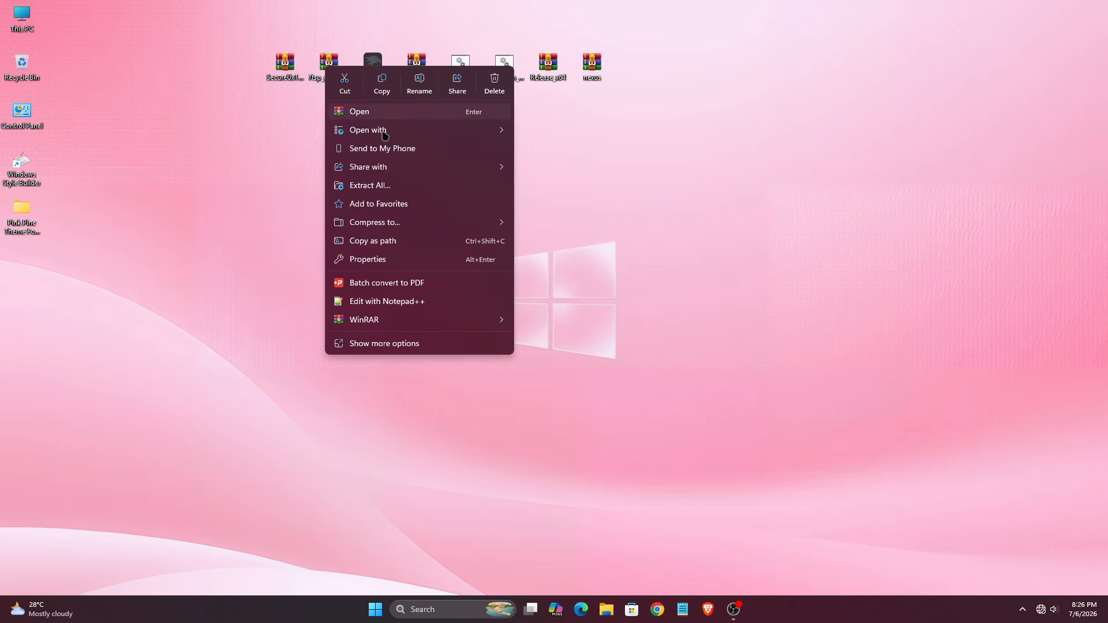
click(362, 185)
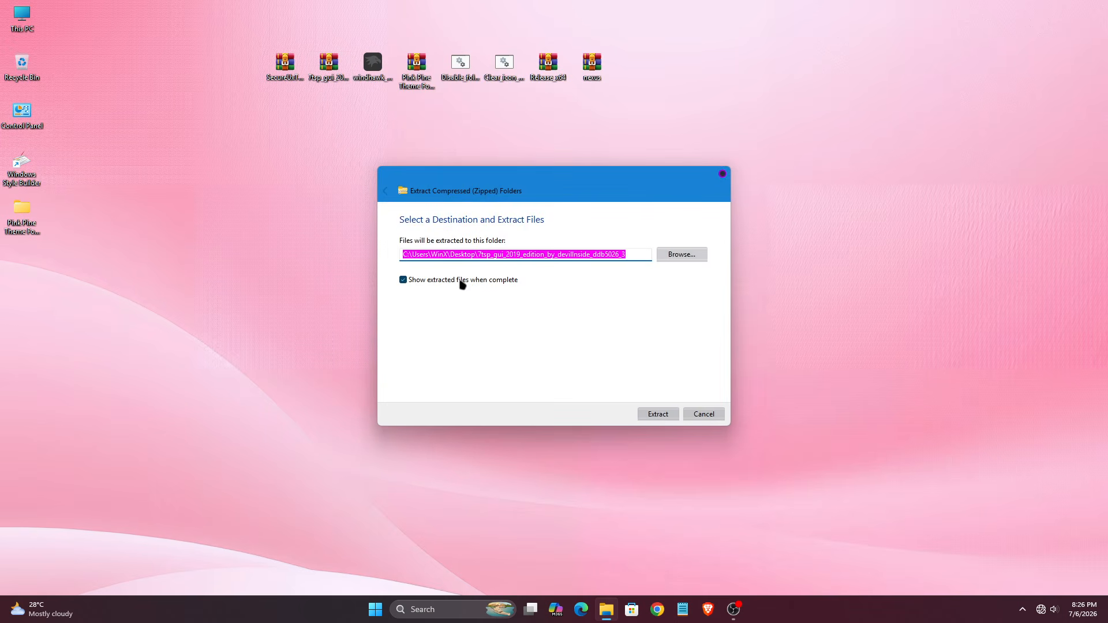
click(654, 414)
Step: Rename the 7tsp GUI v0.6(2019).ee file to 7tsp GUI v0.6(2019).exe, accept the extension change, and minimize the folder window
click(311, 252)
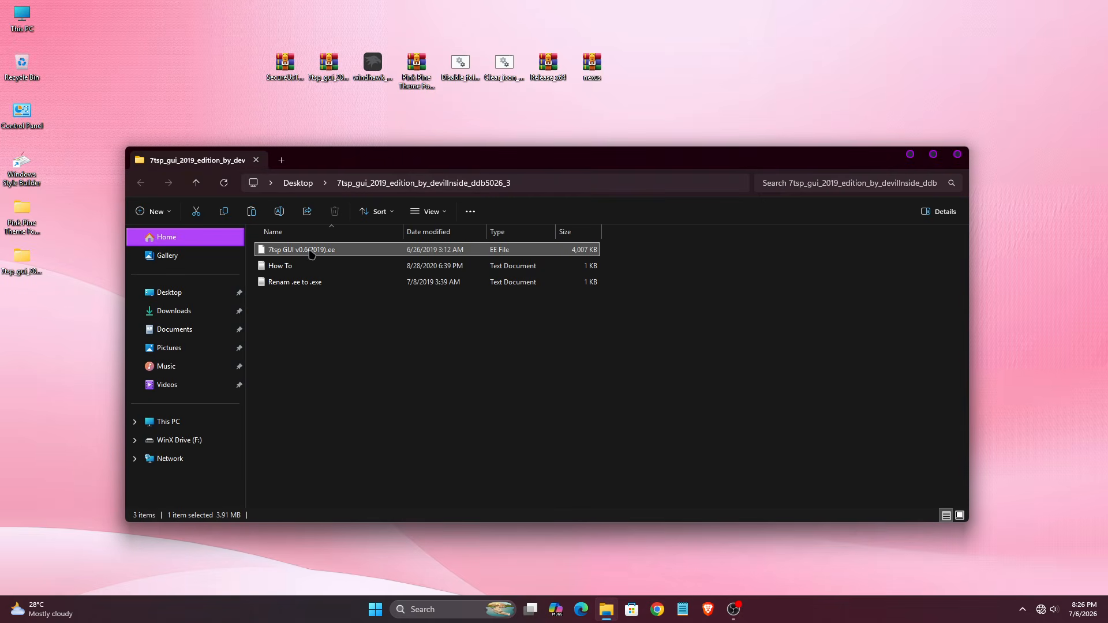
right_click(312, 252)
click(402, 264)
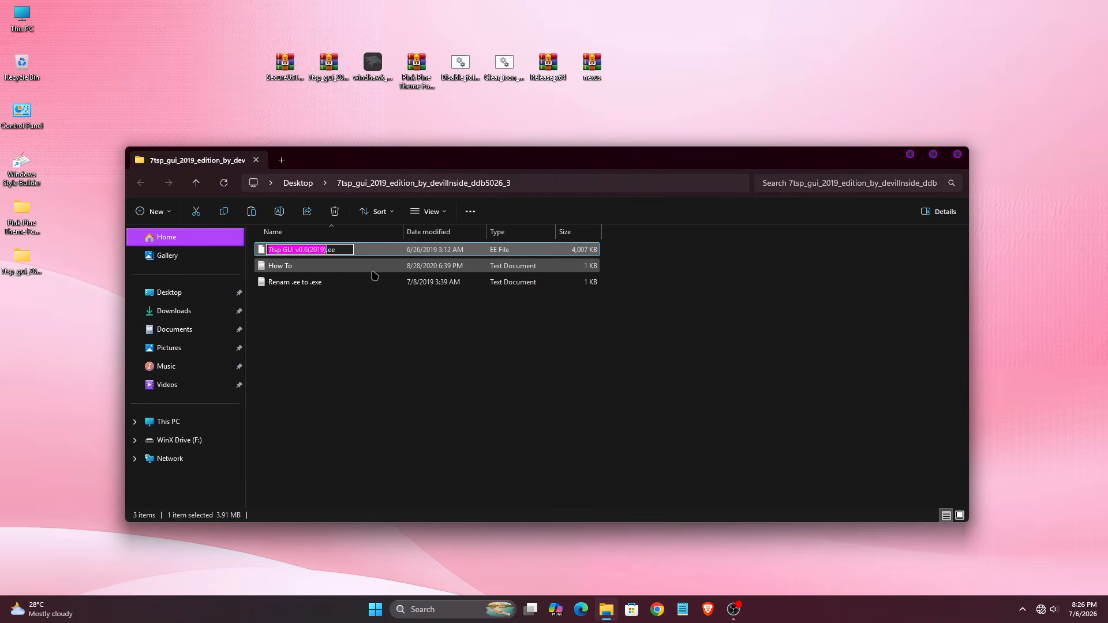
click(331, 249)
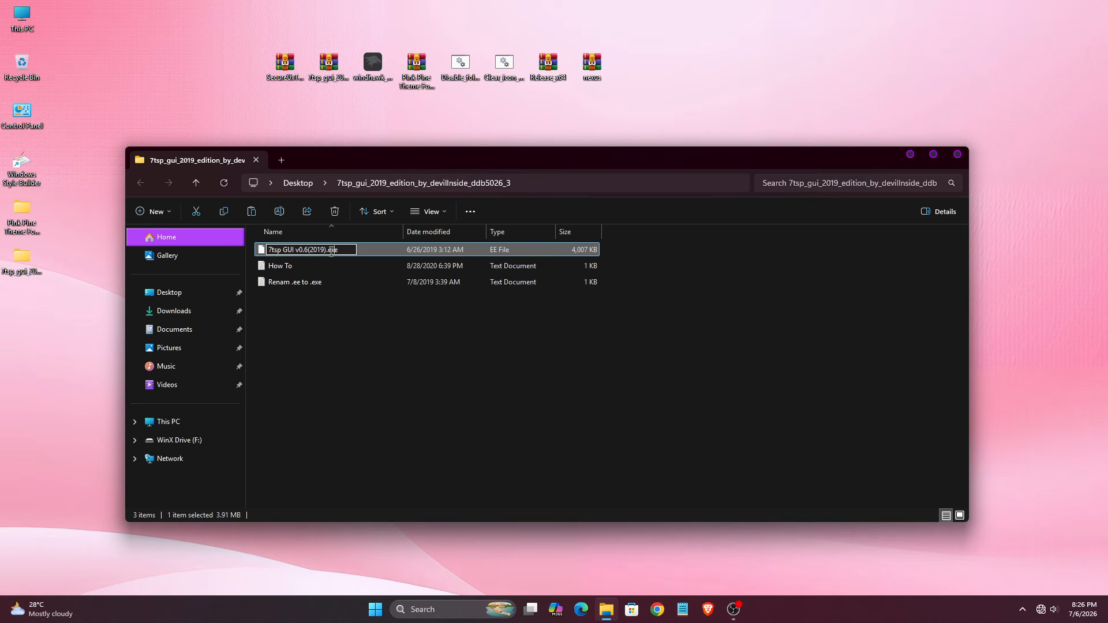
key(Return)
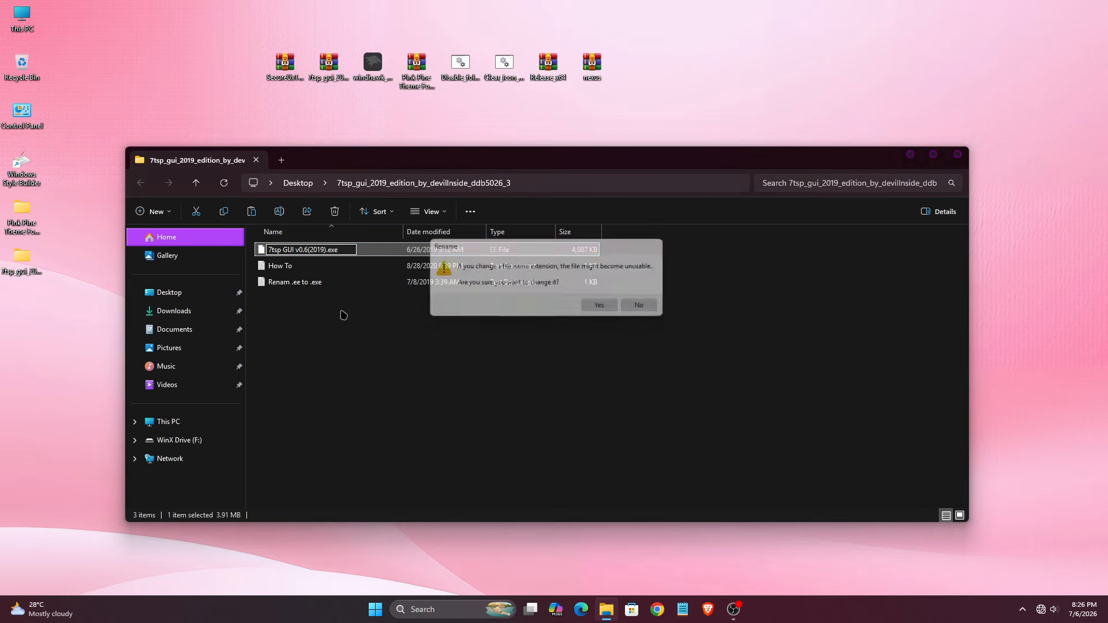
click(598, 310)
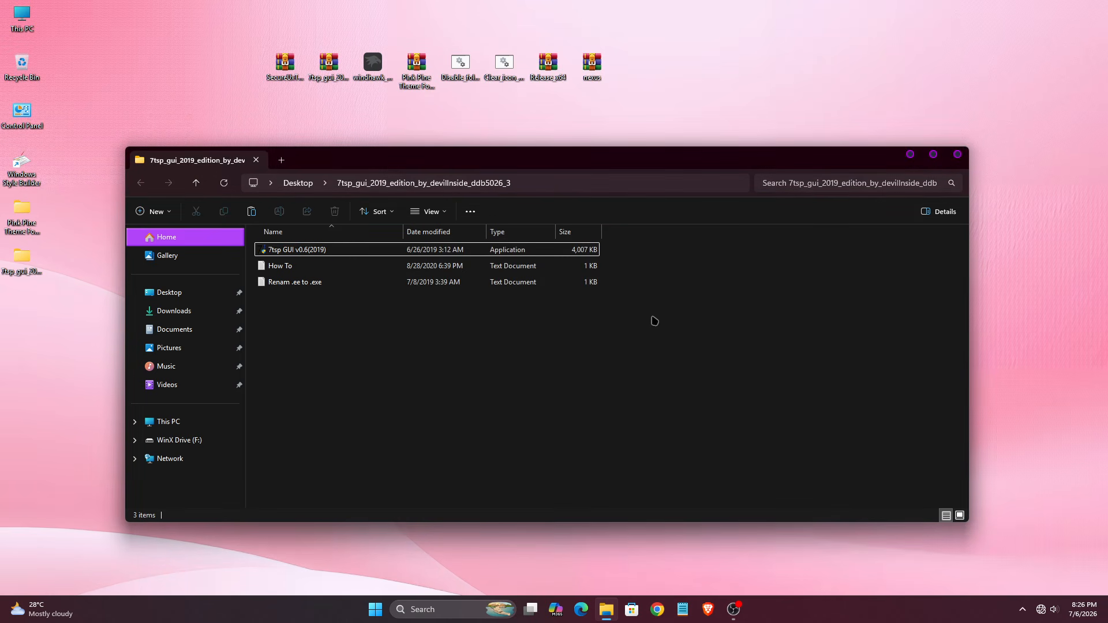
click(912, 164)
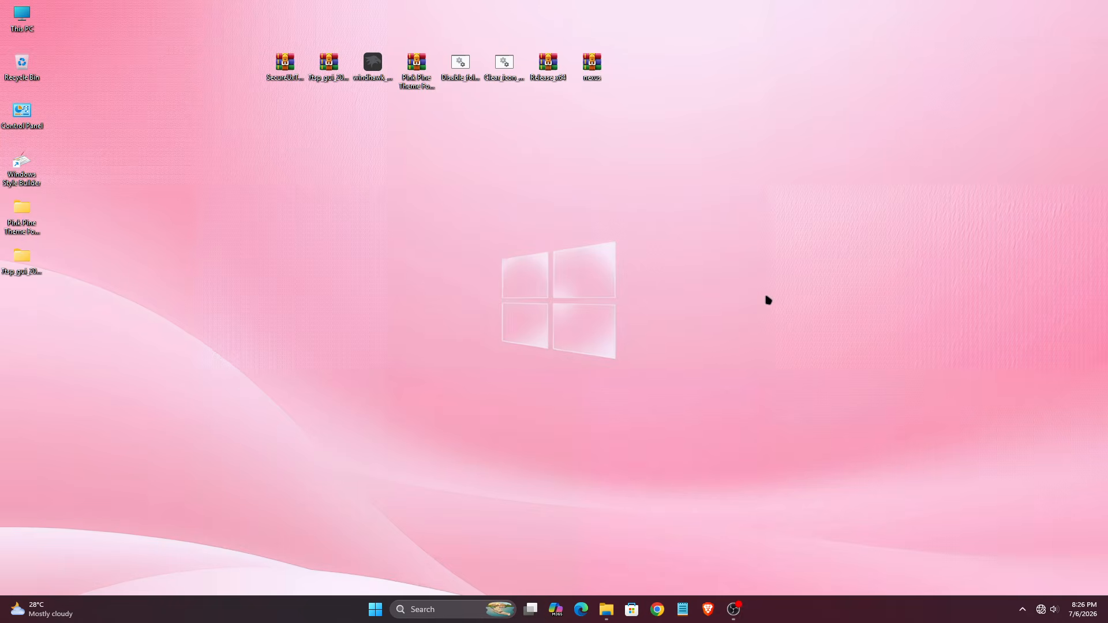
Step: Open the 7tsp Icon Pack folder inside Icon Pack in the desktop's Pink Pine Theme For Windows 11 folder
right_click(30, 229)
click(52, 269)
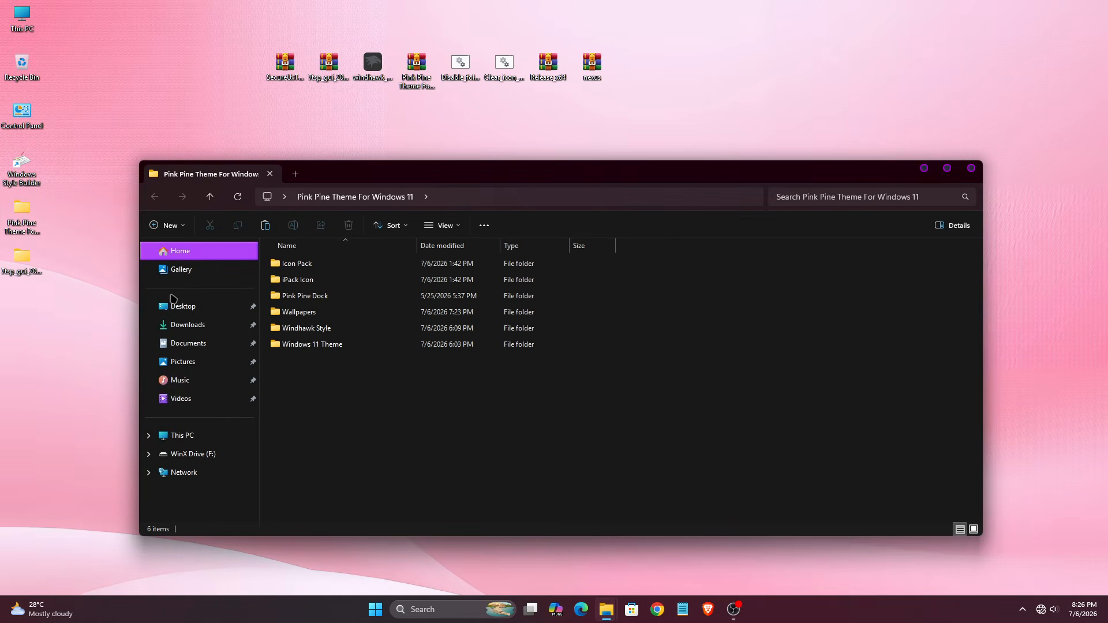
right_click(288, 264)
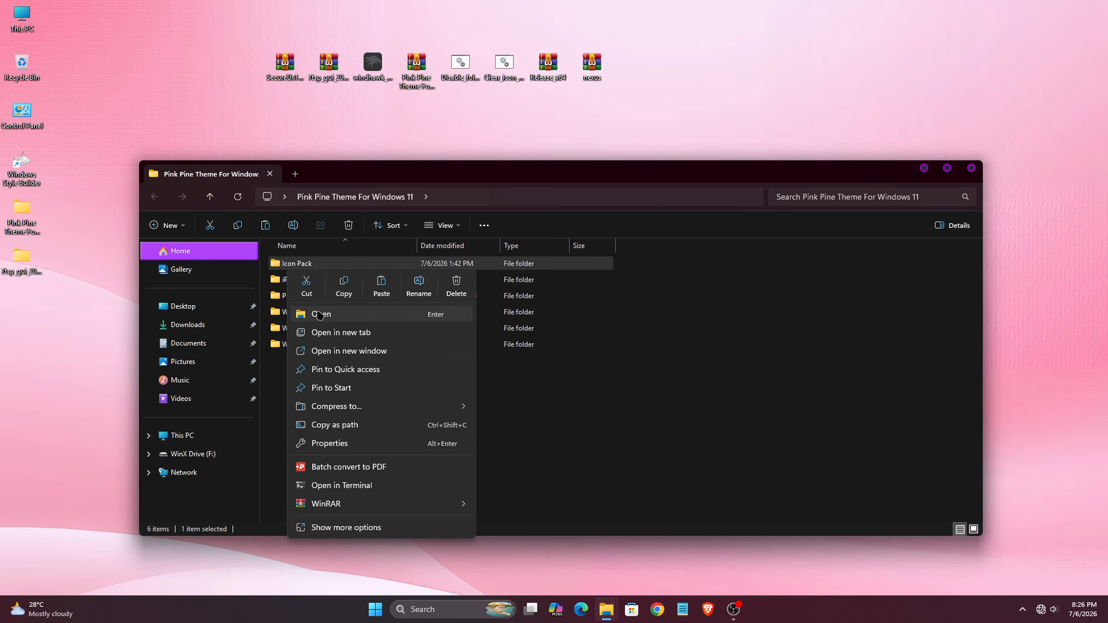
click(319, 315)
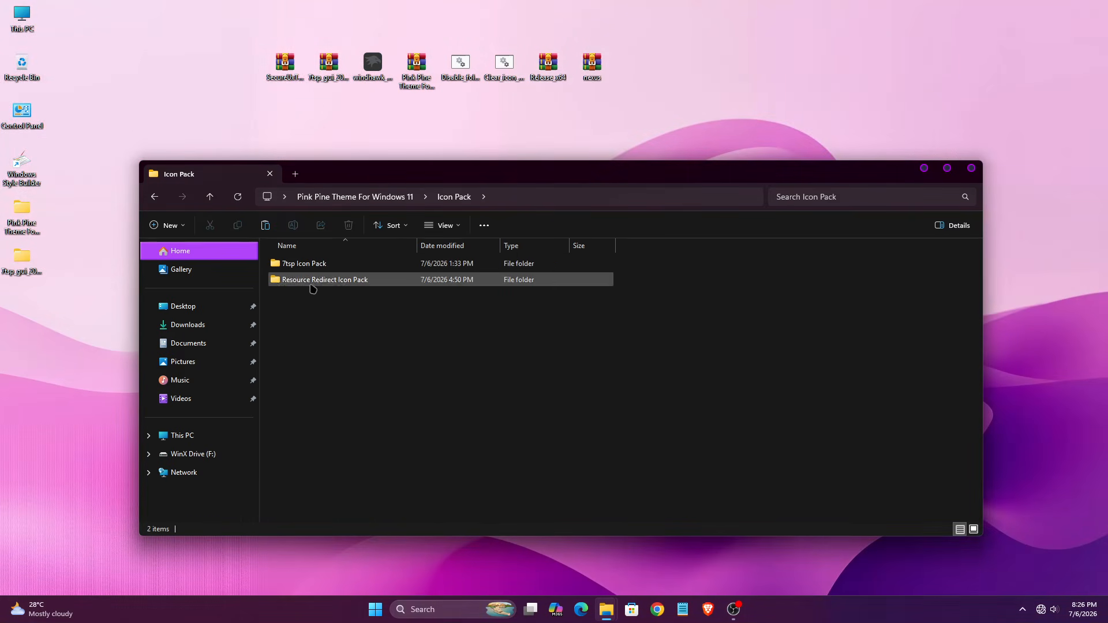
right_click(304, 264)
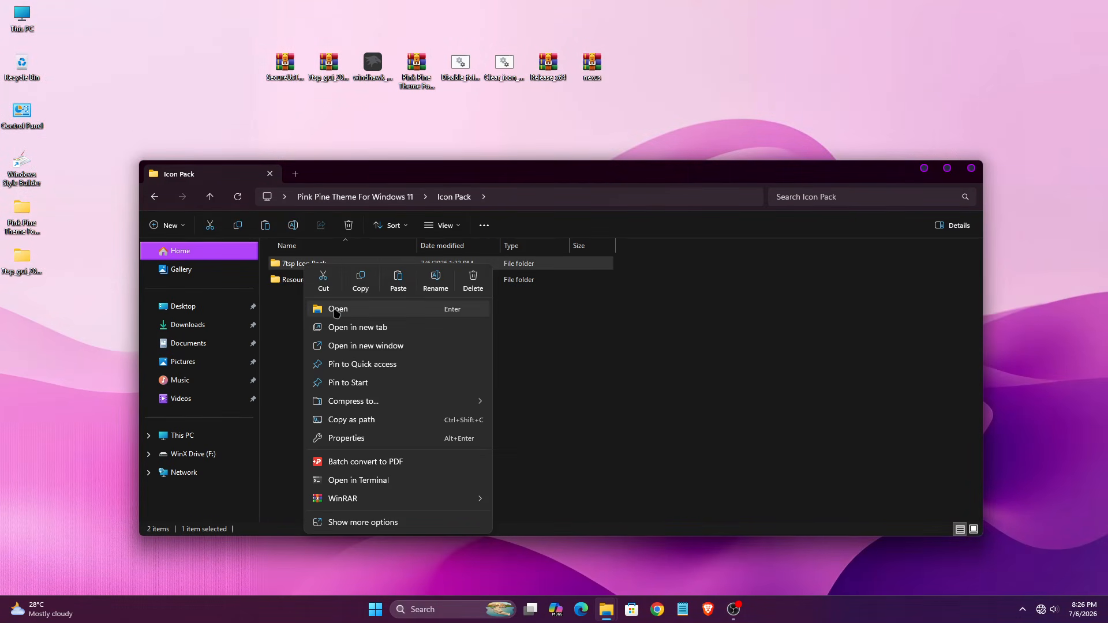
click(336, 309)
Step: Remove the .Remove ending from the Pink Pine icon pack's file name so it ends in .7z, and close the folder window
right_click(318, 267)
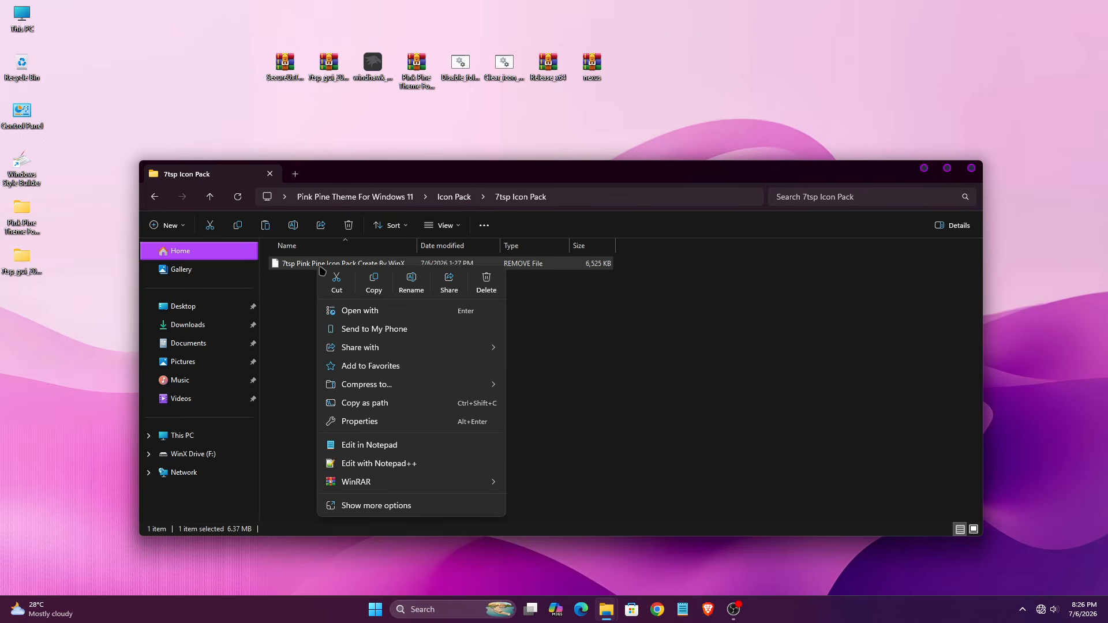
click(409, 291)
click(490, 263)
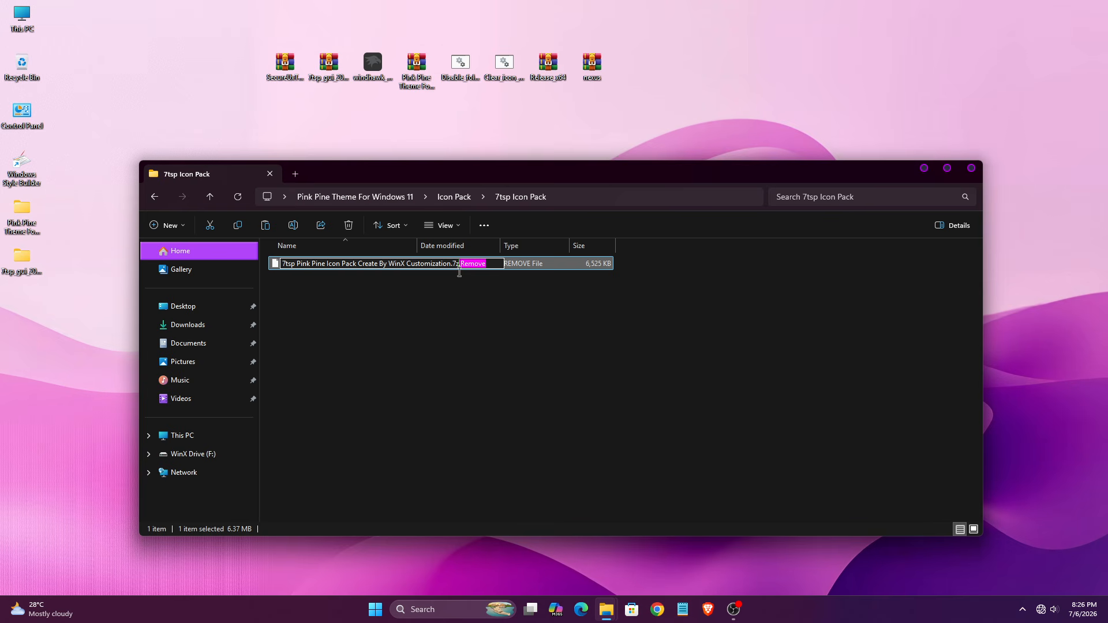
key(BackSpace)
key(Return)
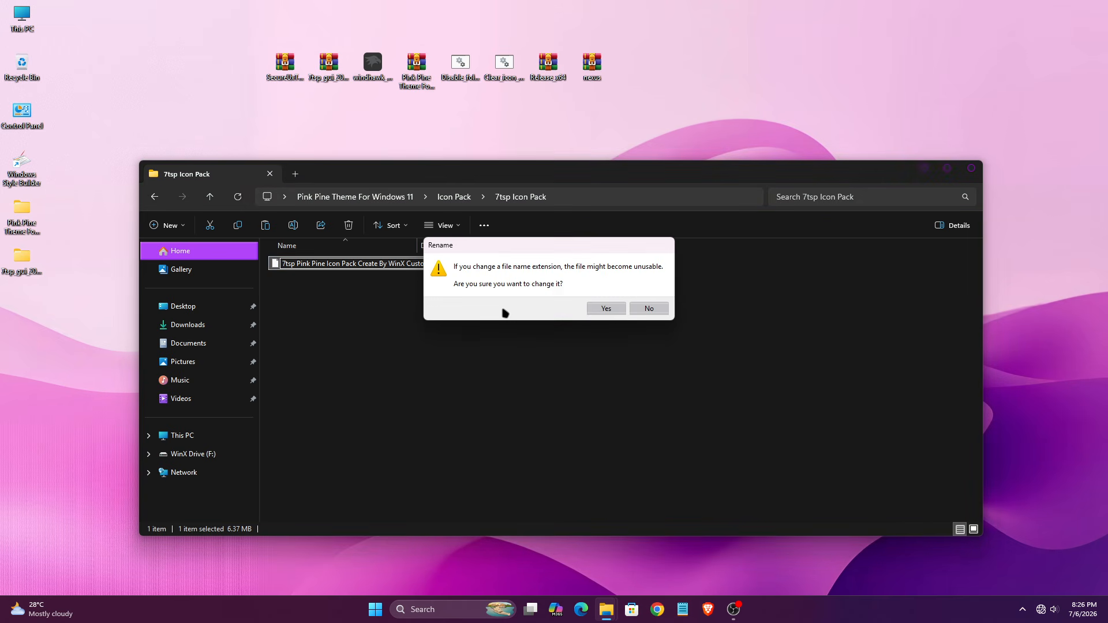
click(606, 309)
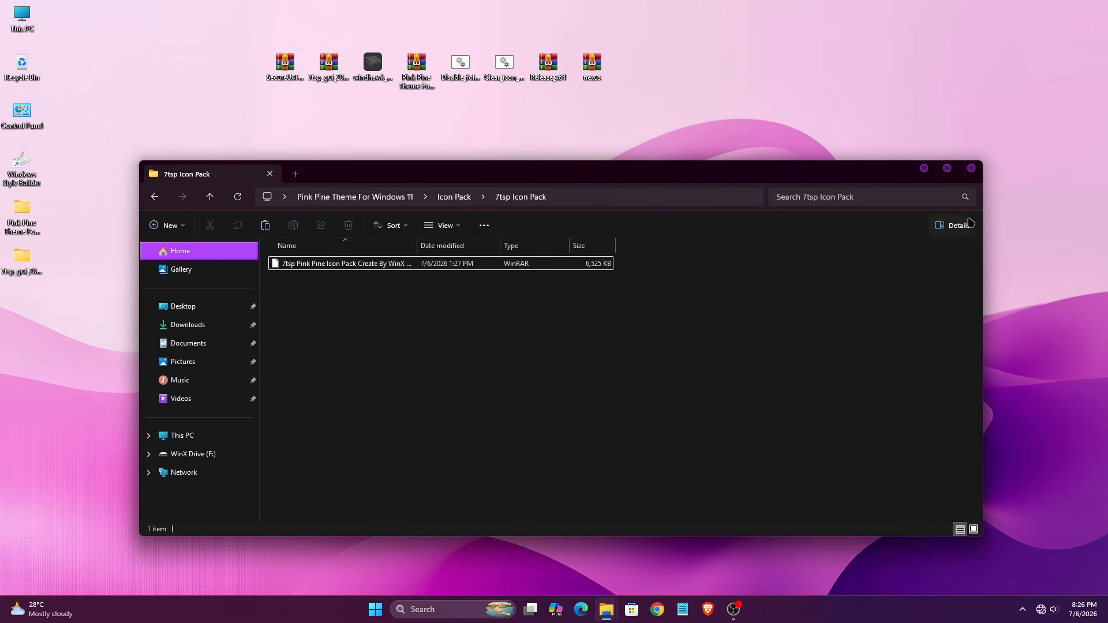
click(973, 166)
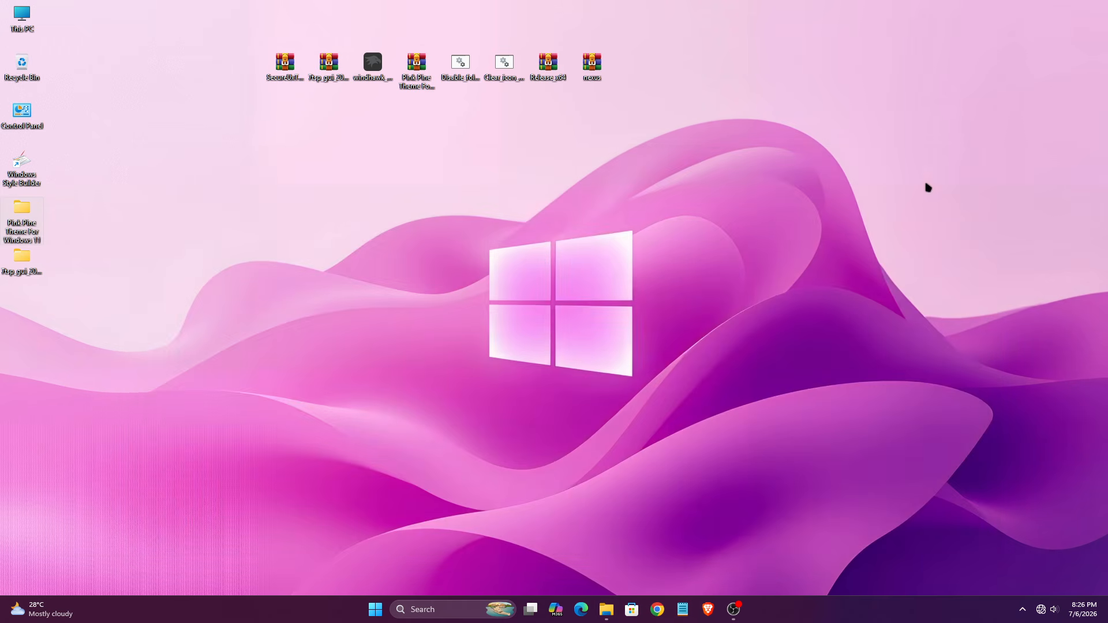
Step: Restore the extracted 7tsp folder window and run 7tsp GUI v0.6(2019) as administrator
click(605, 617)
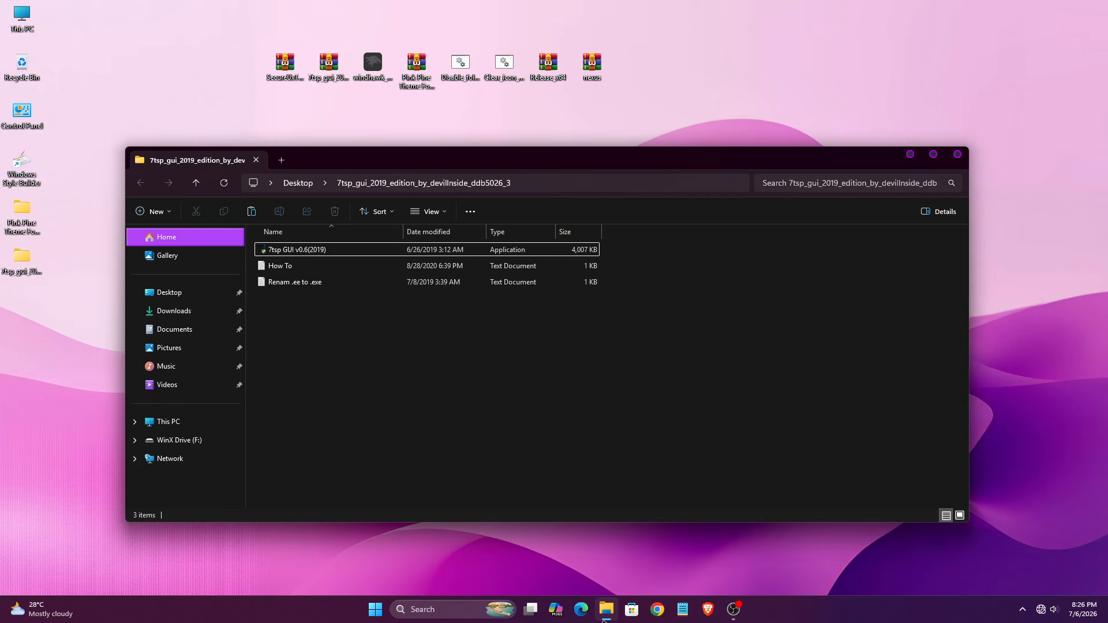
right_click(393, 249)
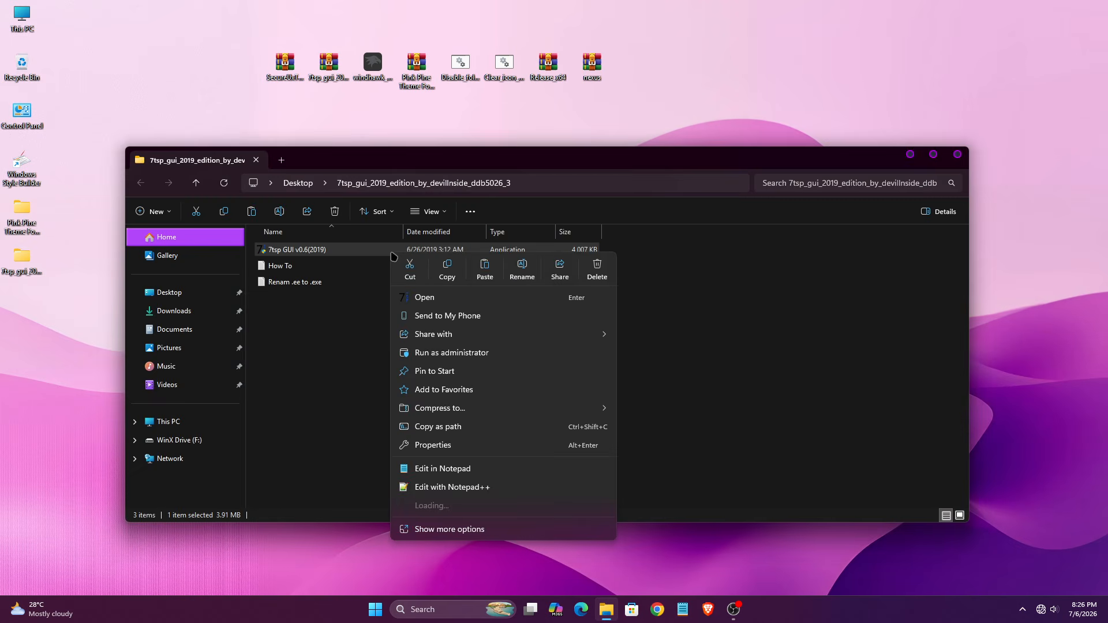
click(430, 354)
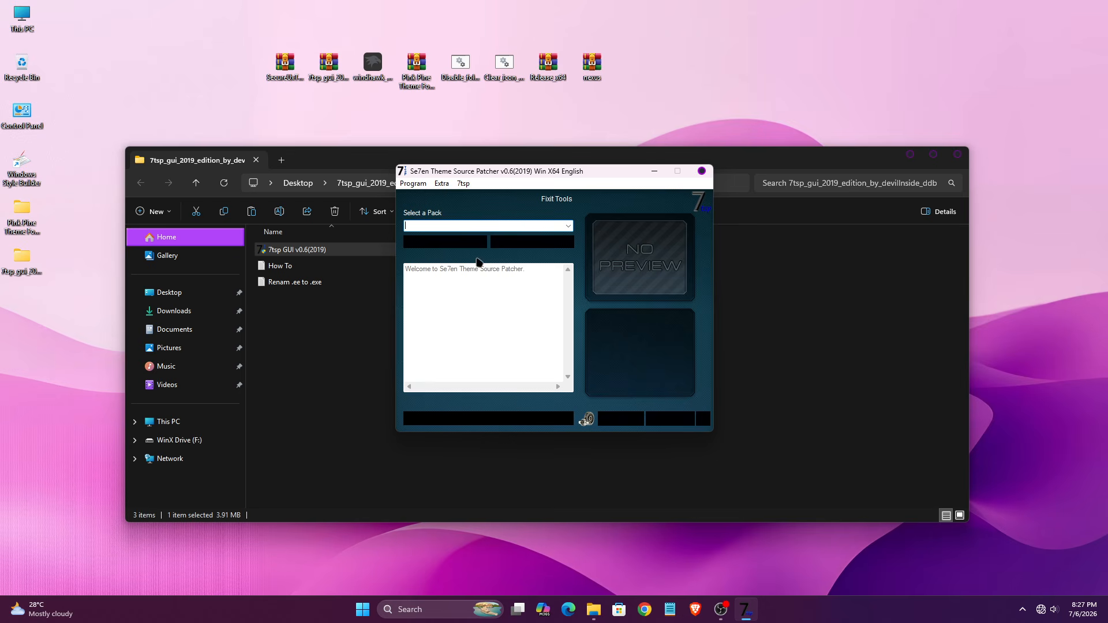
Step: Add the 7tsp Pink Pine icon pack from the desktop theme folder's Icon Pack > 7tsp Icon Pack as a custom pack
click(453, 242)
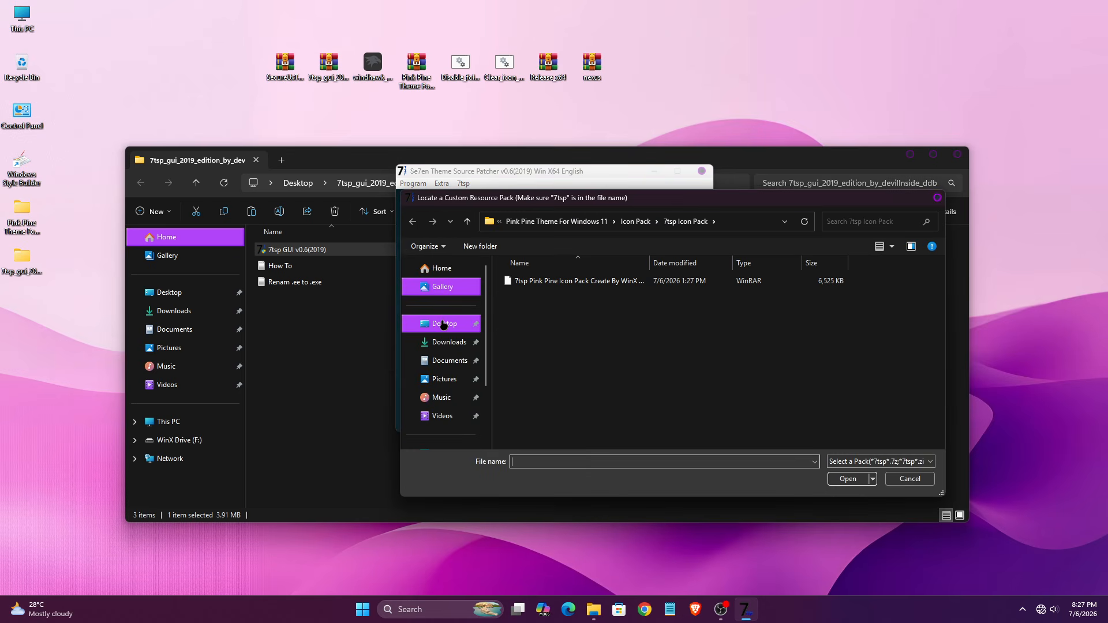
click(443, 325)
double_click(595, 292)
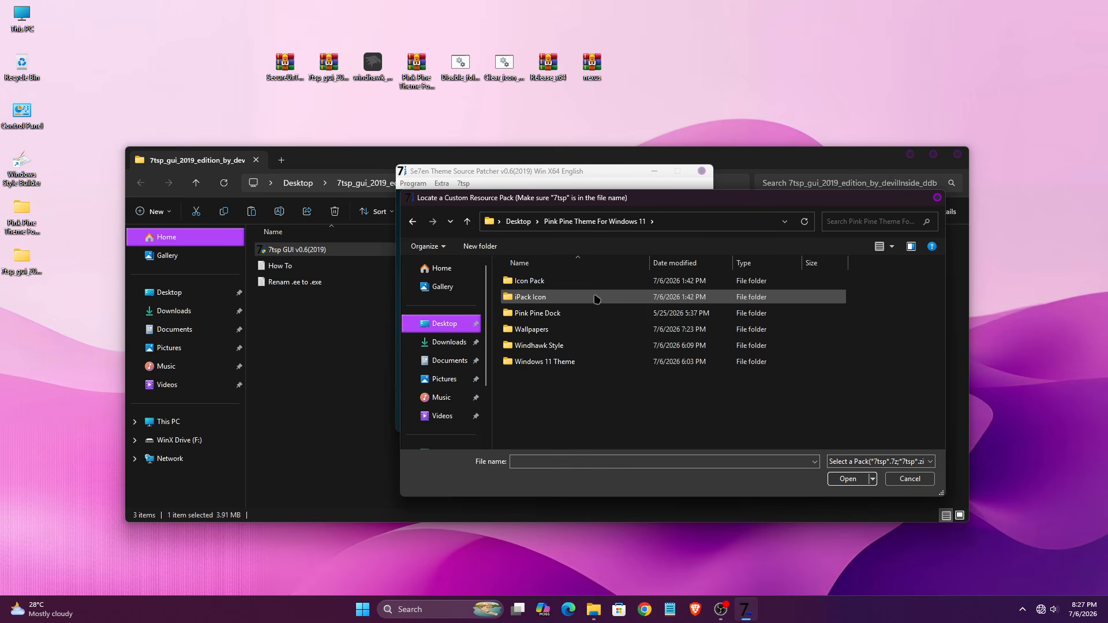
click(560, 283)
double_click(560, 283)
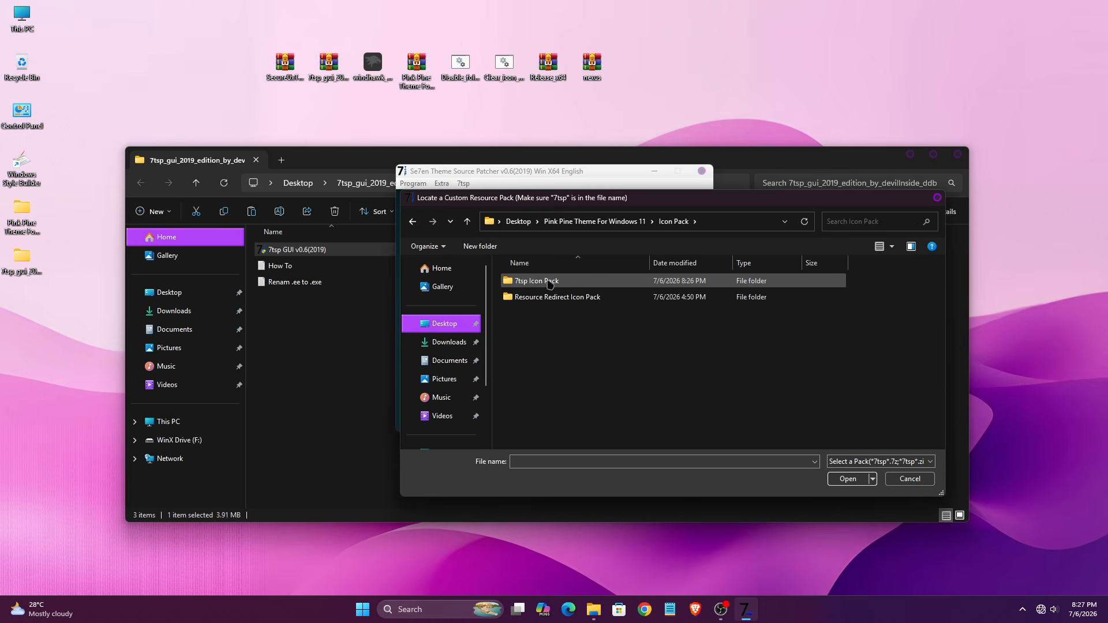
double_click(550, 281)
click(551, 281)
click(838, 479)
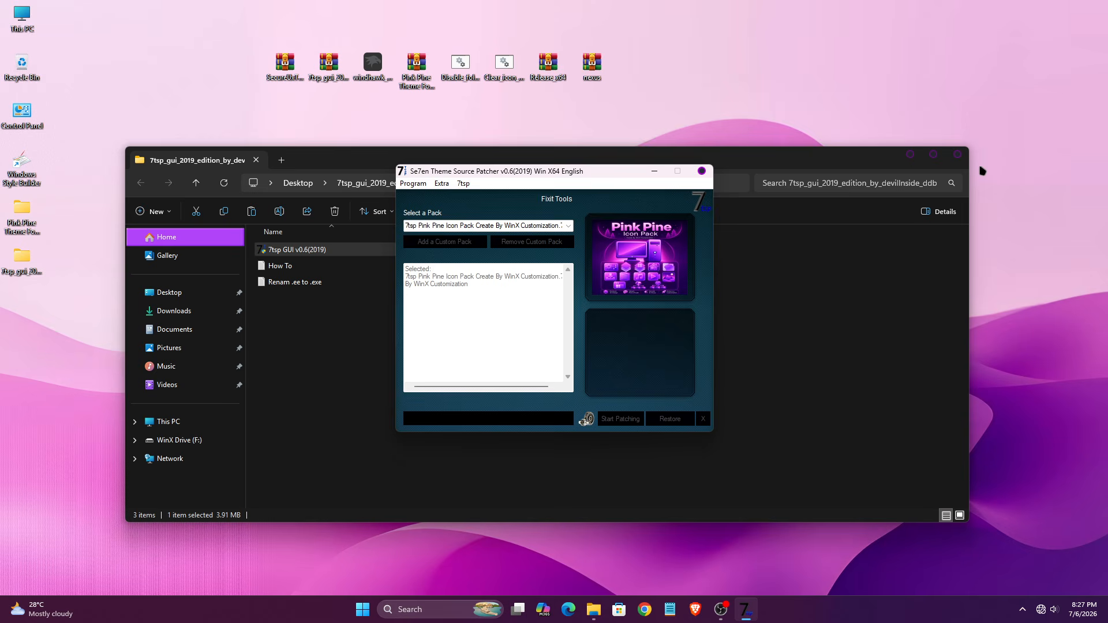
Step: Close the 7tsp folder window and view the Pink Pine icon pack's preview image enlarged
click(968, 157)
click(683, 277)
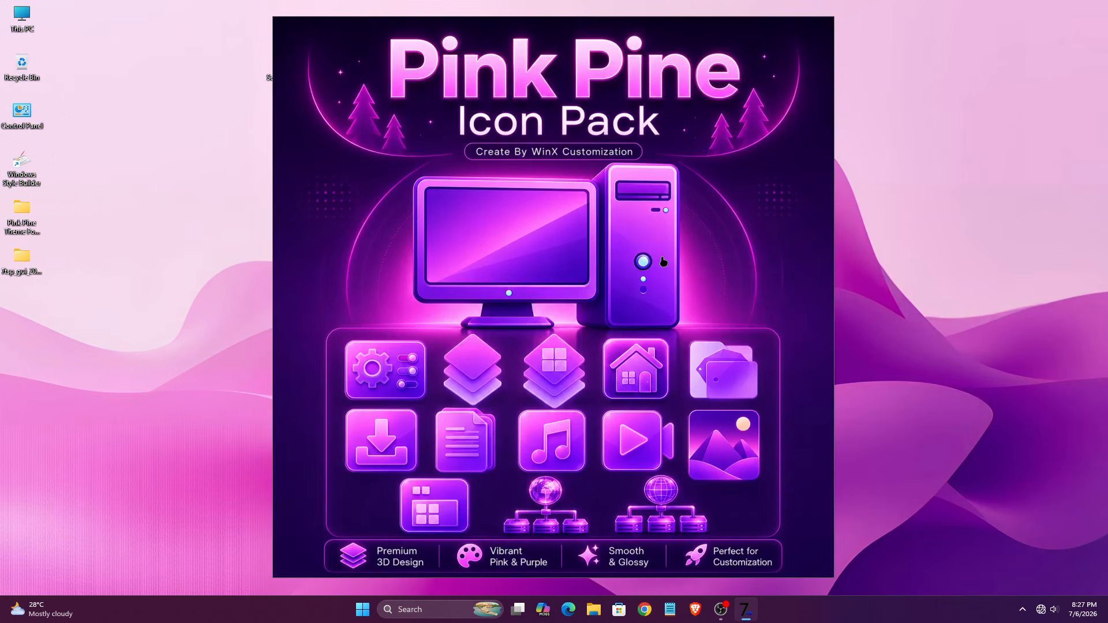
click(786, 392)
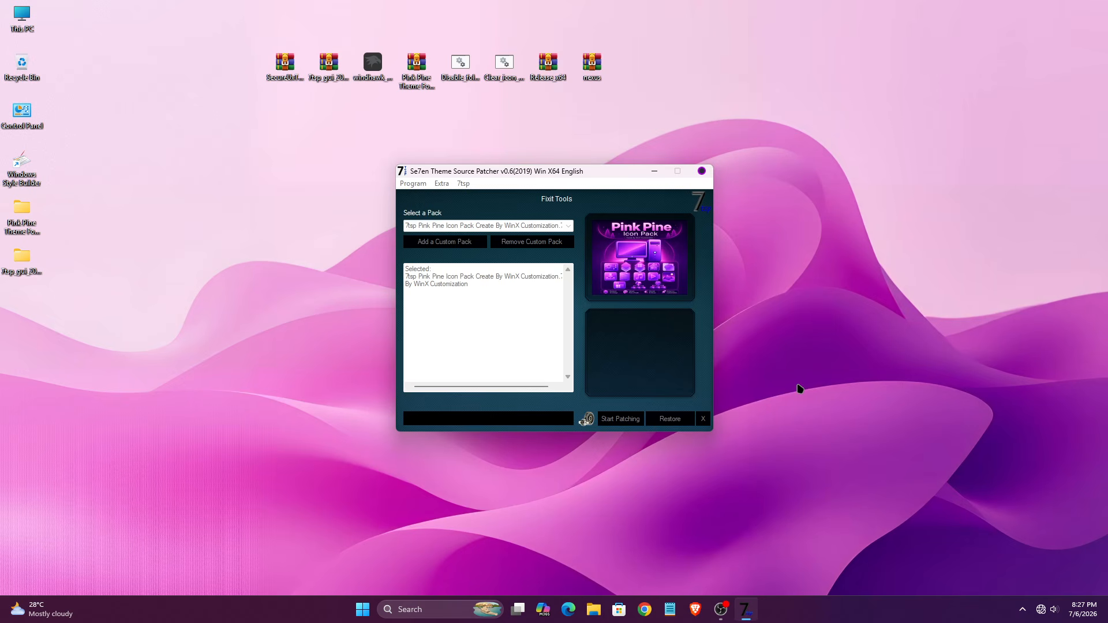
Step: Patch the system with the Pink Pine icon pack, keeping the restore point enabled, and acknowledge the completion message
click(619, 426)
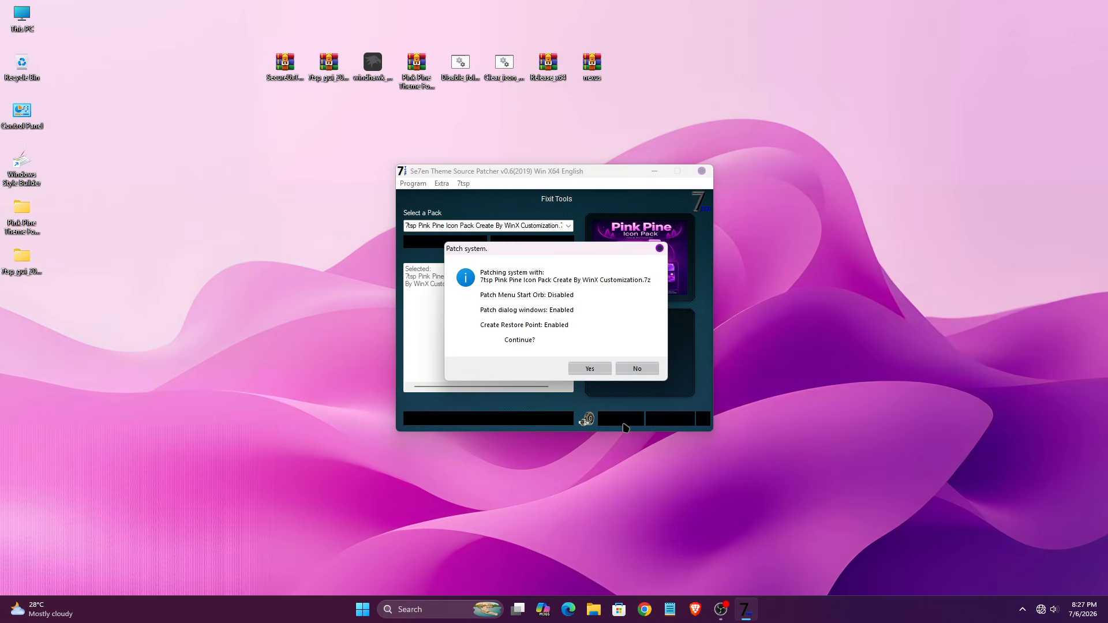
click(590, 368)
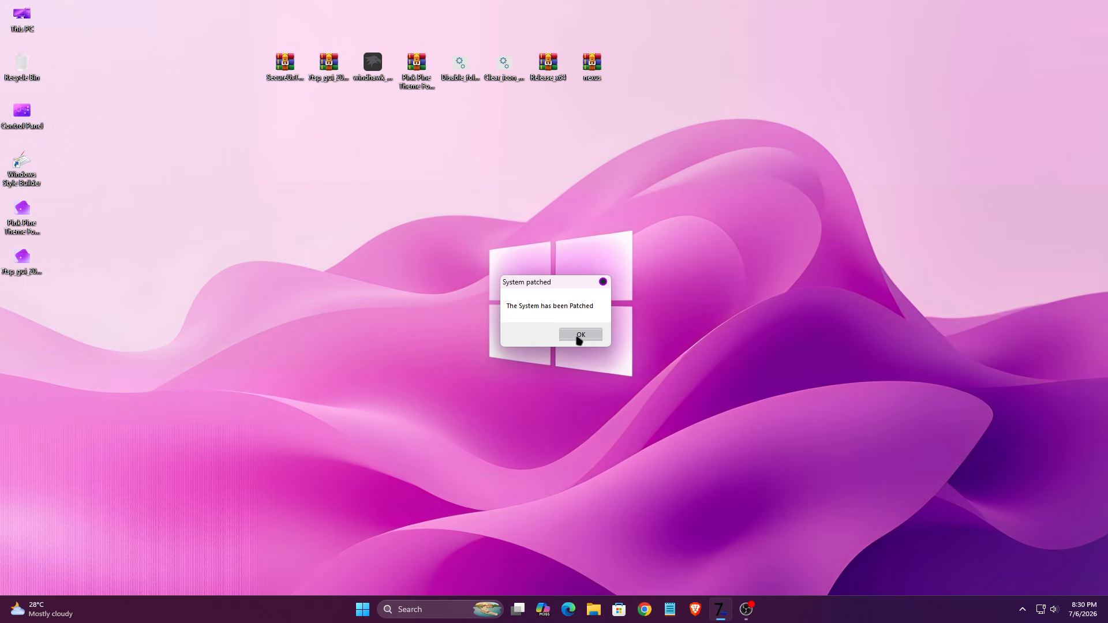
click(578, 338)
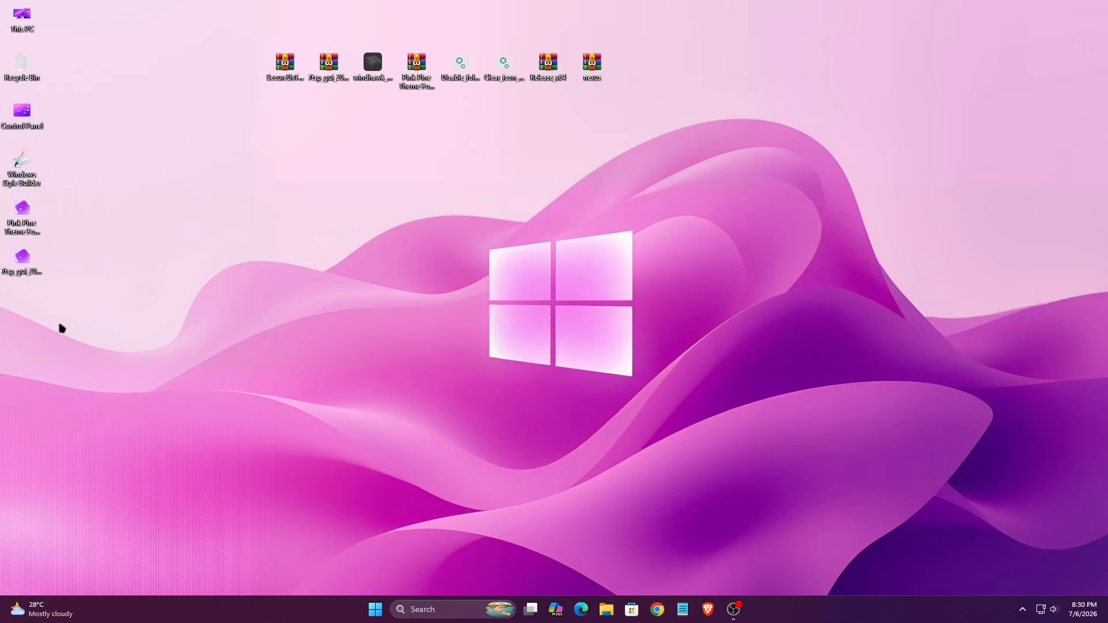
Step: Open This PC, move its window up slightly, and check the new icons in Home and This PC
right_click(31, 29)
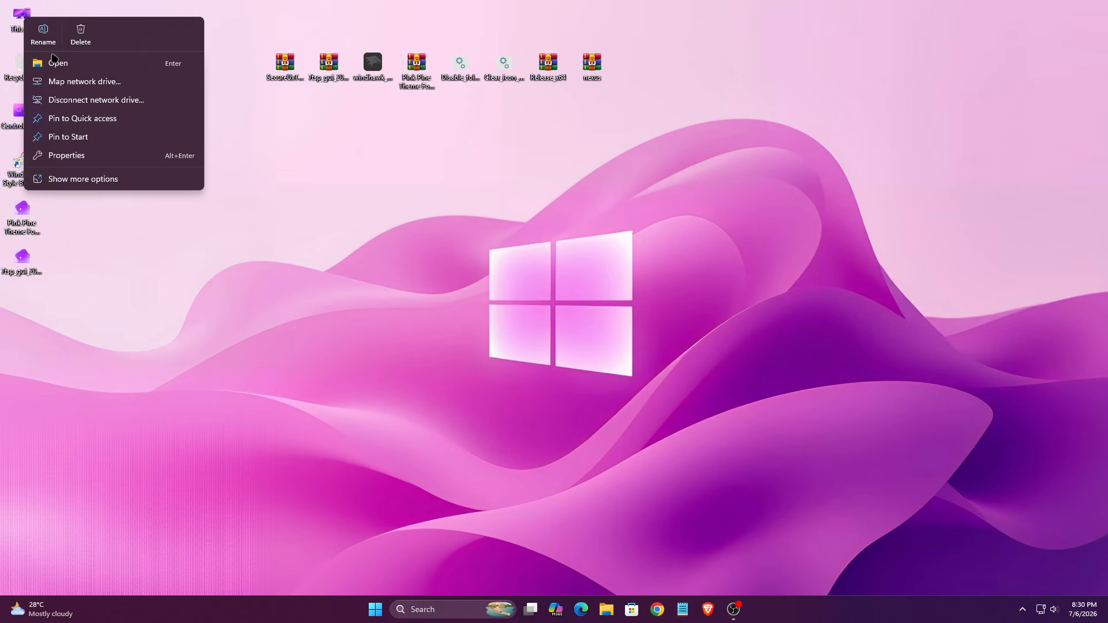
click(56, 58)
mouse_move(409, 161)
mouse_down()
mouse_move(469, 155)
mouse_move(485, 242)
mouse_move(411, 216)
mouse_move(417, 147)
mouse_up()
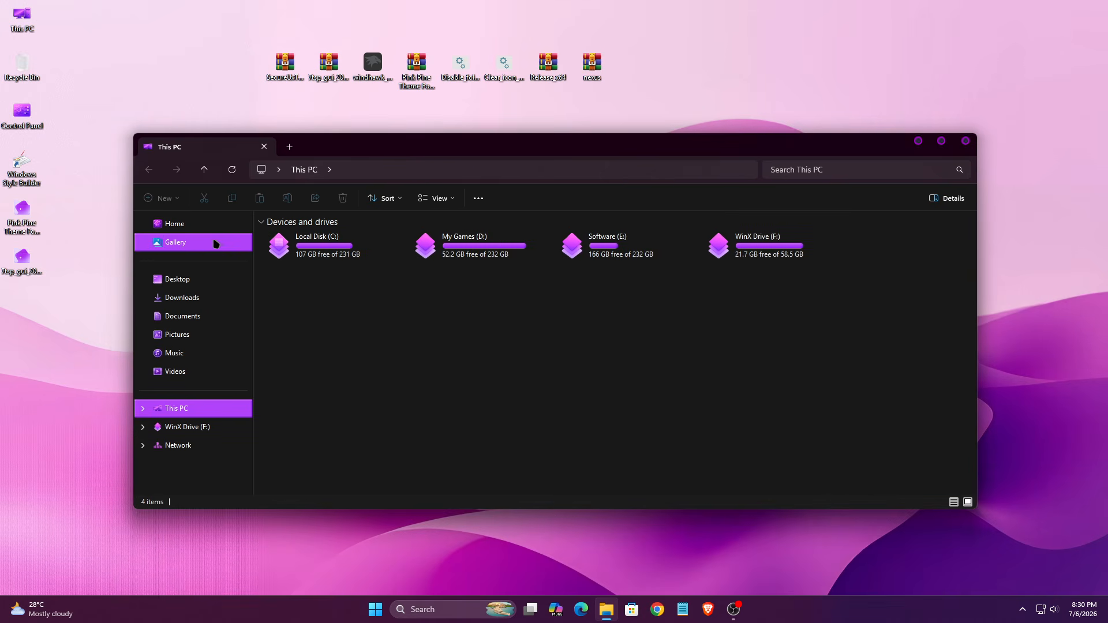
click(193, 225)
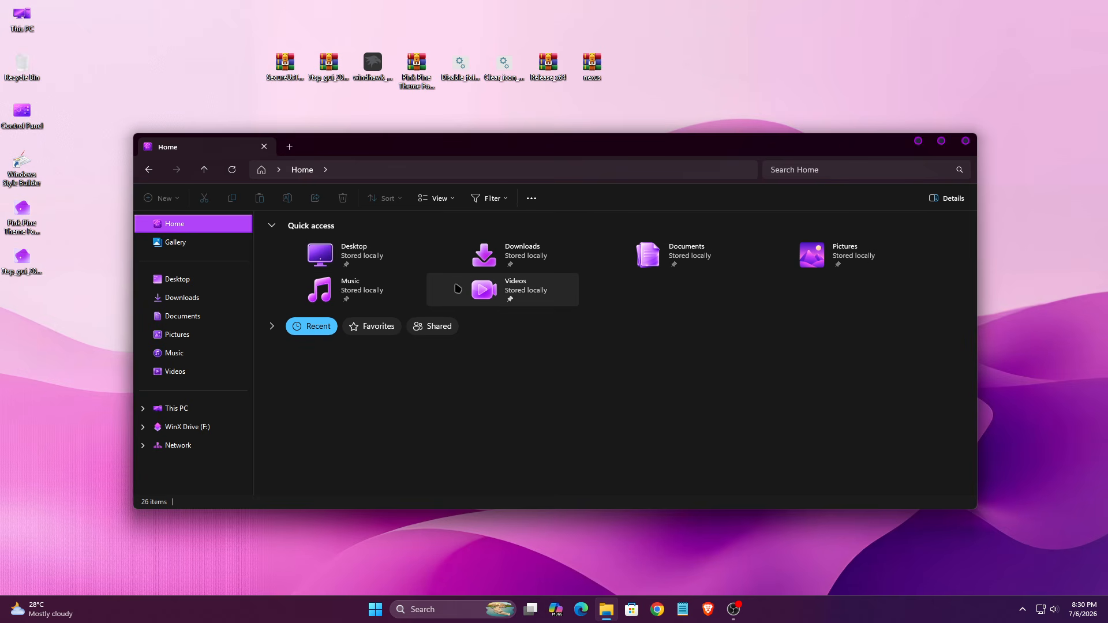
click(159, 409)
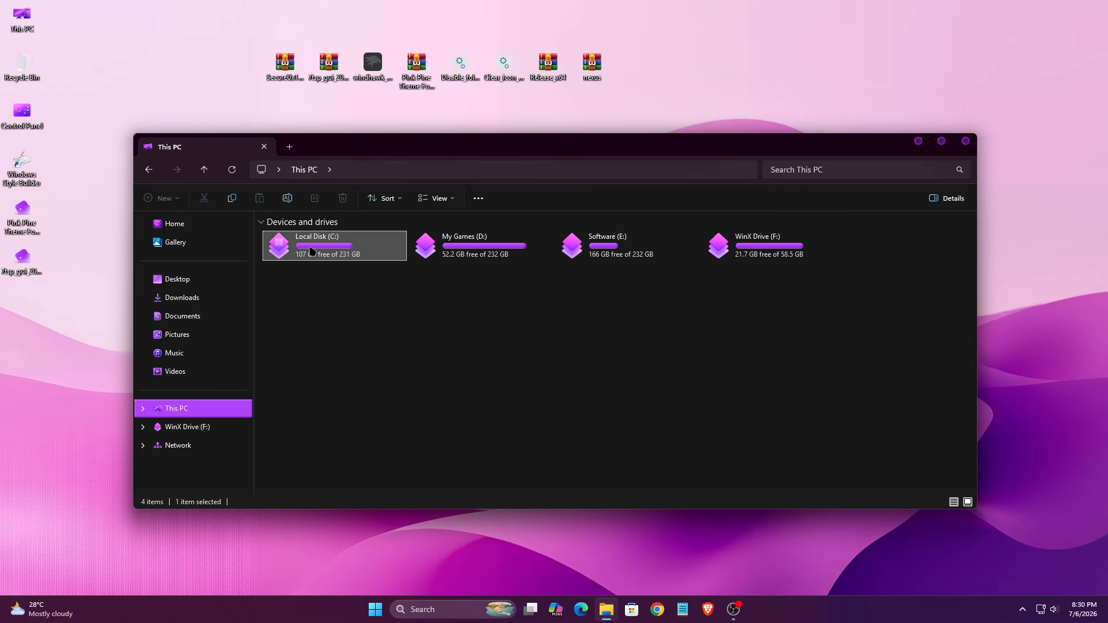
Step: Open Local Disk (C:) and select all its folders to check their new icons
right_click(320, 257)
click(340, 293)
drag(304, 322, 775, 253)
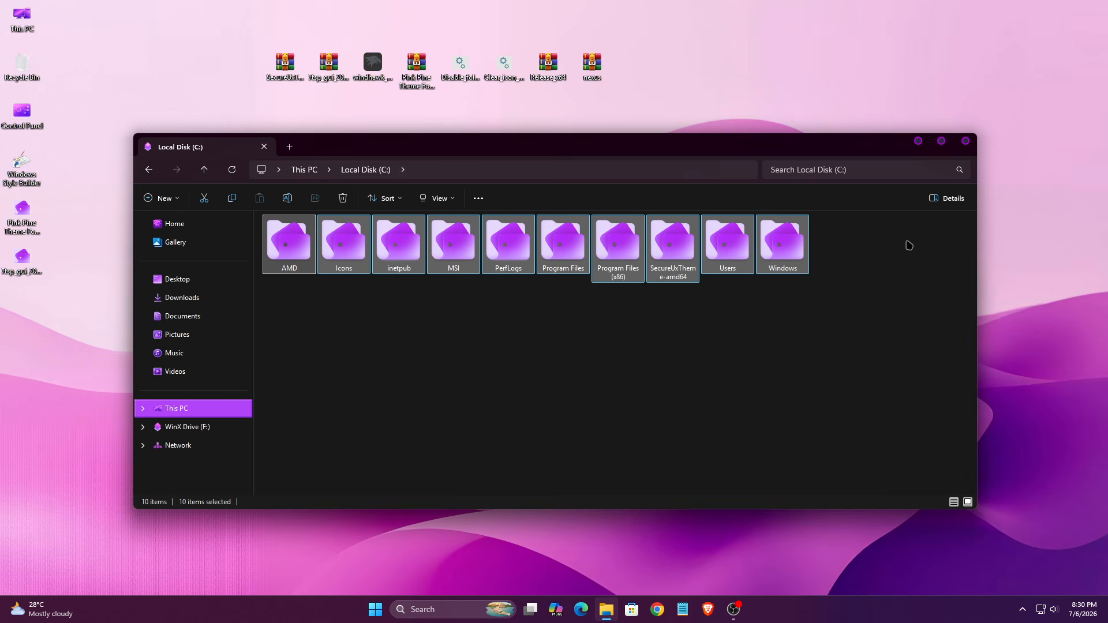
Step: Close the Local Disk (C:) window and open the Wallpapers folder inside the Pink Pine Theme For Windows 11 desktop folder
click(967, 143)
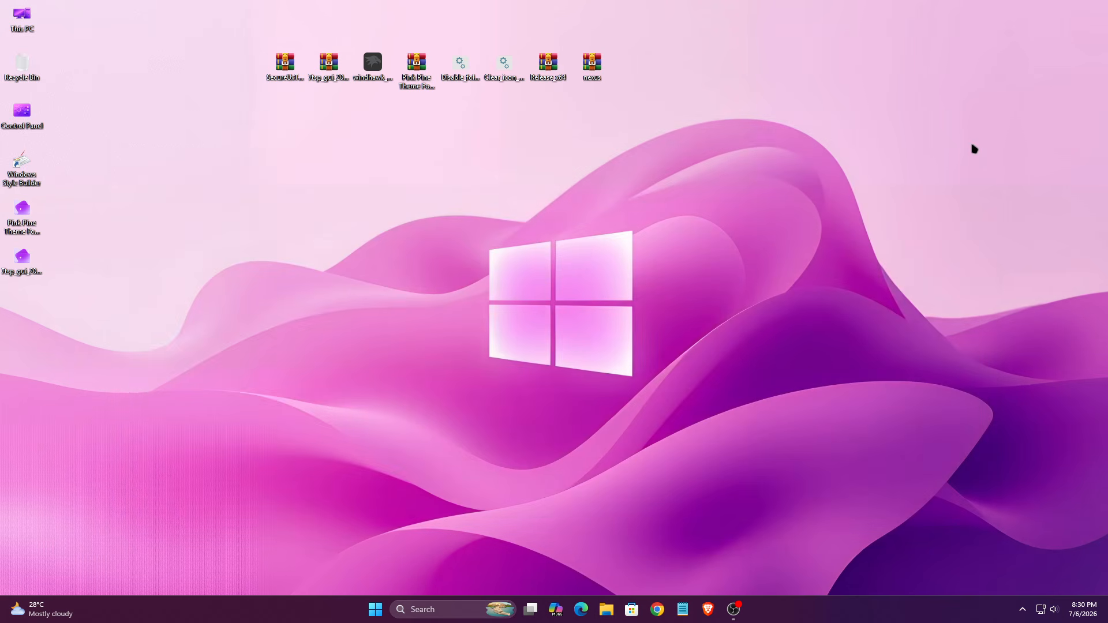
right_click(20, 216)
click(56, 258)
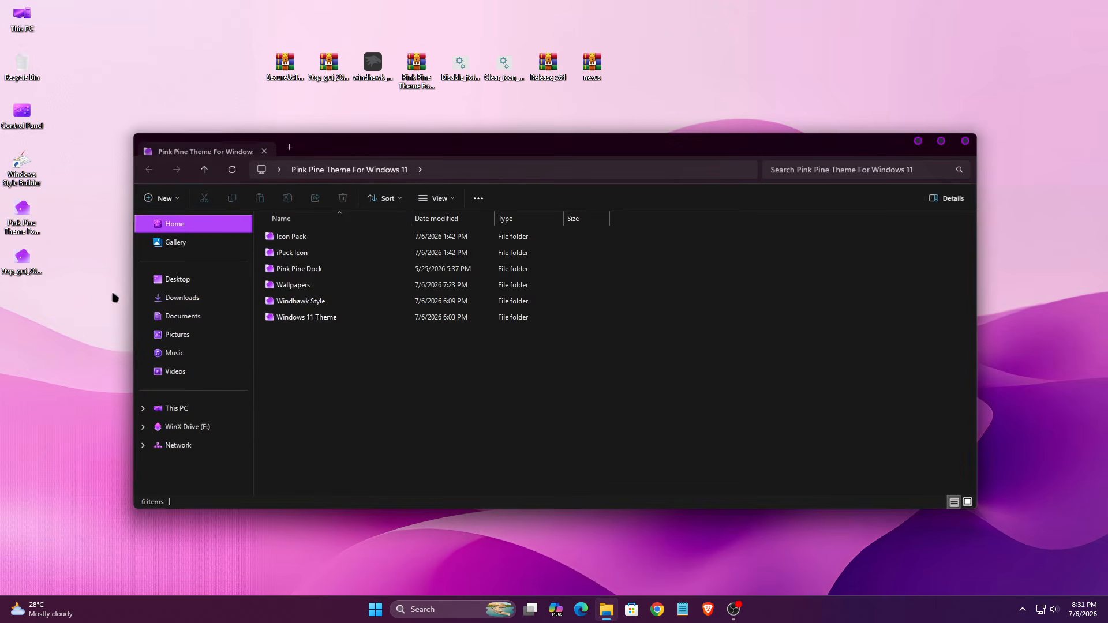
drag(391, 153, 444, 137)
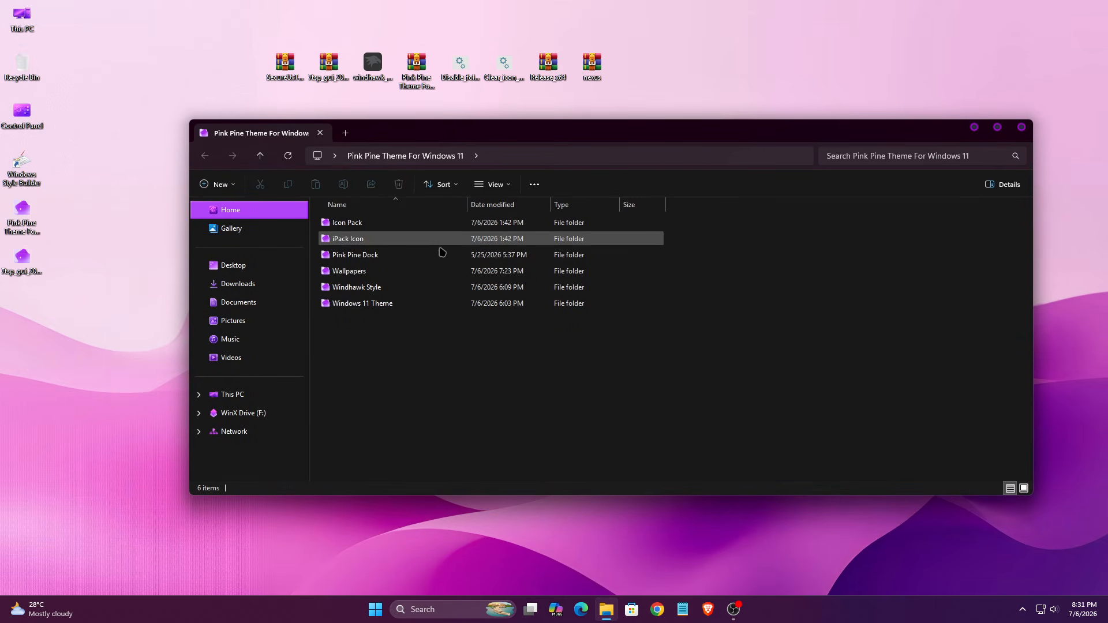
right_click(364, 274)
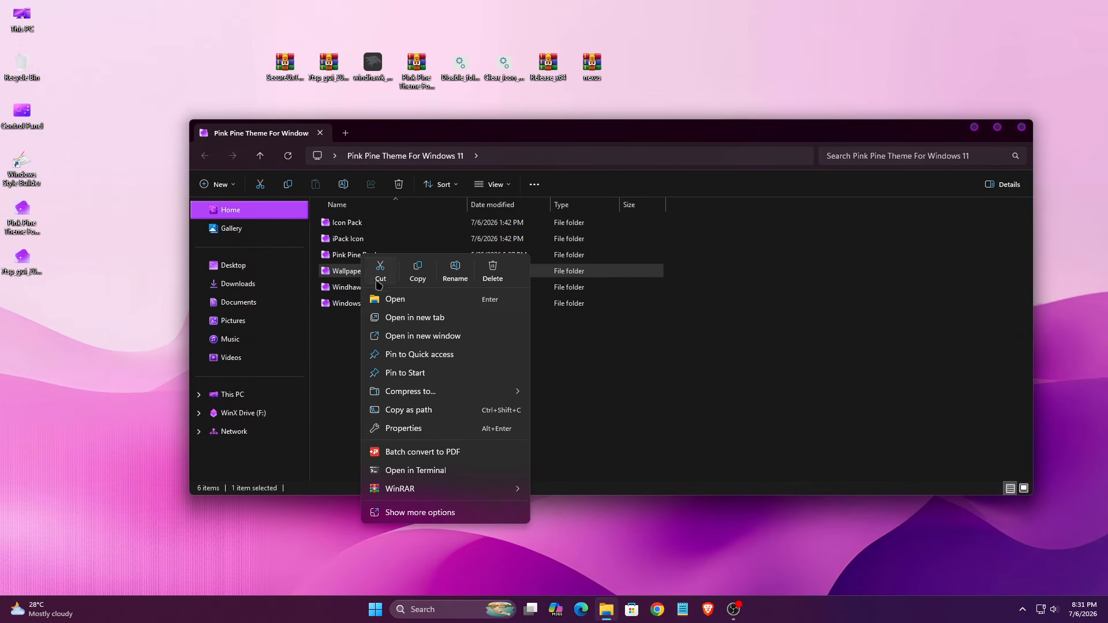
click(383, 299)
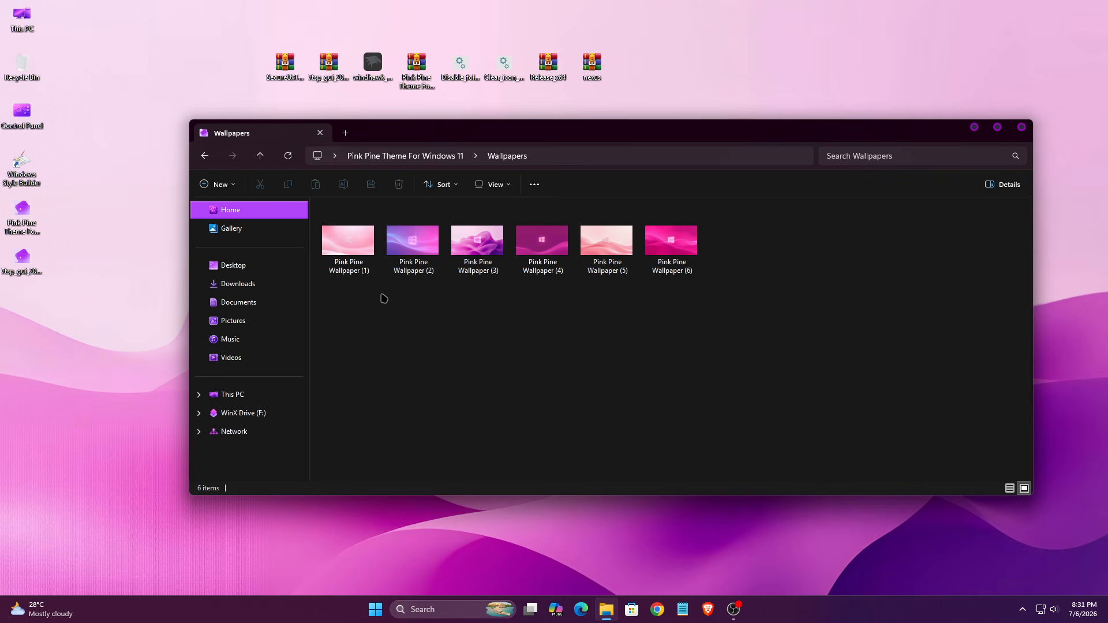
Step: Set Pink Pine Wallpaper (2) as the desktop background and move the folder window aside to view it
click(409, 243)
right_click(408, 243)
click(454, 214)
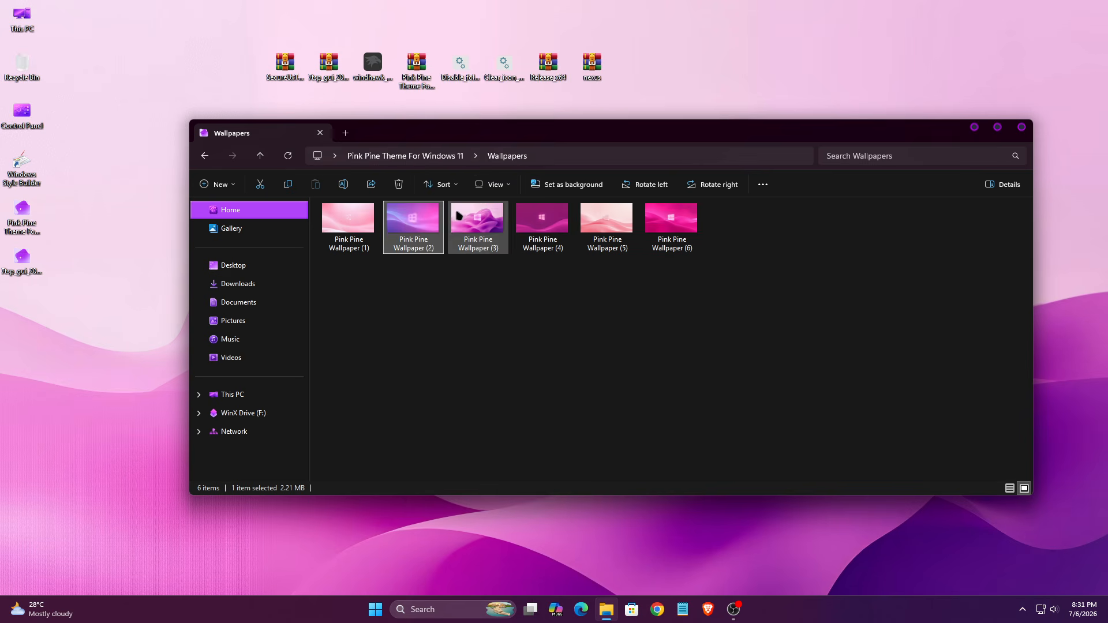
drag(495, 136, 524, 183)
Step: Set Pink Pine Wallpaper (3) as the desktop background, move the window slightly to view it, and close the folder
click(495, 281)
right_click(495, 281)
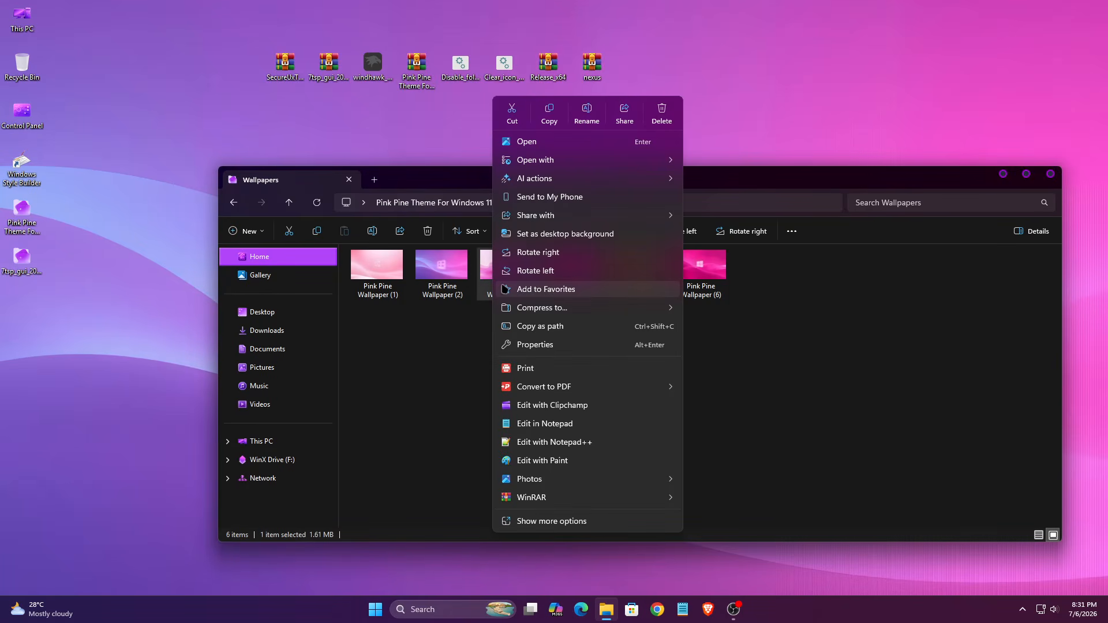
click(575, 234)
drag(549, 186, 575, 147)
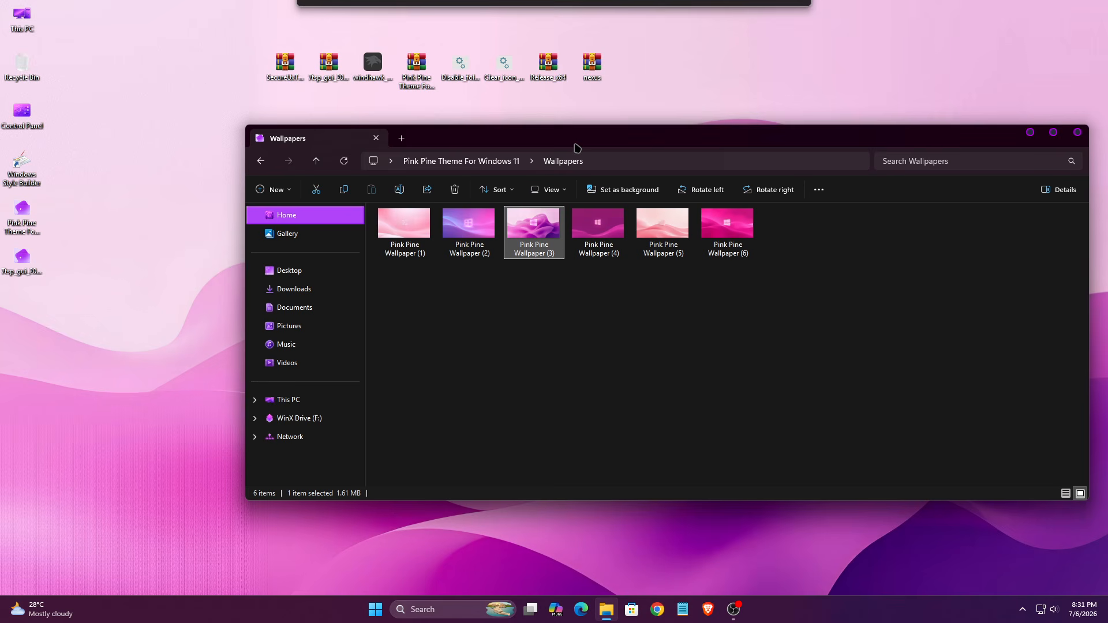
click(1071, 137)
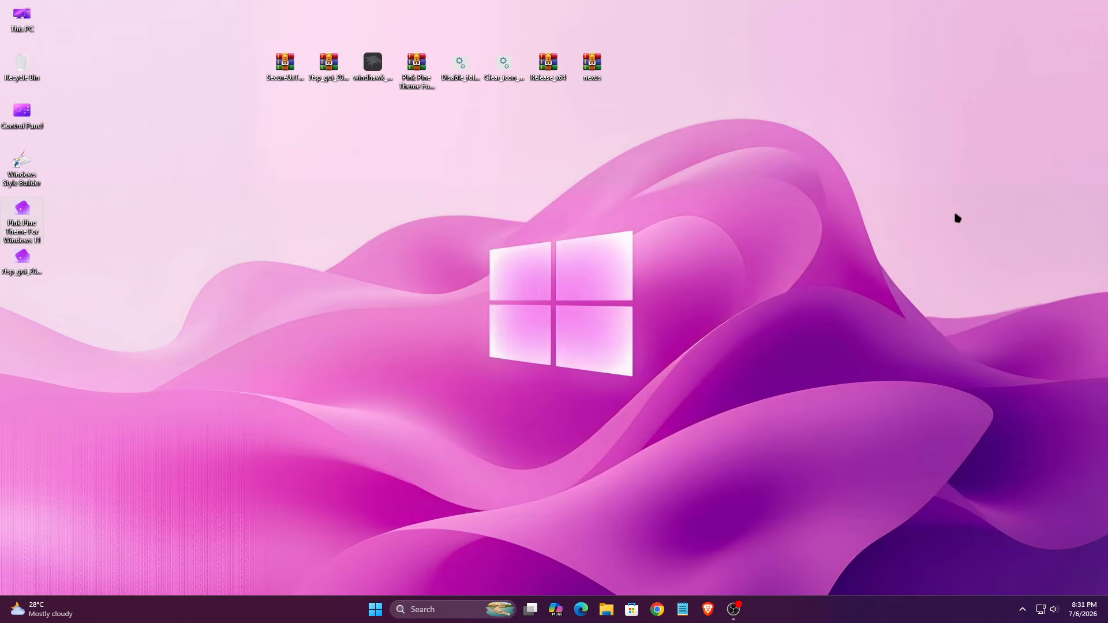
Step: Open the 7tsp folder on the desktop and run 7tsp GUI v0.6(2019) as administrator
right_click(26, 265)
click(64, 304)
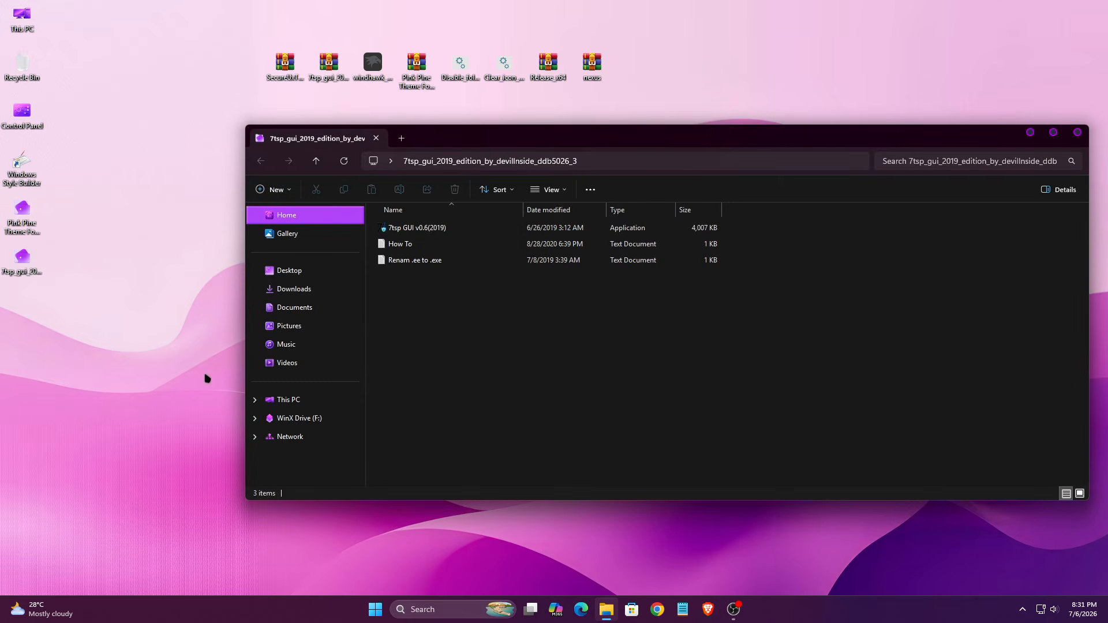
click(407, 228)
right_click(406, 228)
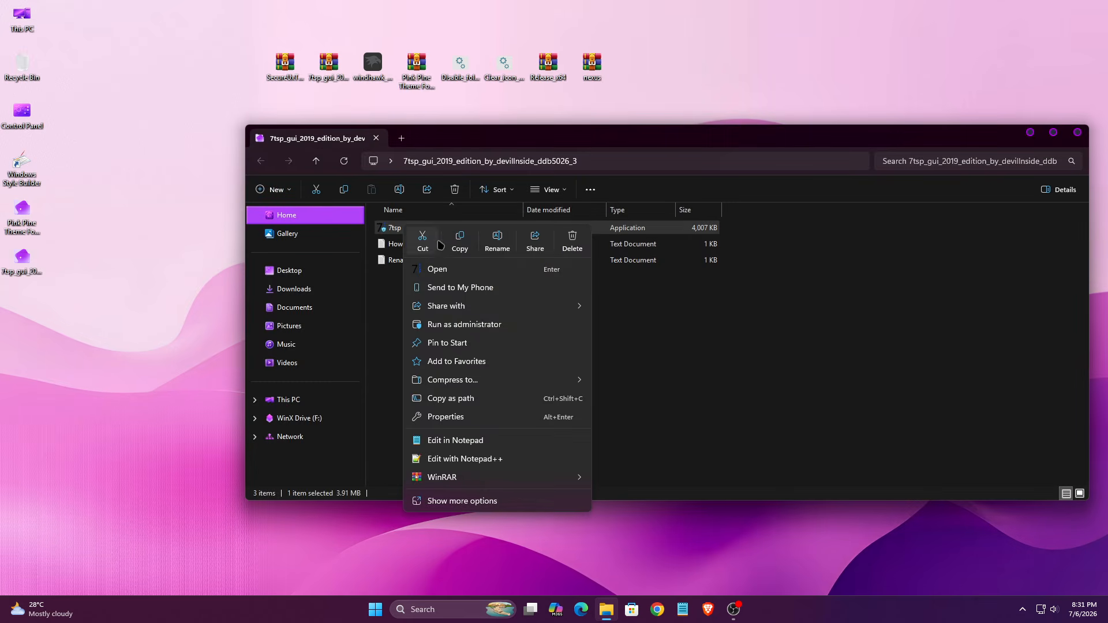
click(434, 328)
click(534, 408)
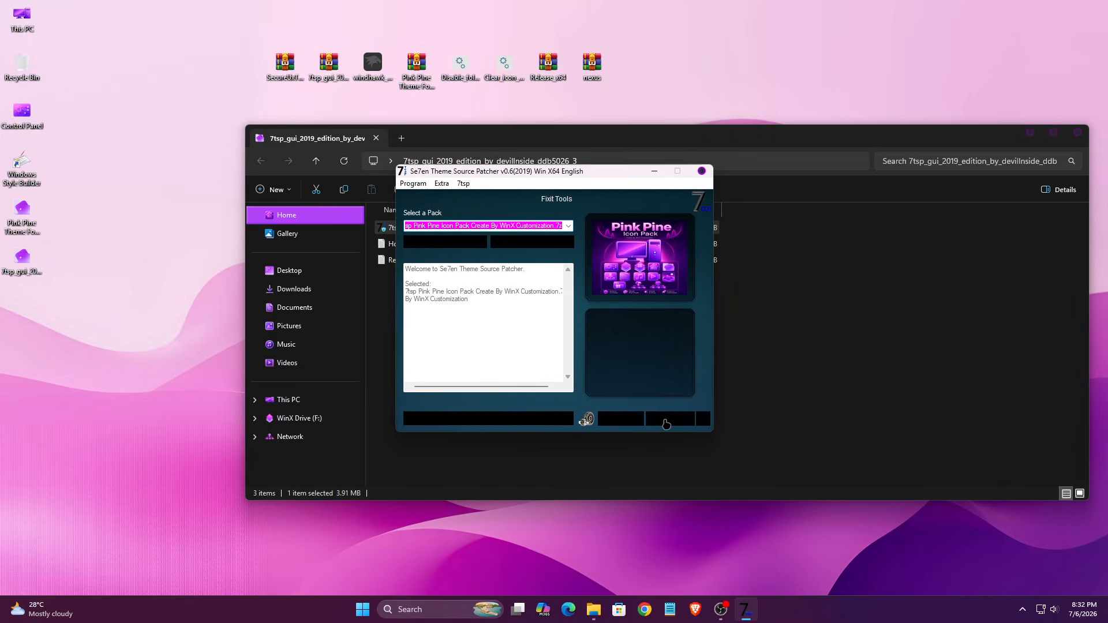
Step: Restore the modified system files to their state before 7tsp was used, reboot, and acknowledge the restore message
click(668, 425)
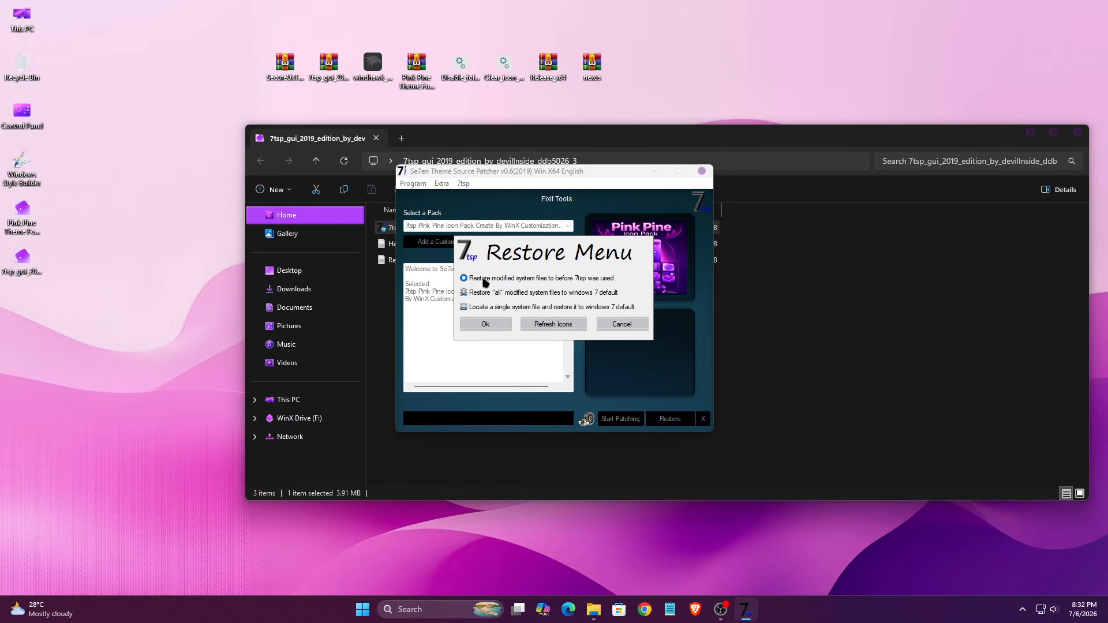
click(486, 325)
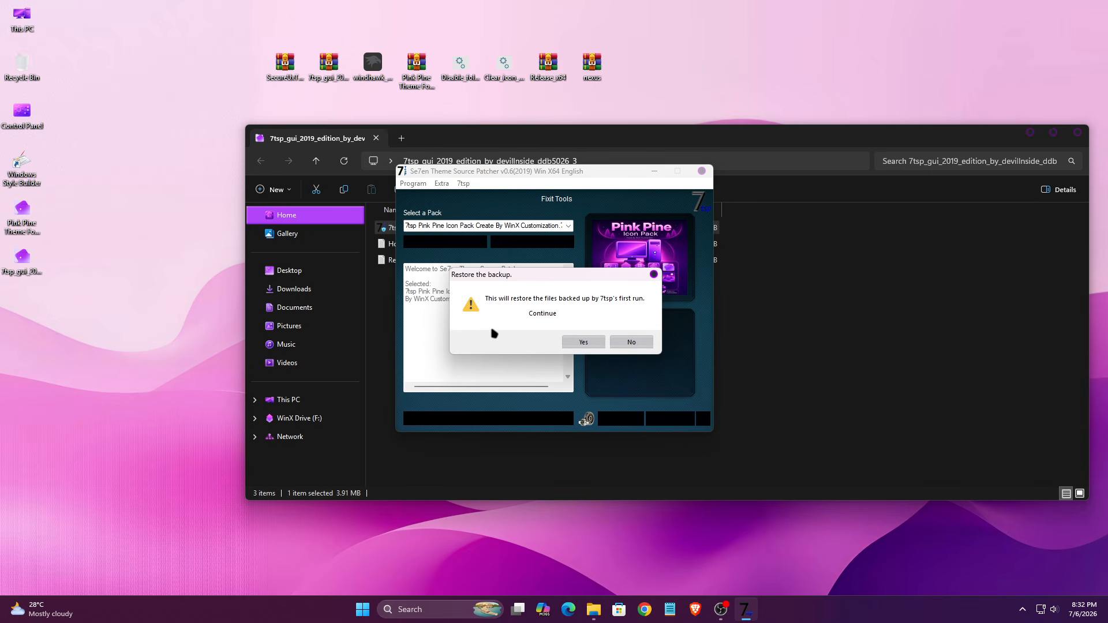
click(583, 342)
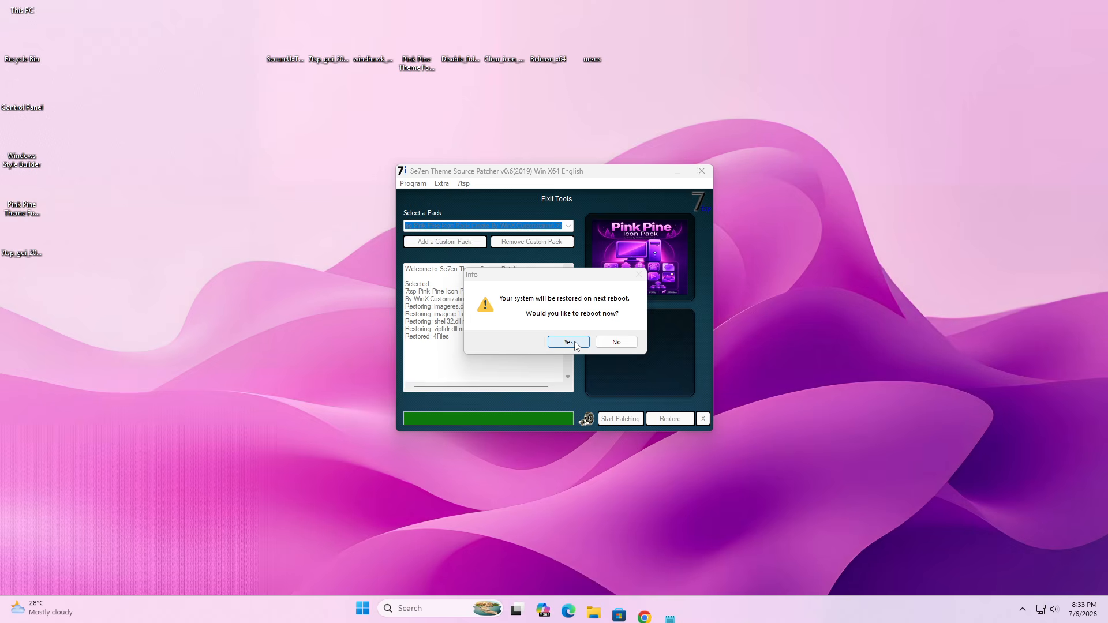
click(568, 343)
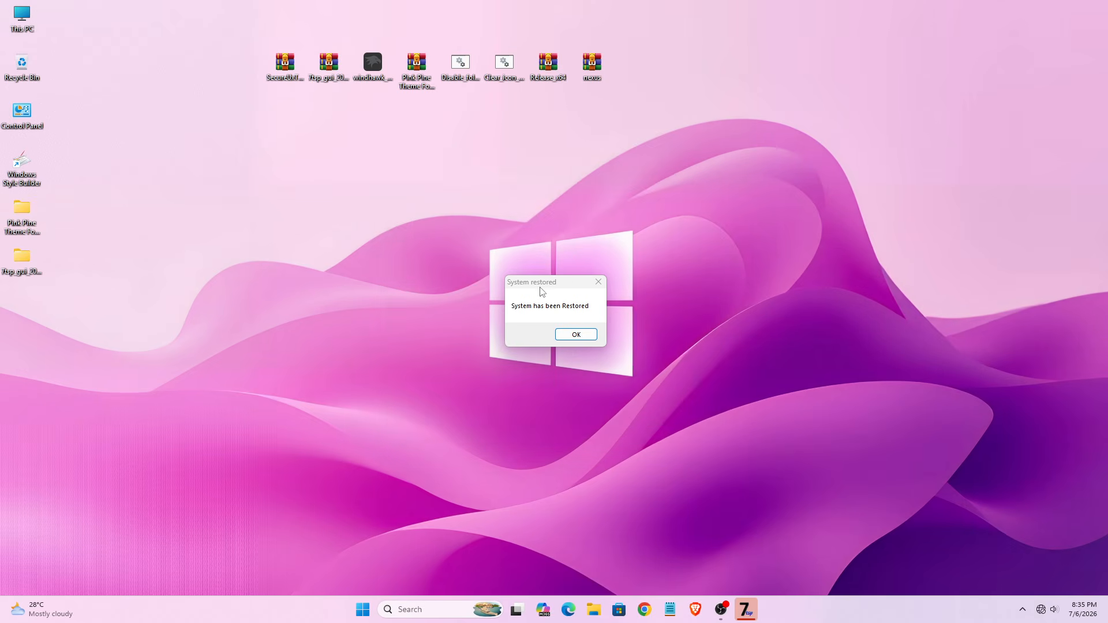
click(569, 335)
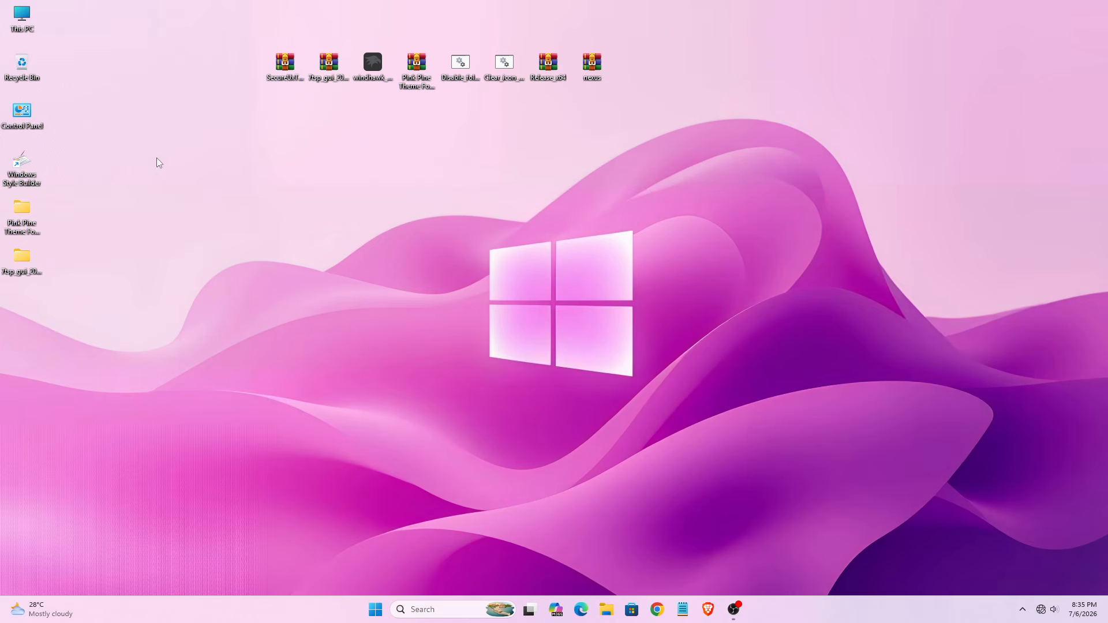
Step: Open the SecureUxTheme-amd64 folder on Local Disk (C:) through This PC and run ThemeTool as administrator
right_click(22, 21)
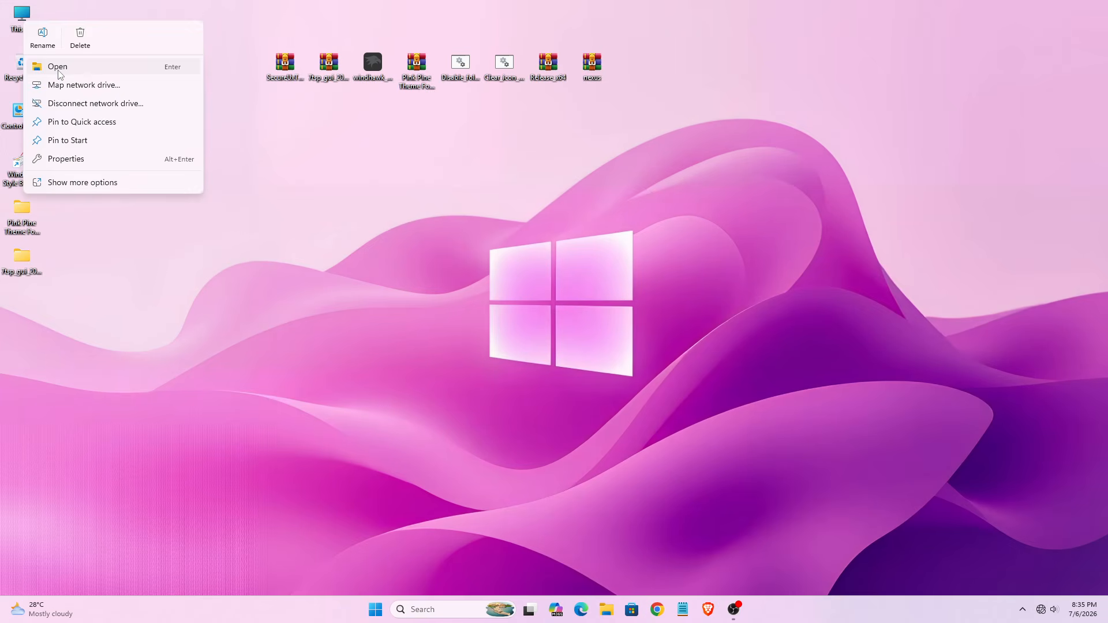
click(58, 68)
click(438, 245)
right_click(439, 246)
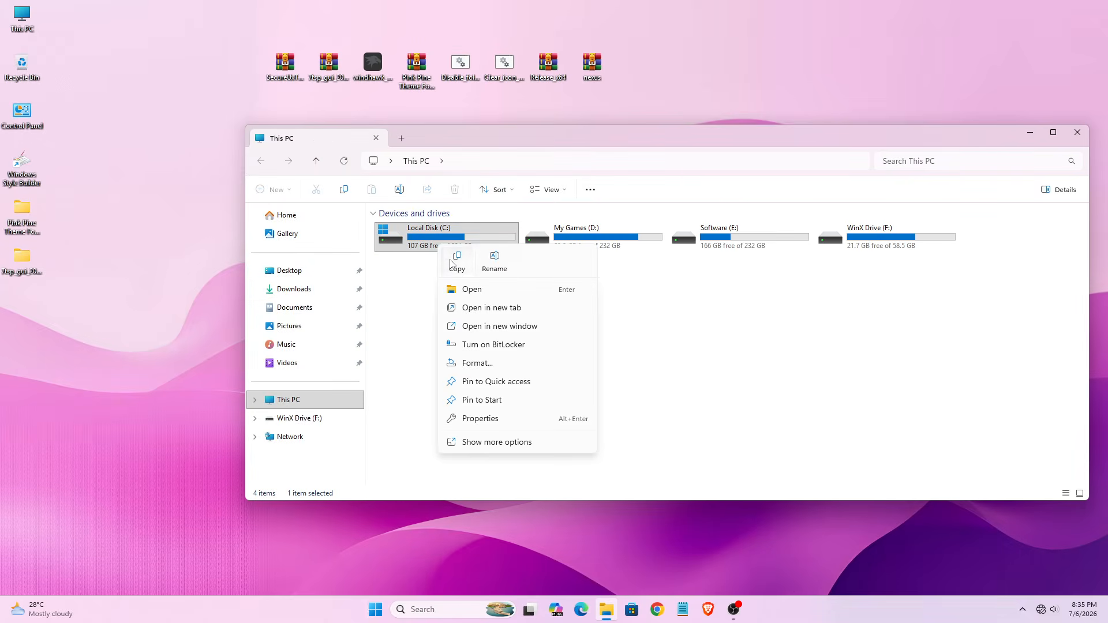
click(465, 287)
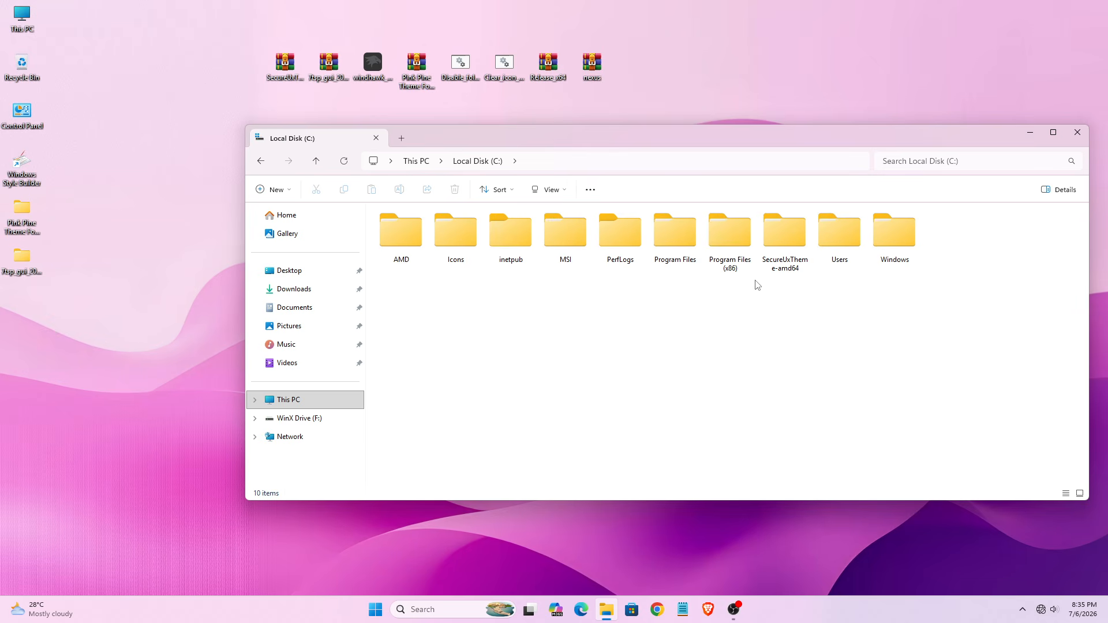
right_click(771, 244)
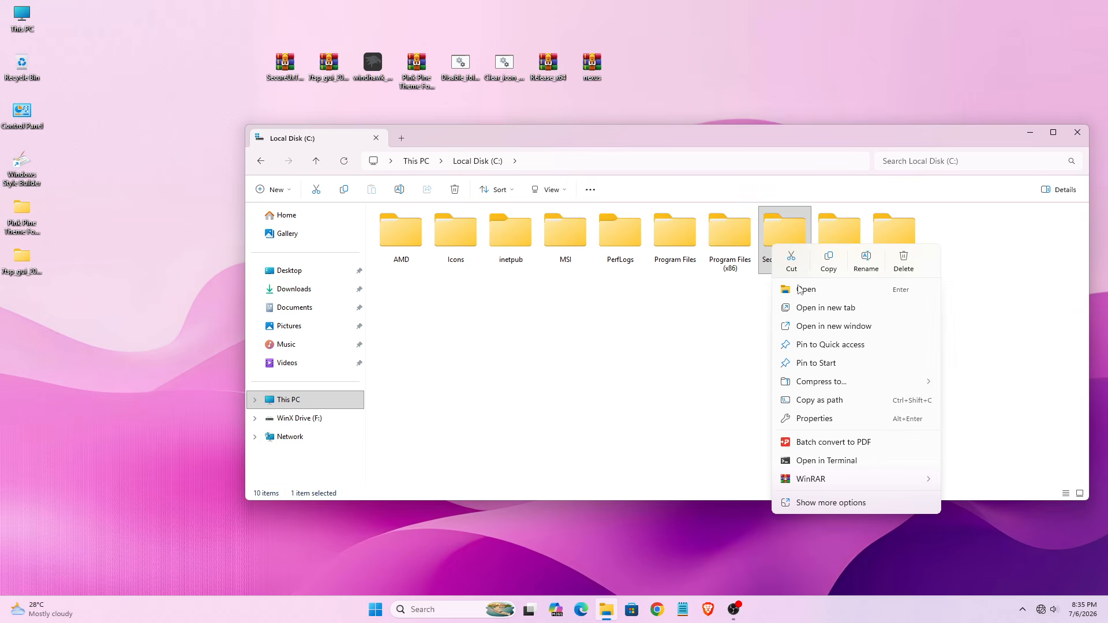
click(805, 289)
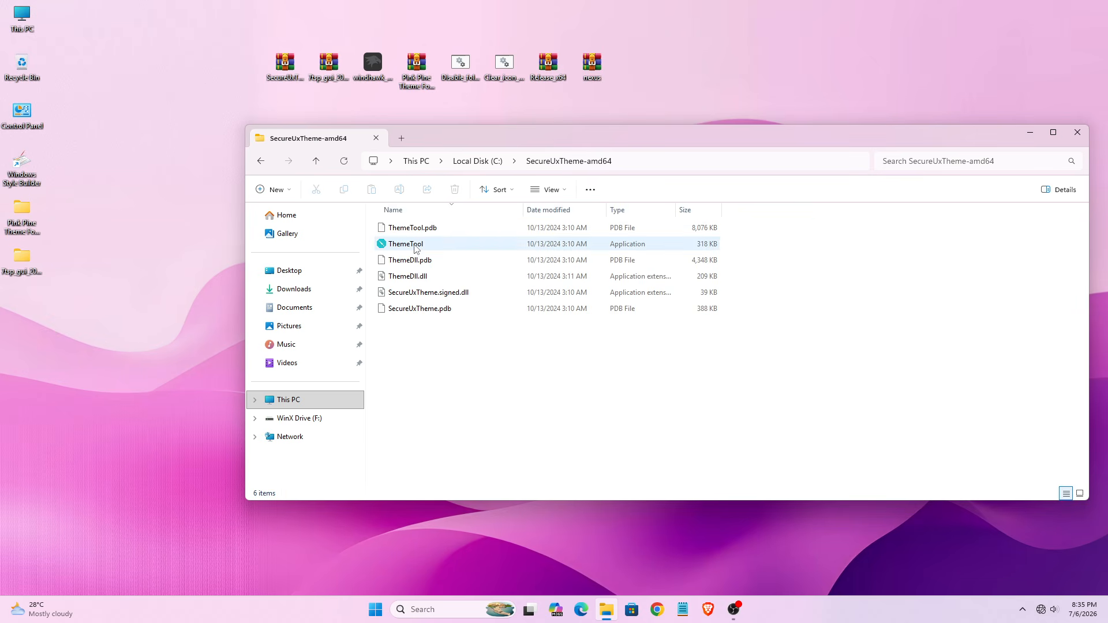
right_click(415, 248)
click(473, 342)
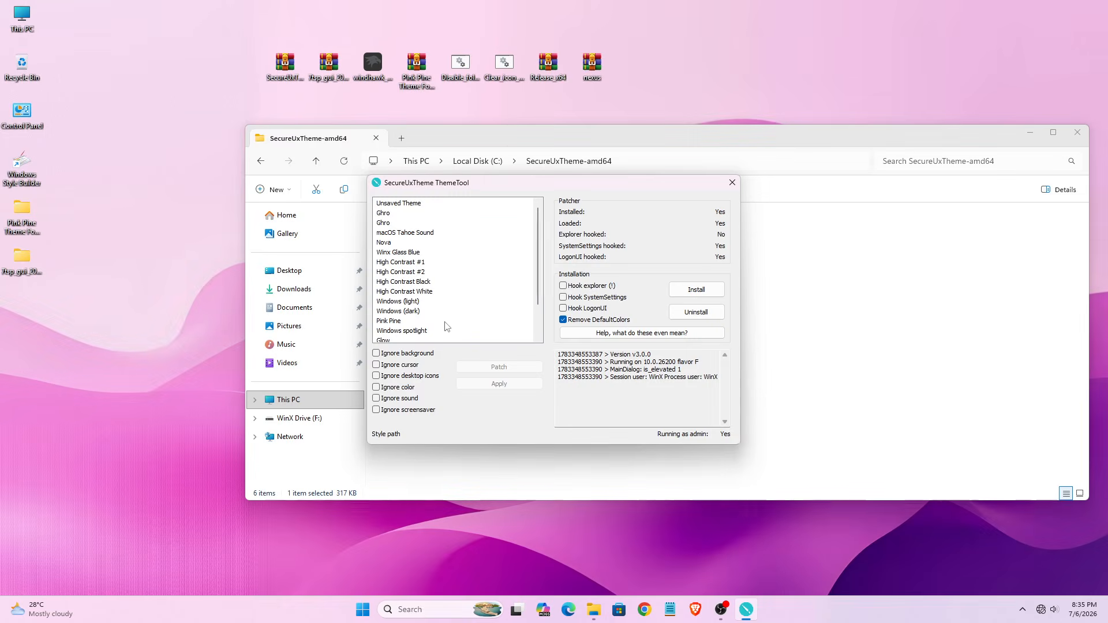
Step: Apply the Pink Pine theme with ThemeTool, then close the tool and the SecureUxTheme folder window
scroll(445, 327, down, 2)
click(393, 281)
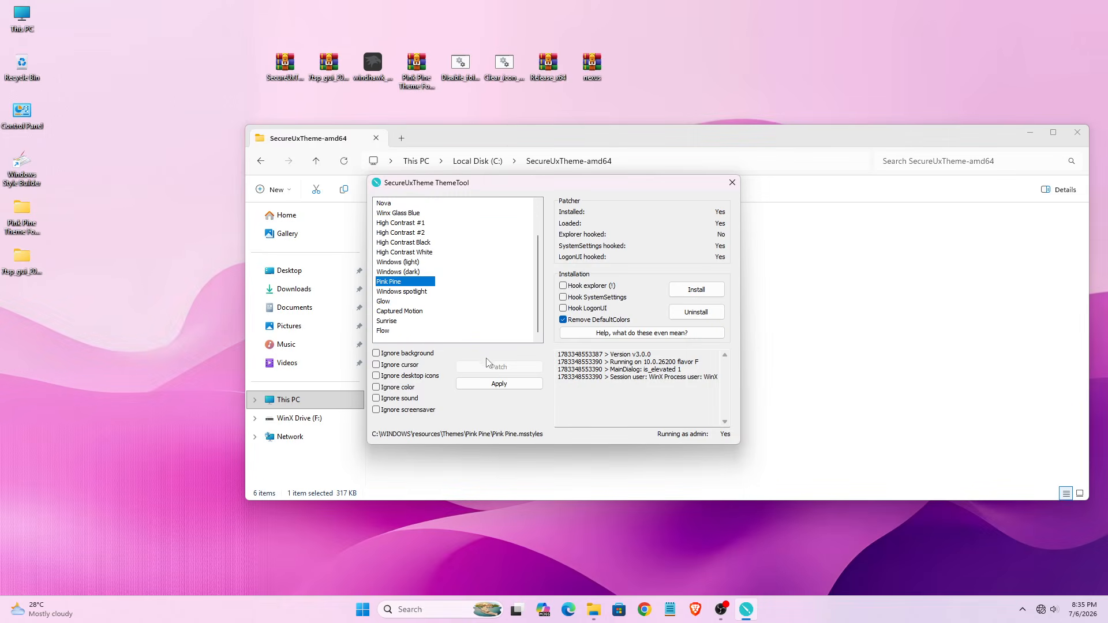
click(497, 382)
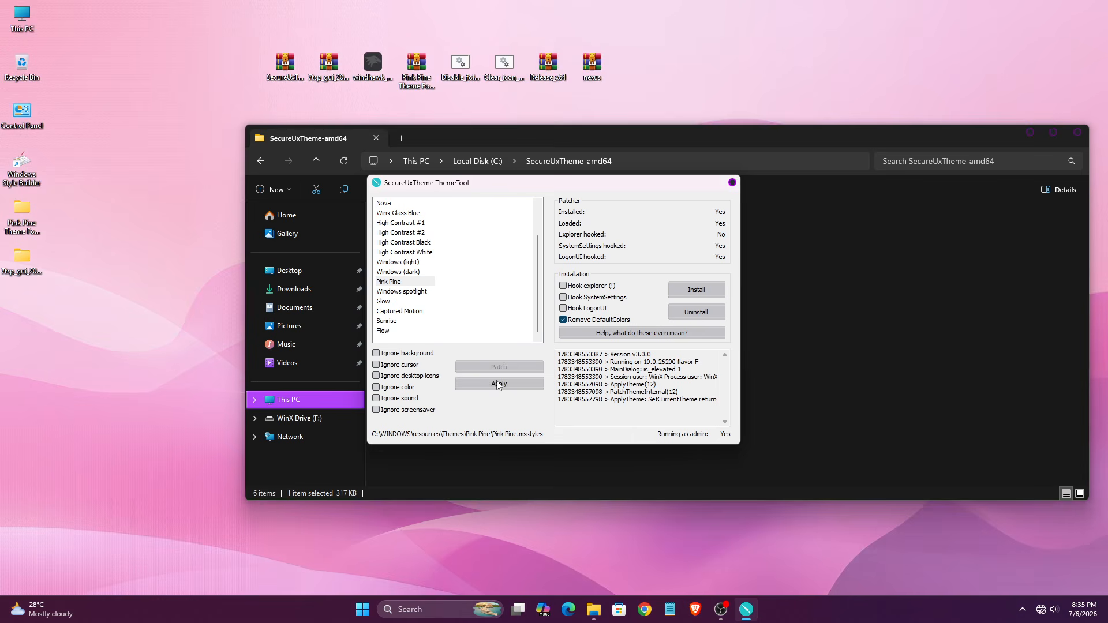
click(732, 183)
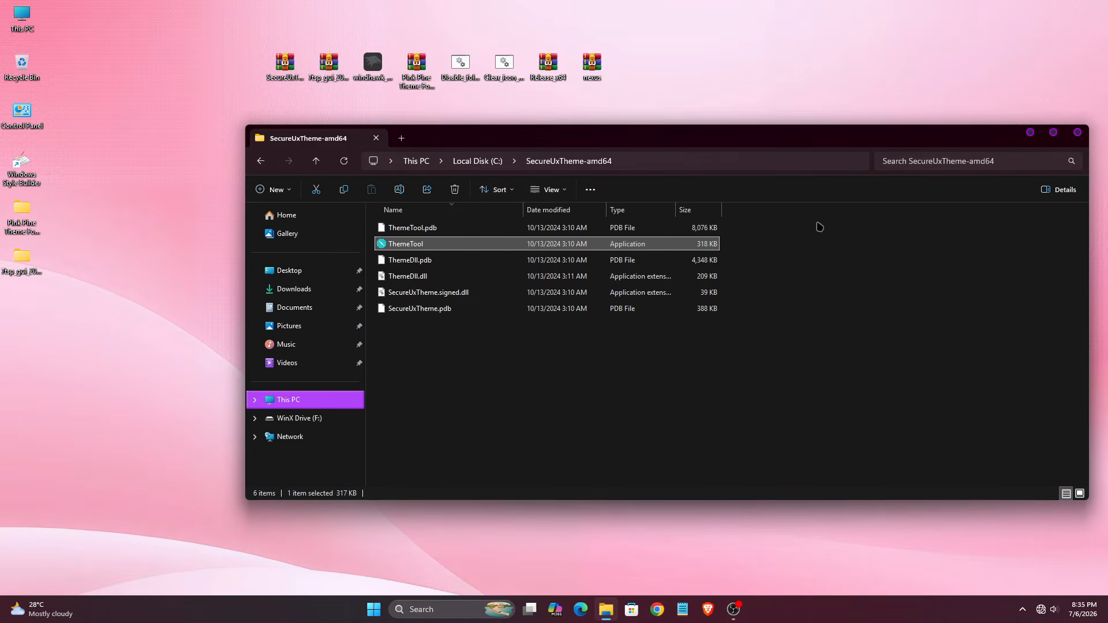
click(1077, 132)
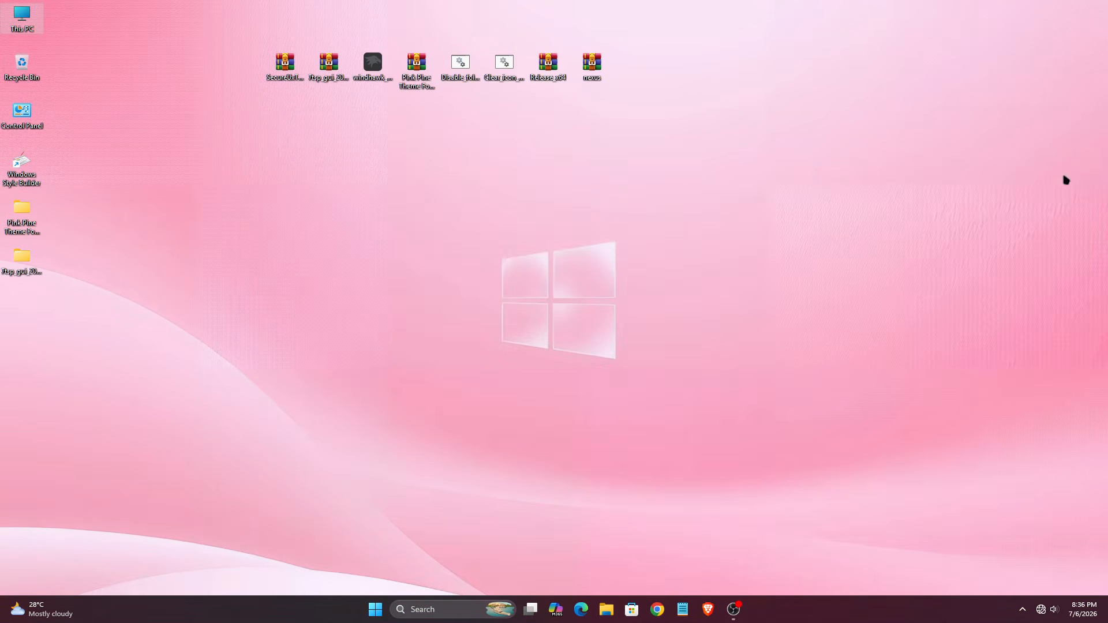
Step: Reopen the Pink Pine Theme For Windows 11 folder and go to its Wallpapers folder
right_click(20, 218)
click(56, 259)
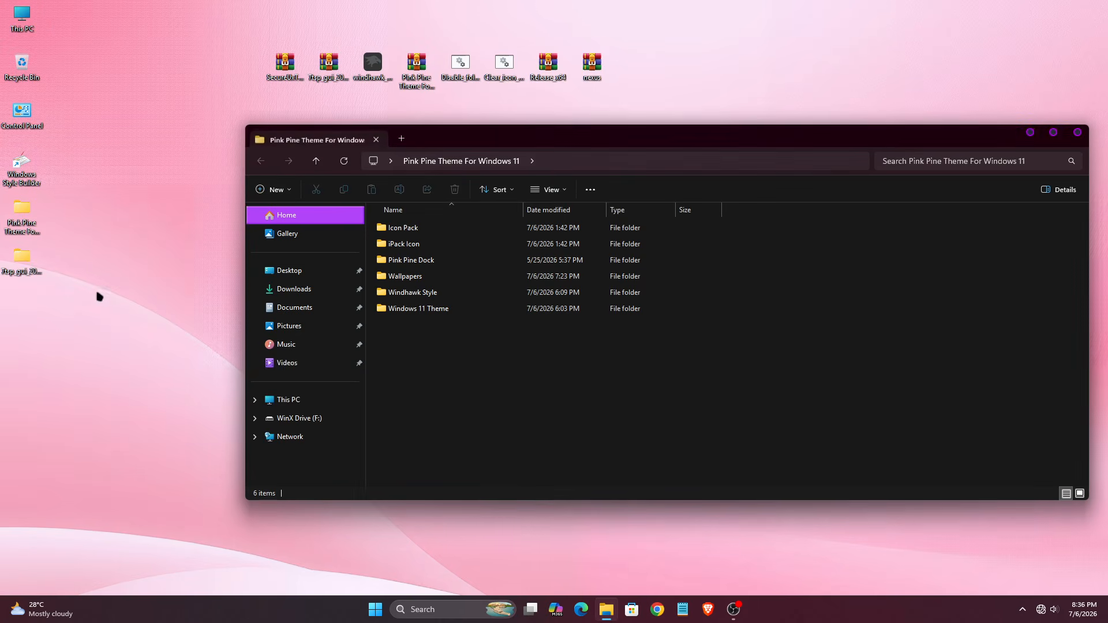
right_click(429, 281)
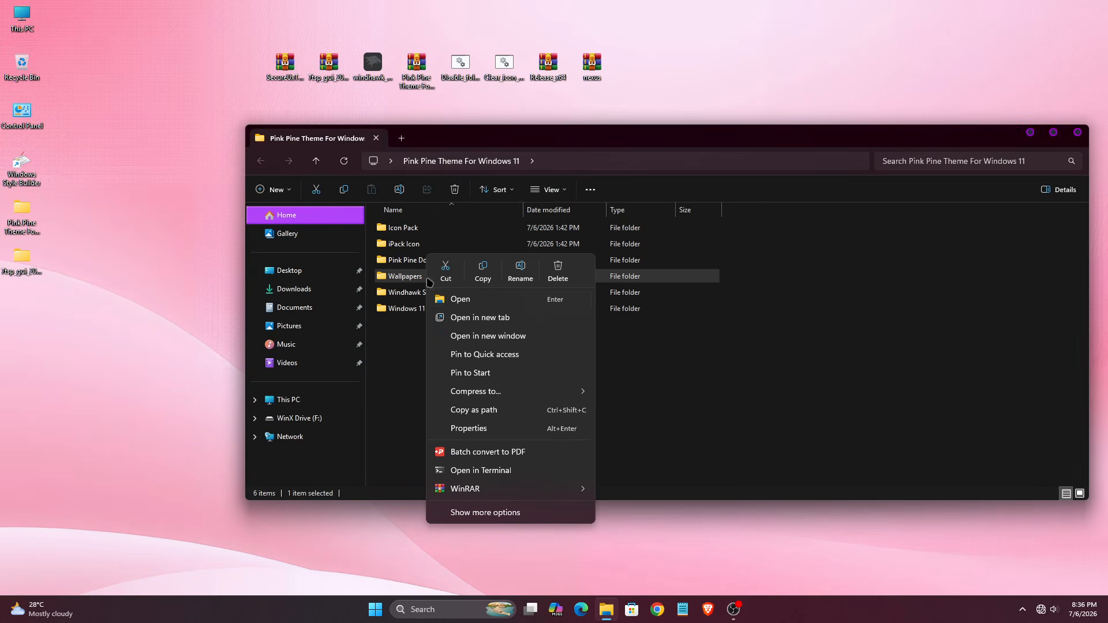
click(457, 300)
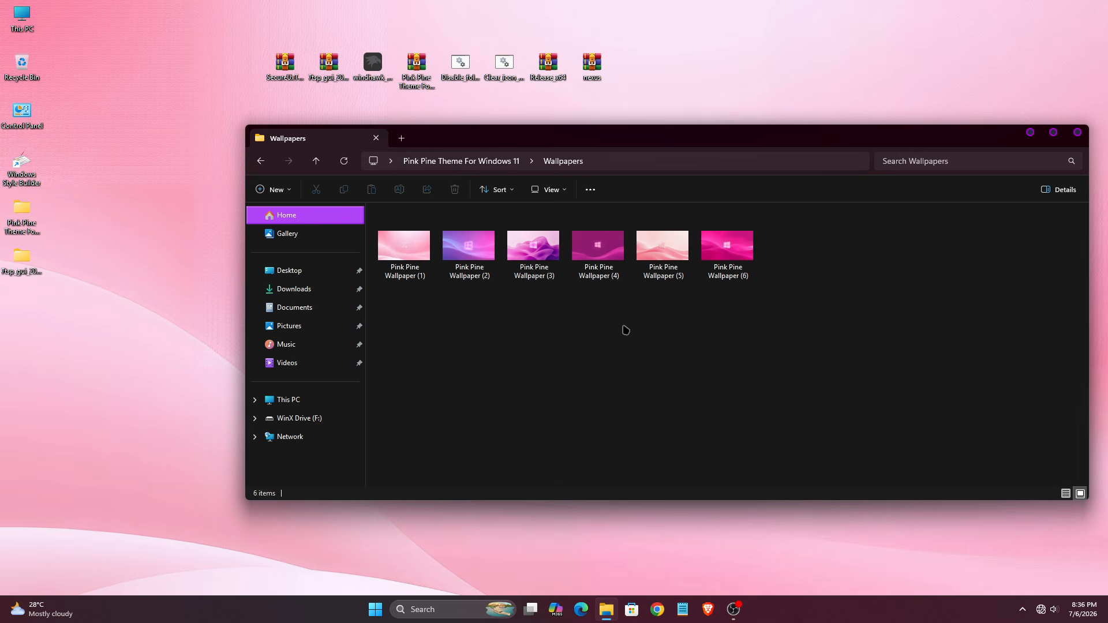
Step: Set Pink Pine Wallpaper (5) as the desktop background and move the folder window down to view it
right_click(652, 268)
click(729, 214)
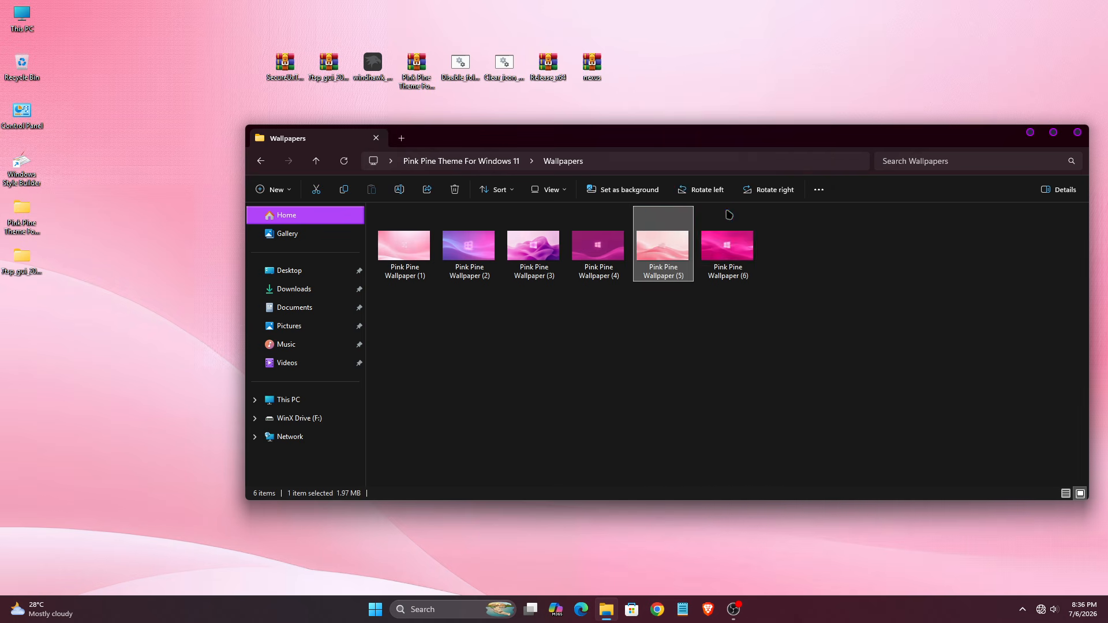
drag(675, 143, 599, 211)
Step: Set Pink Pine Wallpaper (6) as the desktop background and close the Wallpapers window
right_click(640, 291)
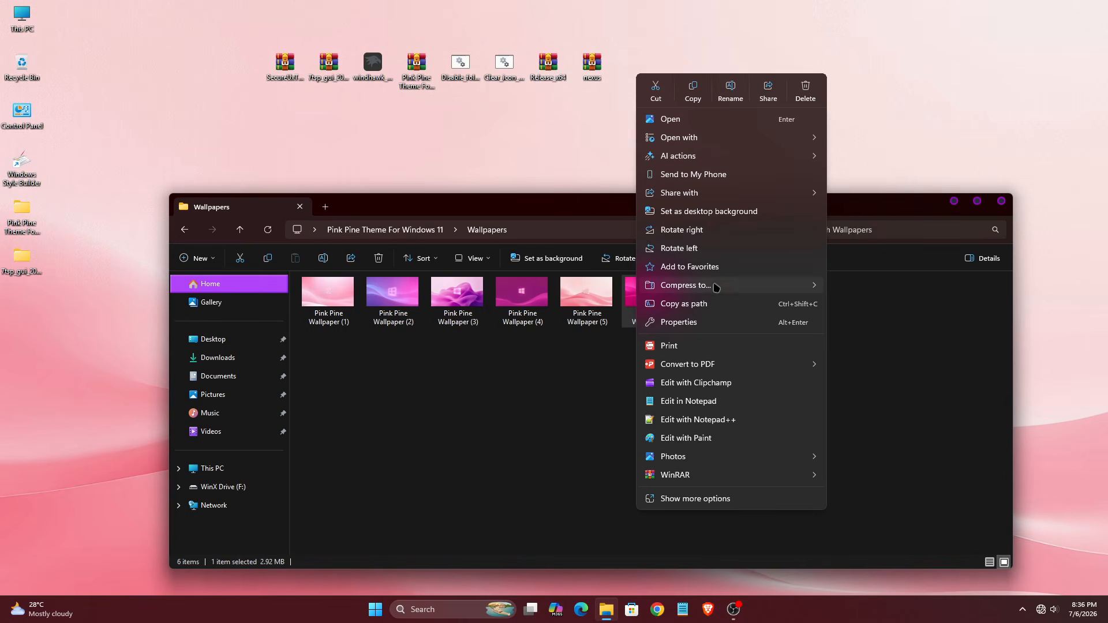
click(721, 215)
drag(712, 213, 684, 208)
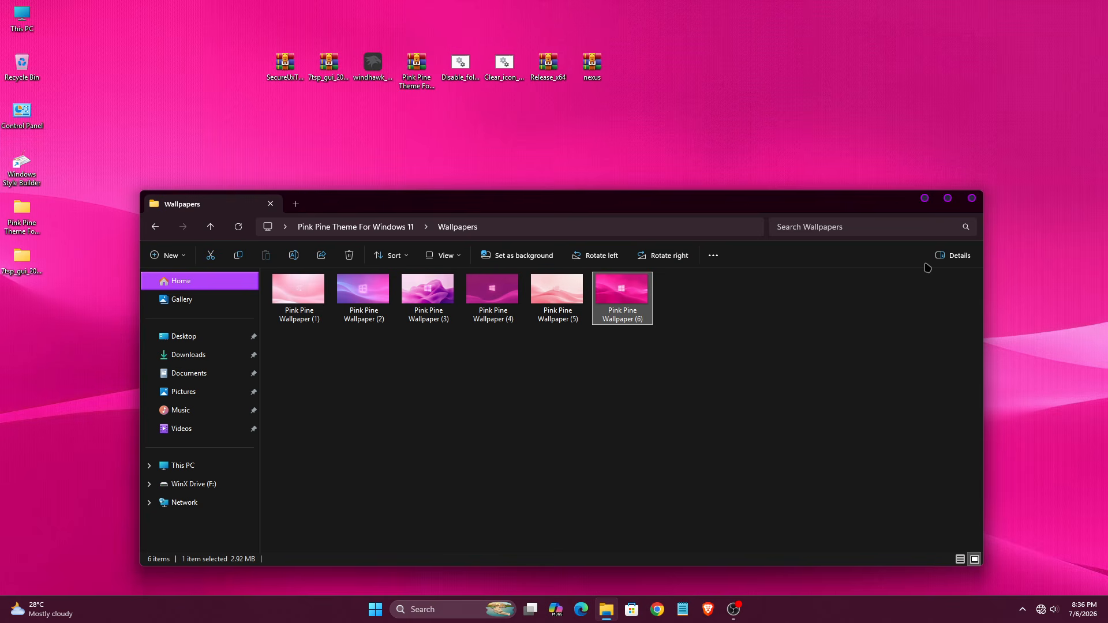
click(972, 198)
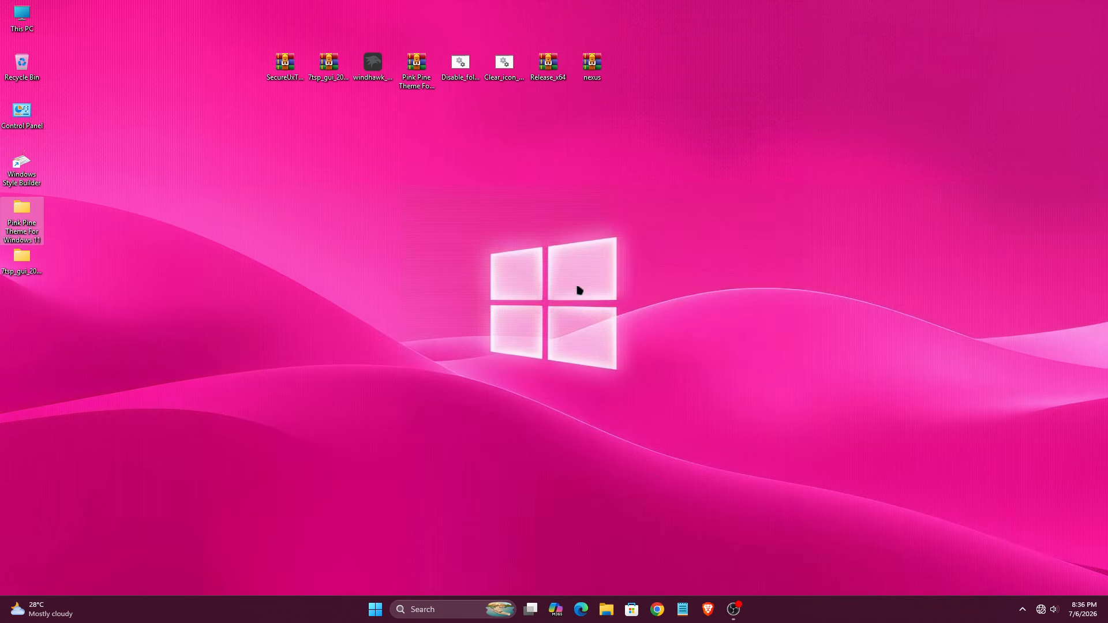
Step: Install Windhawk as administrator in English with the standard installation, open its mod catalogue, and minimize Windhawk
right_click(378, 71)
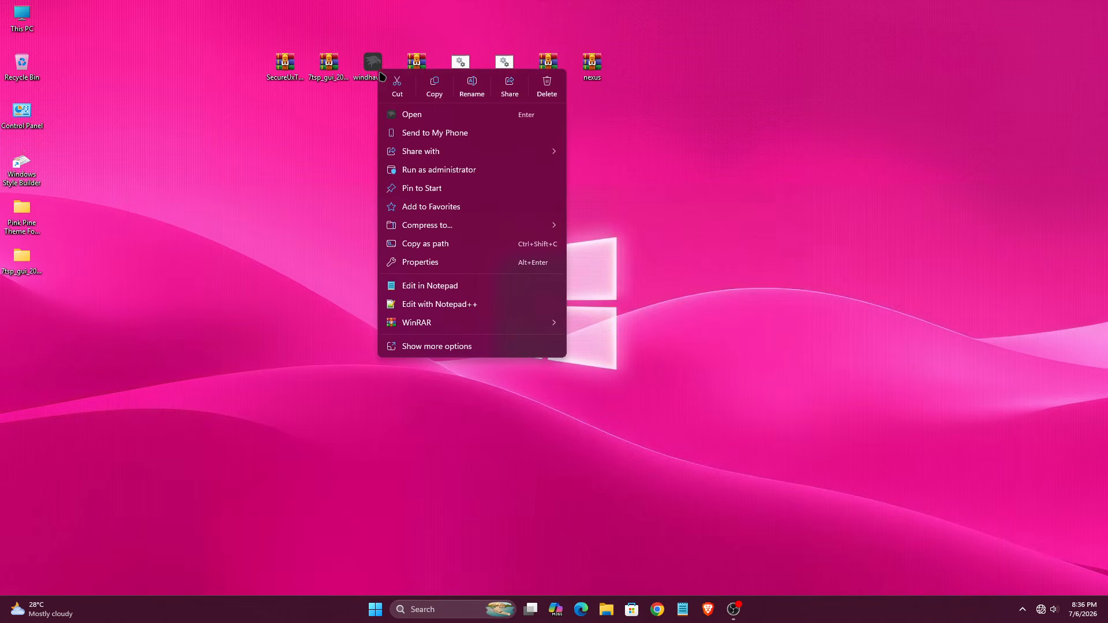
click(430, 173)
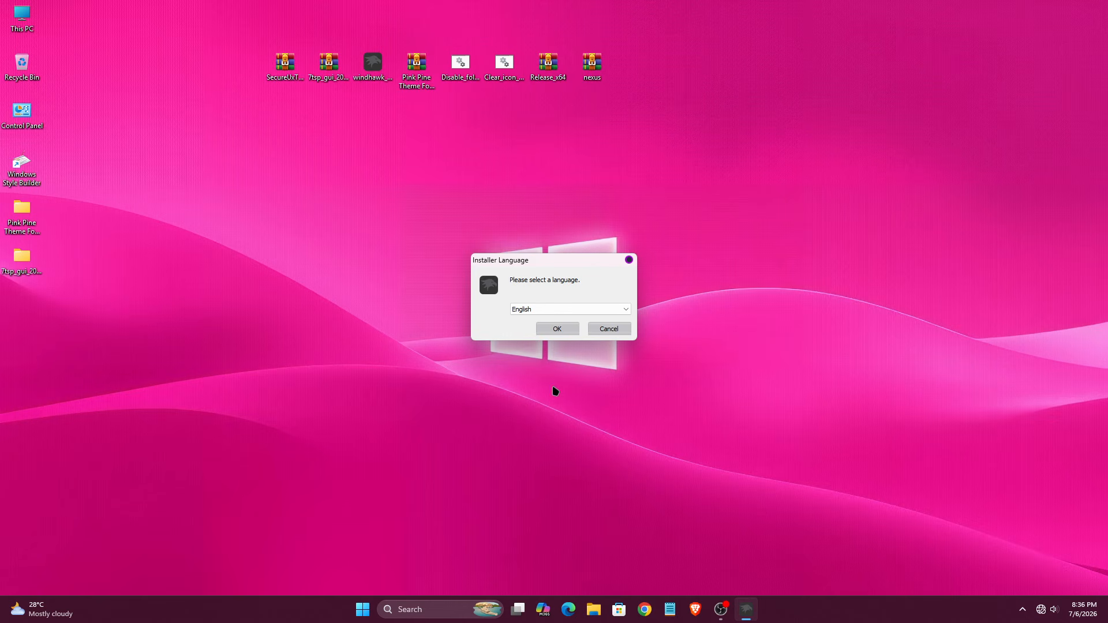
click(554, 330)
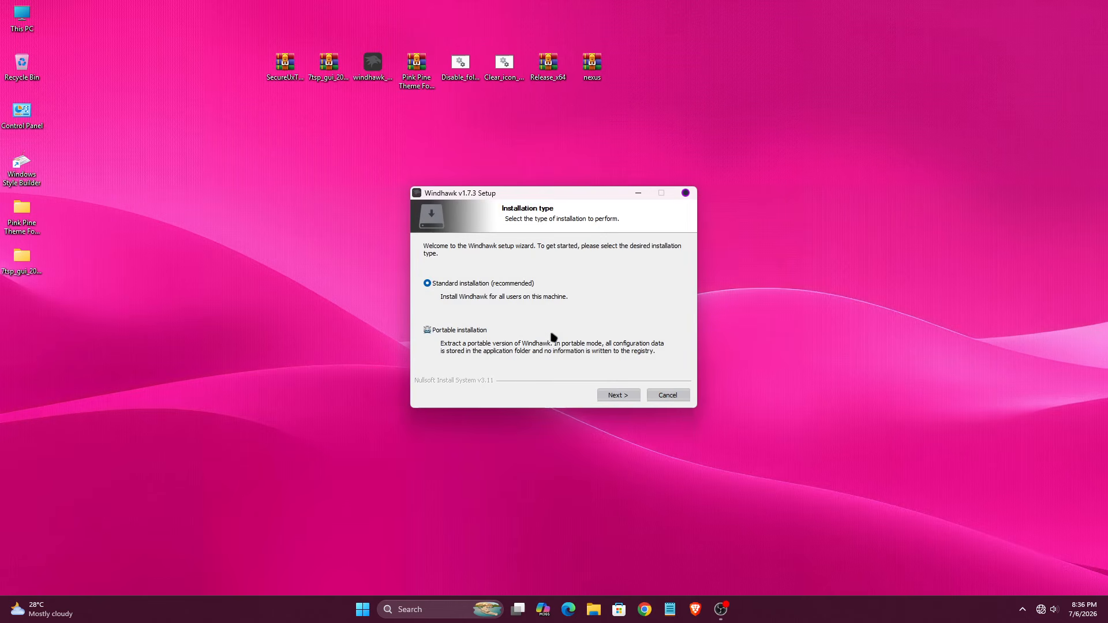
click(601, 396)
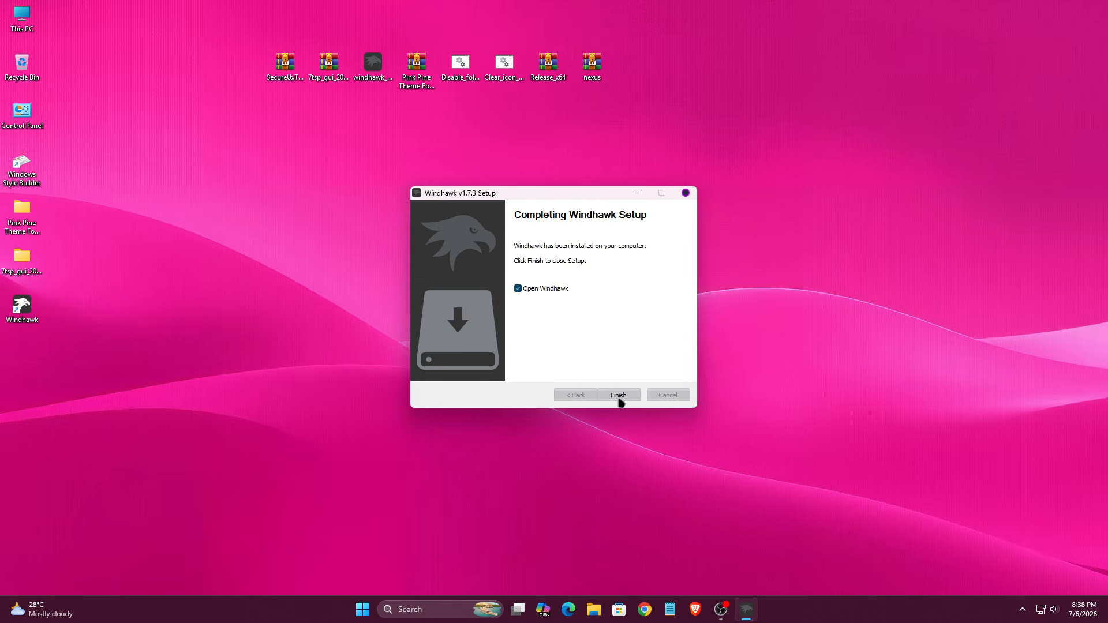
click(619, 397)
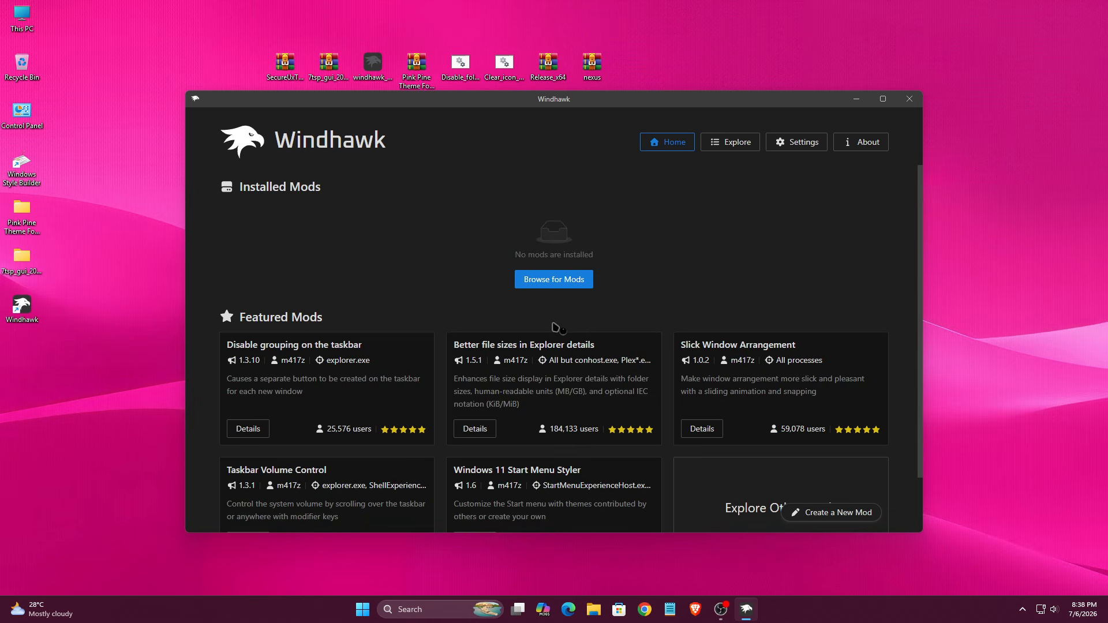
click(534, 283)
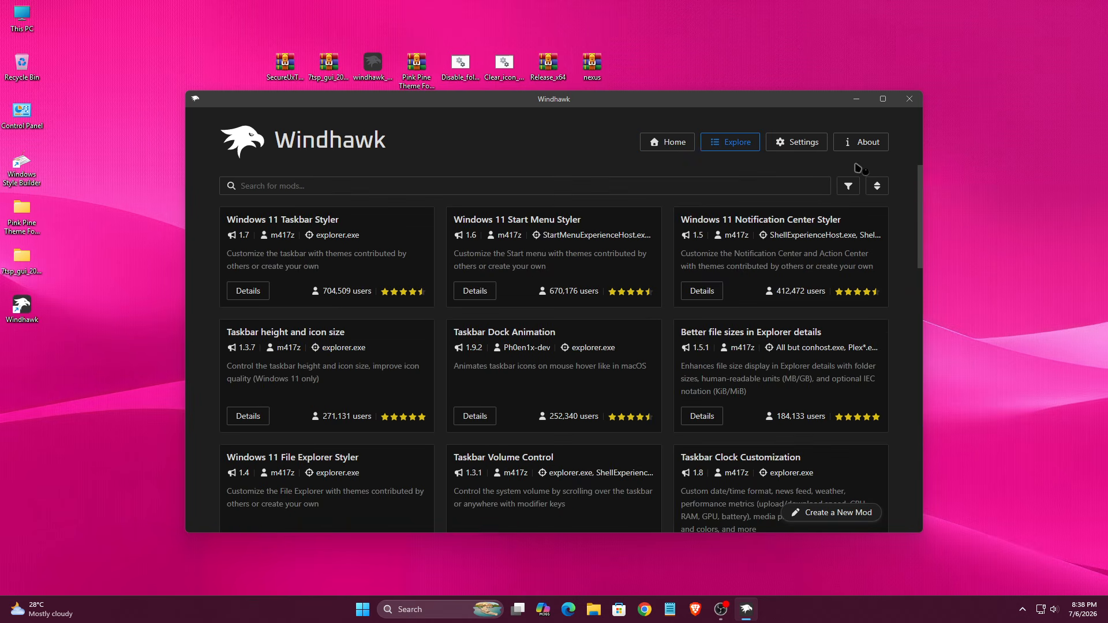
click(856, 99)
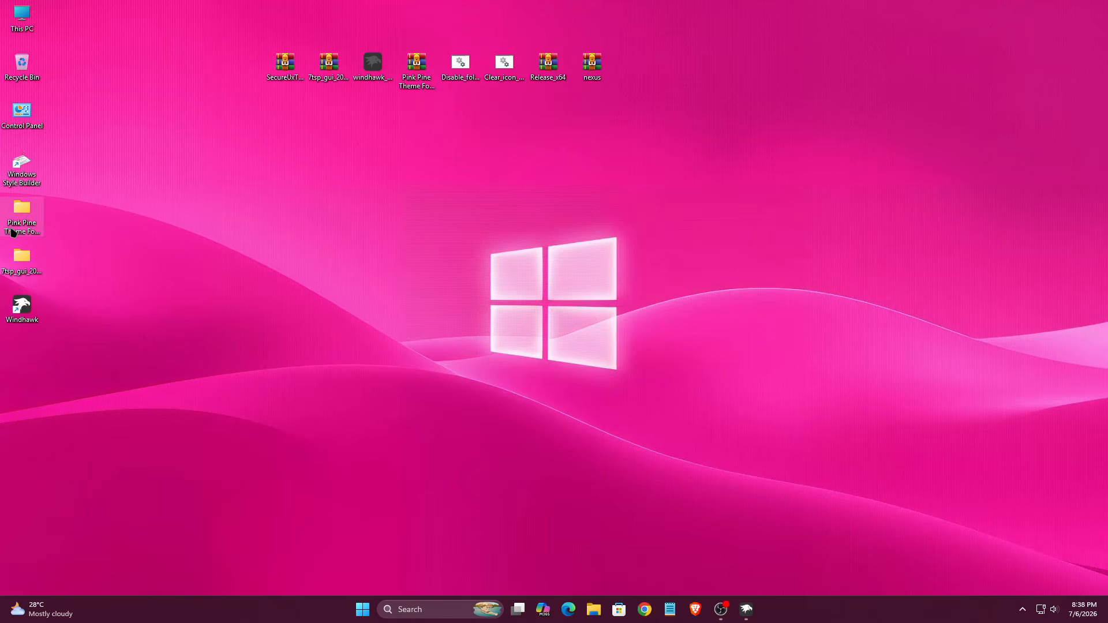
Step: Open the Resource Redirect Icon Pack folder inside Icon Pack in the desktop's Pink Pine theme folder
right_click(14, 231)
click(48, 273)
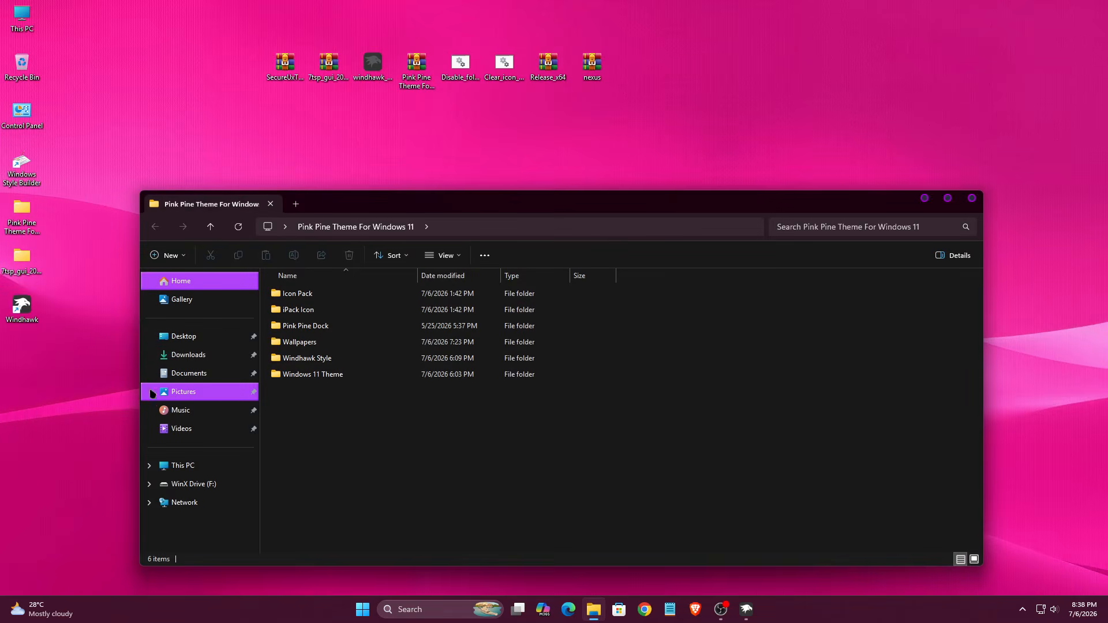
right_click(296, 294)
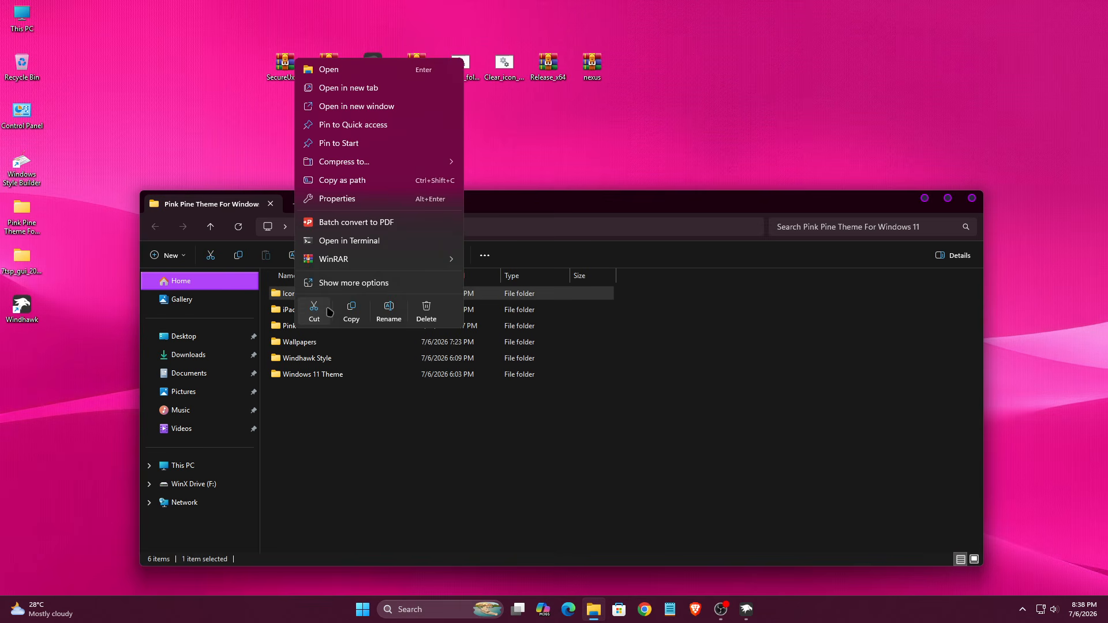
click(378, 70)
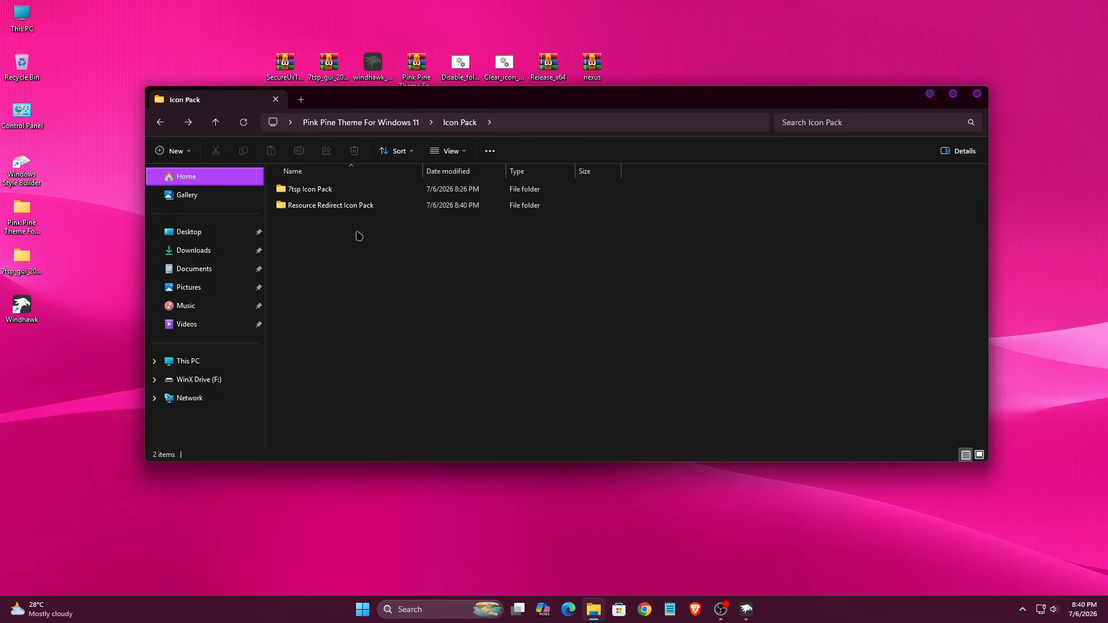
double_click(347, 209)
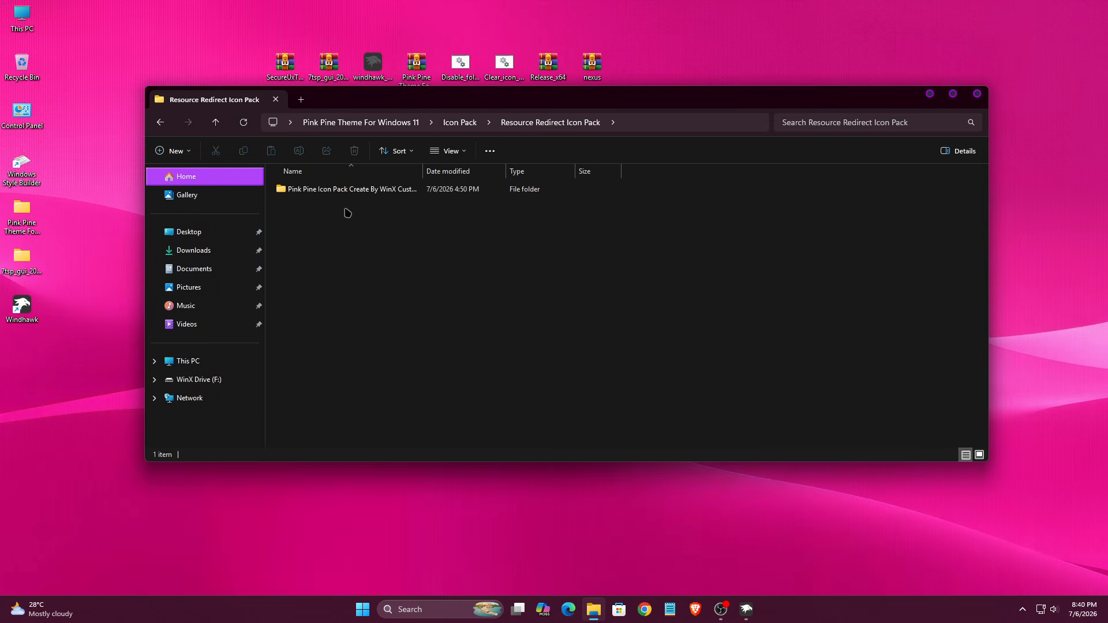
Step: Check the contents of the Pink Pine Icon Pack Create By WinX Customization folder, then go back and copy that folder
right_click(347, 195)
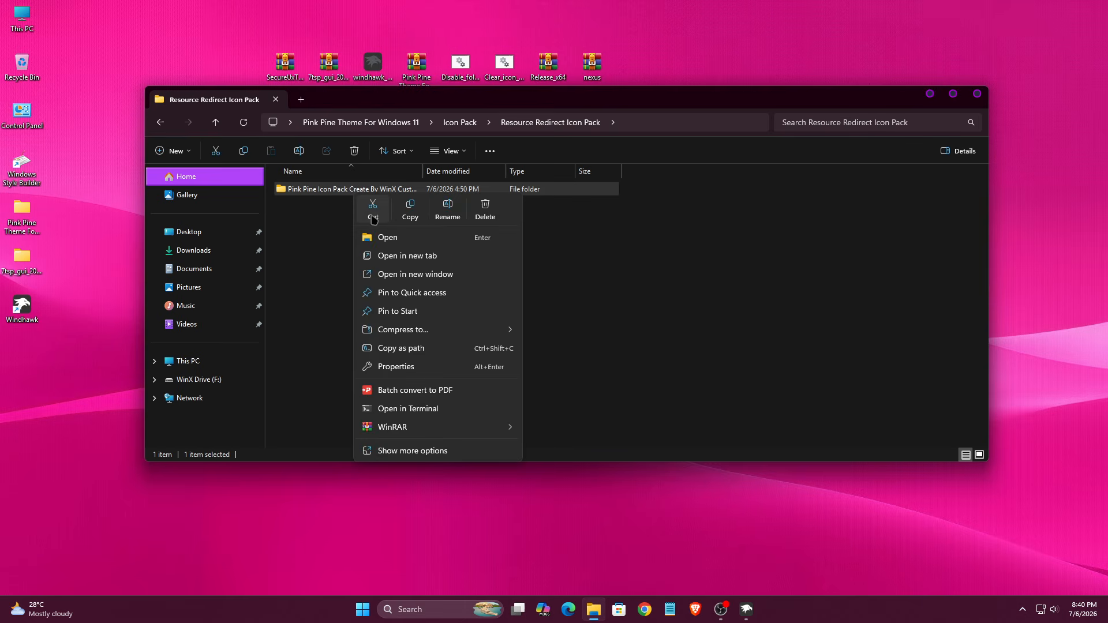
click(376, 240)
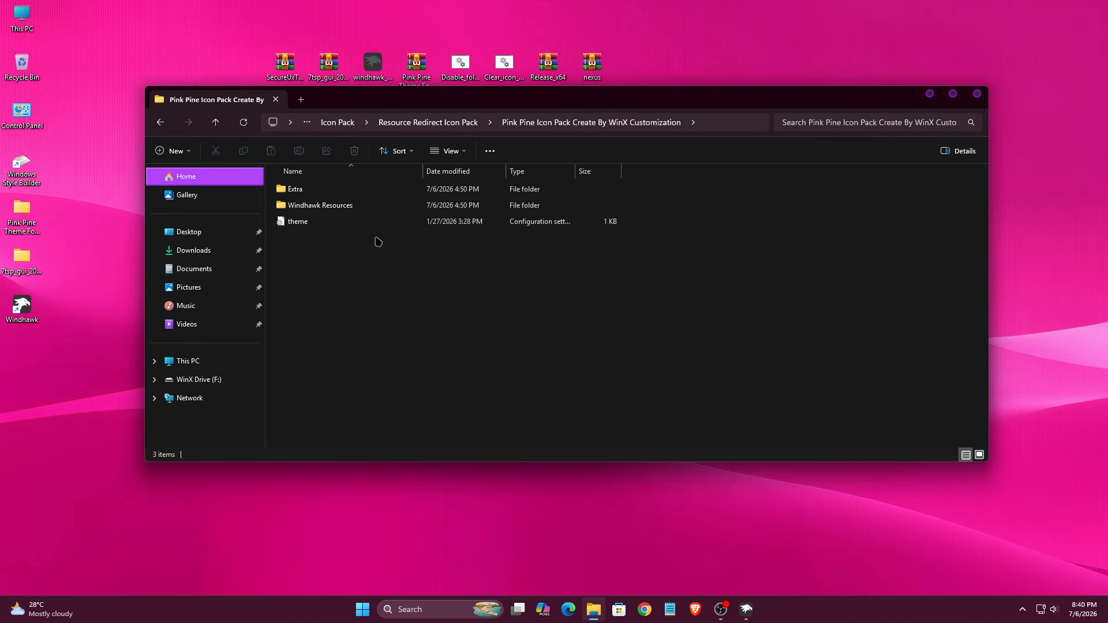
click(160, 122)
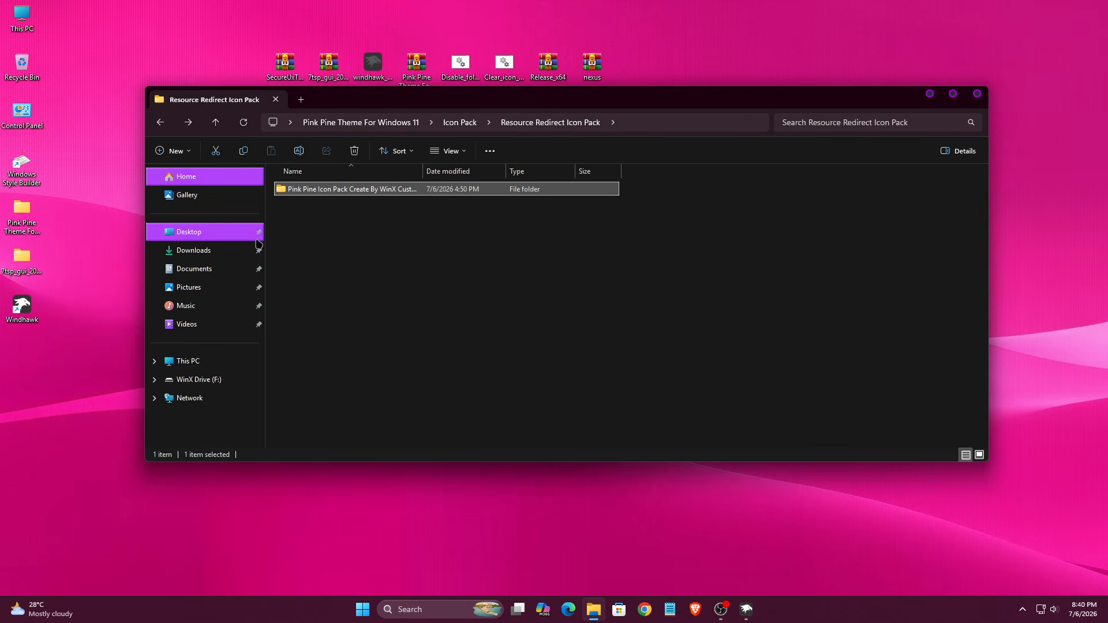
right_click(337, 192)
click(391, 203)
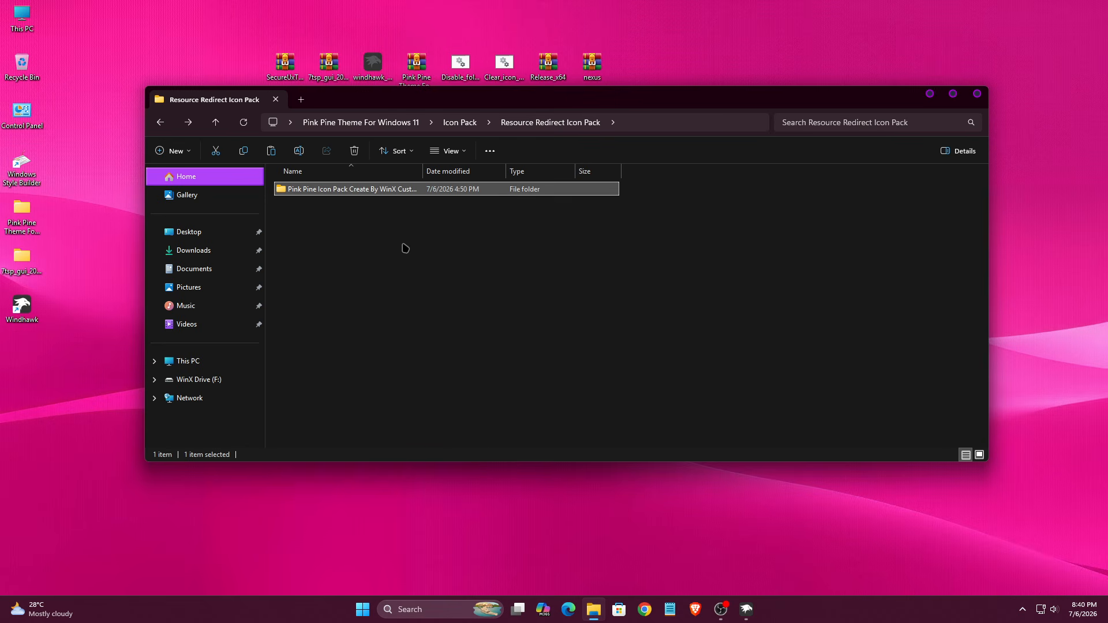
Step: Create a new folder named Icon Pack on Local Disk (C:)
click(206, 359)
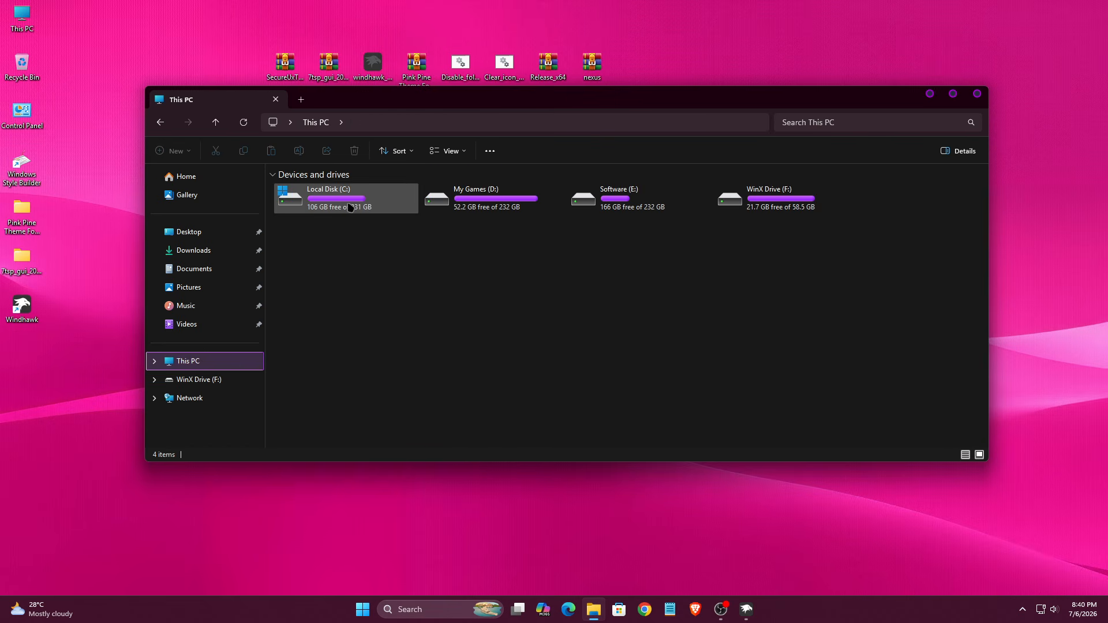
right_click(350, 206)
click(381, 248)
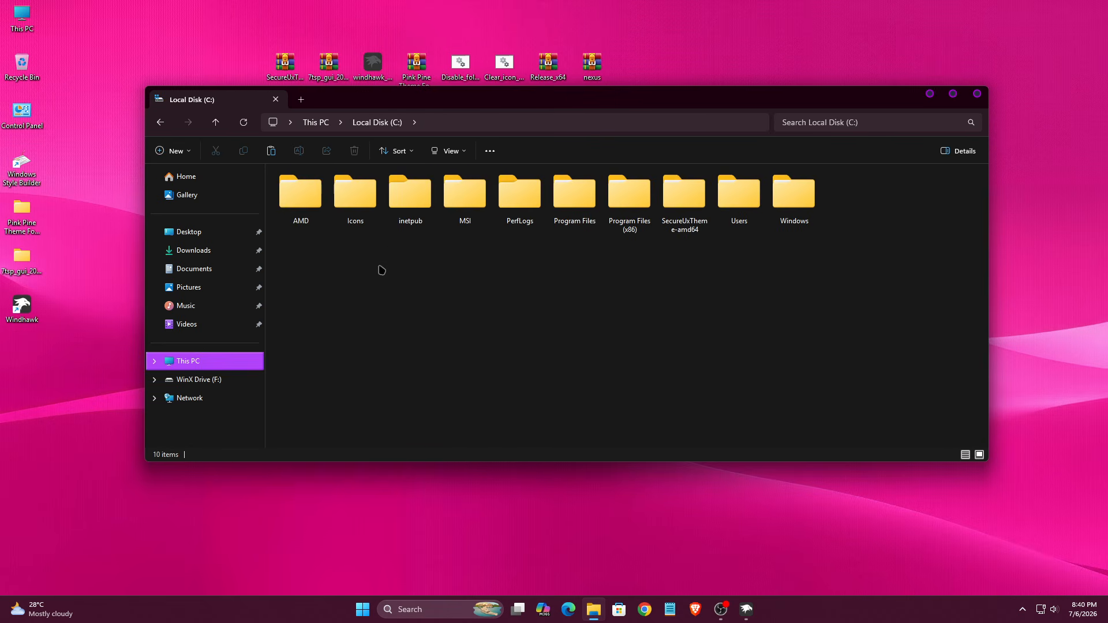
right_click(423, 299)
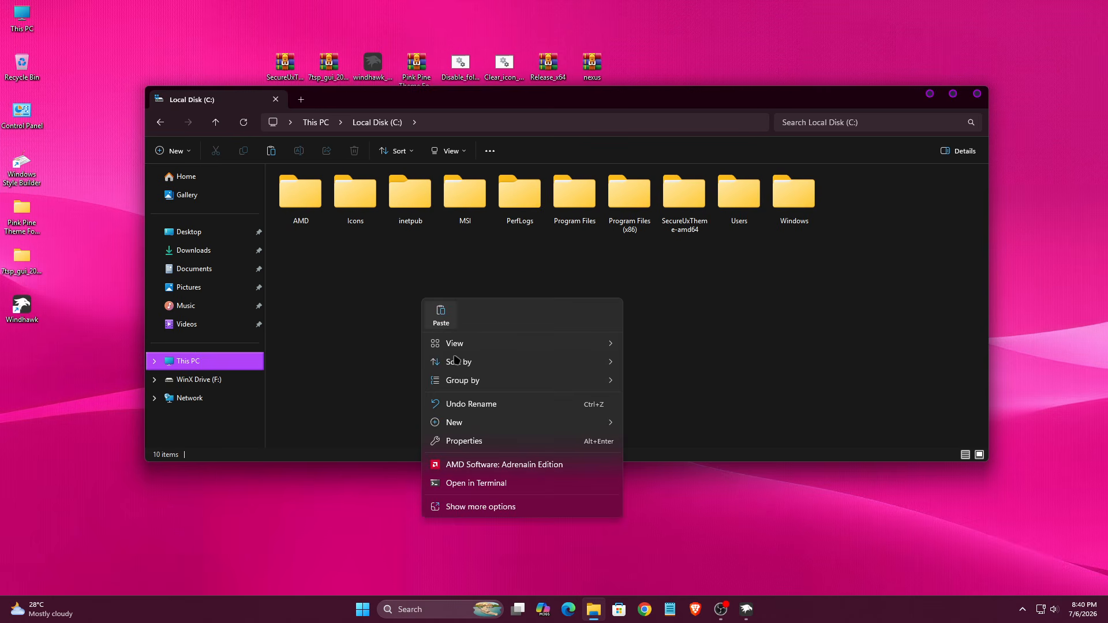
mouse_move(475, 428)
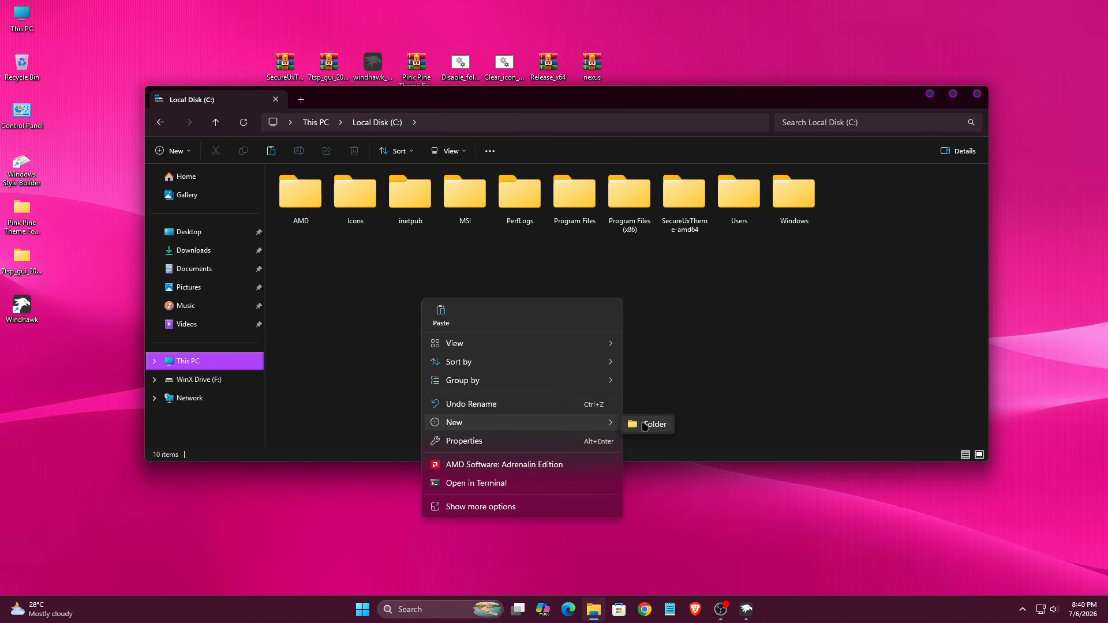
click(645, 425)
text(Icon Pa)
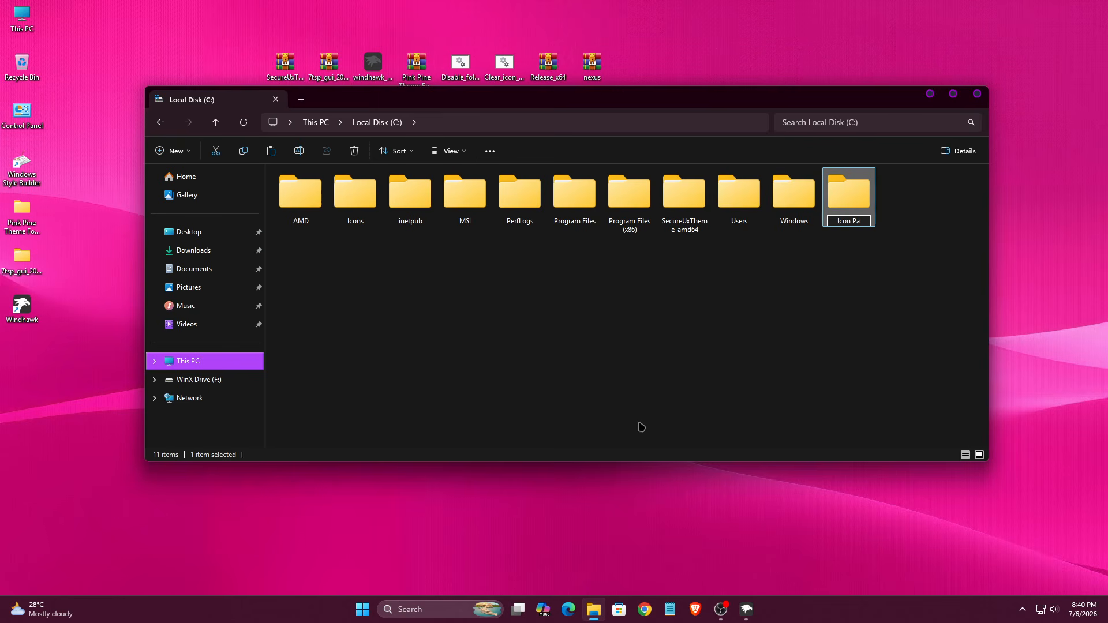
text(ck)
key(Return)
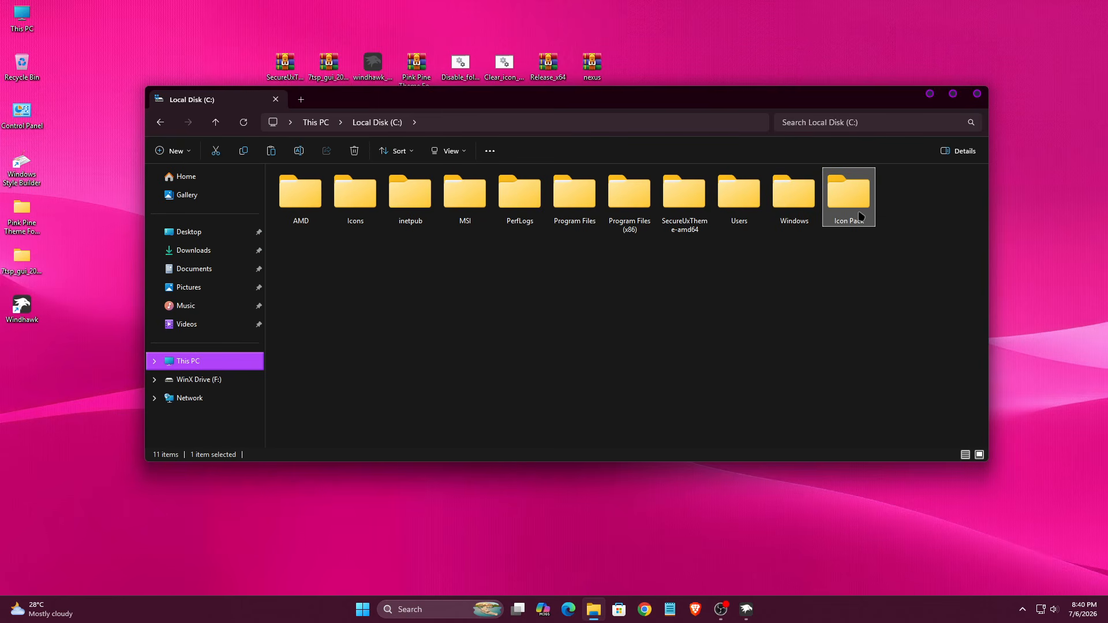
Step: Paste the copied Pink Pine icon pack folder into C:\Icon Pack
right_click(858, 214)
click(882, 264)
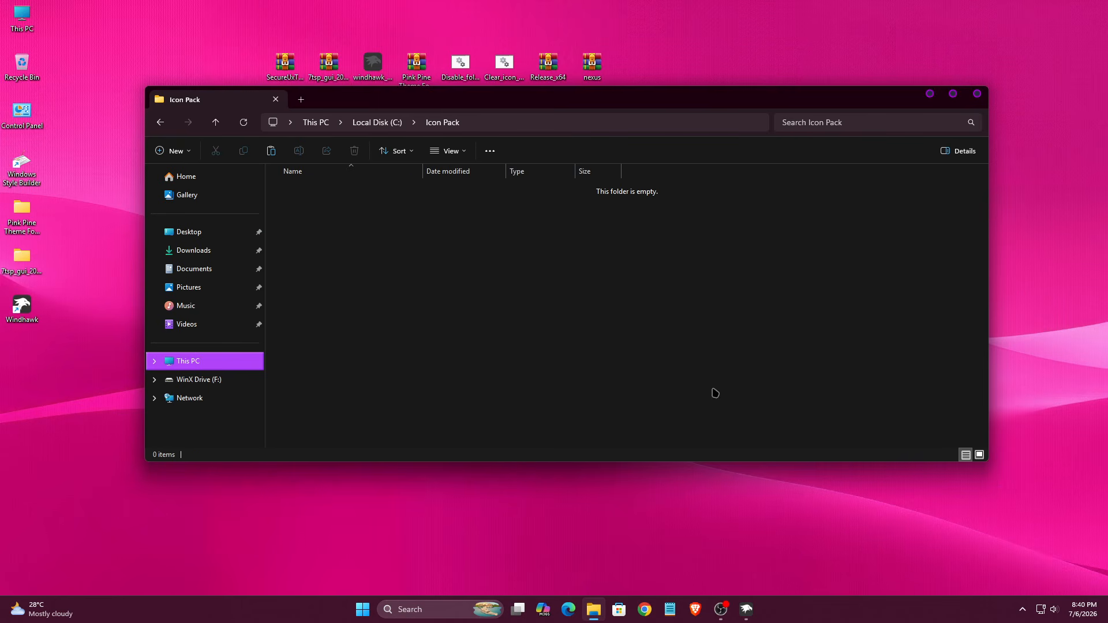
right_click(495, 317)
click(510, 334)
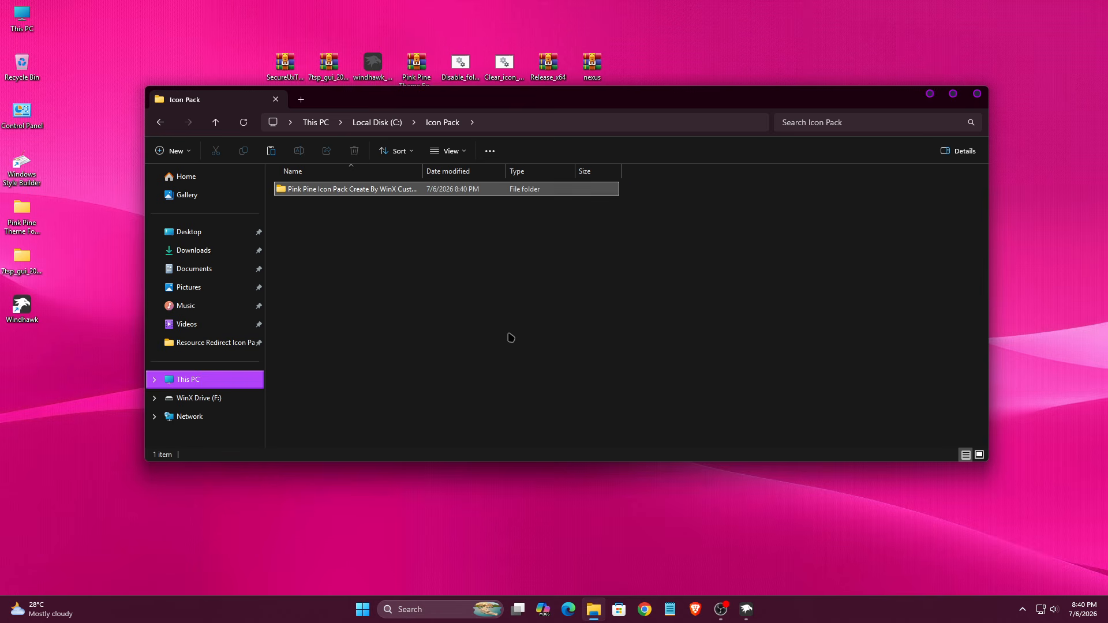
Step: Open the pasted Pink Pine icon pack folder, copy its full path, and close the folder window
double_click(470, 195)
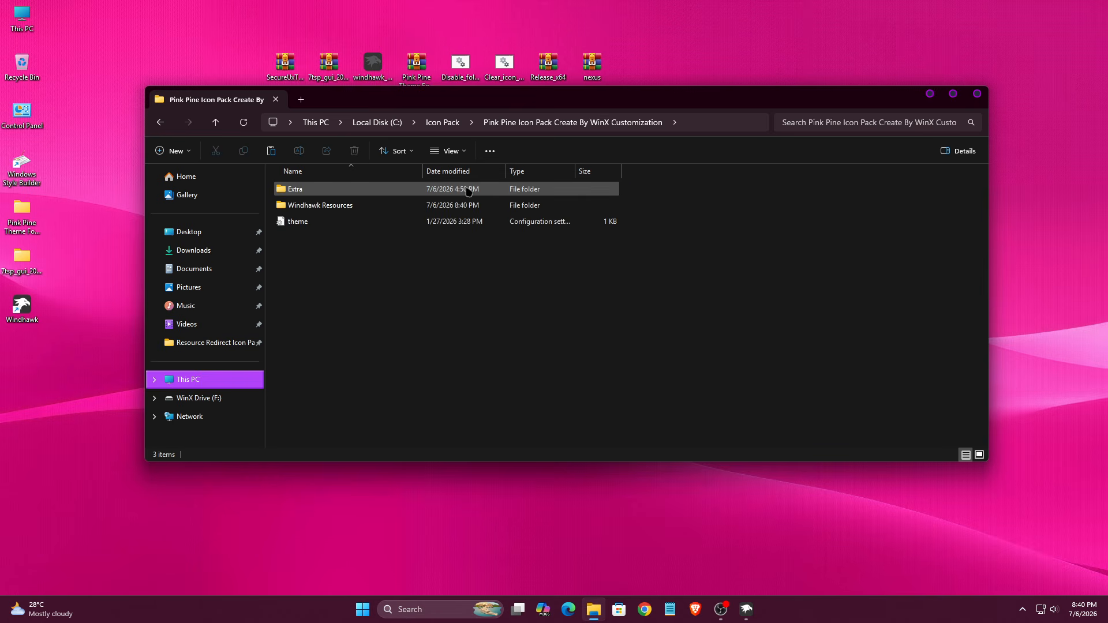
click(740, 116)
right_click(438, 126)
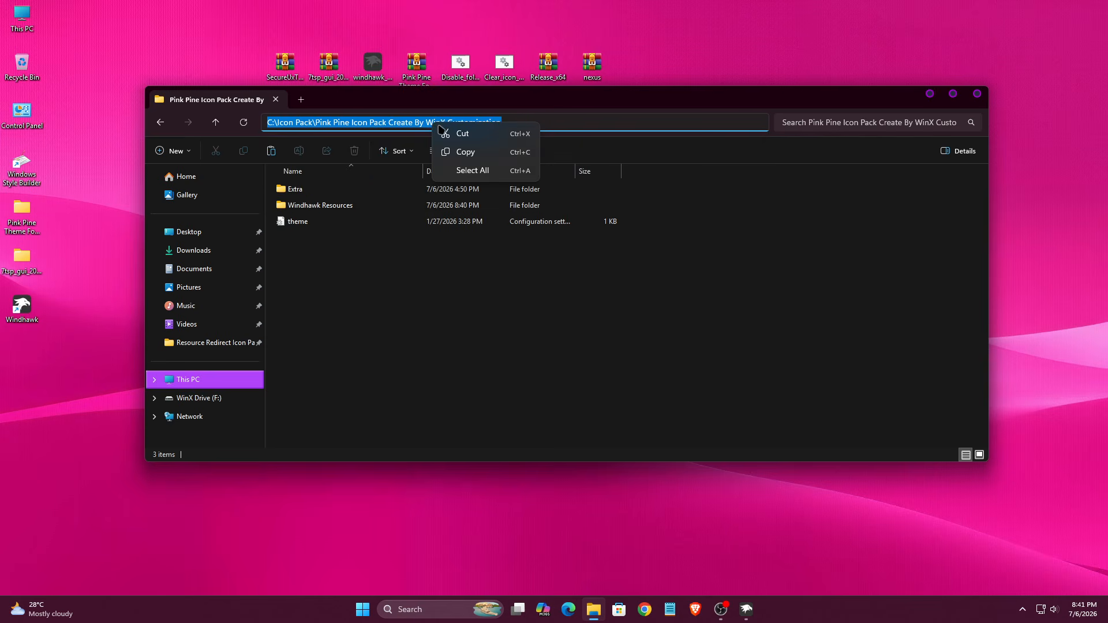
click(457, 152)
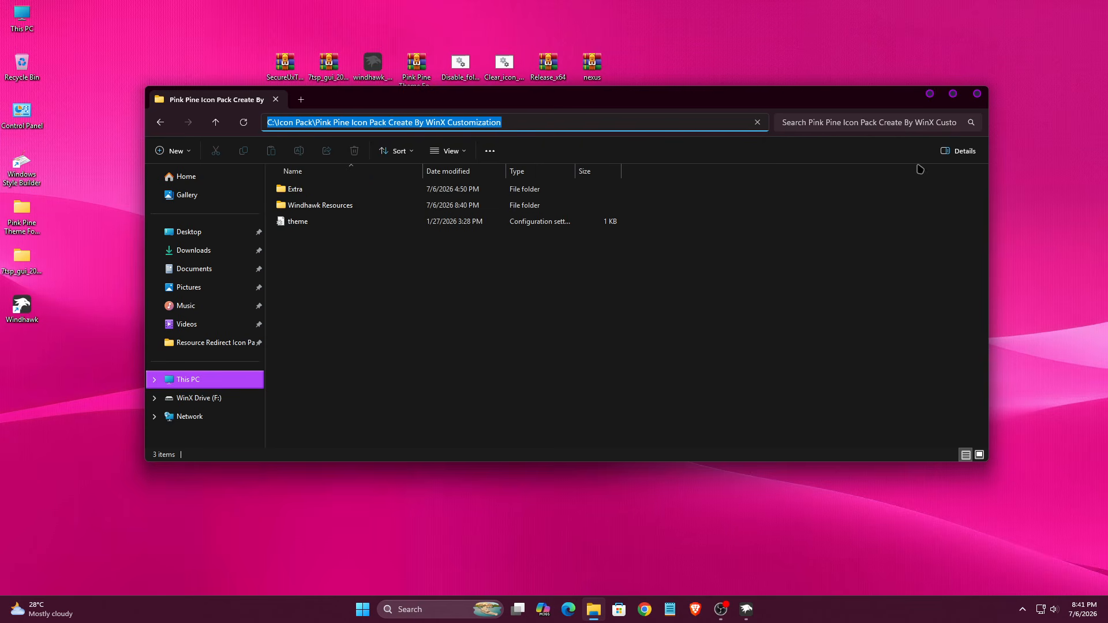
click(975, 98)
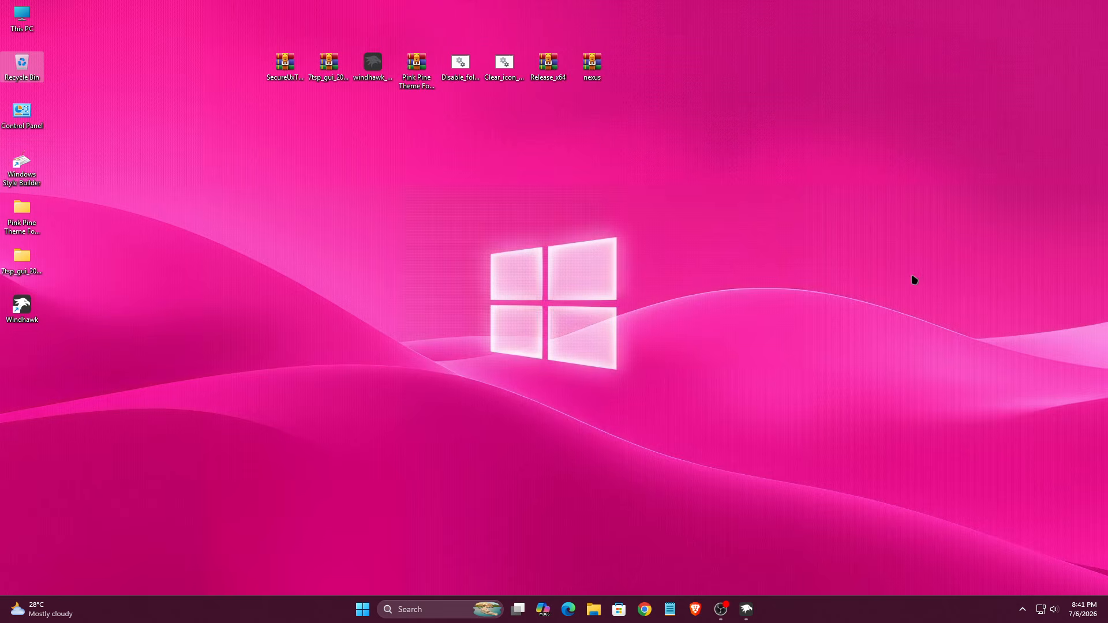
Step: Switch to Windhawk, search the mods for "Res", and install the Resource Redirect mod, accepting the risk
click(749, 607)
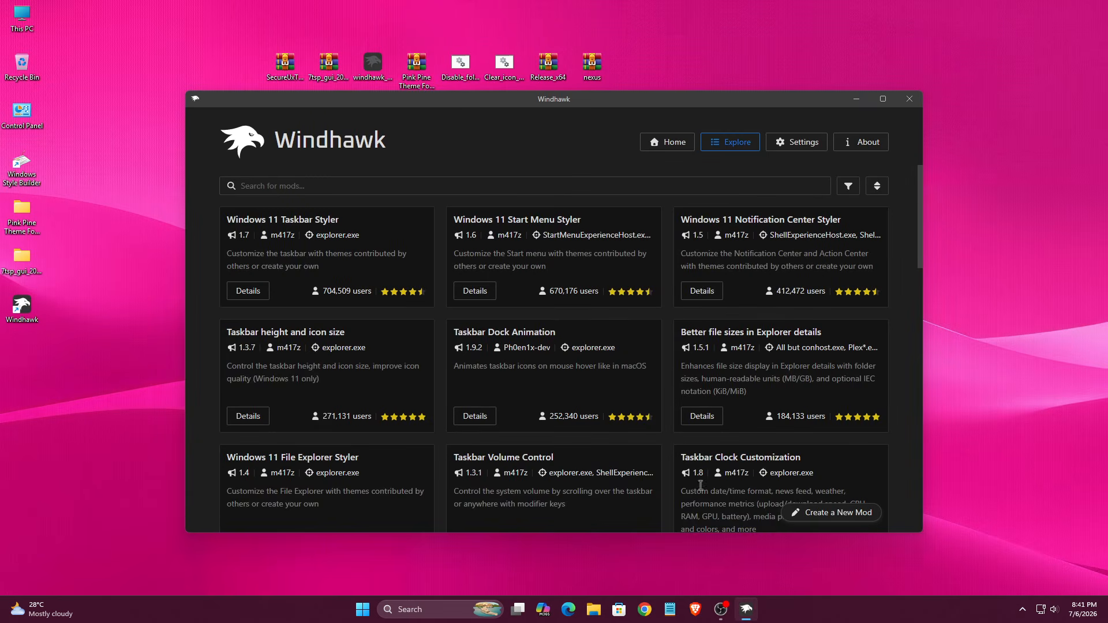
click(551, 188)
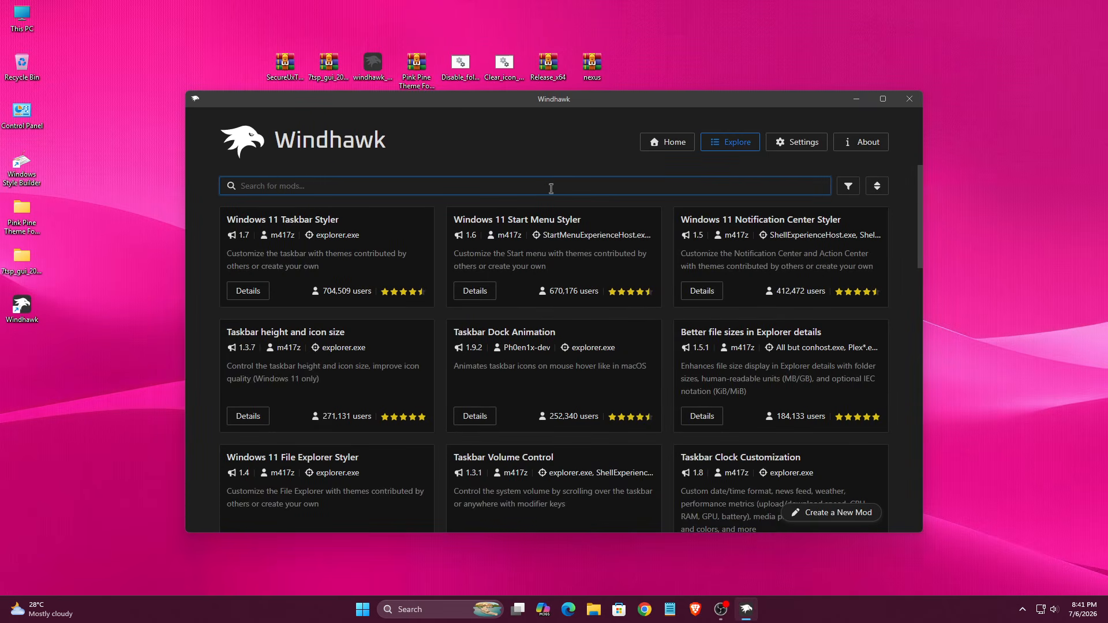
text(Res)
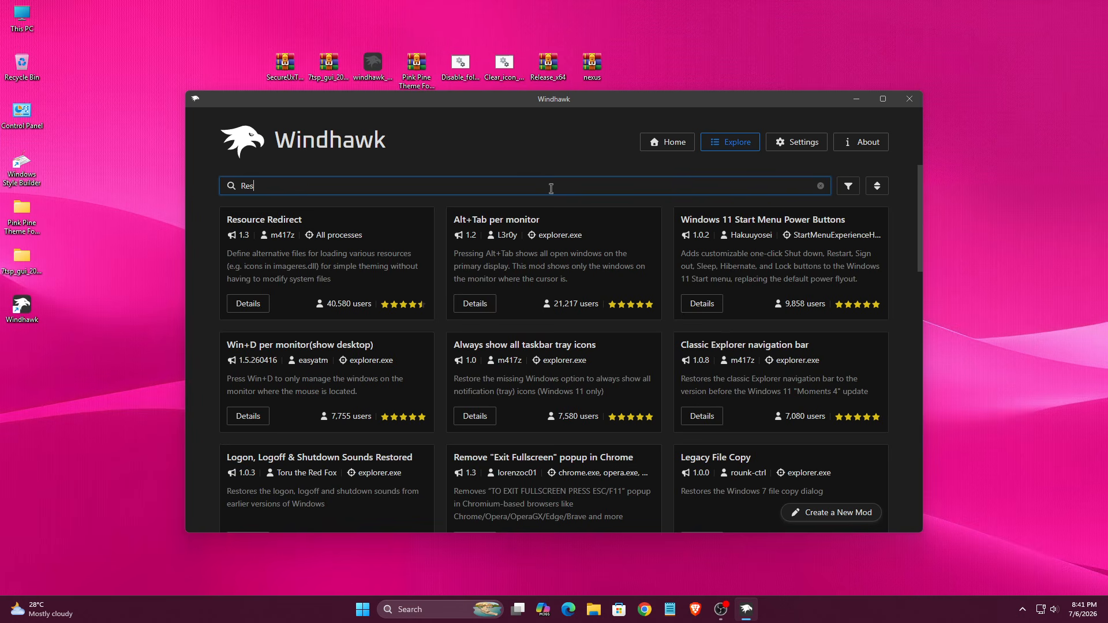
drag(308, 222, 226, 228)
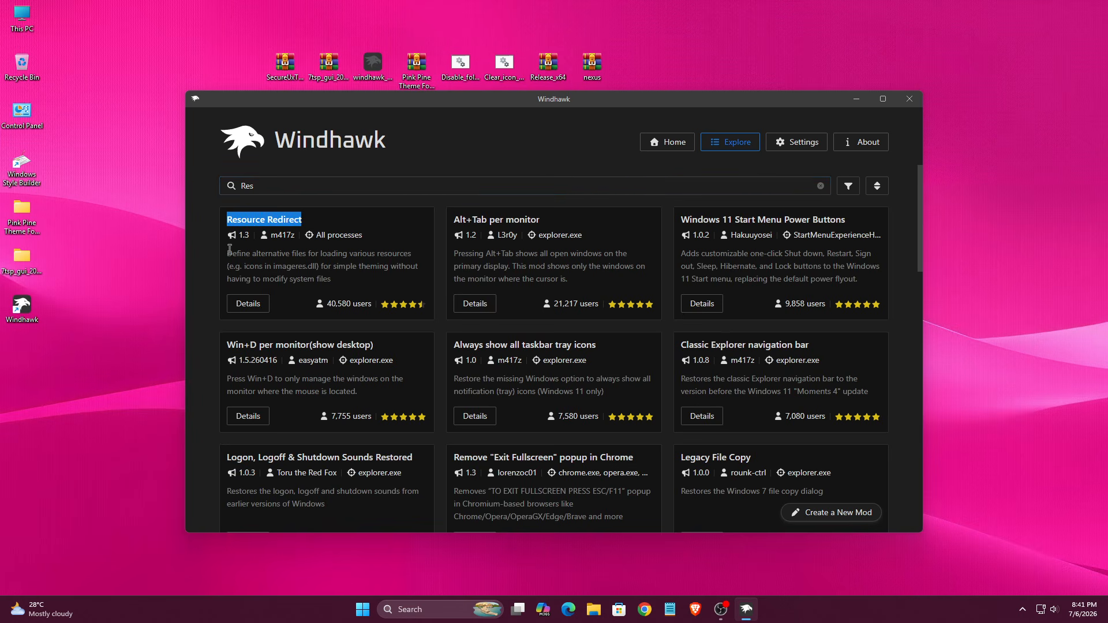
click(249, 305)
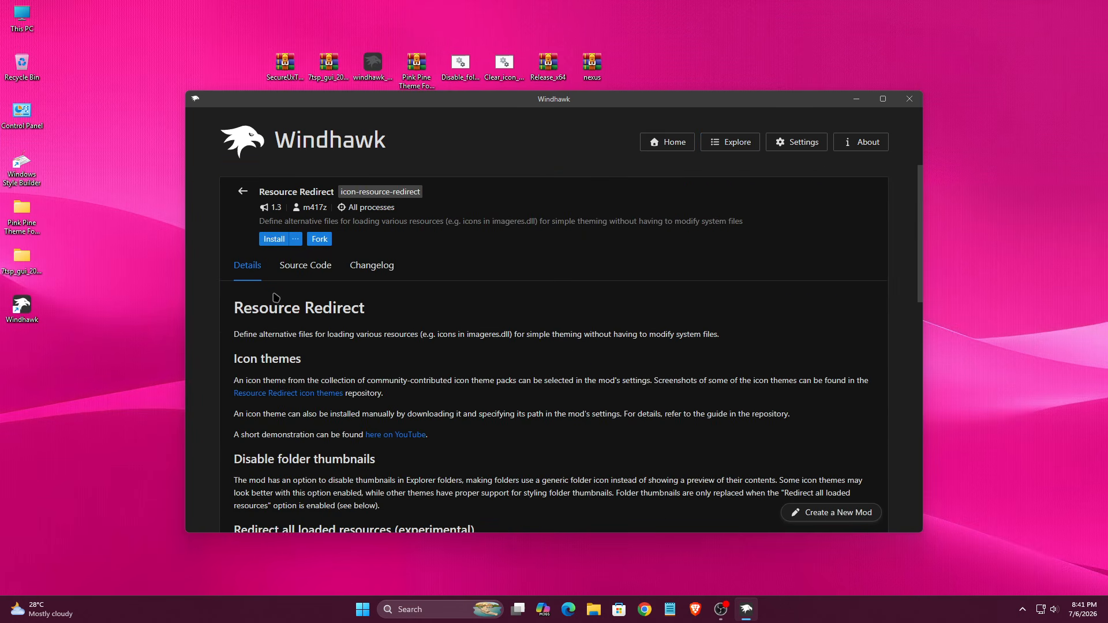
click(266, 242)
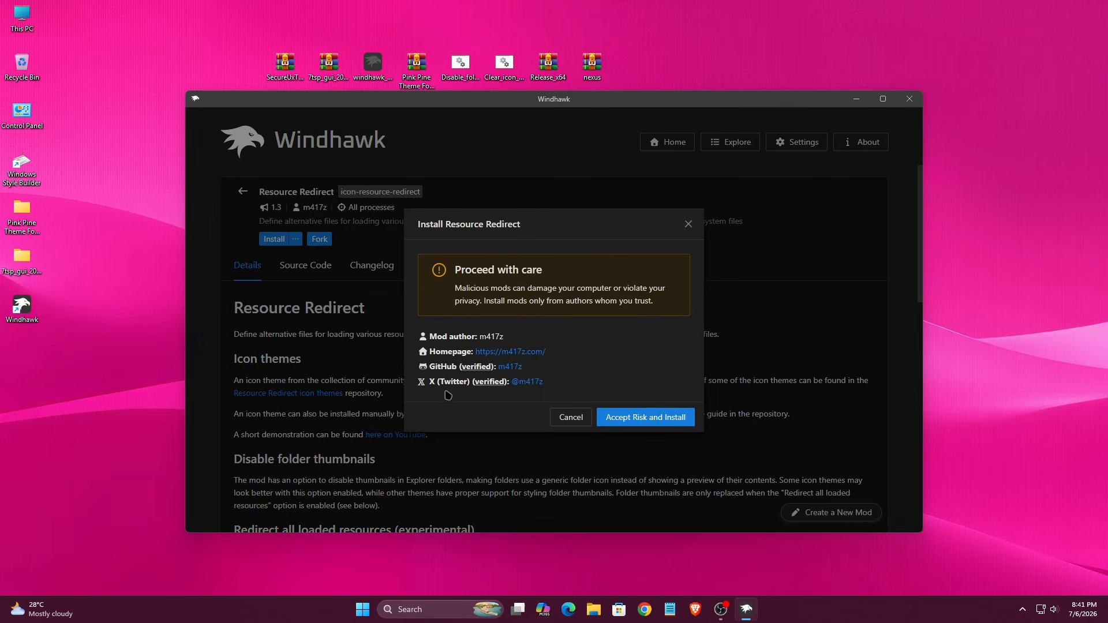
click(612, 422)
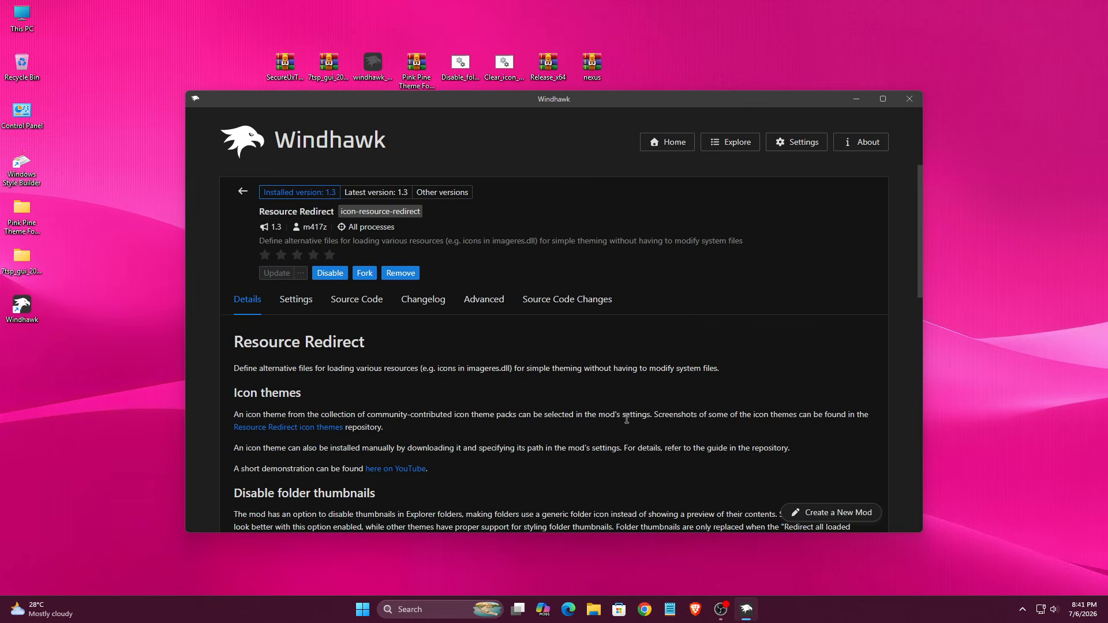
Step: Set the Resource Redirect theme path to C:\Icon Pack\Pink Pine Icon Pack Create By WinX Customization, save the settings, and close Windhawk
click(294, 301)
scroll(544, 366, down, 3)
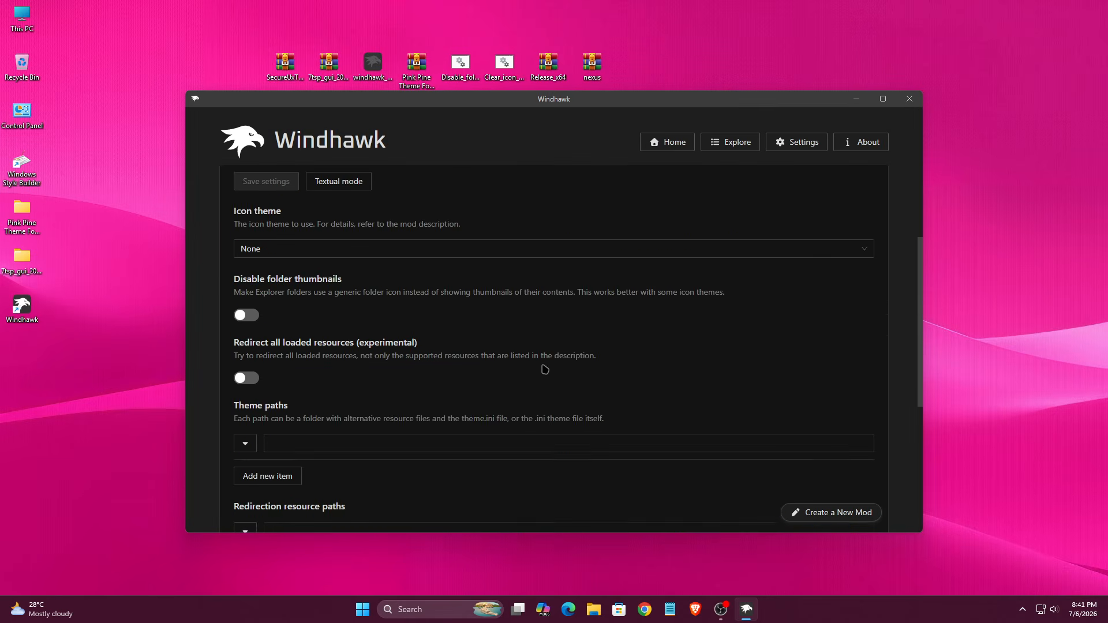
drag(289, 390, 234, 395)
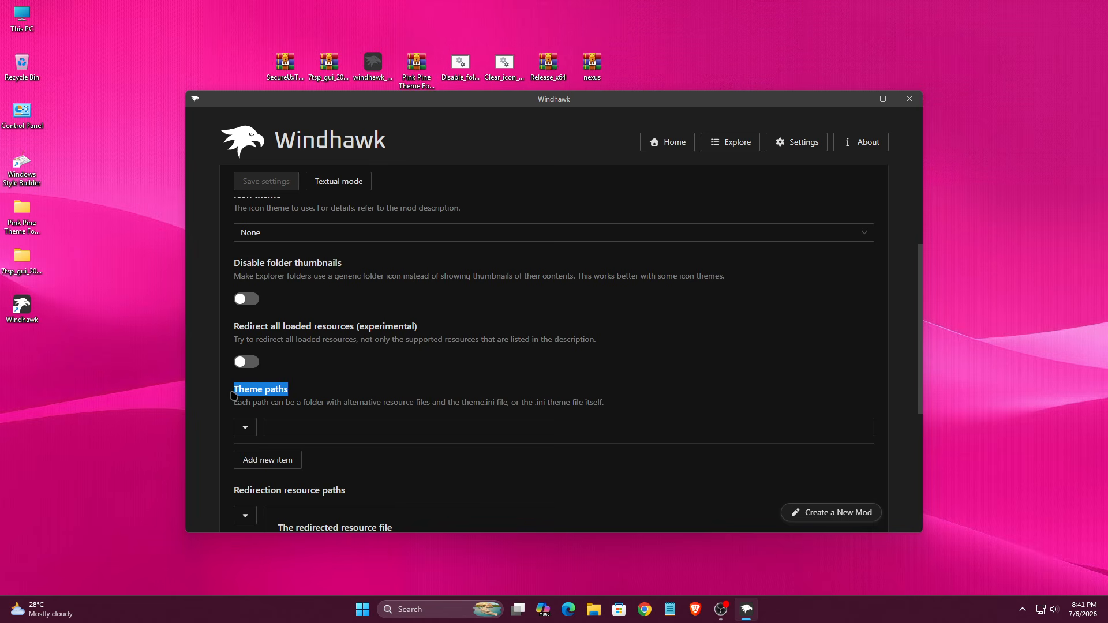
right_click(299, 429)
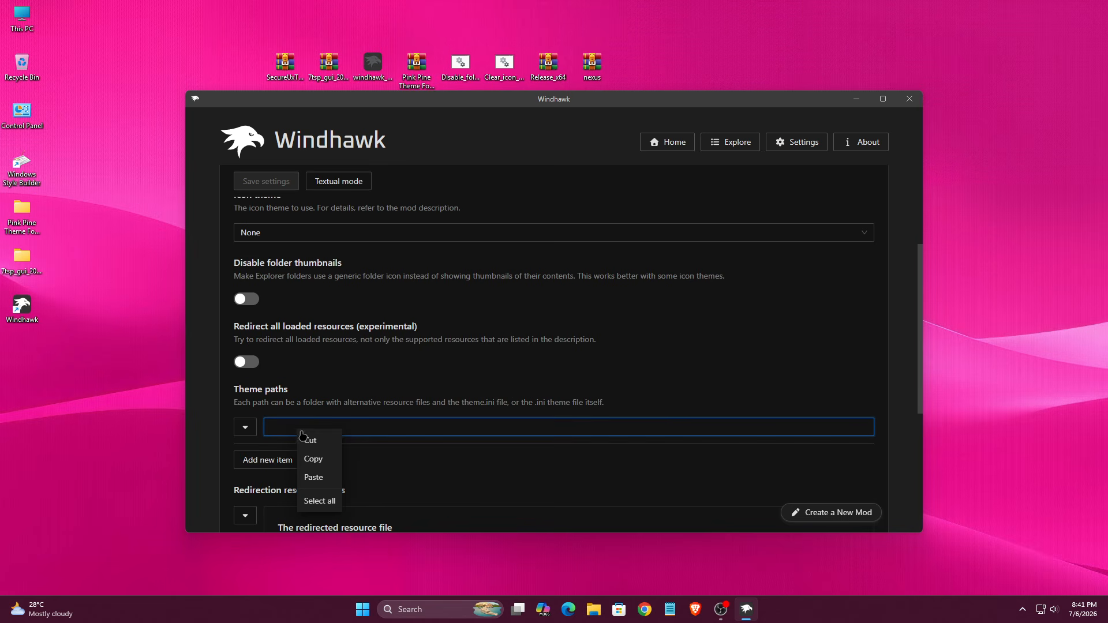
click(313, 477)
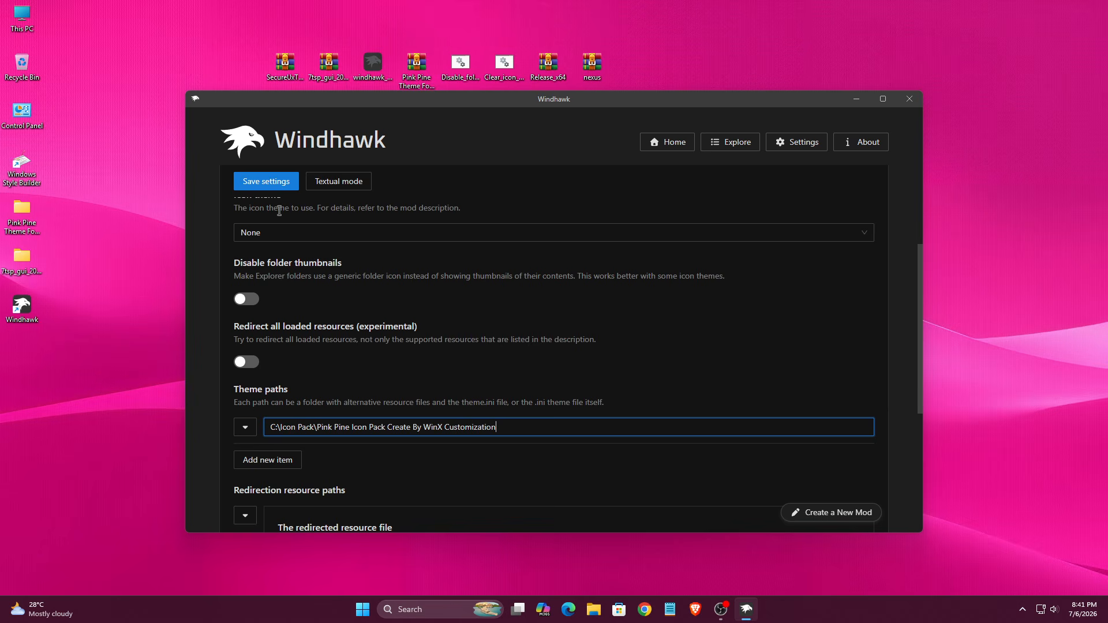
click(267, 184)
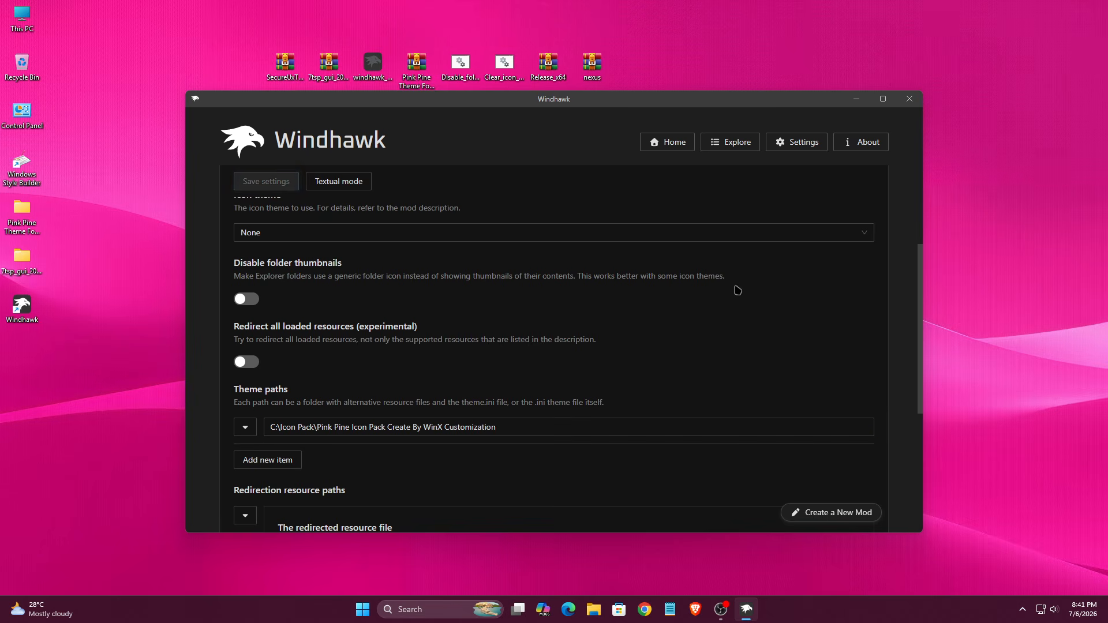
click(907, 101)
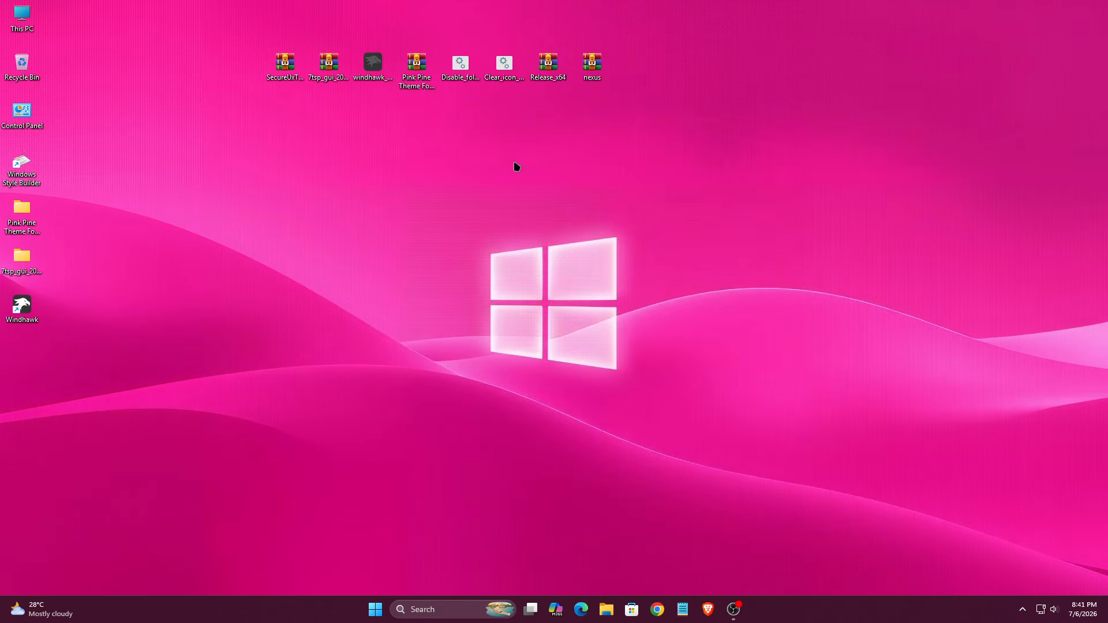
Step: Run Disable_folder_thumbnail_previews.bat from the desktop, allowing it despite the unverified publisher
right_click(460, 68)
click(524, 173)
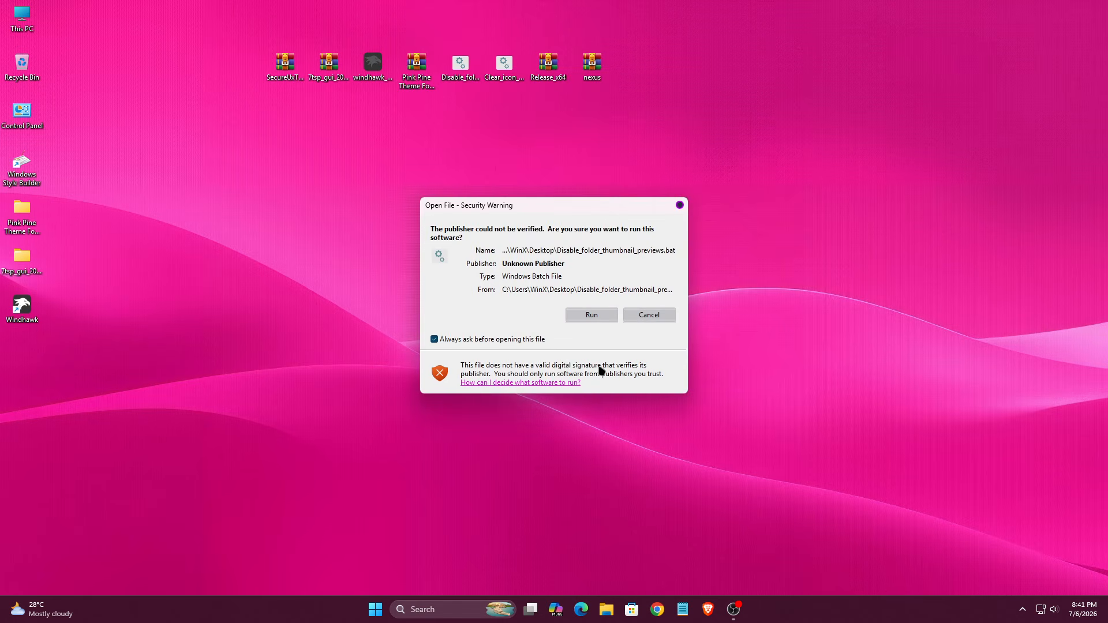
click(591, 315)
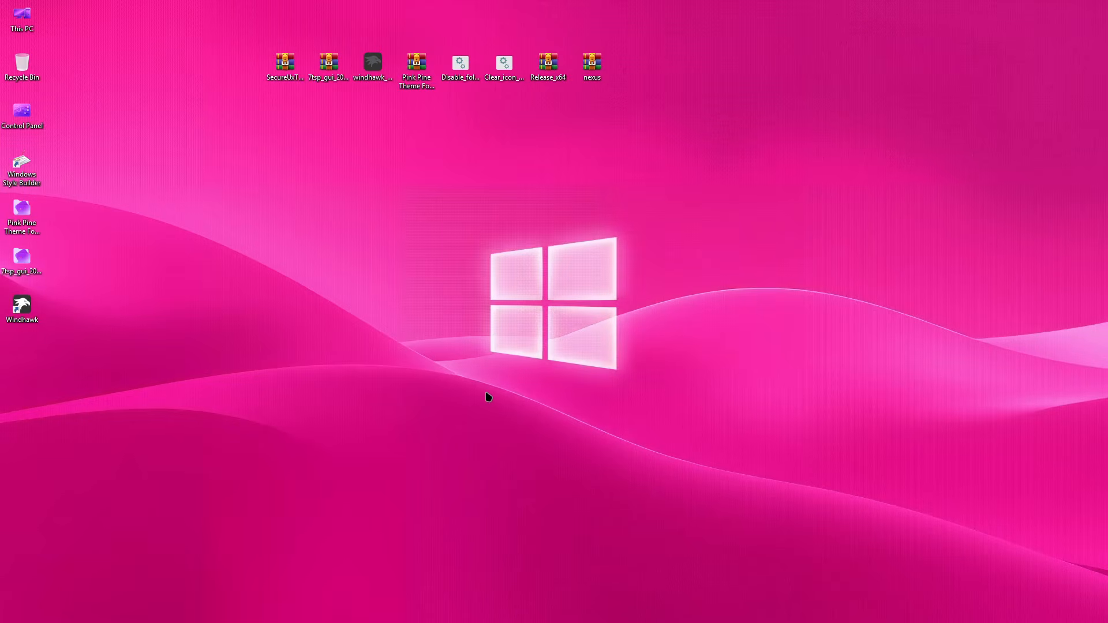
Step: Open This PC and examine the themed icons of the drives and of the Home folders
right_click(29, 24)
click(46, 66)
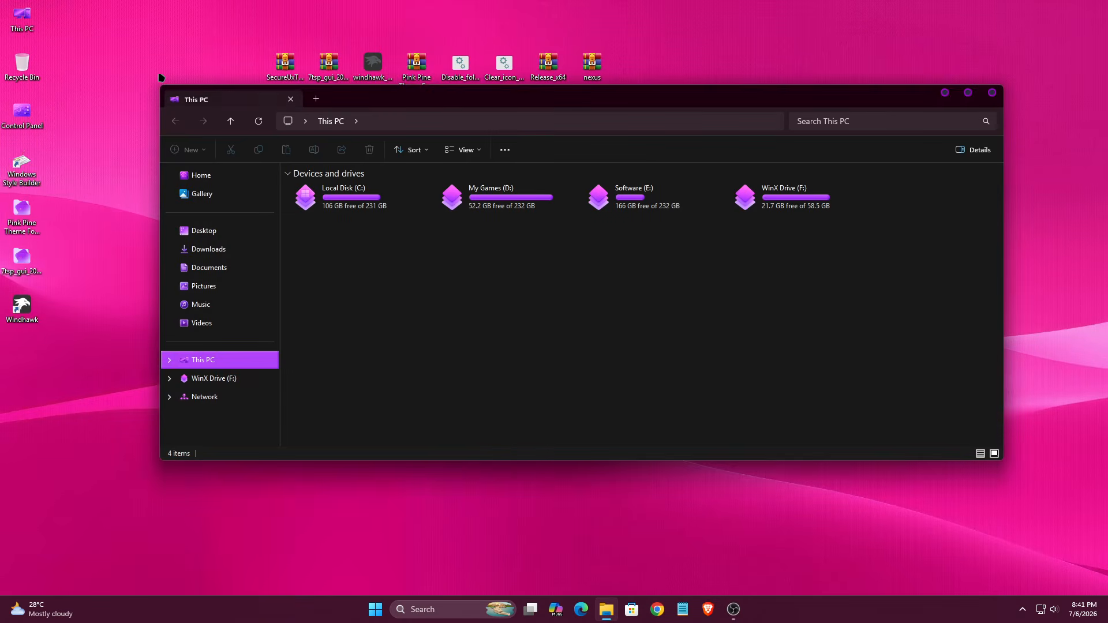
mouse_move(433, 99)
mouse_down()
mouse_move(492, 106)
mouse_move(549, 287)
mouse_move(415, 106)
mouse_move(429, 119)
mouse_up()
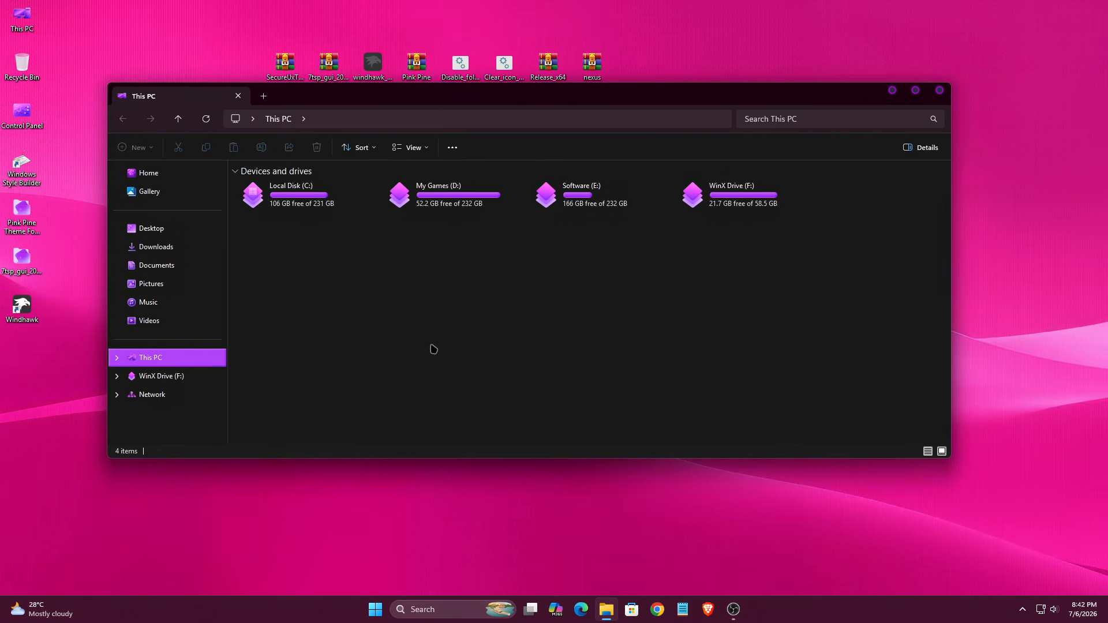
right_click(289, 205)
click(318, 250)
drag(290, 262, 802, 198)
click(165, 172)
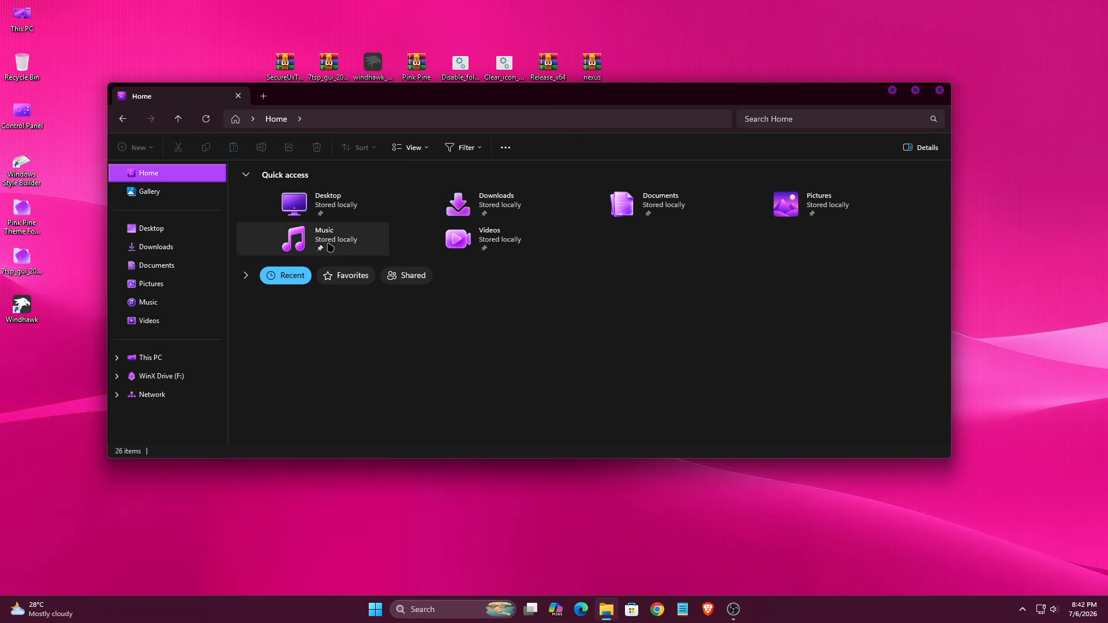
Step: Open Local Disk (C:), examine its folder icons in details and large icons views, and close the window
click(167, 364)
double_click(285, 199)
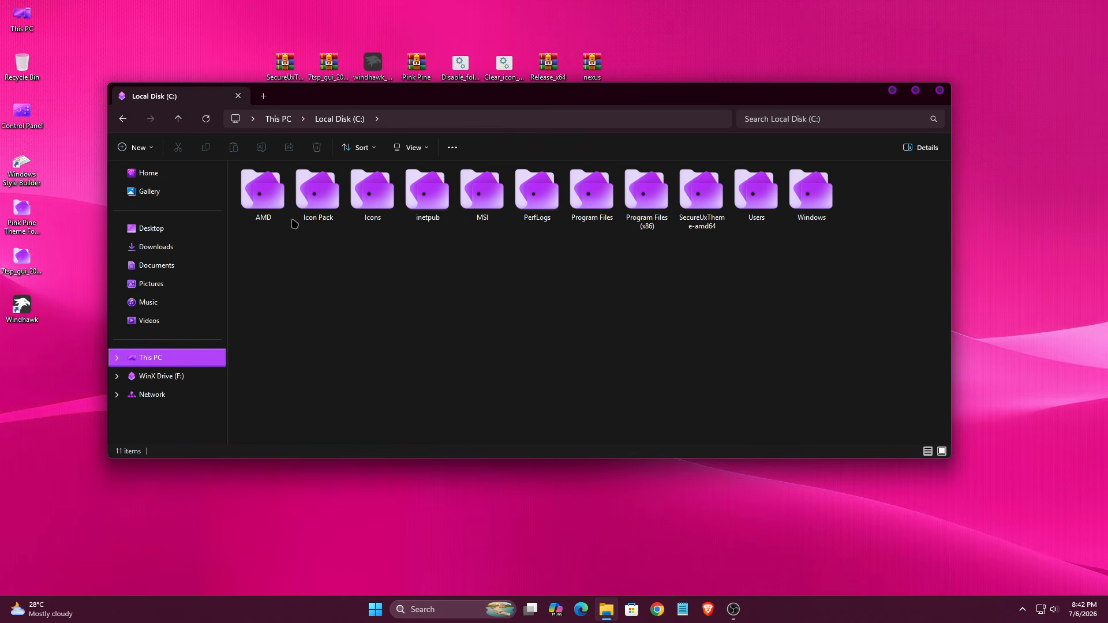
drag(295, 249, 825, 345)
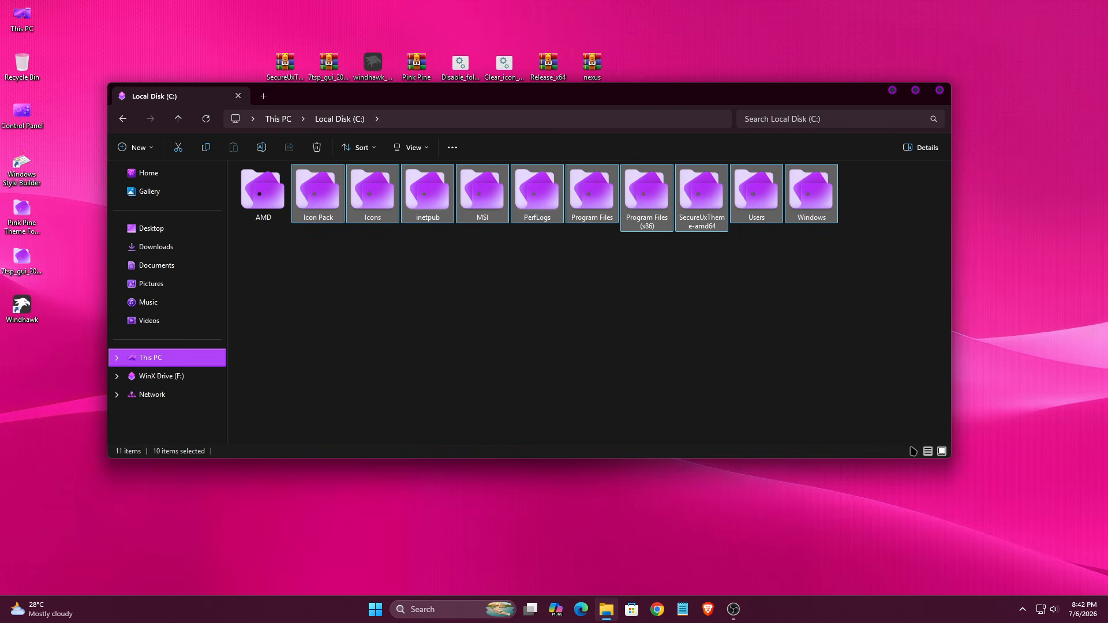
click(927, 452)
click(748, 419)
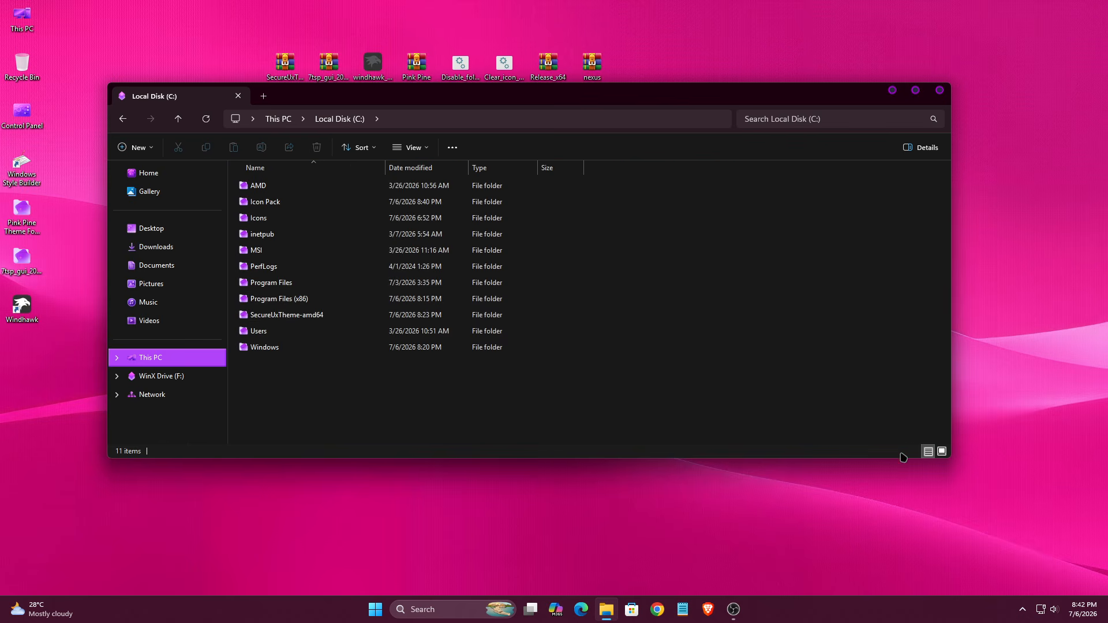
click(941, 451)
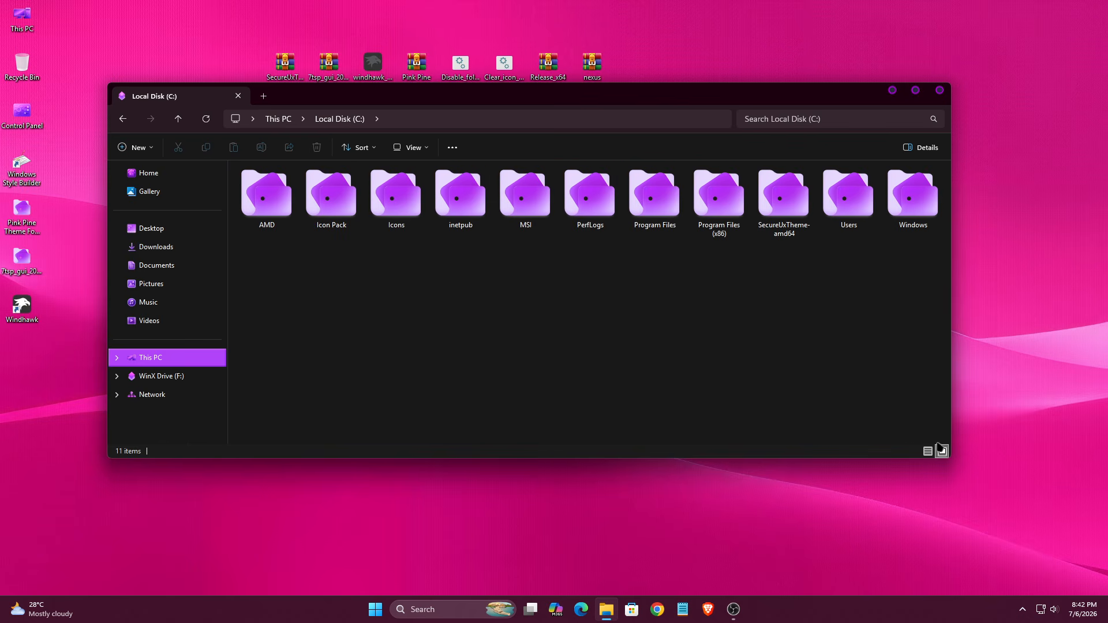
click(939, 91)
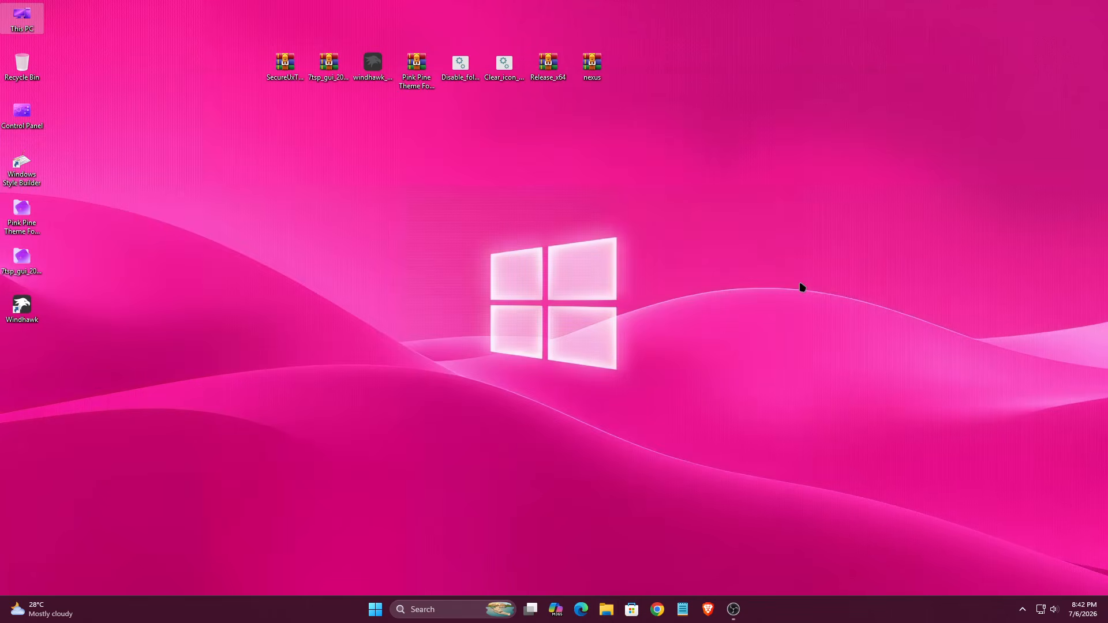
Step: Reopen Windhawk and install the Windows 11 Notification Center Styler mod, accepting the risk
click(1022, 605)
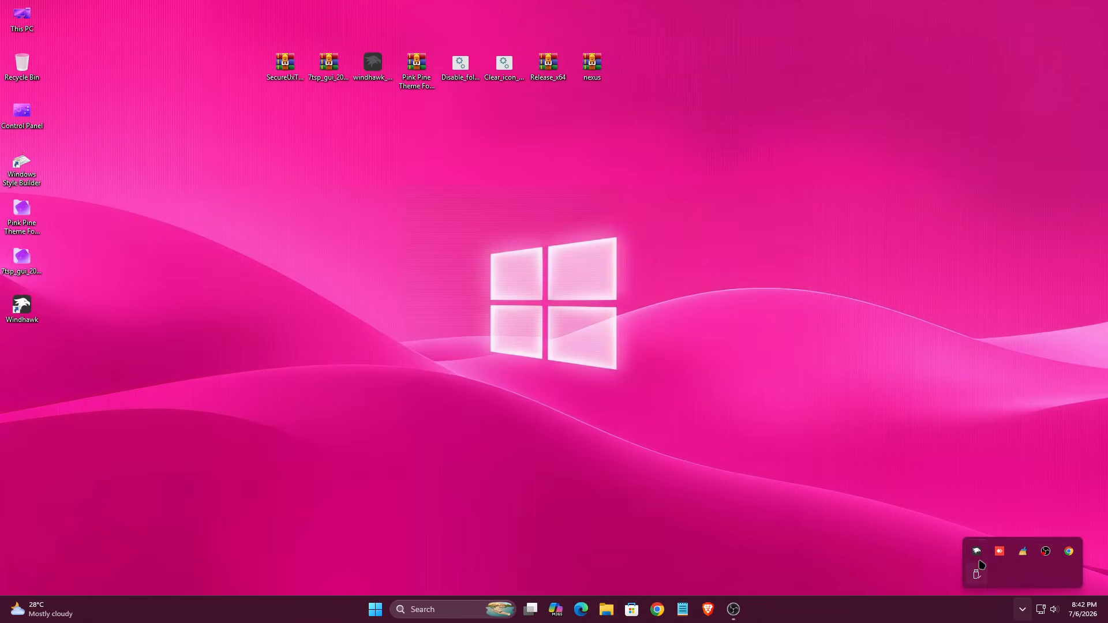
click(977, 552)
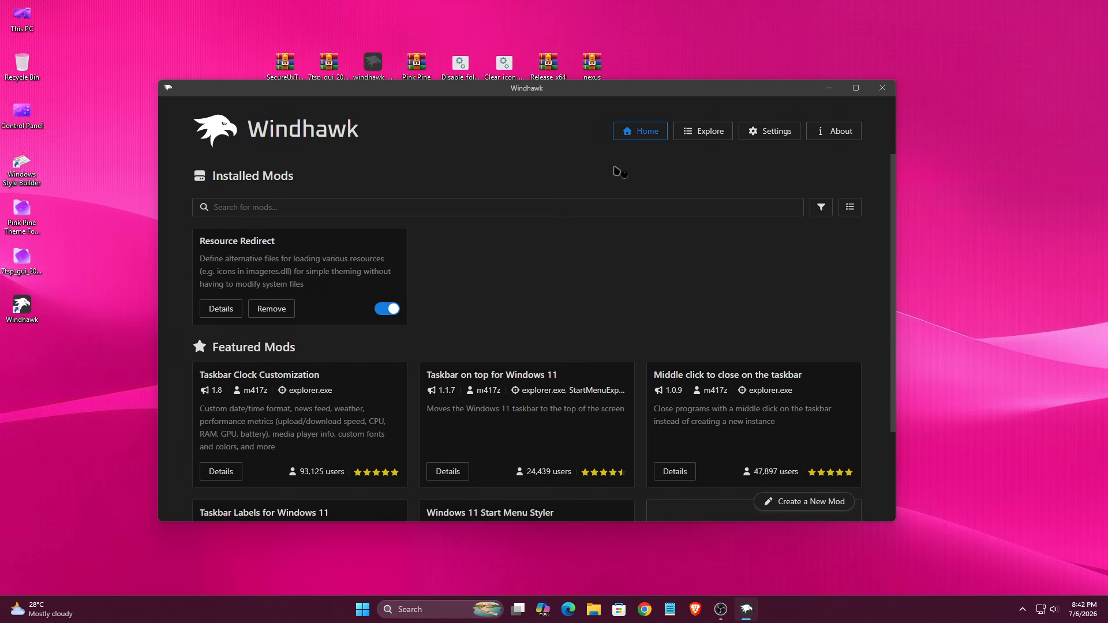
click(687, 136)
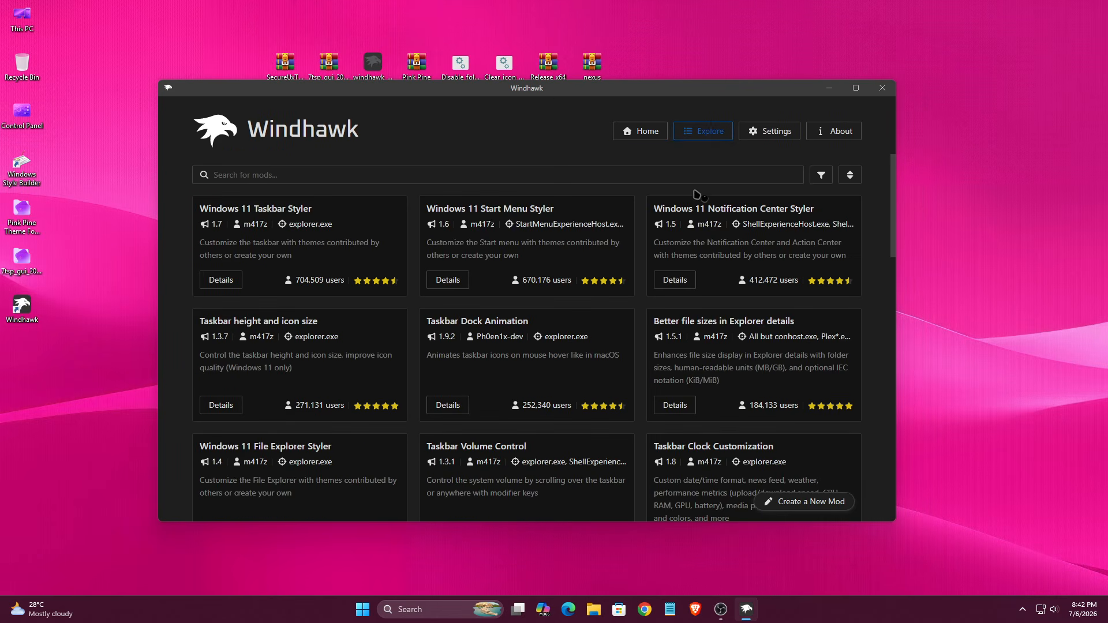
drag(655, 207, 822, 218)
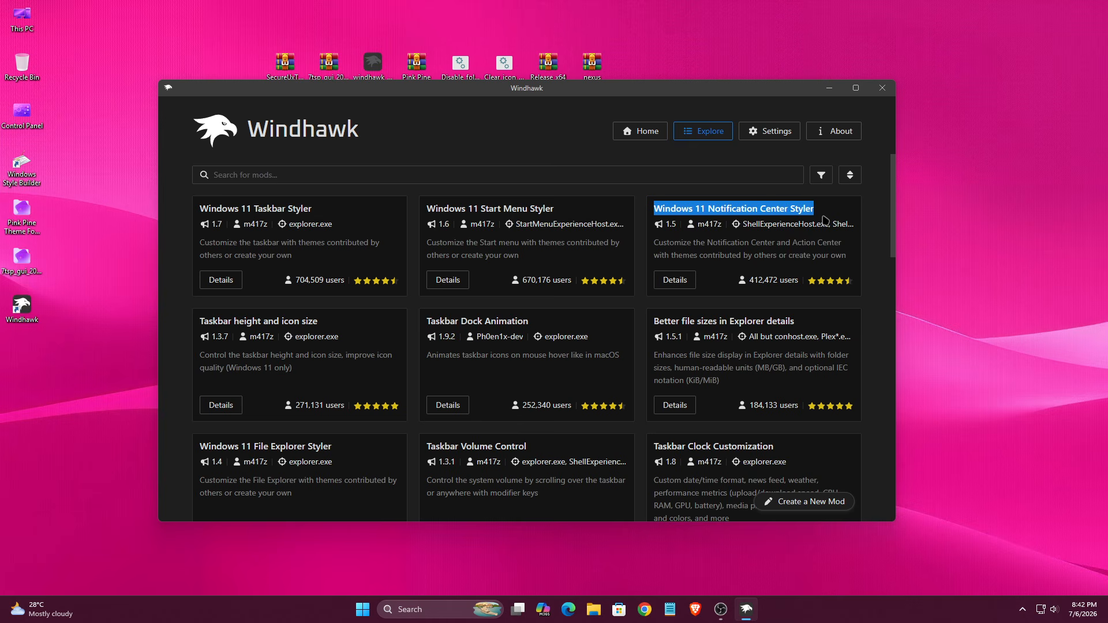
click(668, 278)
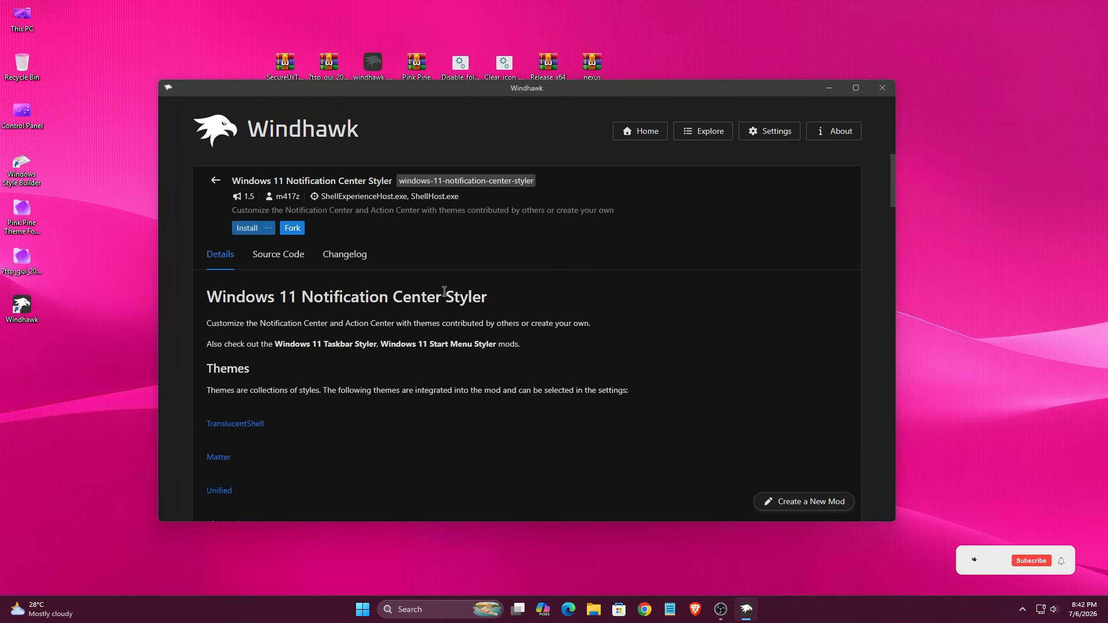
click(241, 229)
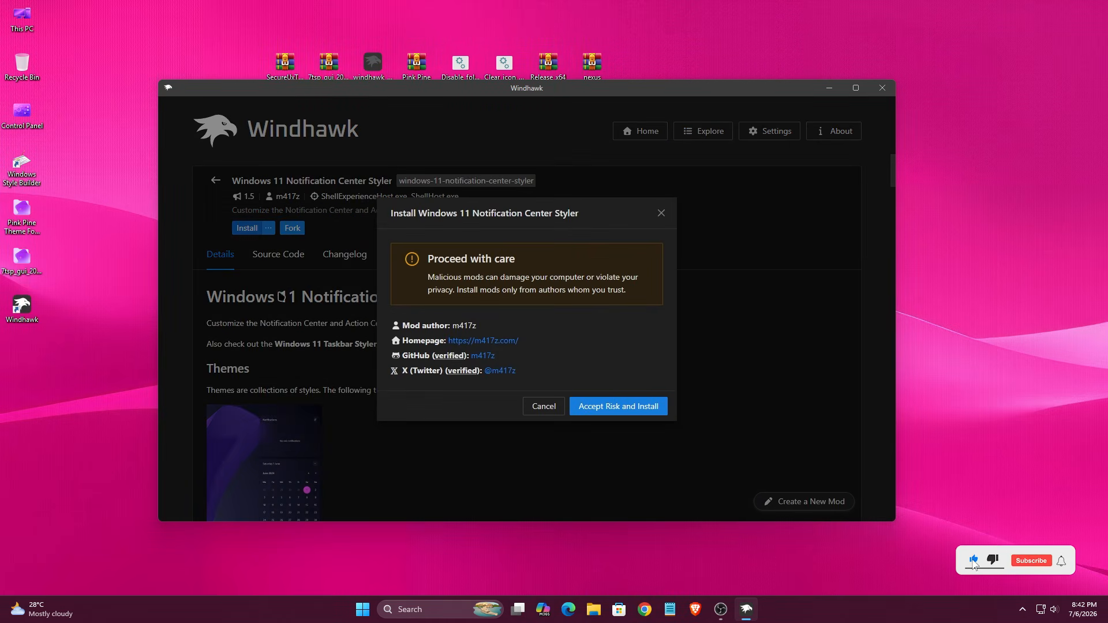
click(588, 416)
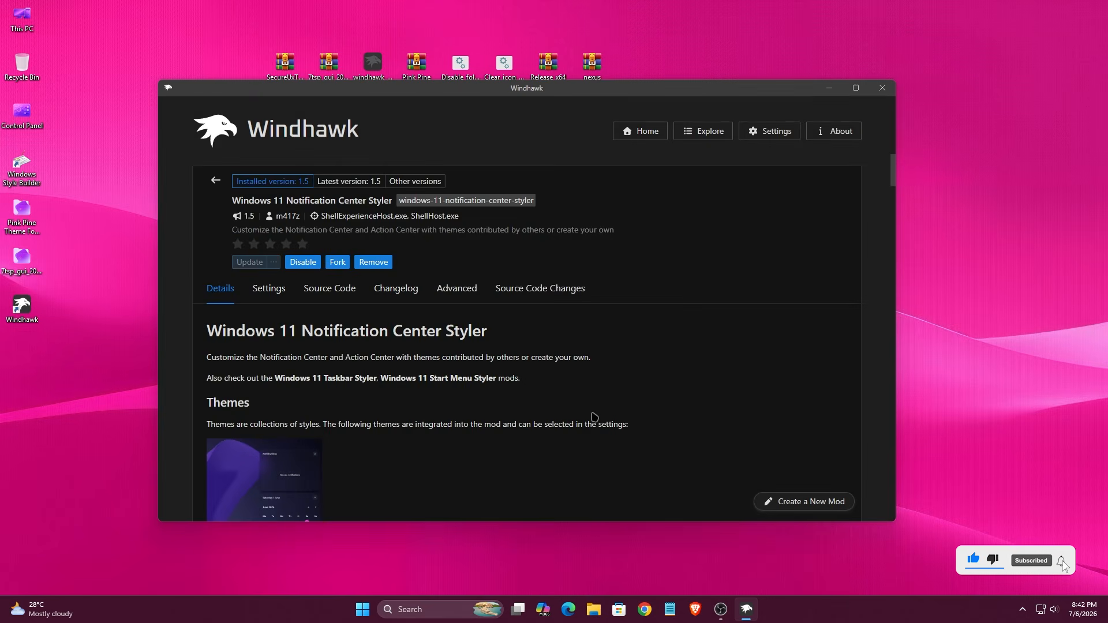
Step: Show the Notification Center Styler mod's settings in textual mode, with the Windhawk window moved aside
click(465, 293)
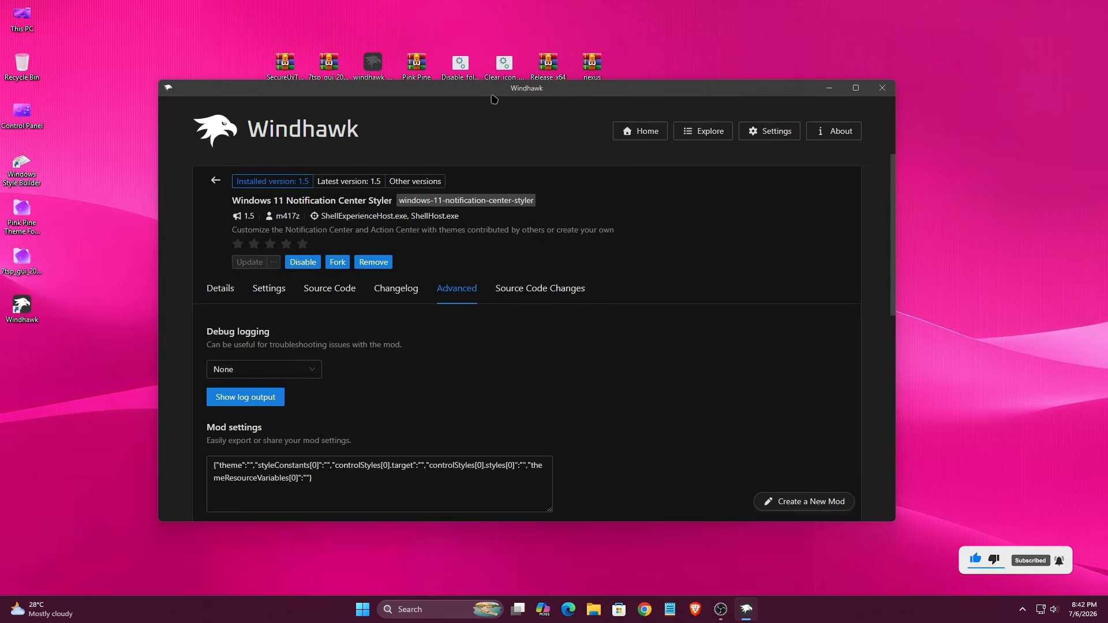
drag(491, 93, 606, 83)
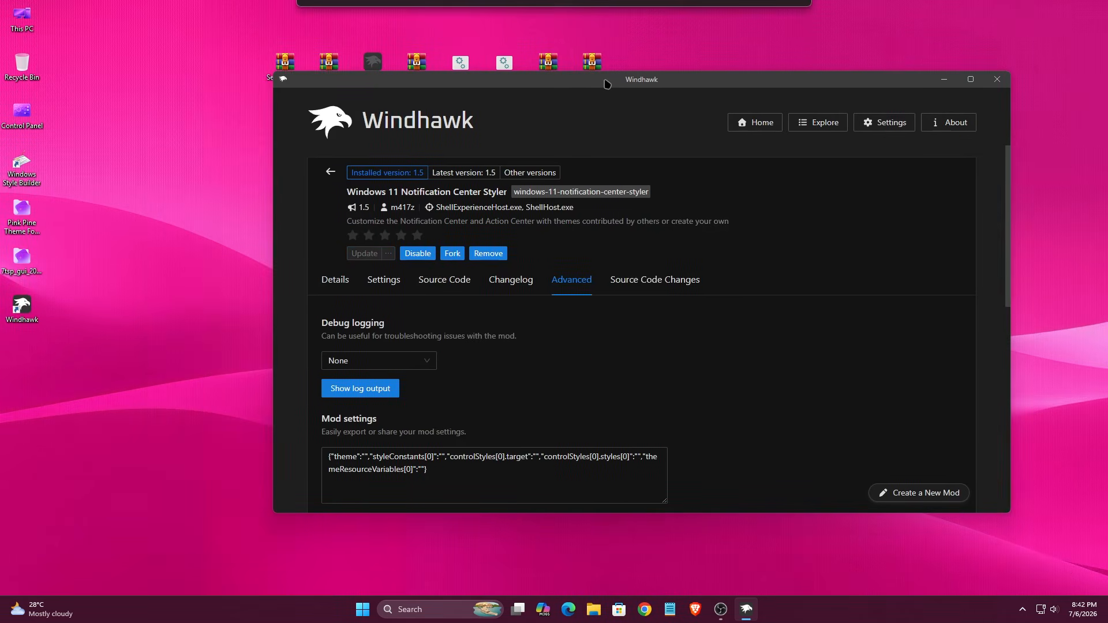
click(384, 281)
click(429, 331)
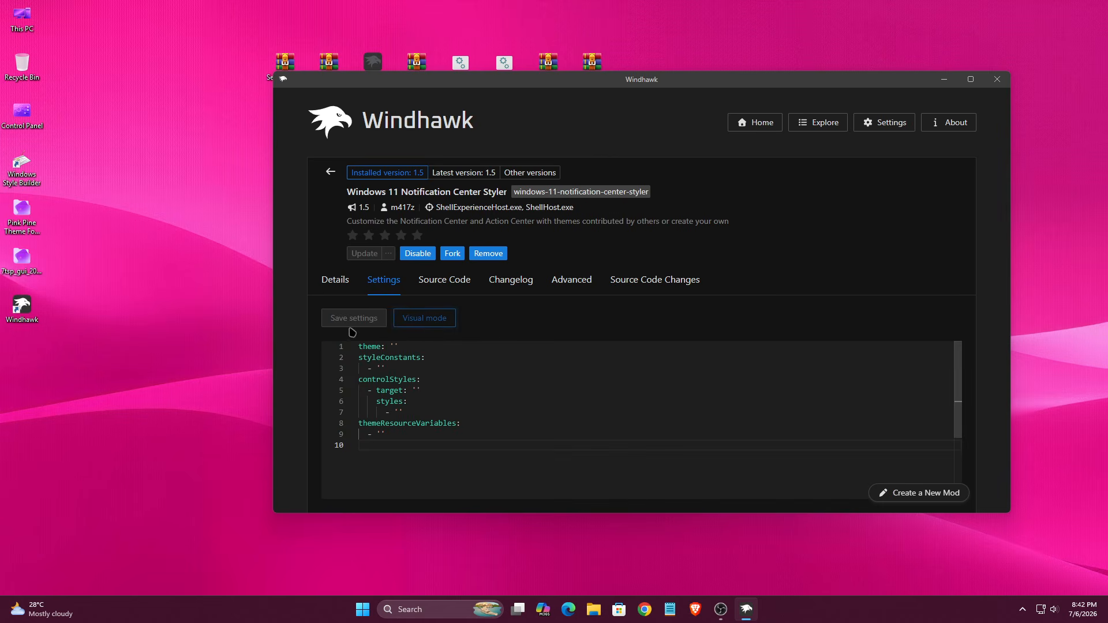
Step: Open the Windhawk Style folder inside the Pink Pine Theme For Windows 11 folder on the desktop
click(19, 221)
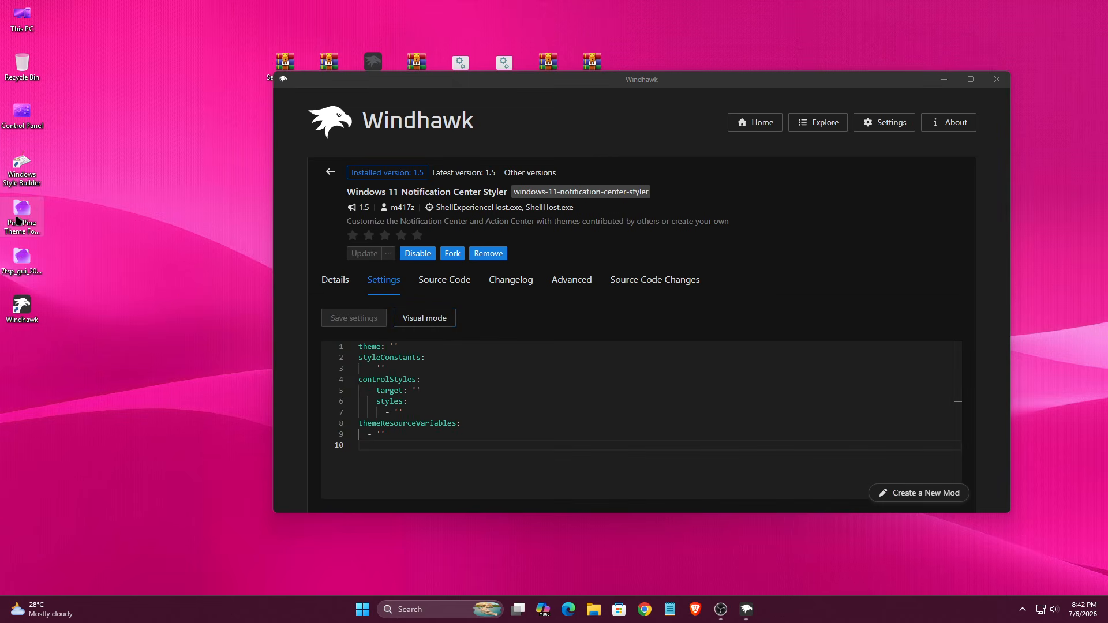
right_click(19, 220)
click(43, 259)
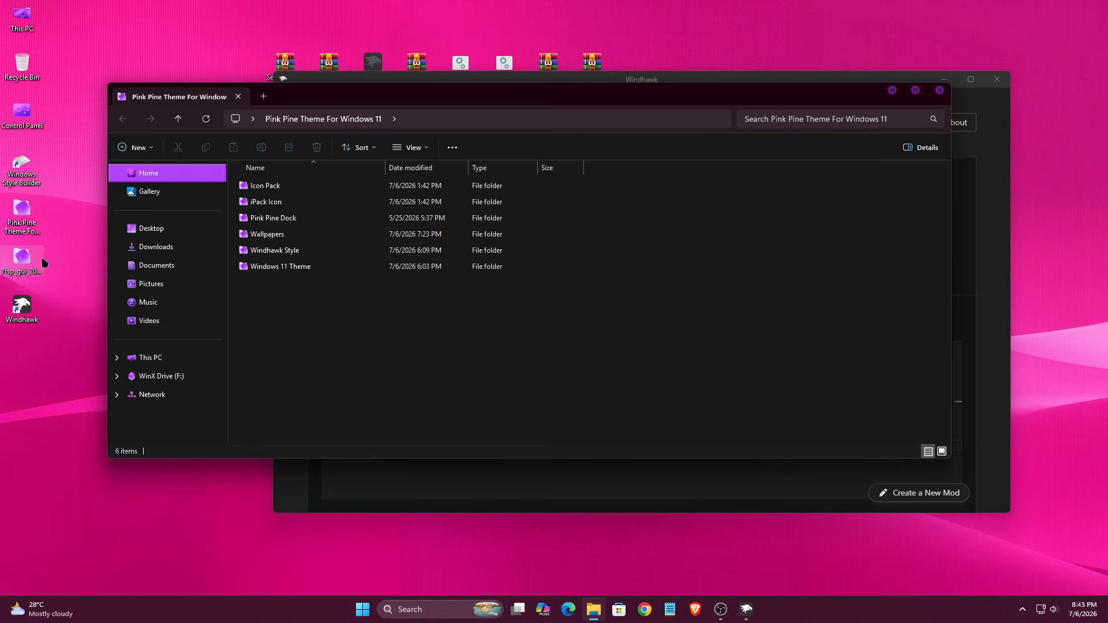
right_click(277, 255)
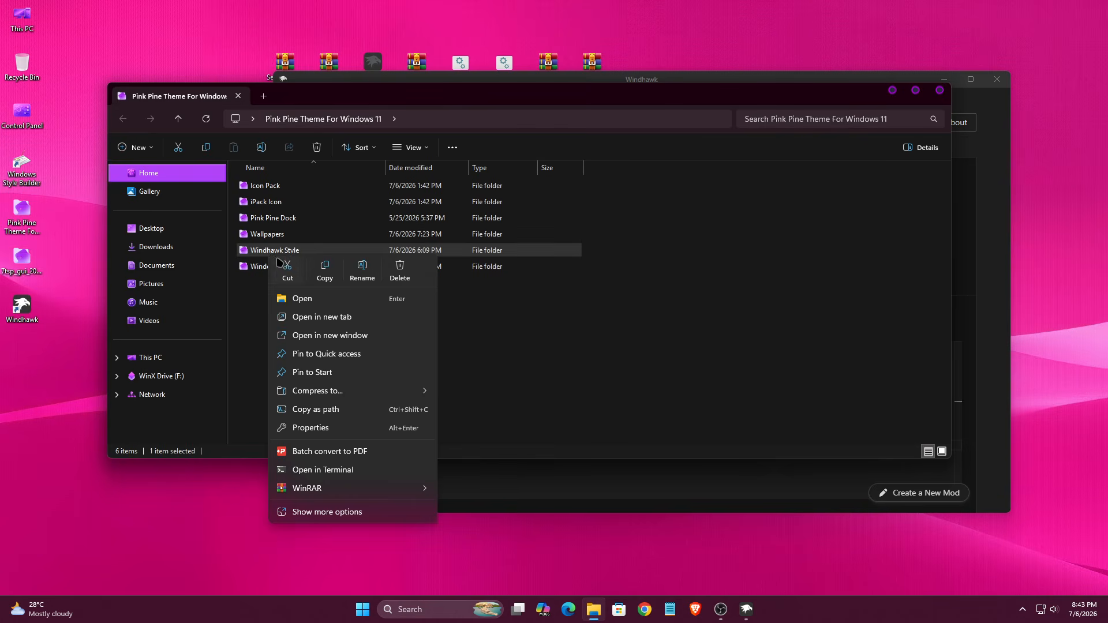
click(317, 299)
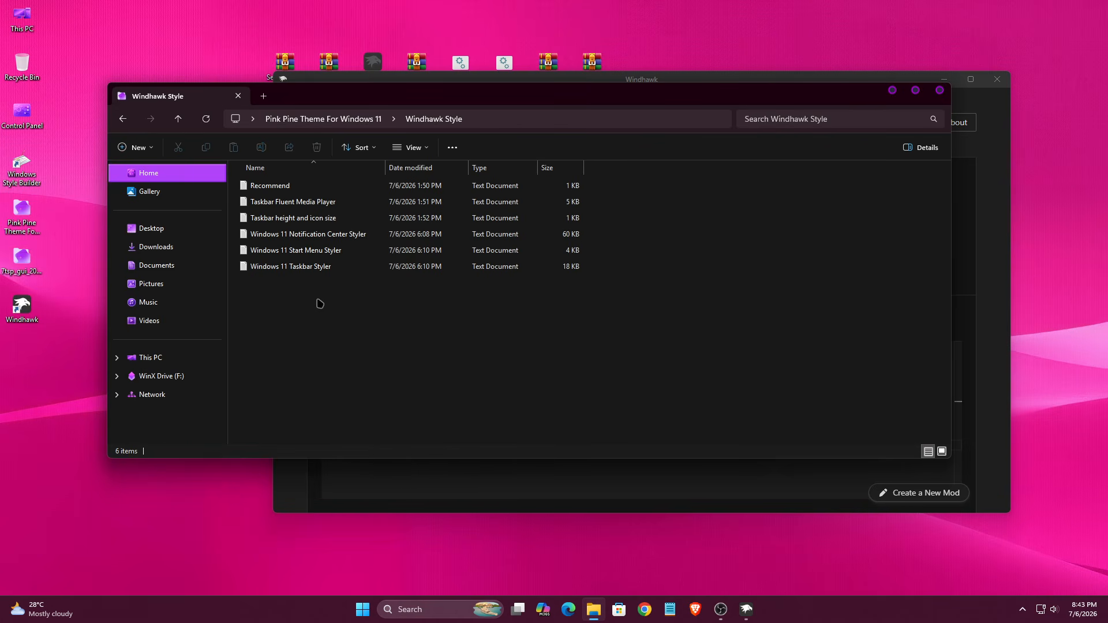
Step: Copy the full text of the Windows 11 Notification Center Styler file, close the file, and minimize the folder window
click(312, 235)
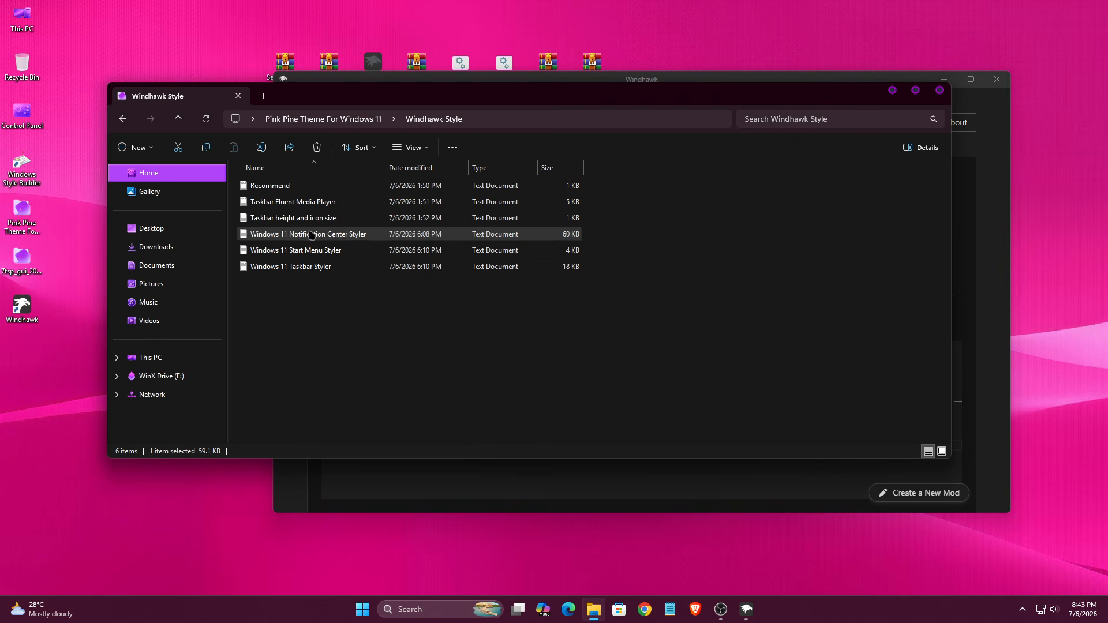
right_click(312, 235)
click(341, 276)
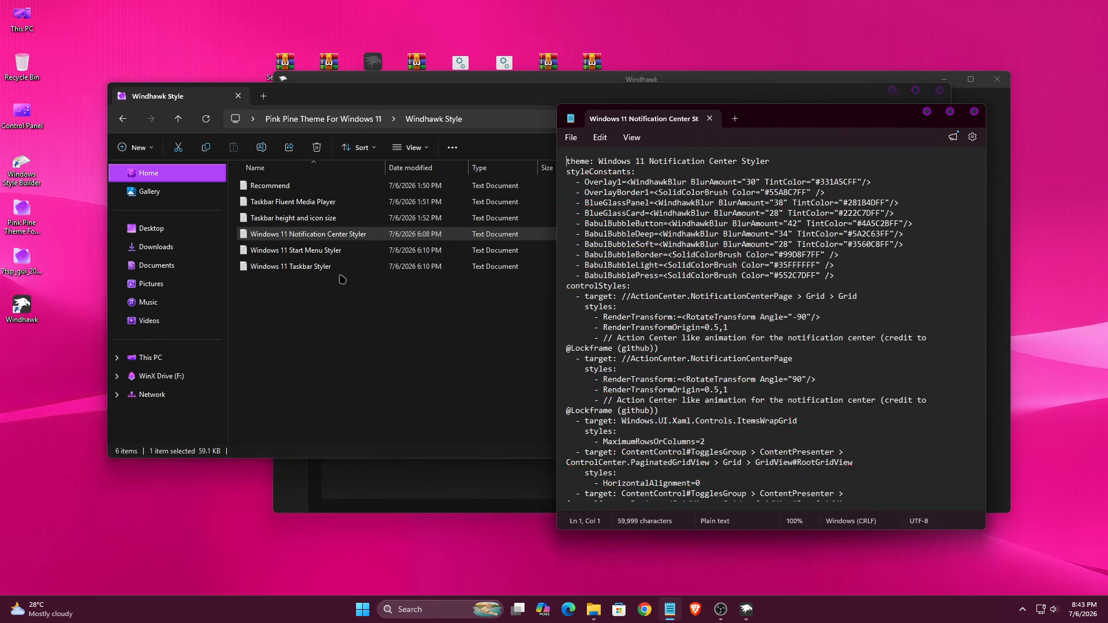
key(ctrl+a)
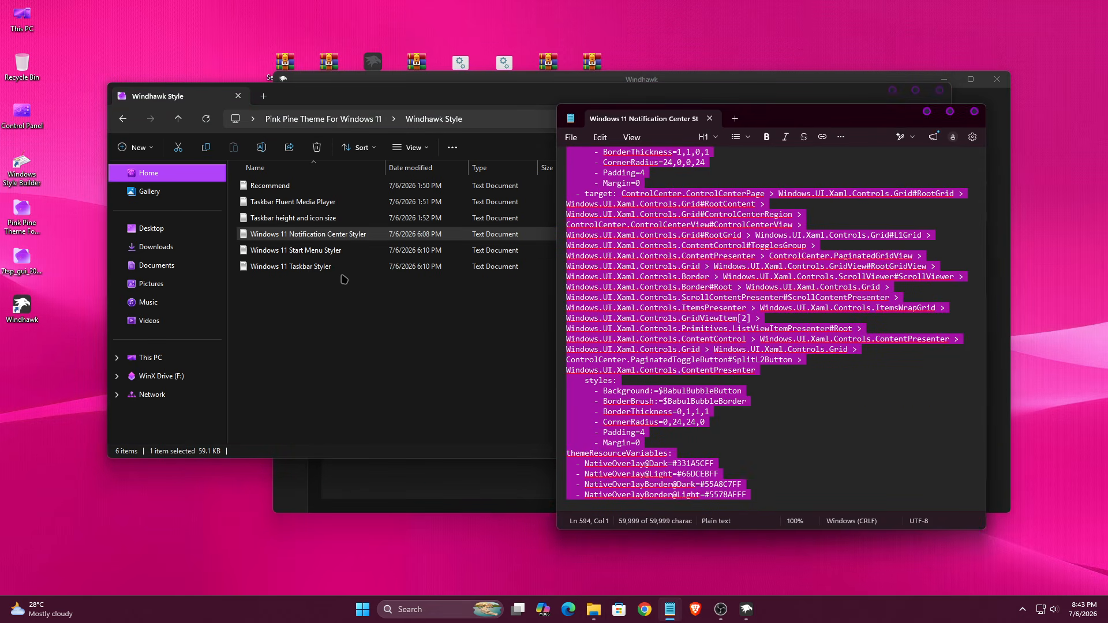
right_click(693, 230)
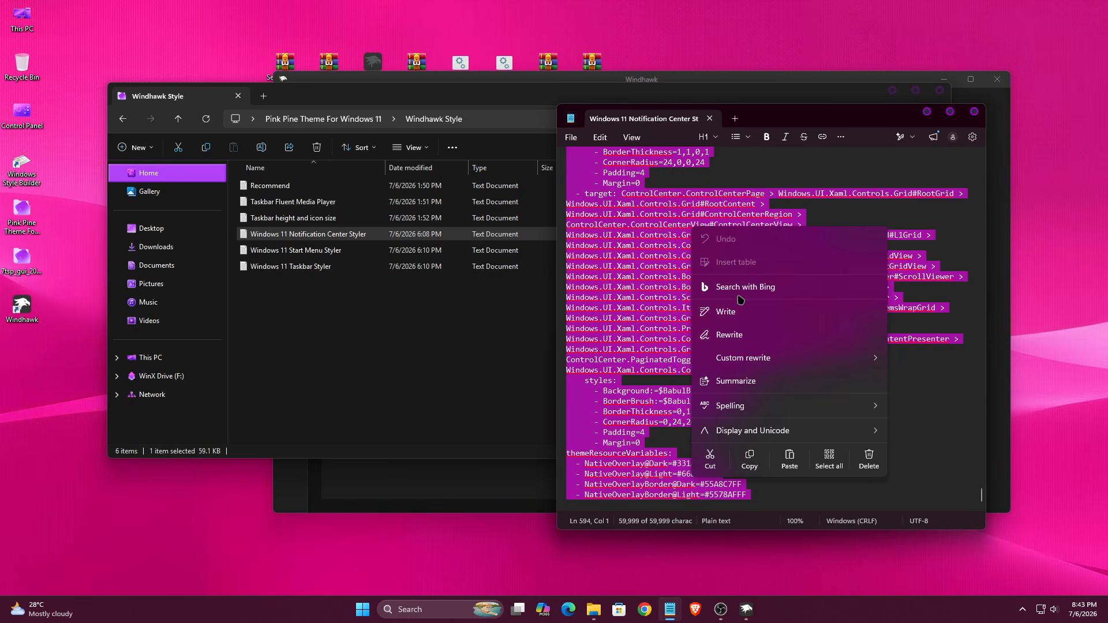
click(750, 462)
click(974, 111)
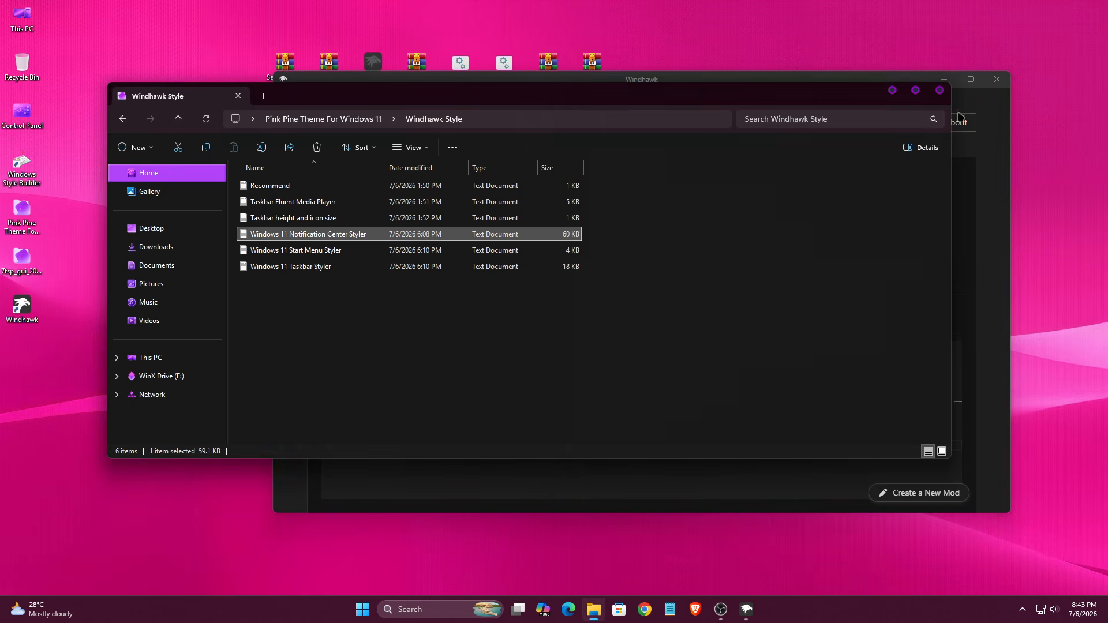
click(895, 92)
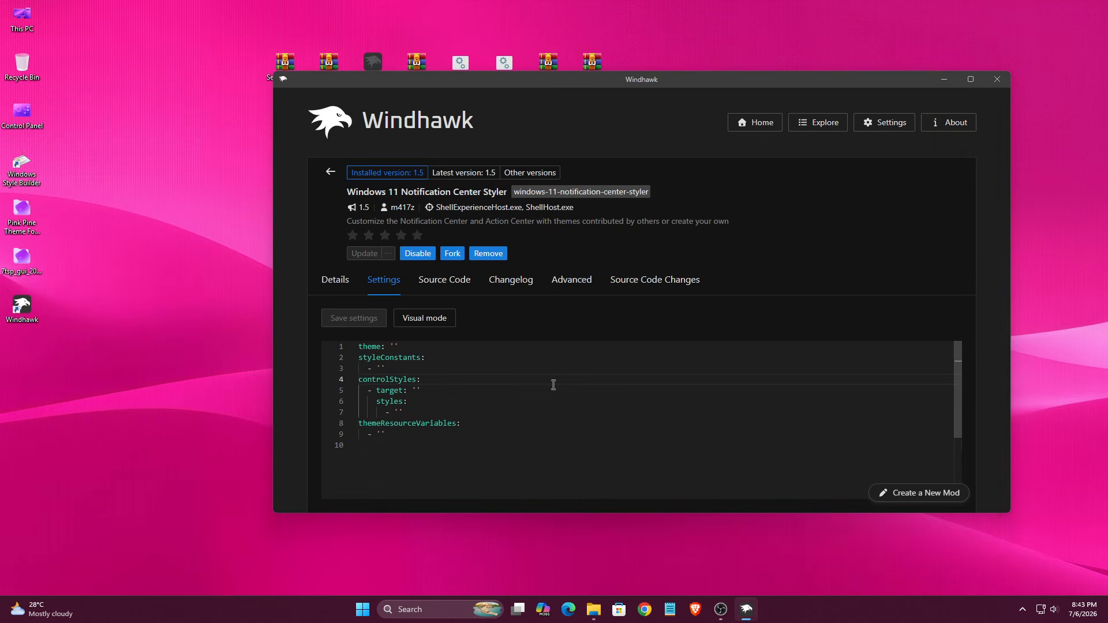
Step: Replace the Notification Center Styler mod's default settings text with the copied style code
key(ctrl+a)
key(BackSpace)
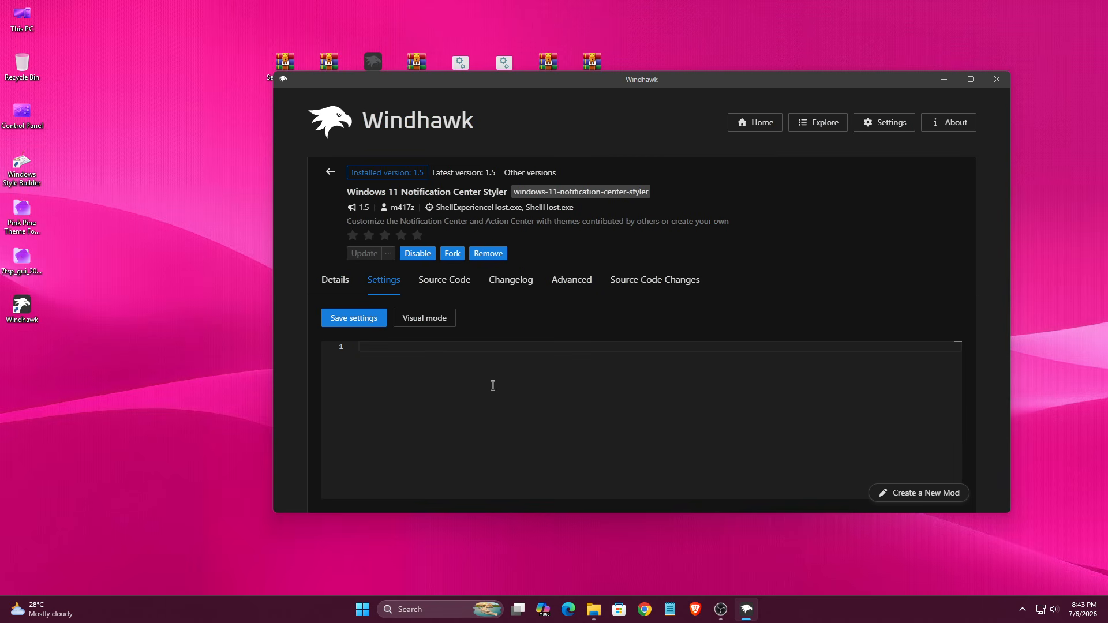
right_click(361, 346)
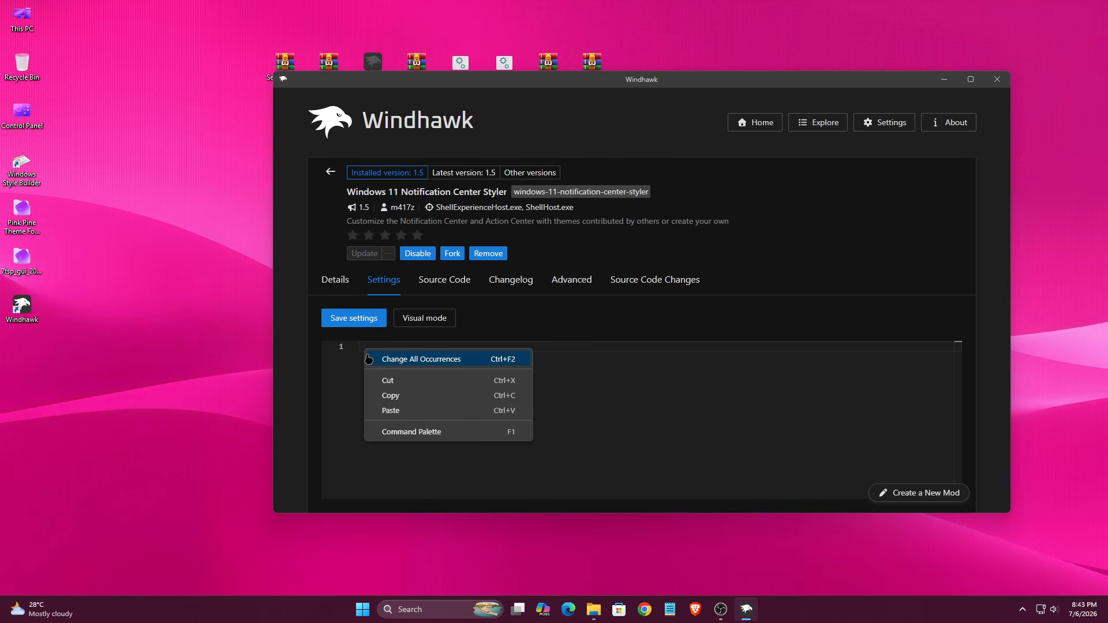
Step: Paste the copied style code into the empty Windows 11 Notification Center Styler settings and save them
click(392, 411)
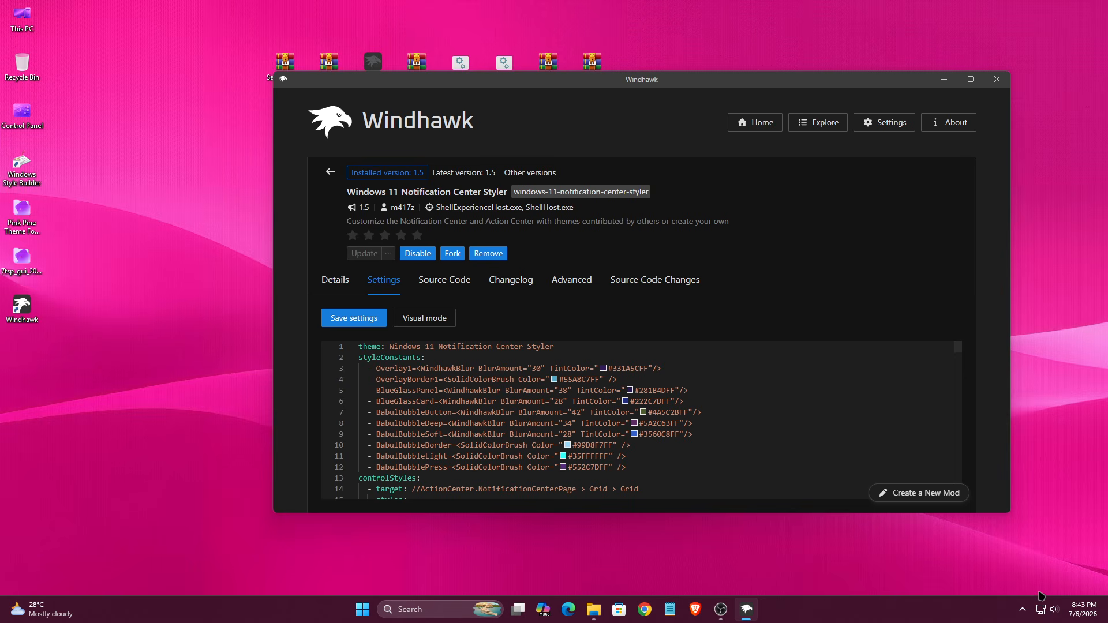
click(1045, 609)
click(1084, 610)
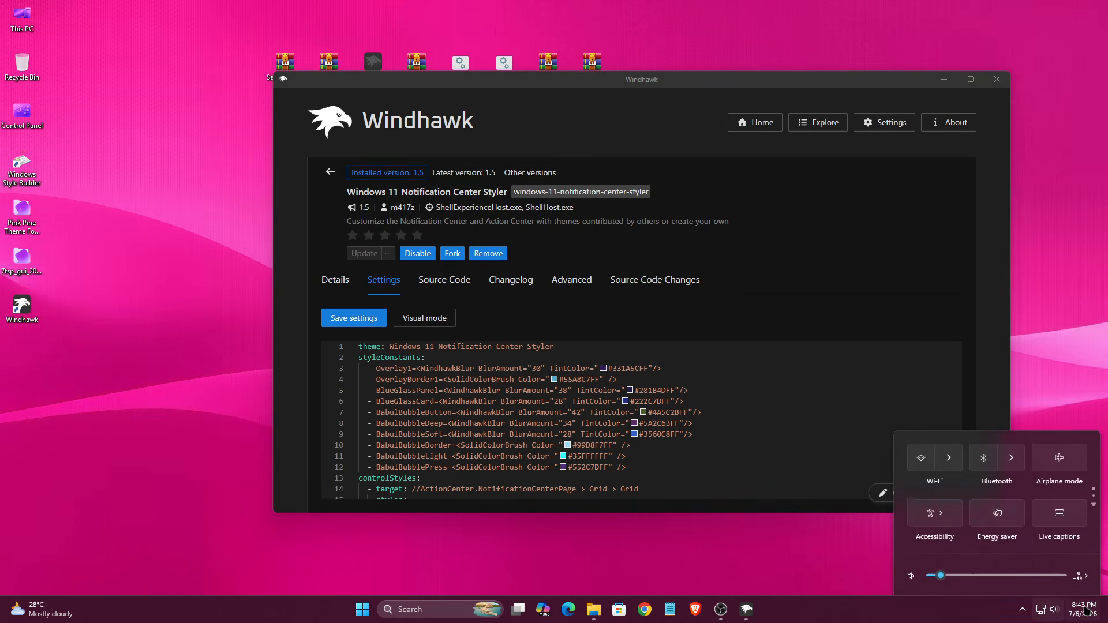
click(864, 550)
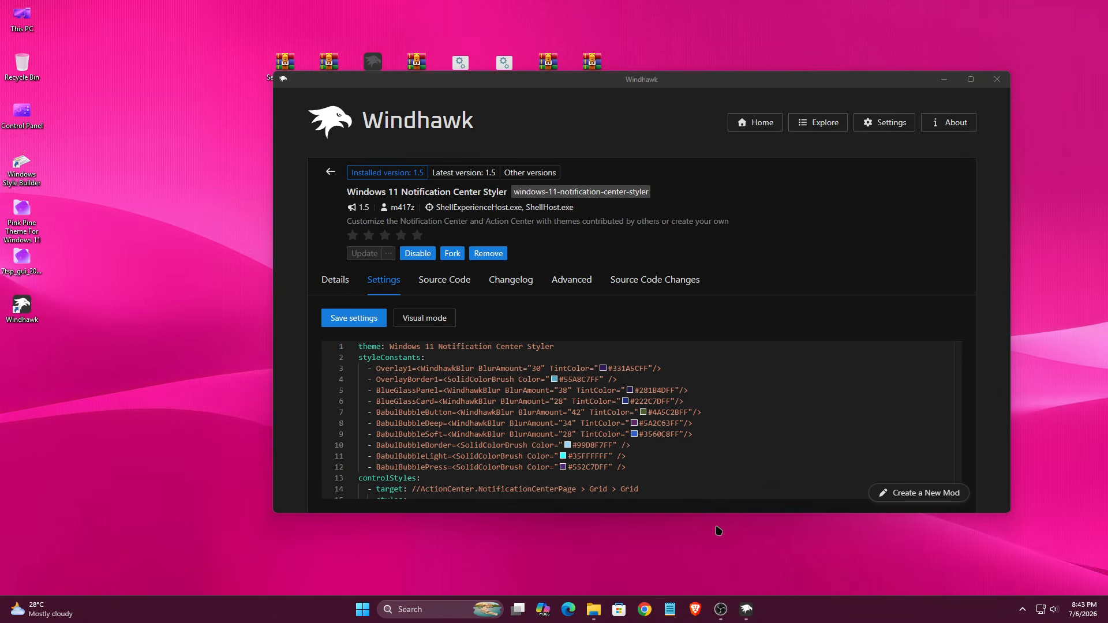
click(369, 319)
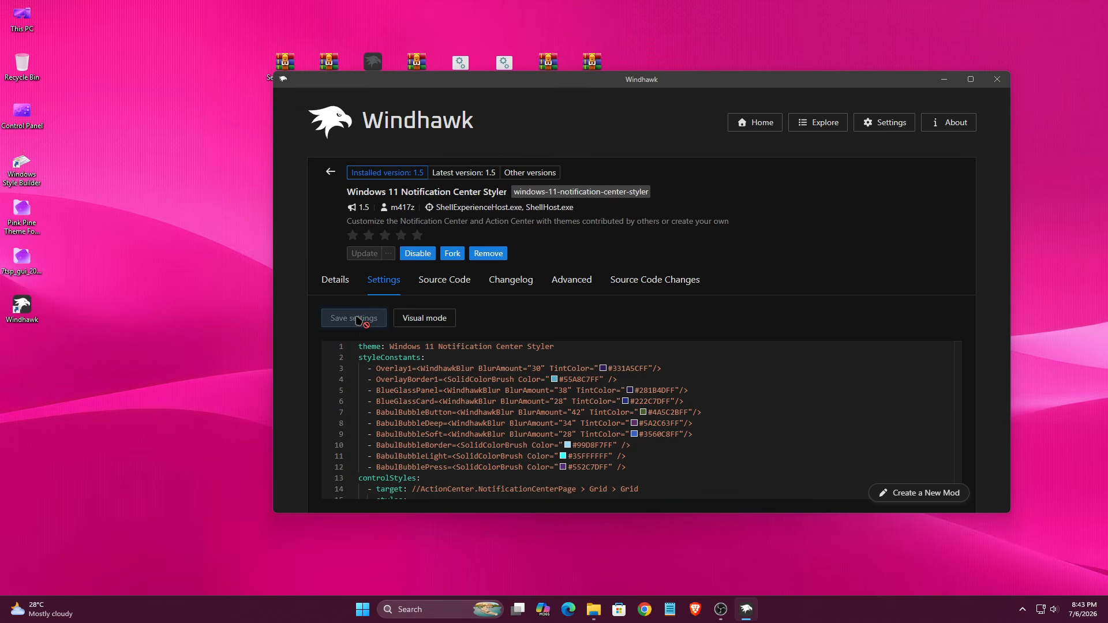
Step: Check the styled notification center and quick settings panels, and try the volume slider
click(1049, 609)
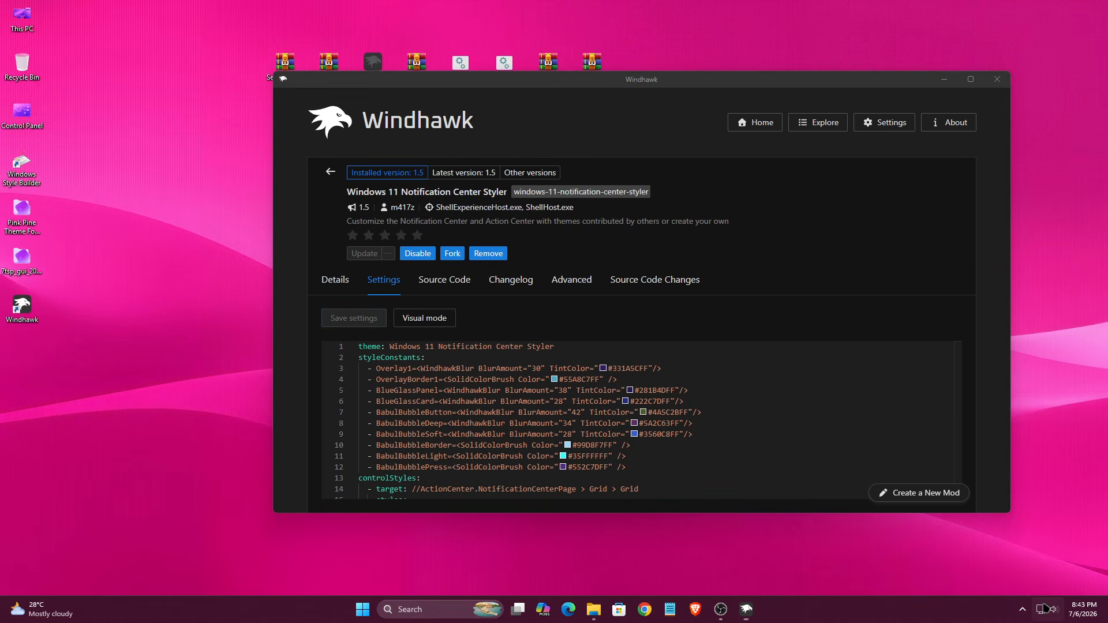
click(1079, 609)
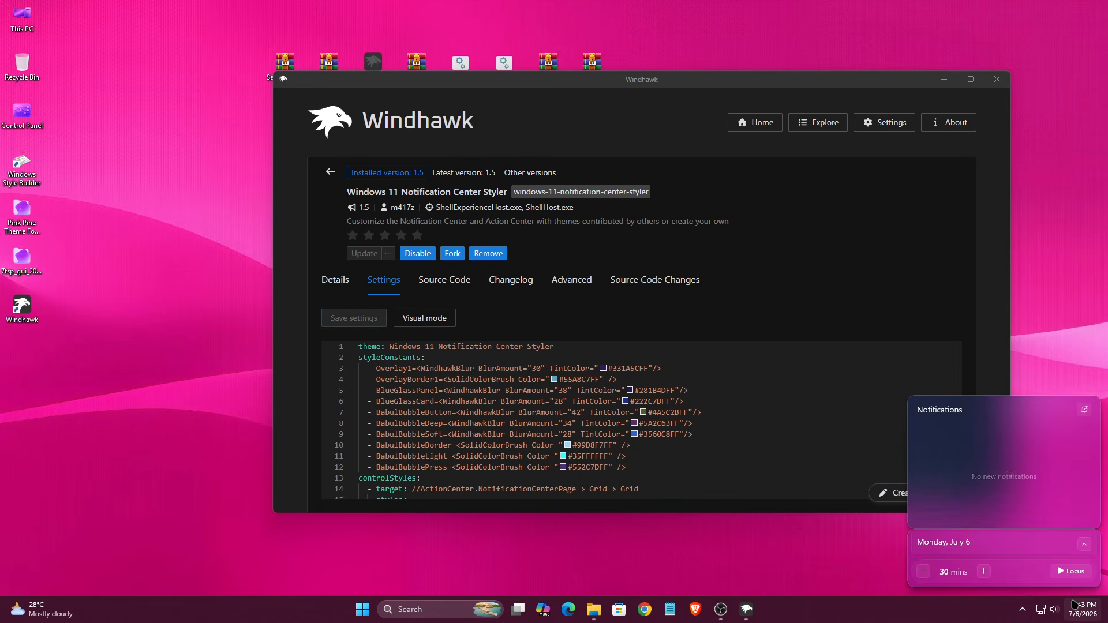
click(1054, 611)
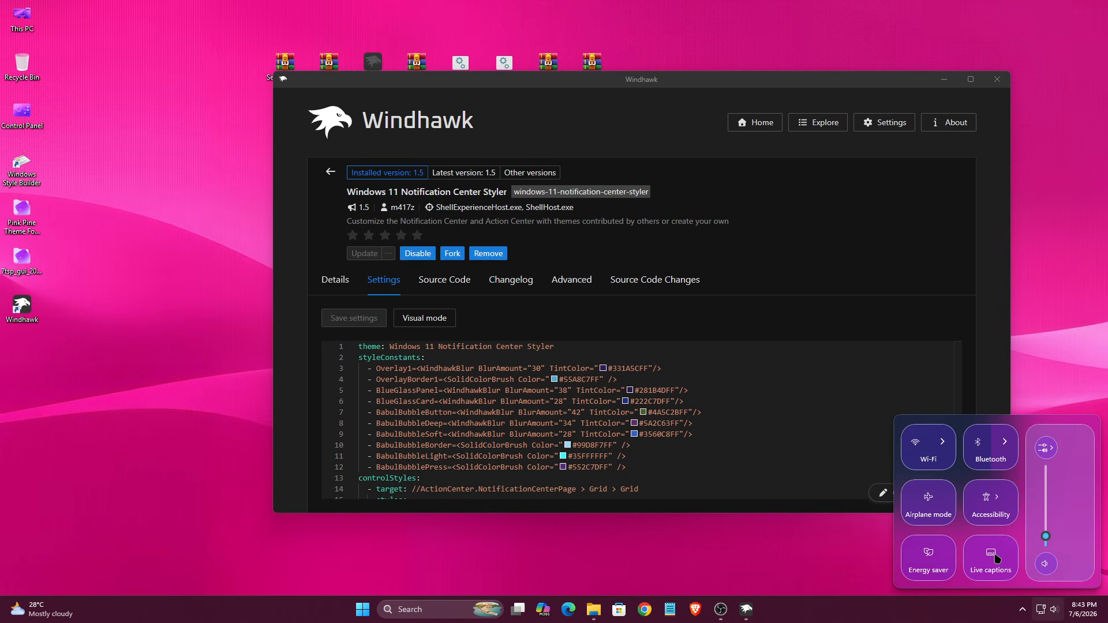
mouse_move(1042, 540)
mouse_down()
mouse_move(1045, 508)
mouse_move(1045, 527)
mouse_up()
click(795, 557)
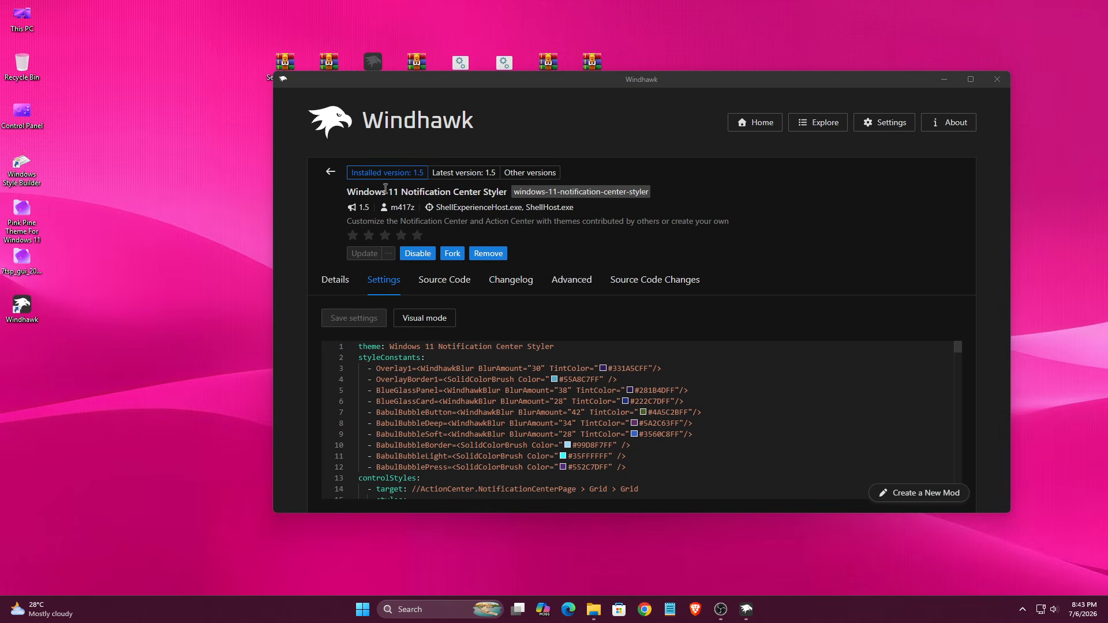
Step: Install the Windows 11 Start Menu Styler mod, accepting the risk, and open its settings code
click(332, 172)
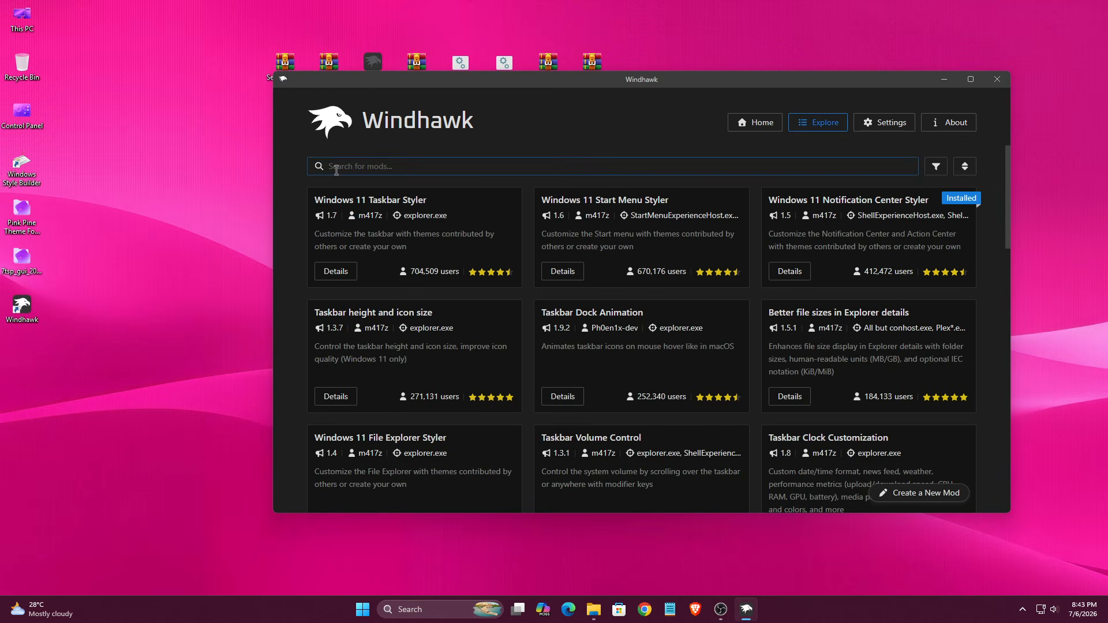
click(554, 274)
drag(474, 171, 350, 171)
click(362, 220)
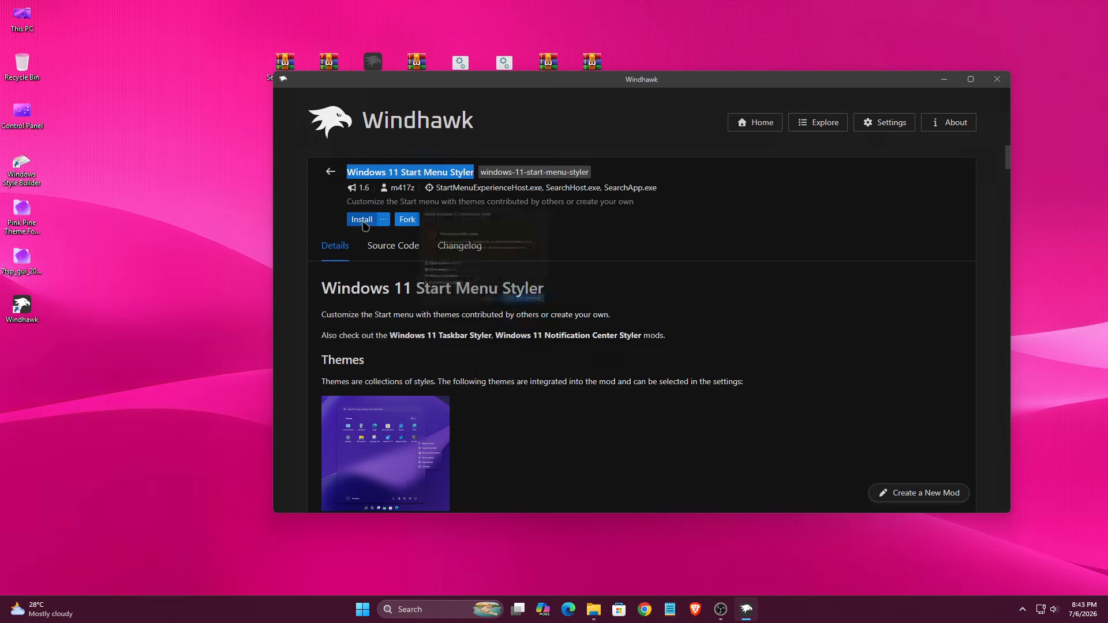
click(699, 404)
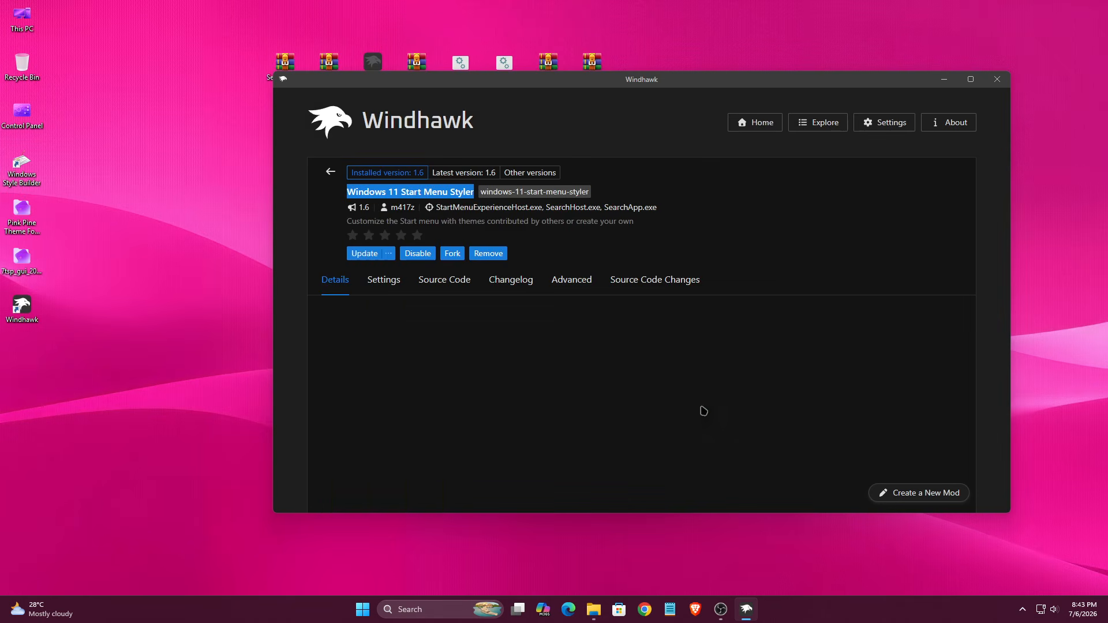
click(388, 282)
drag(581, 88, 493, 61)
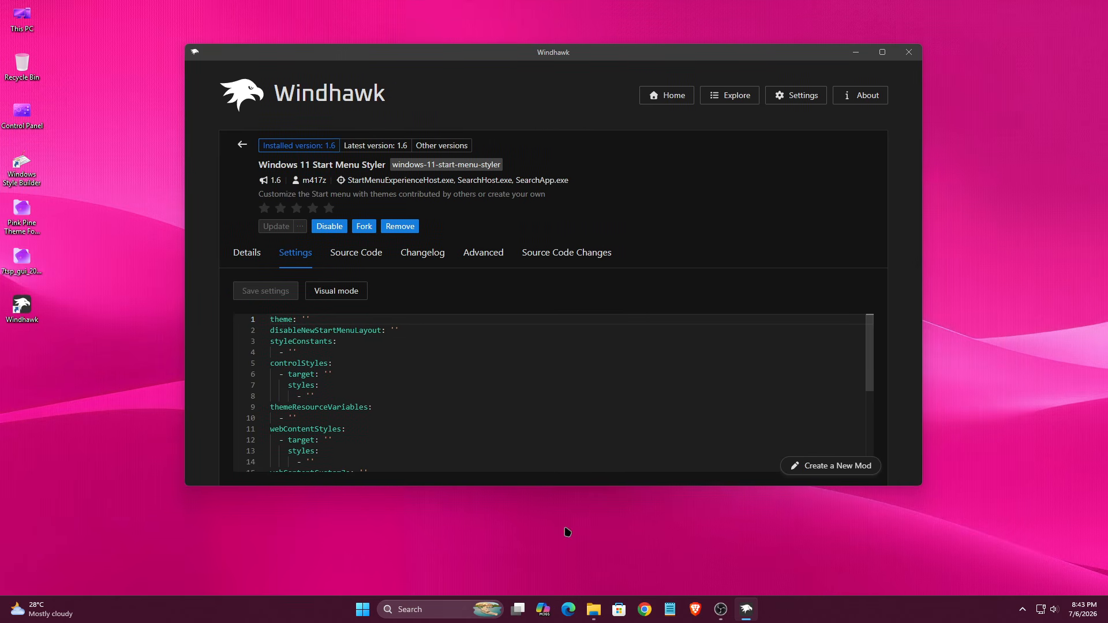
Step: Copy the entire contents of the Windows 11 Start Menu Styler text file from the Windhawk Style folder, and return to Windhawk
click(593, 609)
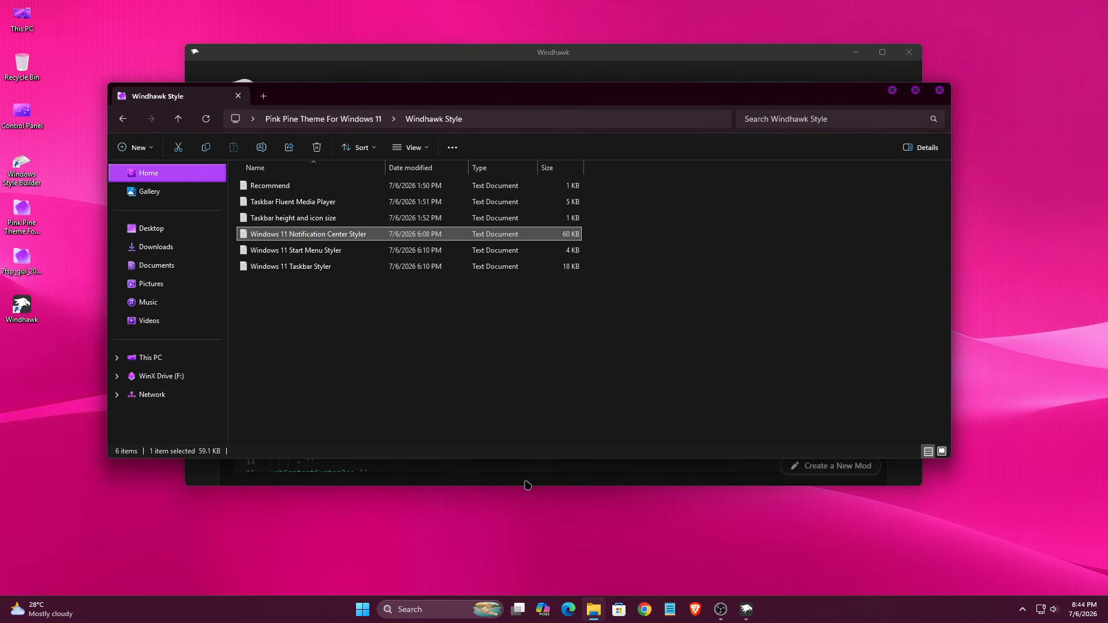
right_click(302, 251)
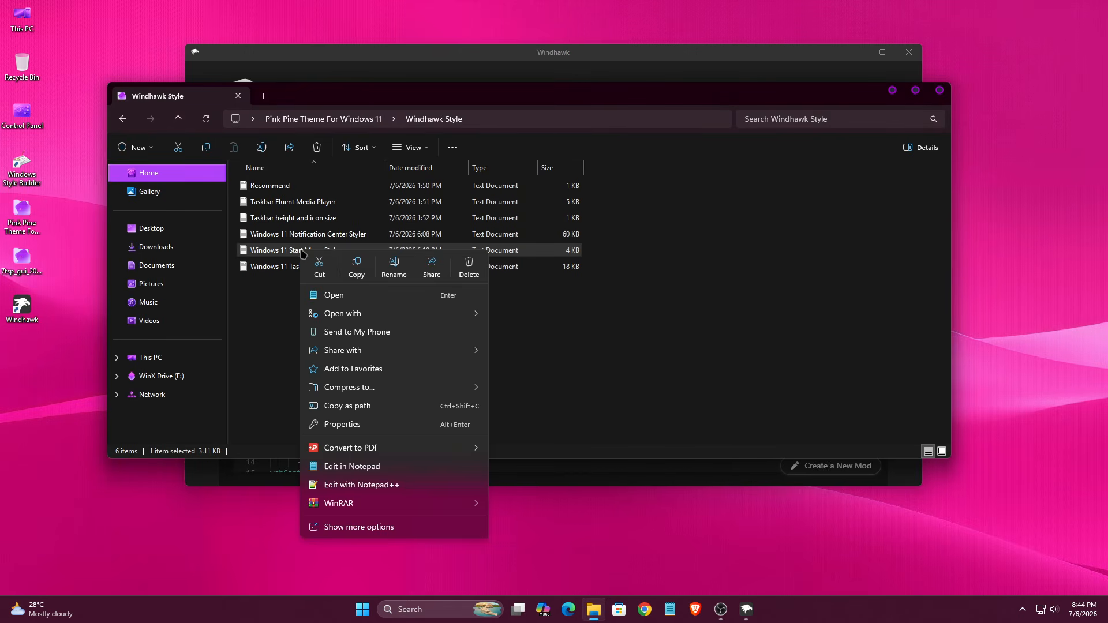
click(341, 294)
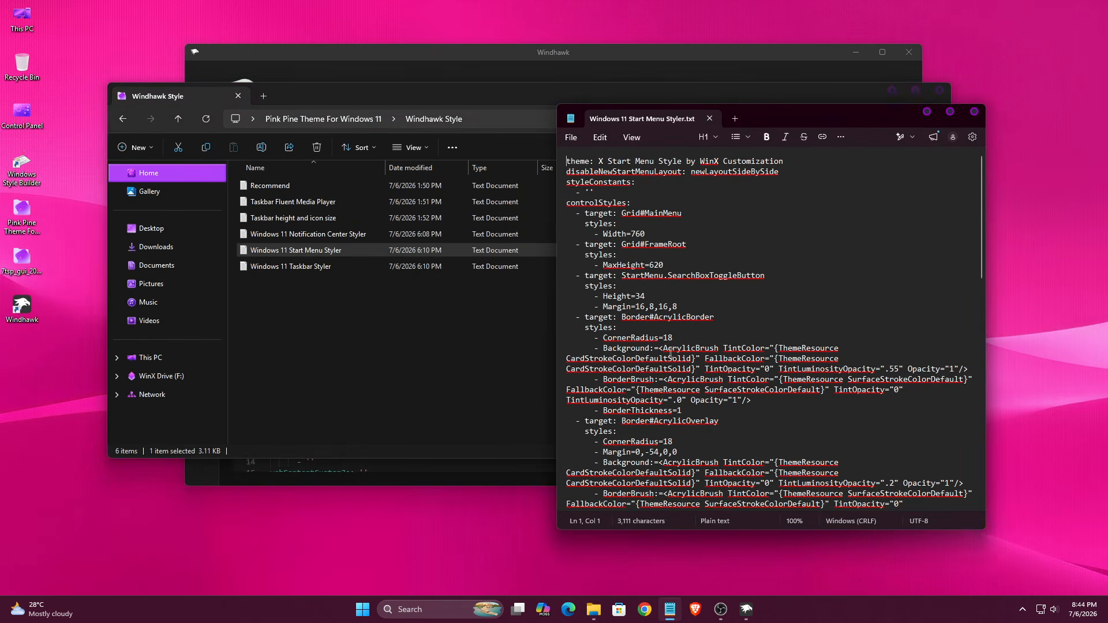
click(668, 306)
right_click(668, 306)
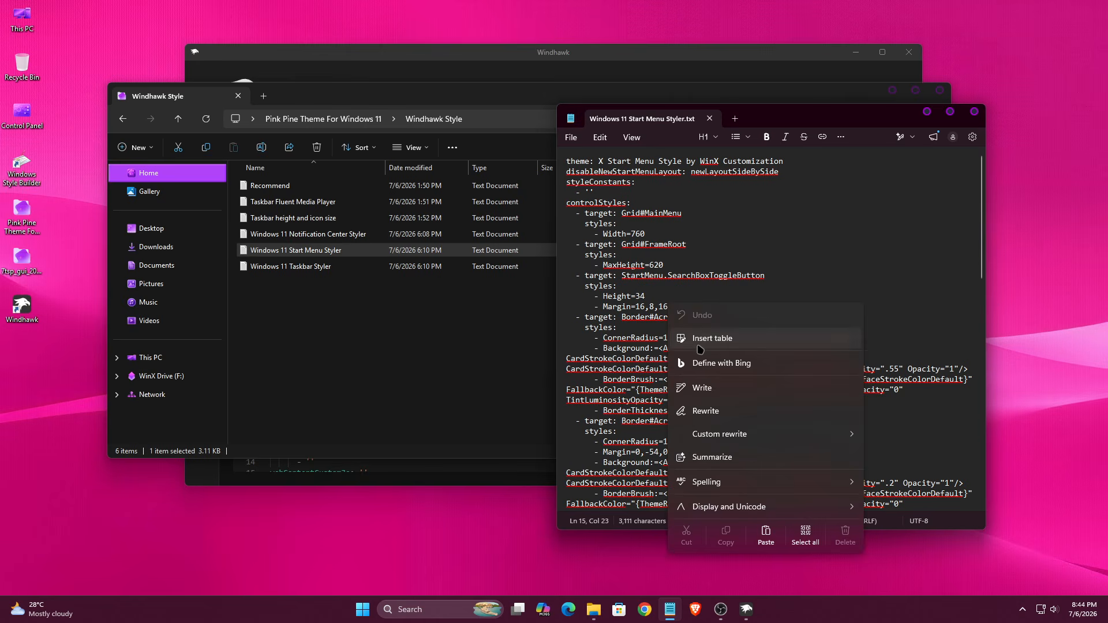
click(804, 542)
right_click(635, 349)
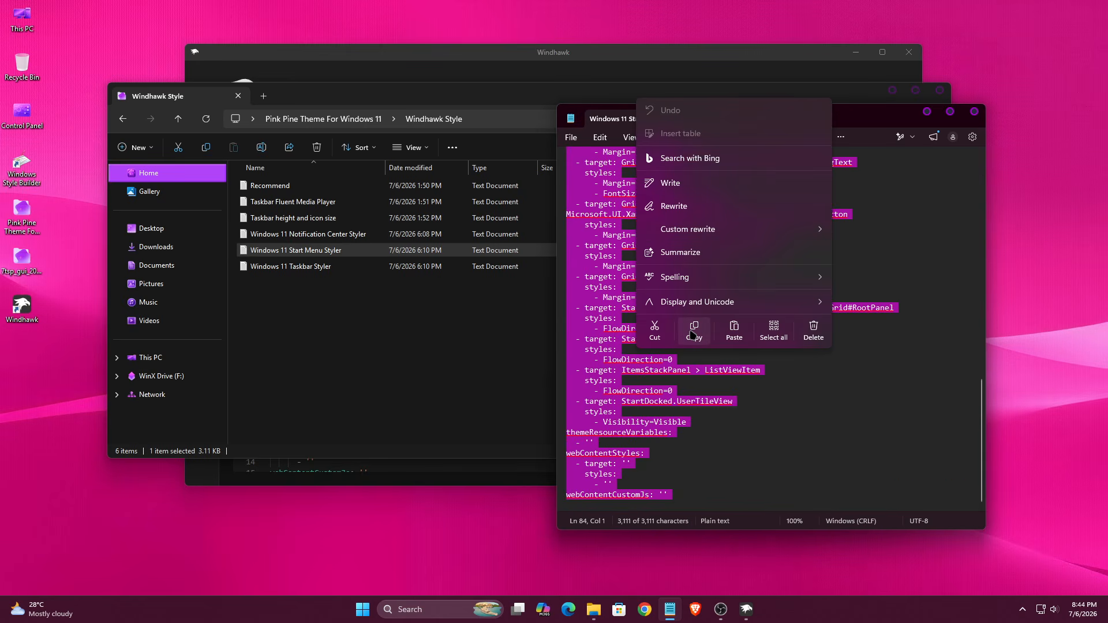
click(693, 330)
click(974, 112)
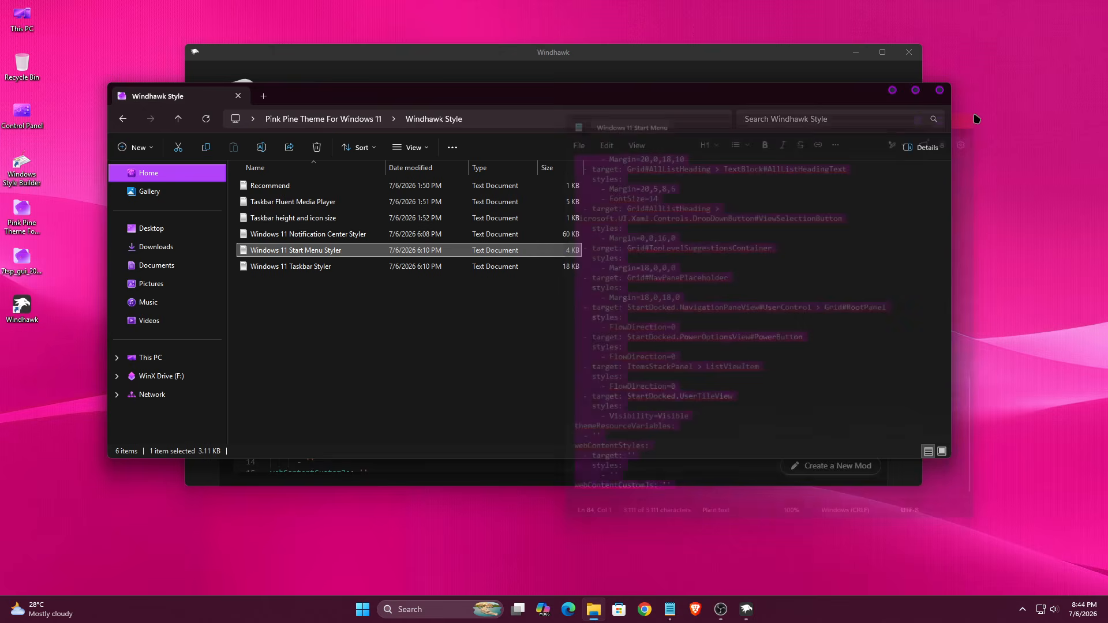
click(939, 90)
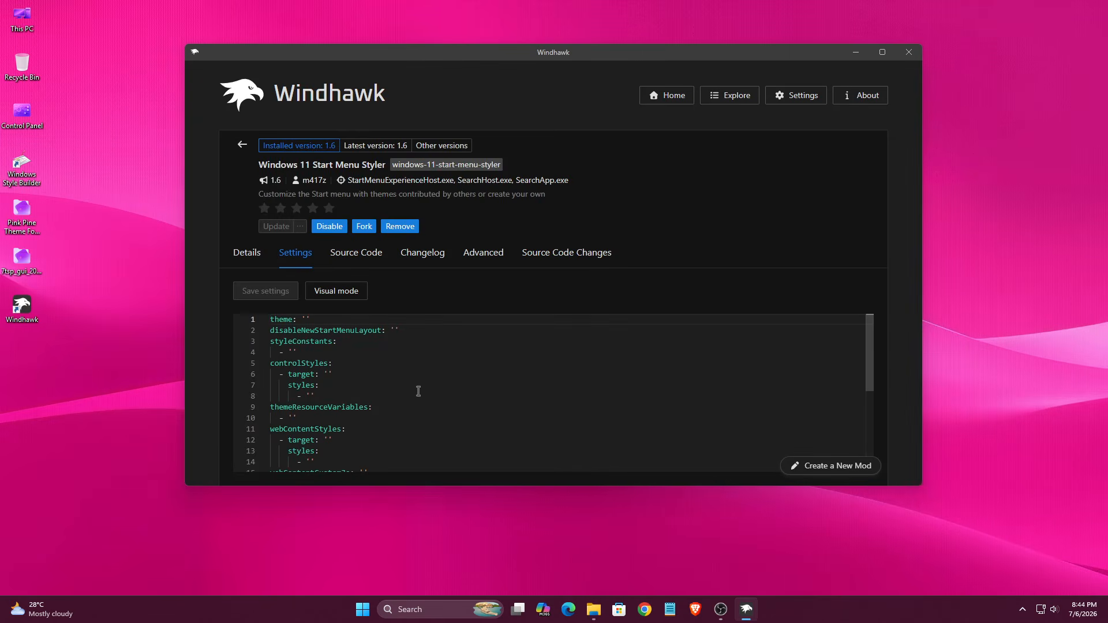
Step: Replace all of the Start Menu Styler's settings code with the copied style and save the settings
key(ctrl+a)
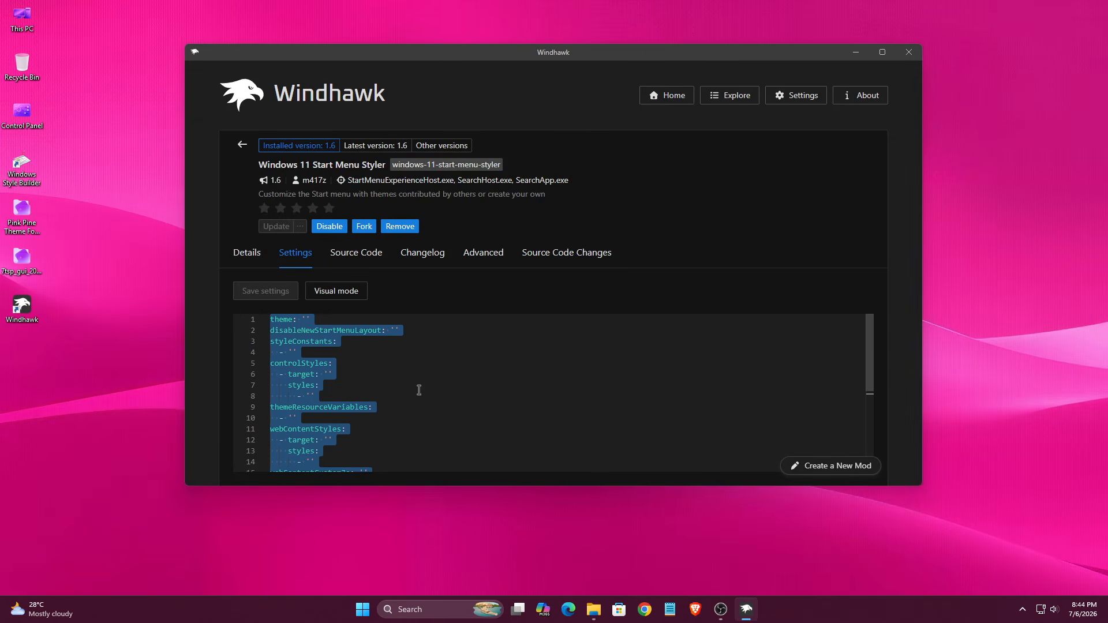
key(Delete)
right_click(291, 321)
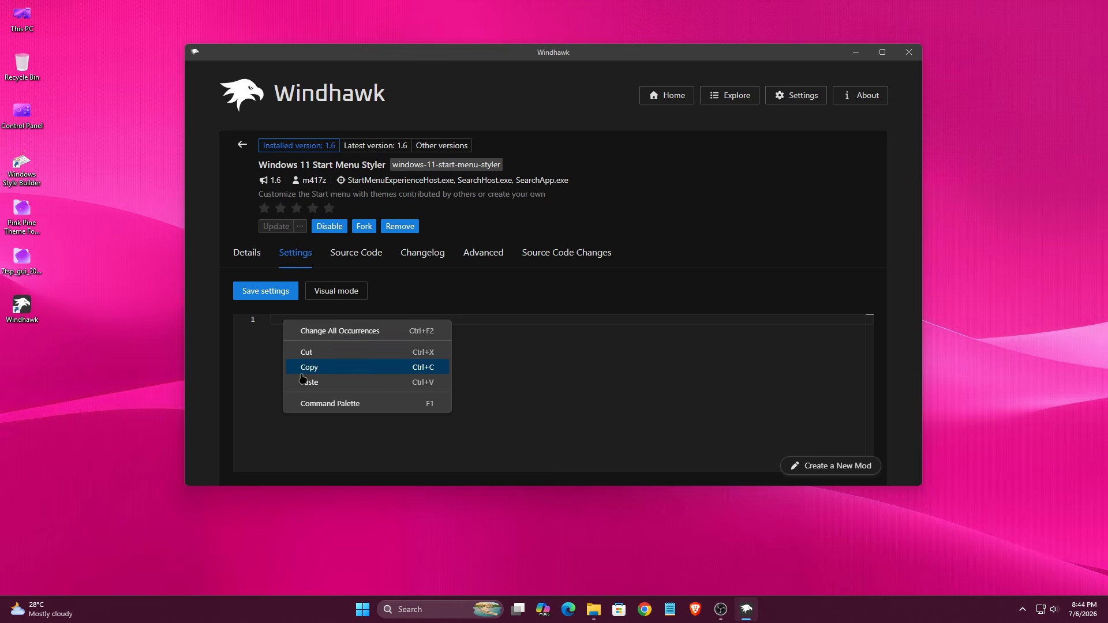
click(311, 387)
click(282, 304)
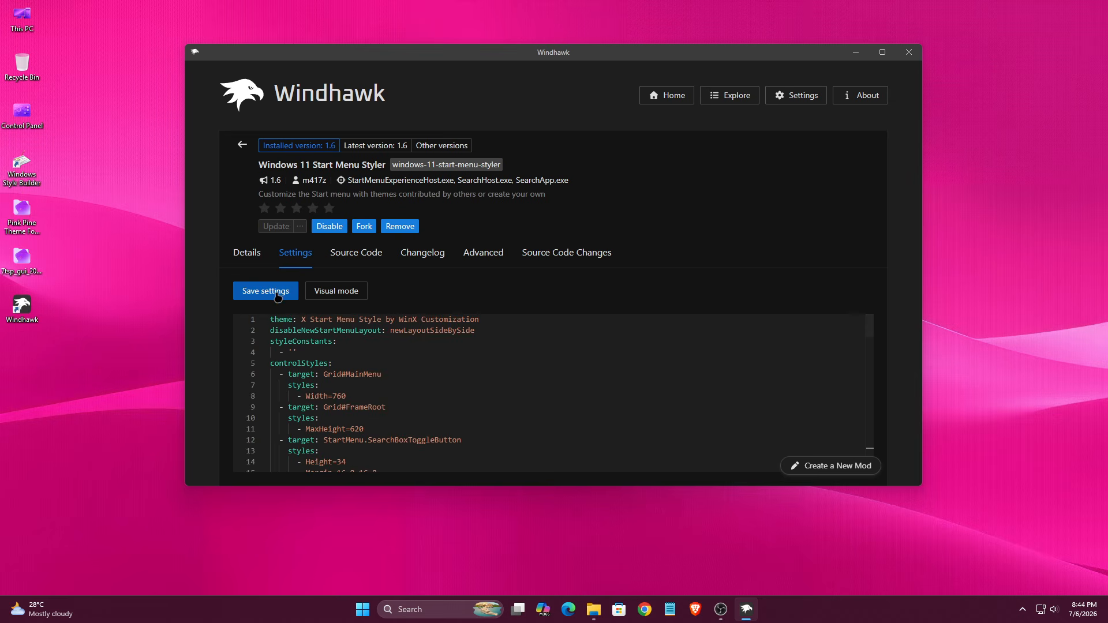
click(360, 609)
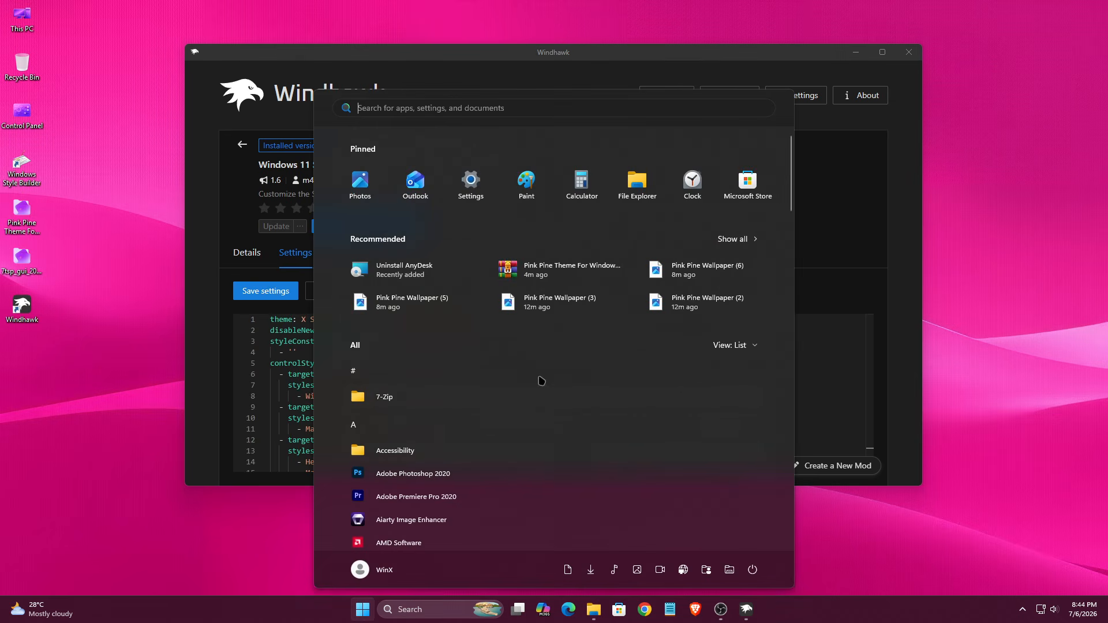
click(371, 601)
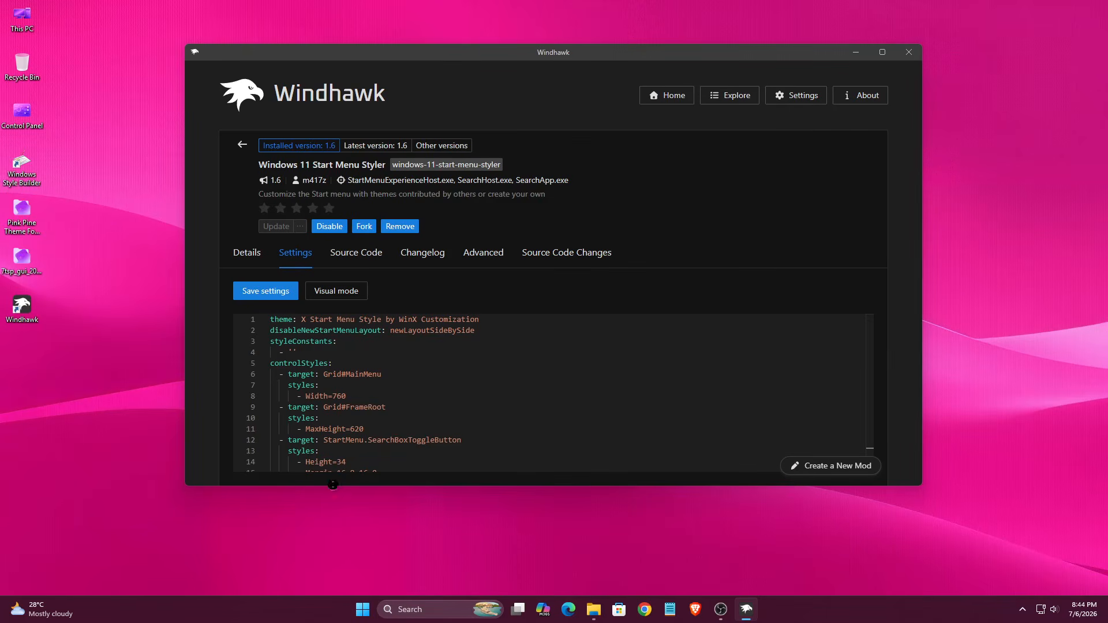
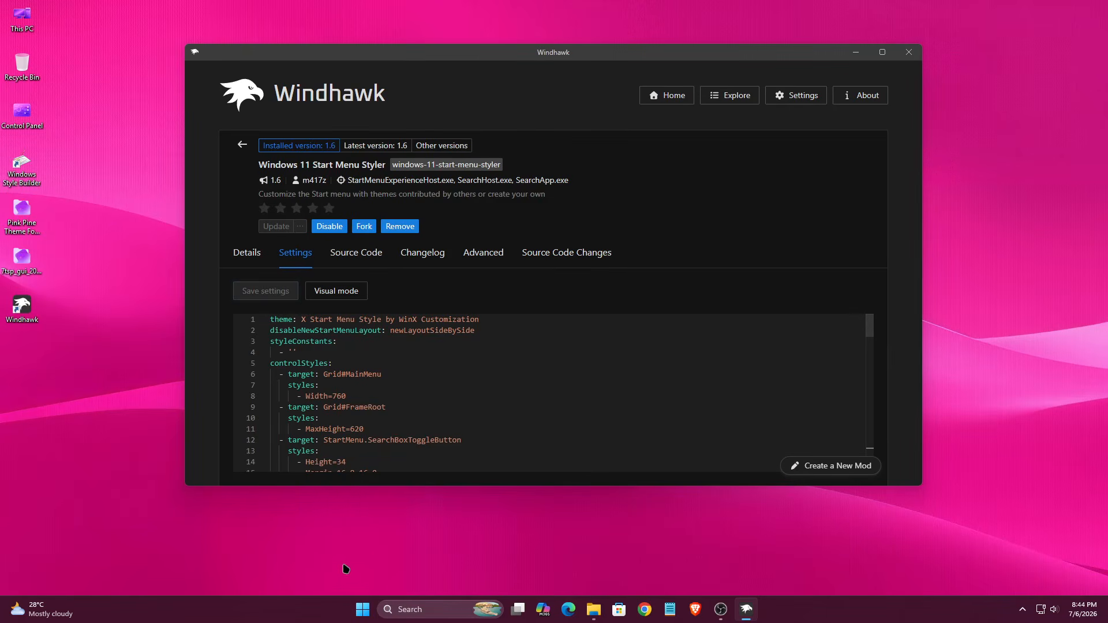
Step: Open the Start menu to check its new style, browse its app list and close it
click(364, 610)
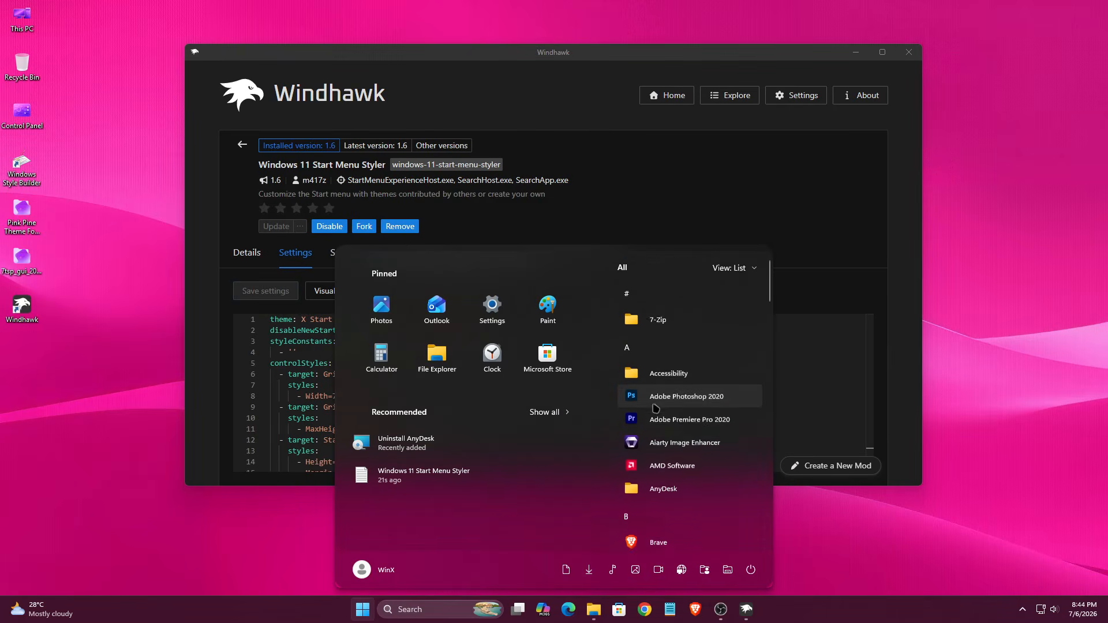
scroll(655, 484, down, 5)
scroll(655, 484, up, 1)
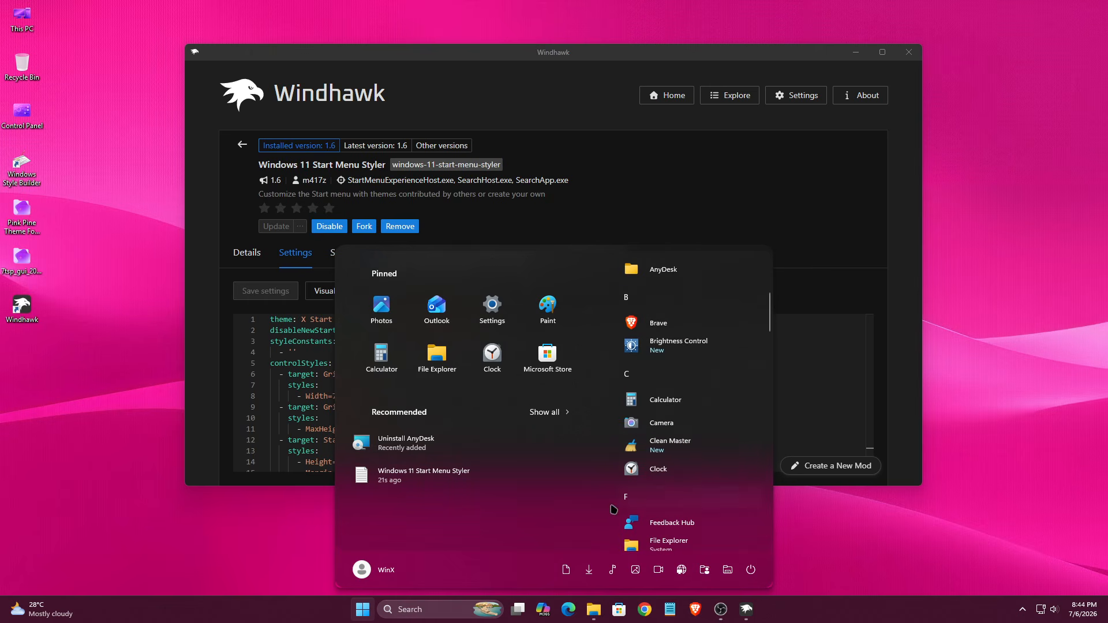
click(373, 614)
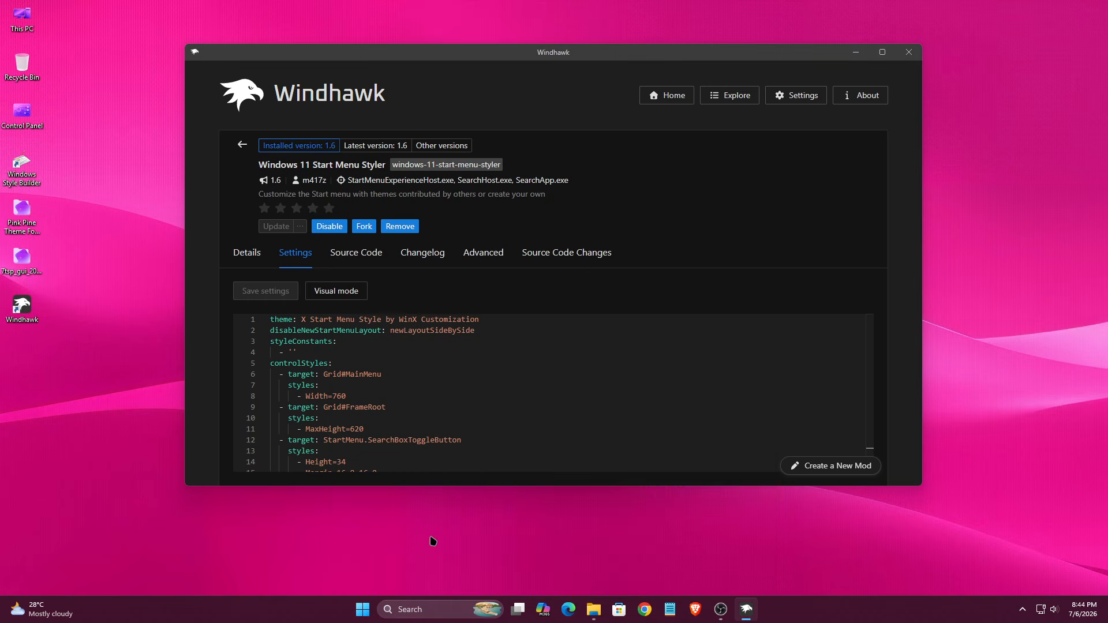
Step: Return to the mod list and install the Windows 11 Taskbar Styler mod, accepting the risk
click(239, 152)
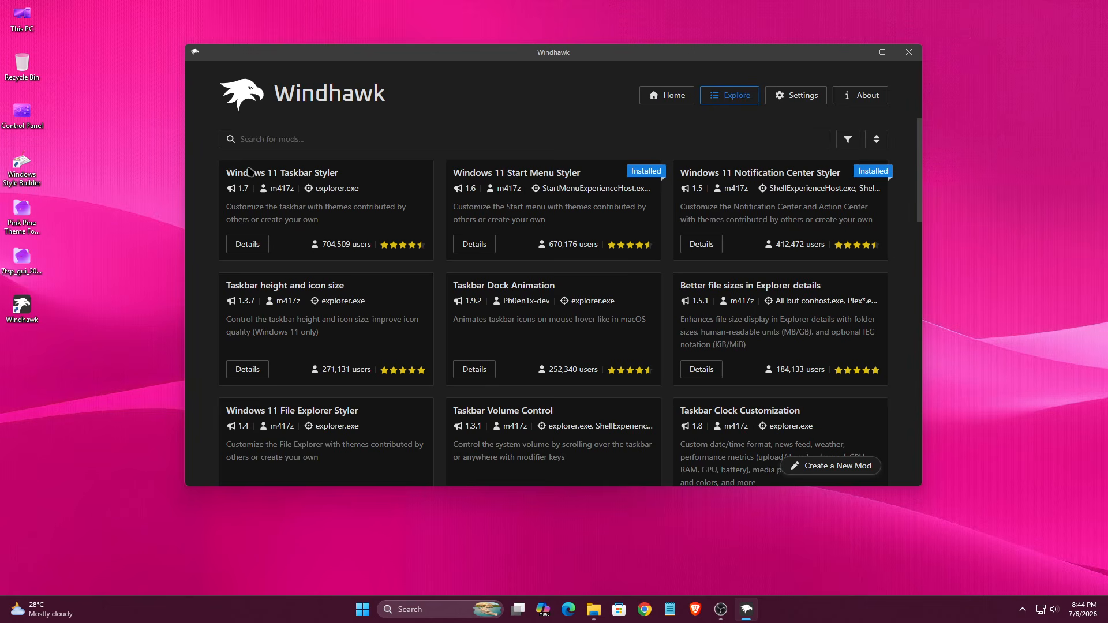
click(249, 244)
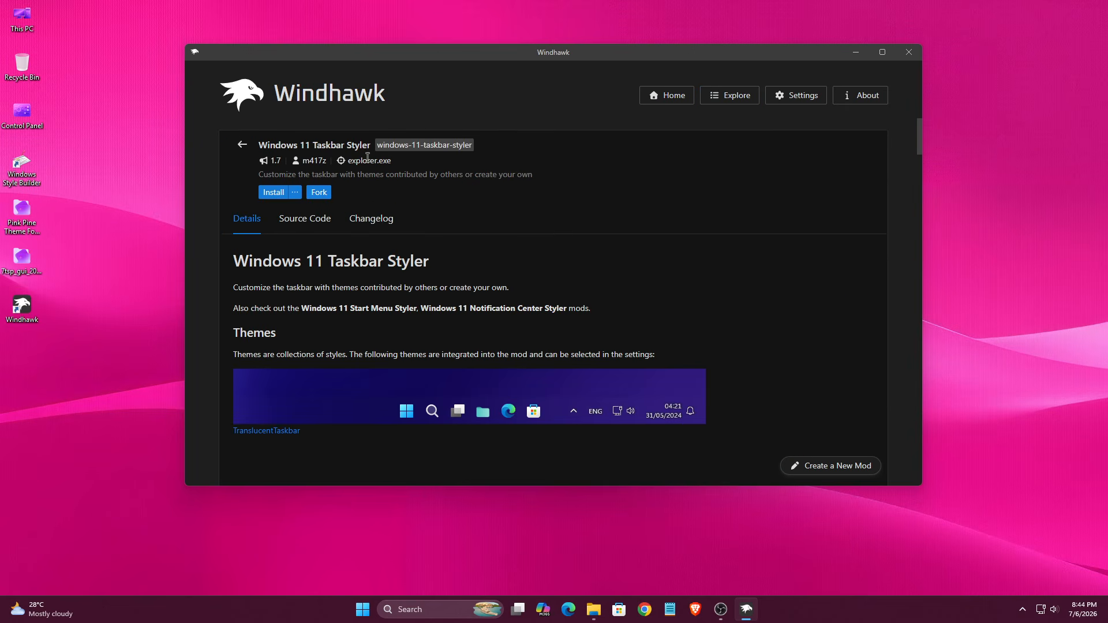
drag(370, 148, 261, 155)
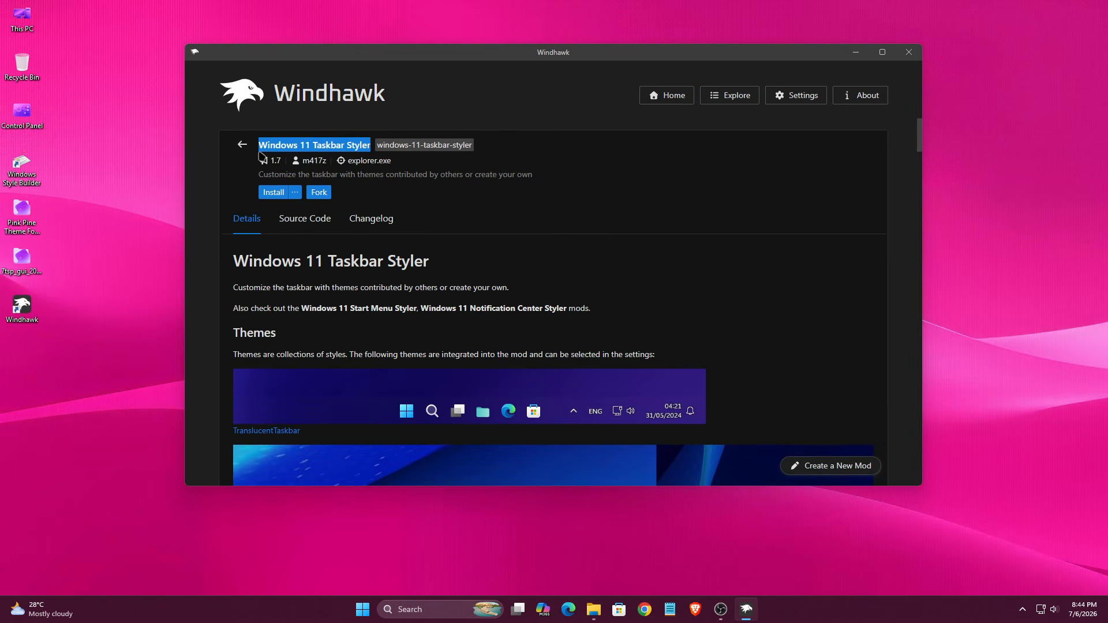
click(265, 192)
click(604, 376)
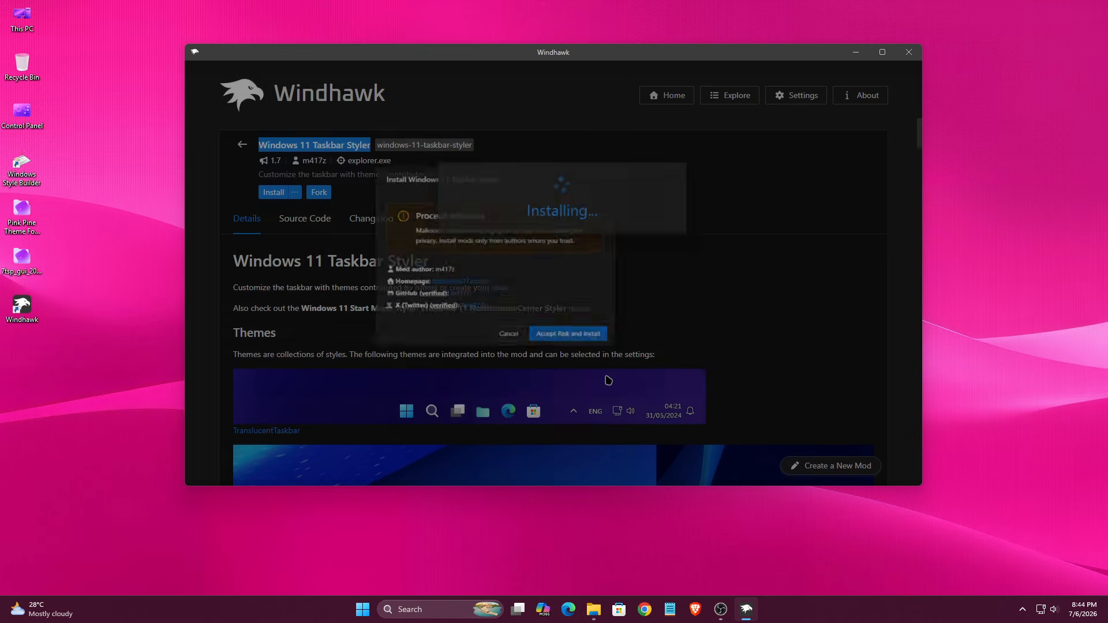
Step: Open the Taskbar Styler's settings and delete all of the default settings code
click(291, 252)
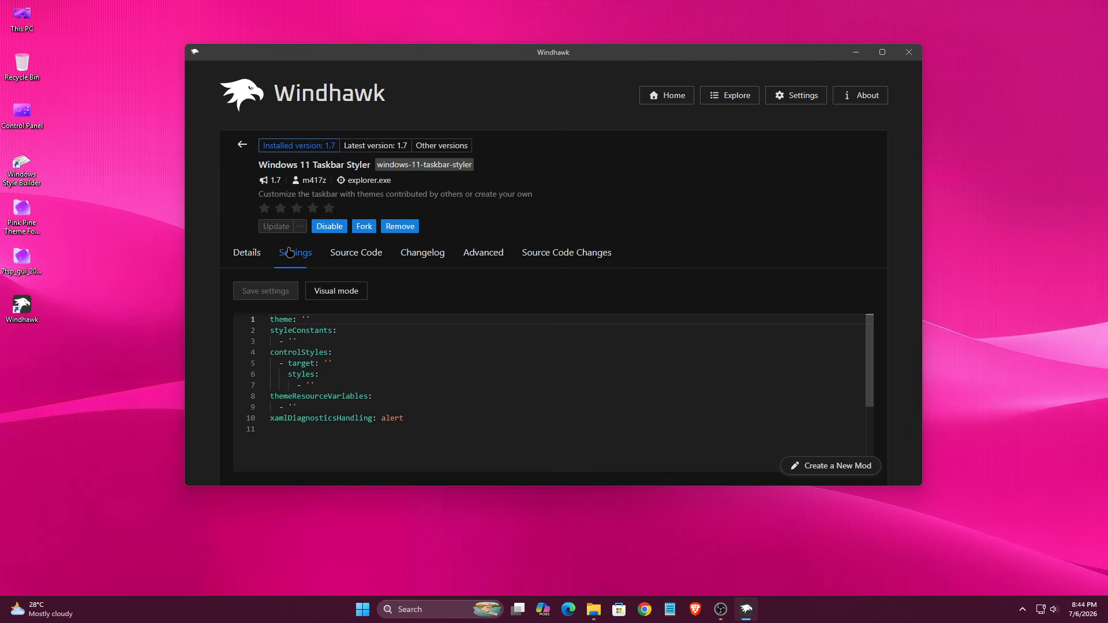
click(354, 427)
key(ctrl+a)
key(BackSpace)
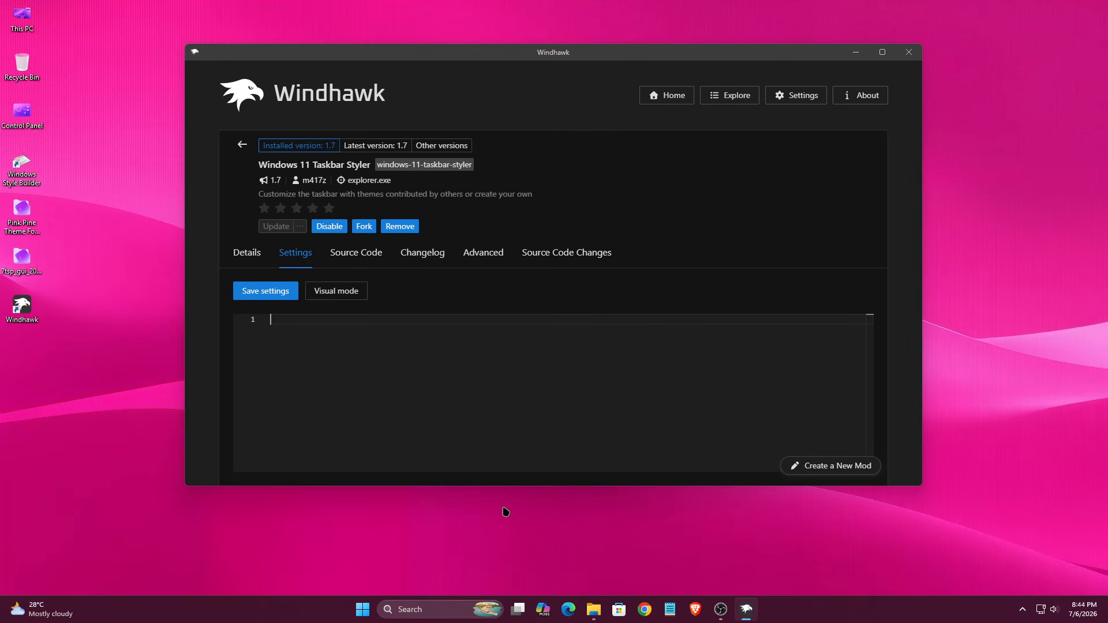
Step: Open the Windows 11 Taskbar Styler text file from the Windhawk Style folder and copy all of its text
click(593, 610)
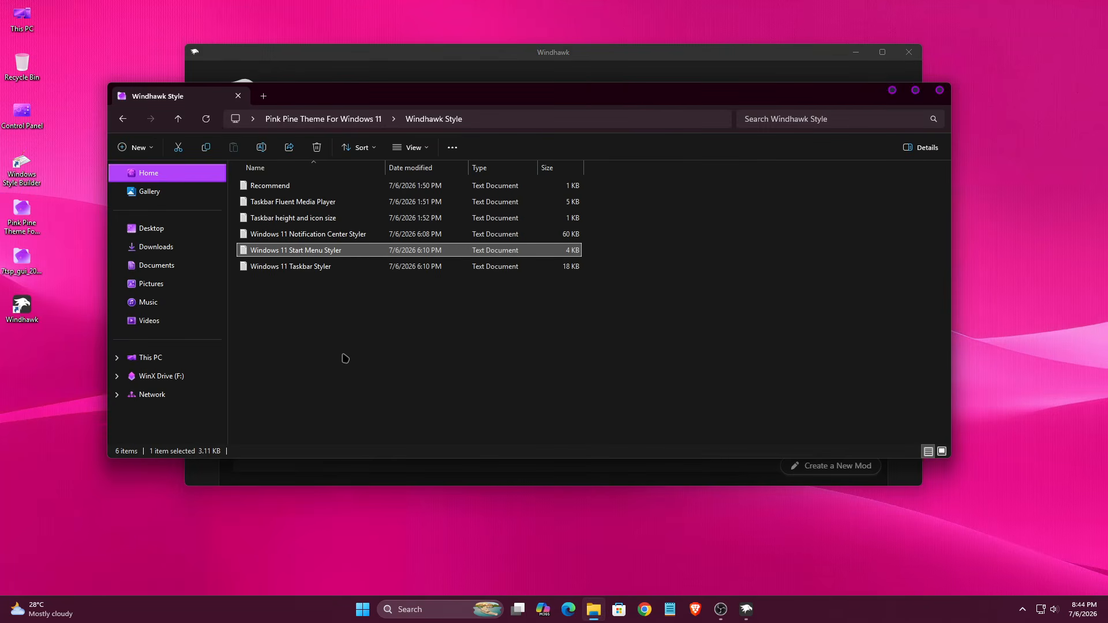
right_click(286, 267)
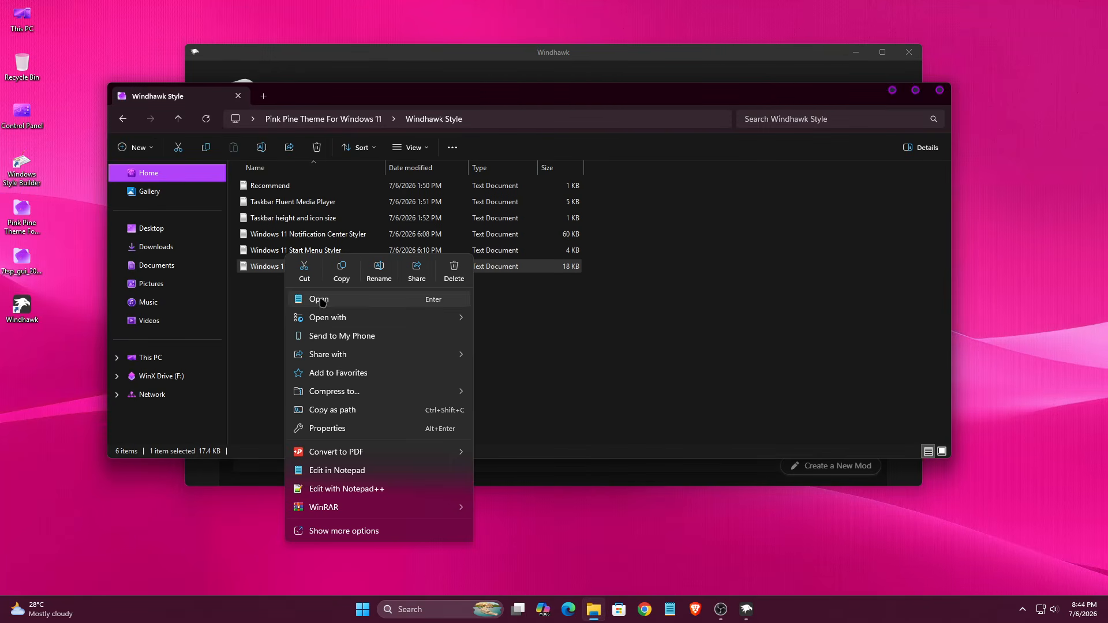
click(319, 299)
right_click(617, 297)
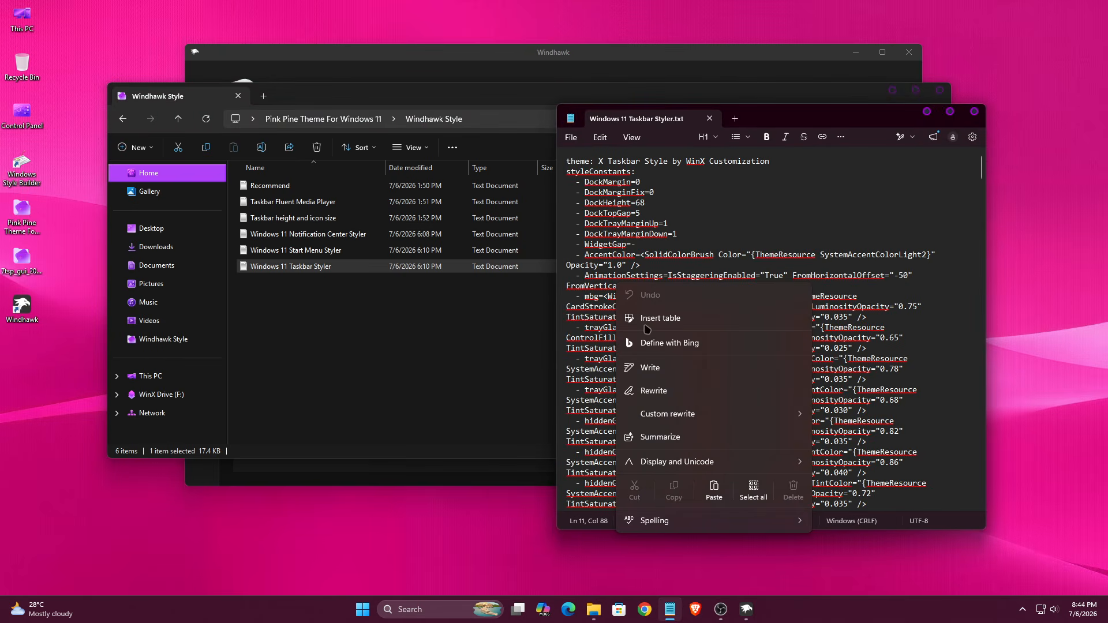
click(753, 491)
right_click(701, 463)
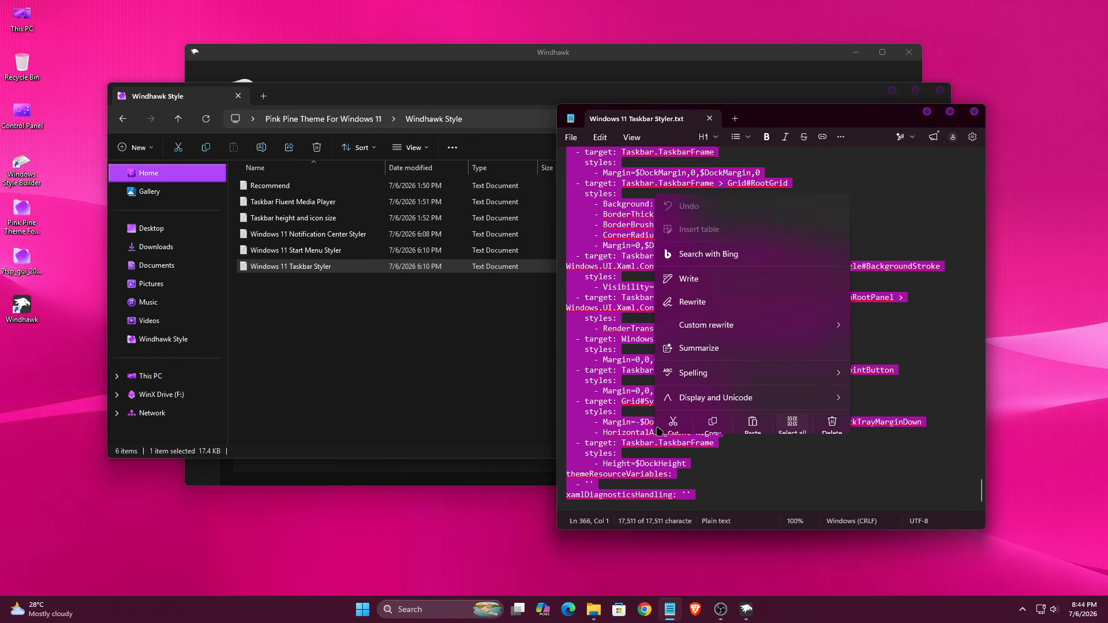
click(711, 406)
Step: Remove the Windhawk Style folder from Quick access, then clear the folder and text file windows away from the mod settings
right_click(194, 349)
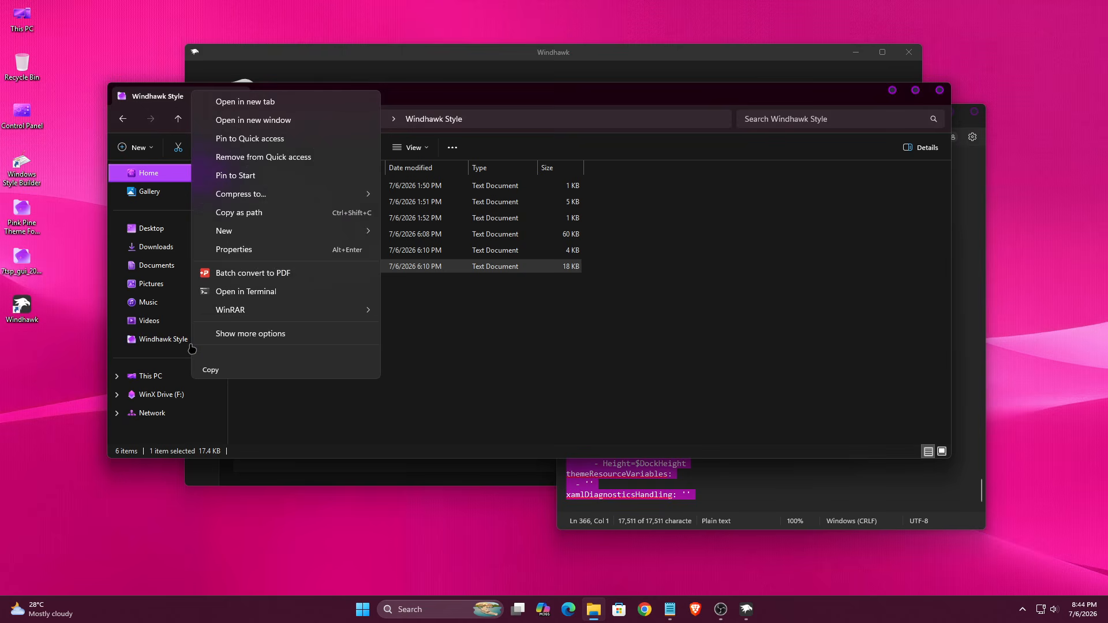
click(289, 155)
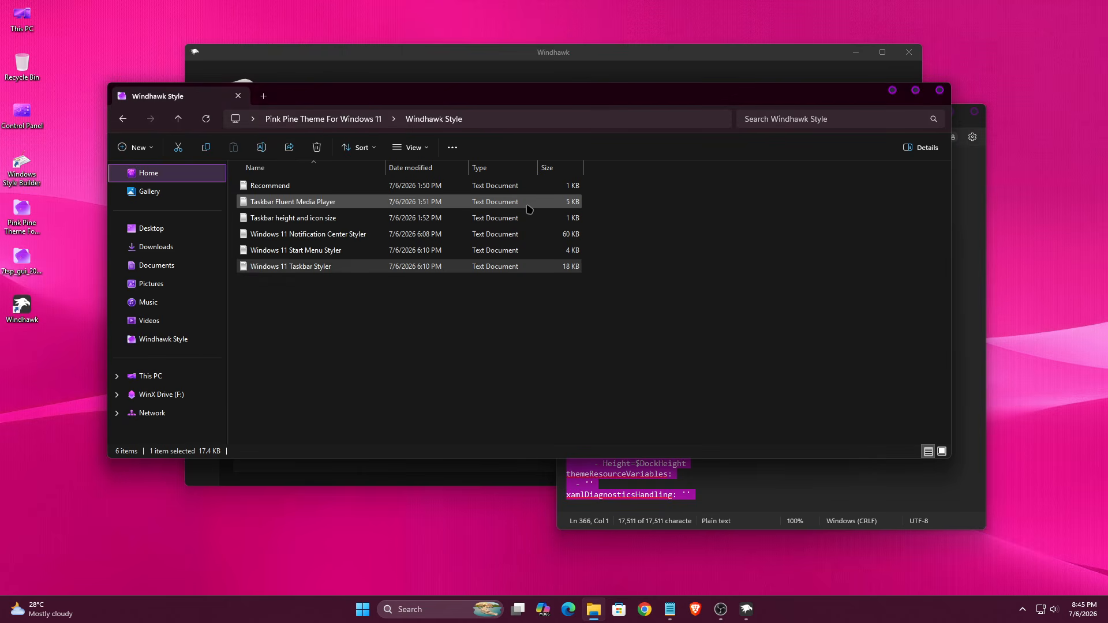
click(890, 92)
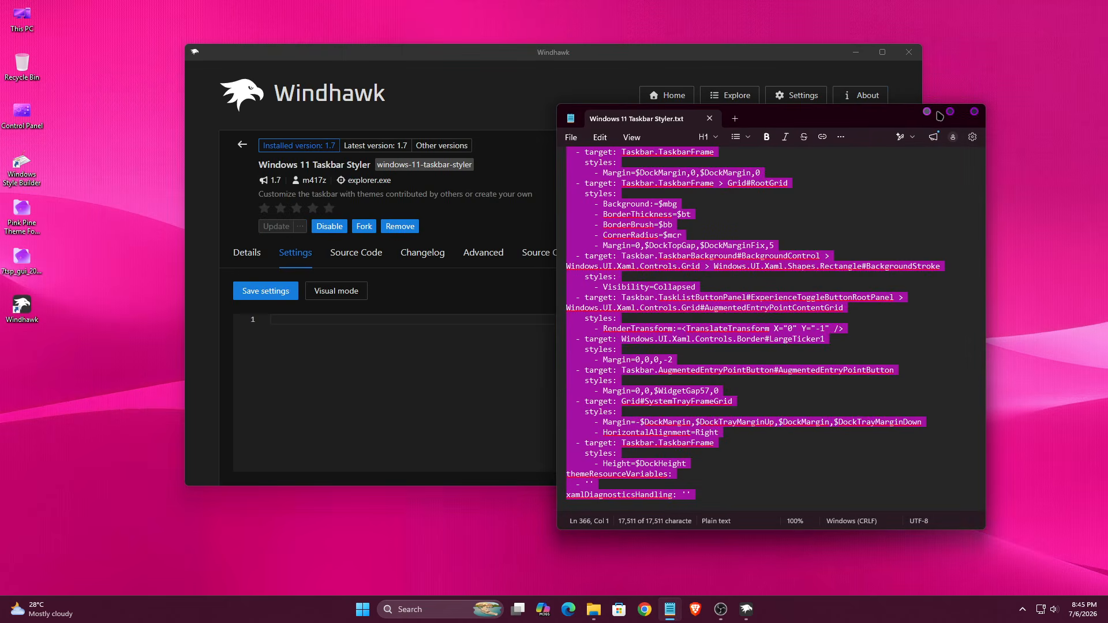
click(973, 113)
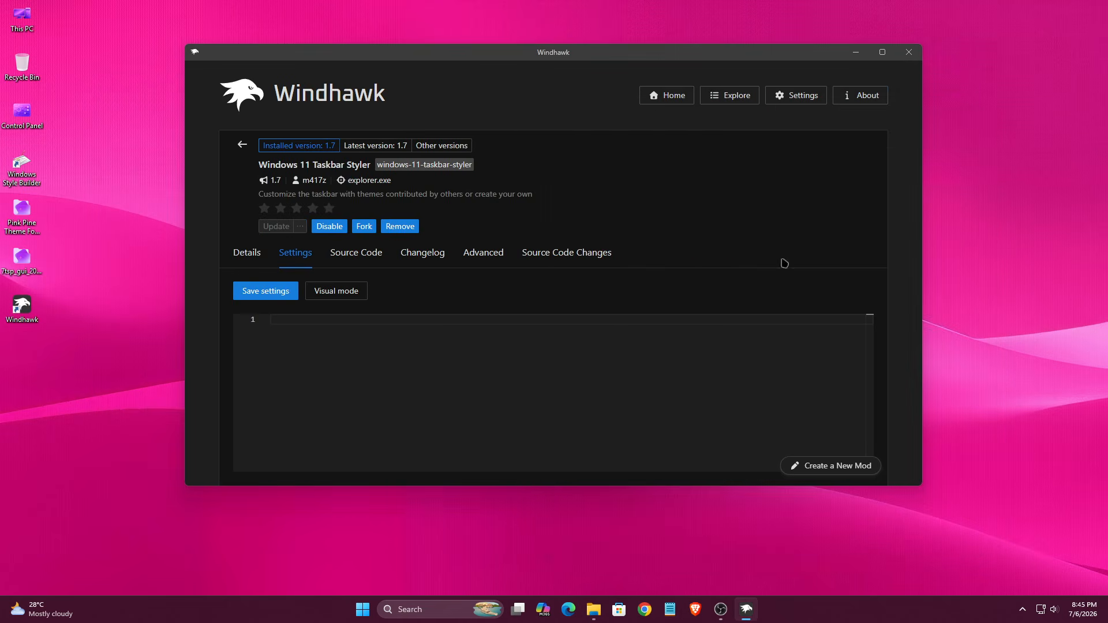
Step: Paste the copied style code into the Taskbar Styler's empty settings editor and save the settings
right_click(280, 321)
click(294, 382)
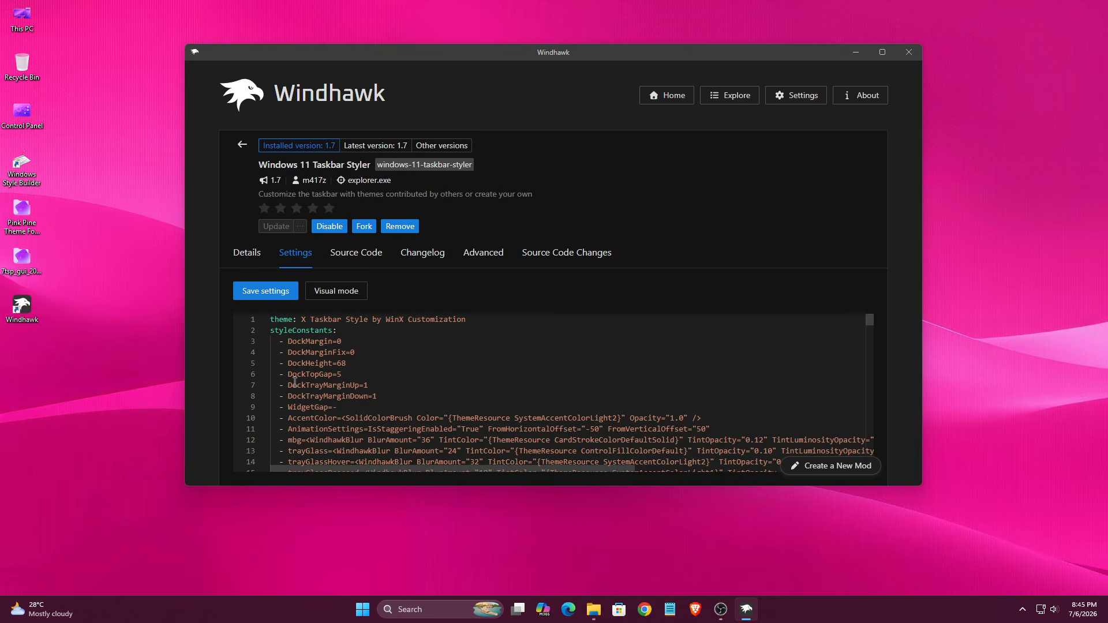
click(266, 291)
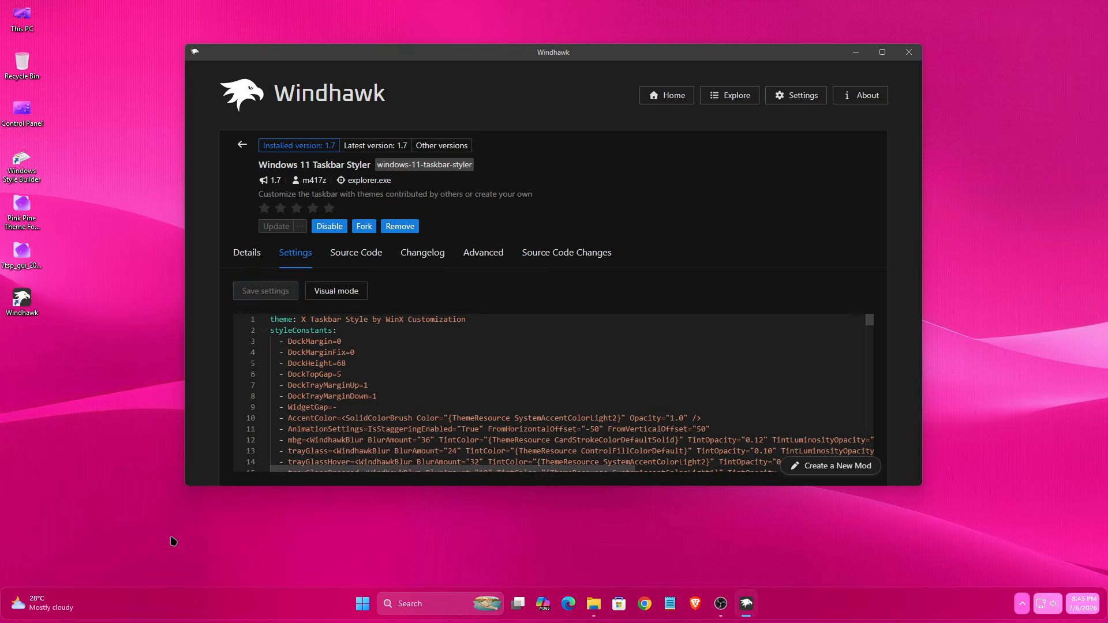
Step: Check the restyled tray by opening and closing the hidden icons, quick settings and notification flyouts
click(1021, 603)
click(1022, 603)
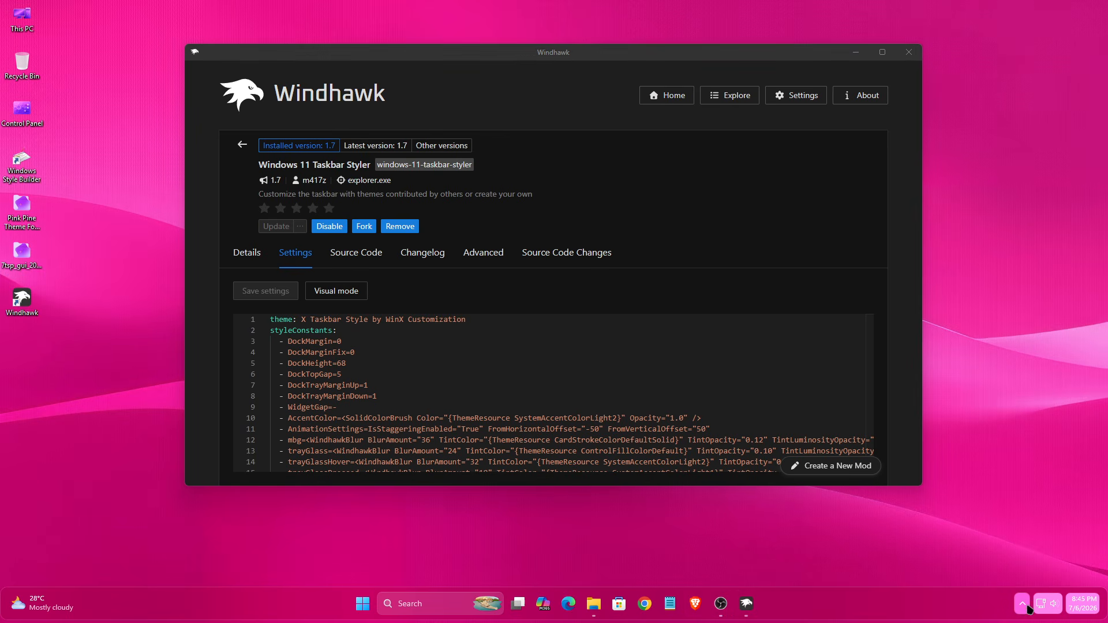
click(1048, 603)
click(1048, 603)
click(1083, 609)
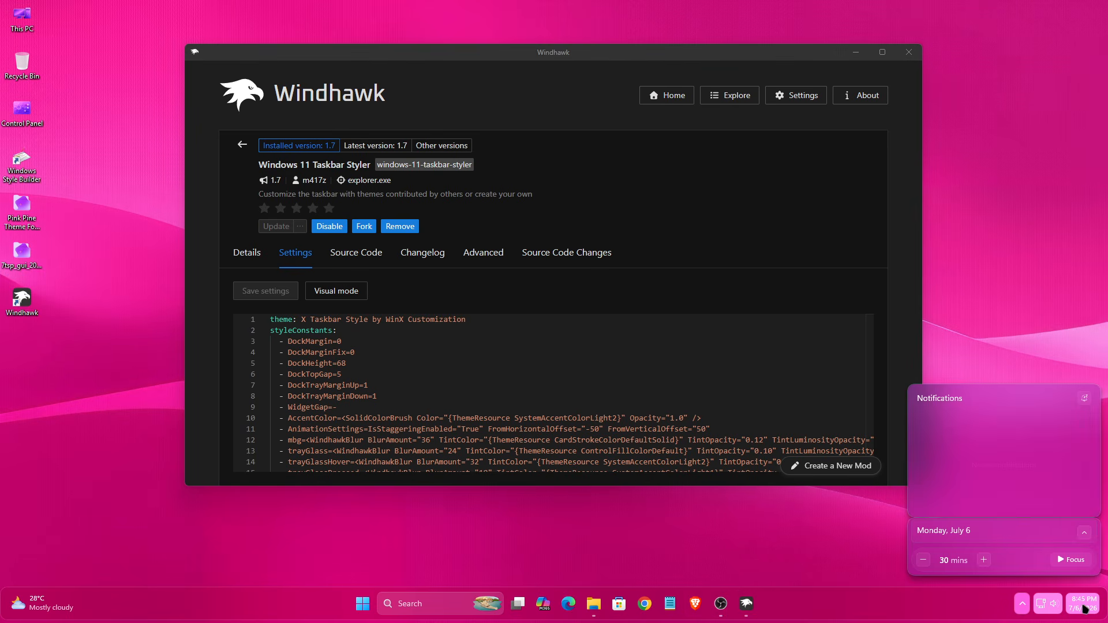
click(1084, 609)
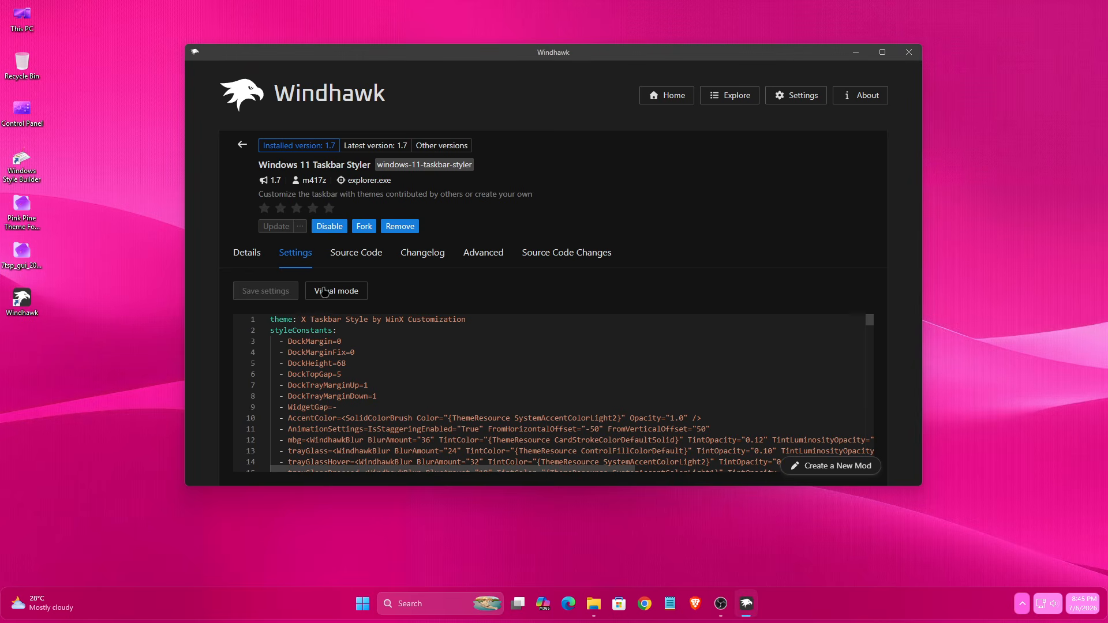
Step: Return to the mod list and install the Taskbar height and icon size mod, accepting the risk
click(241, 146)
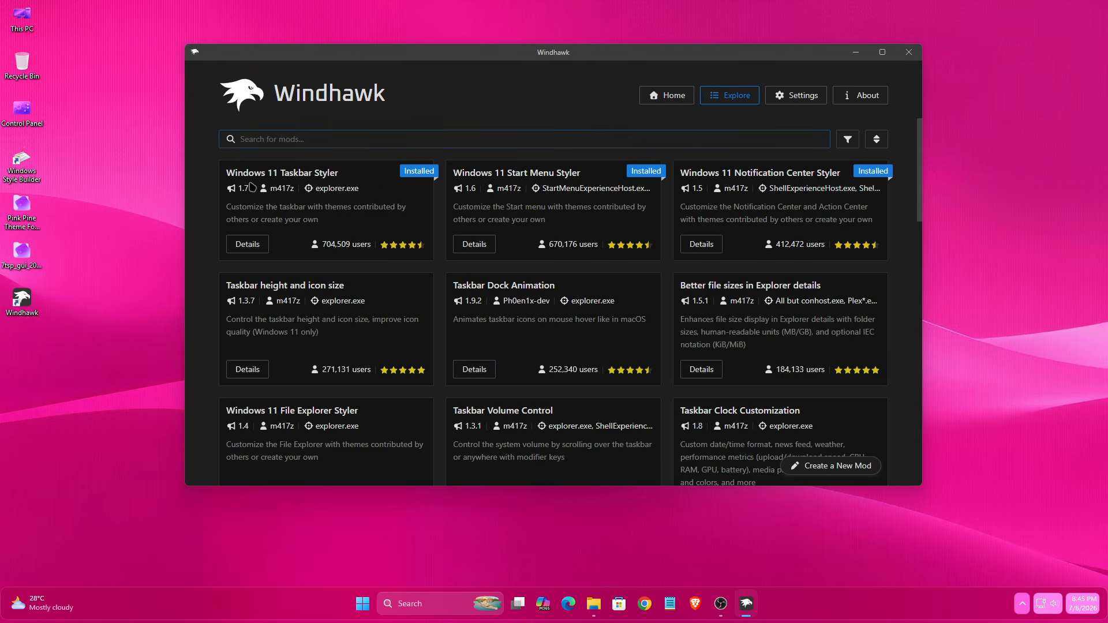
drag(338, 285, 222, 288)
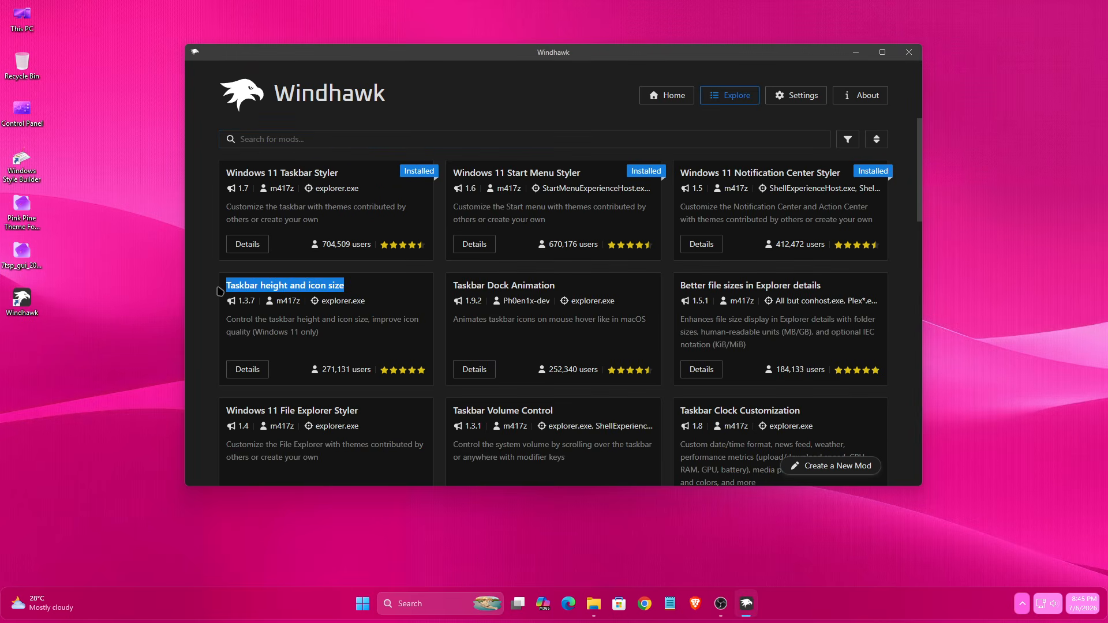
click(248, 369)
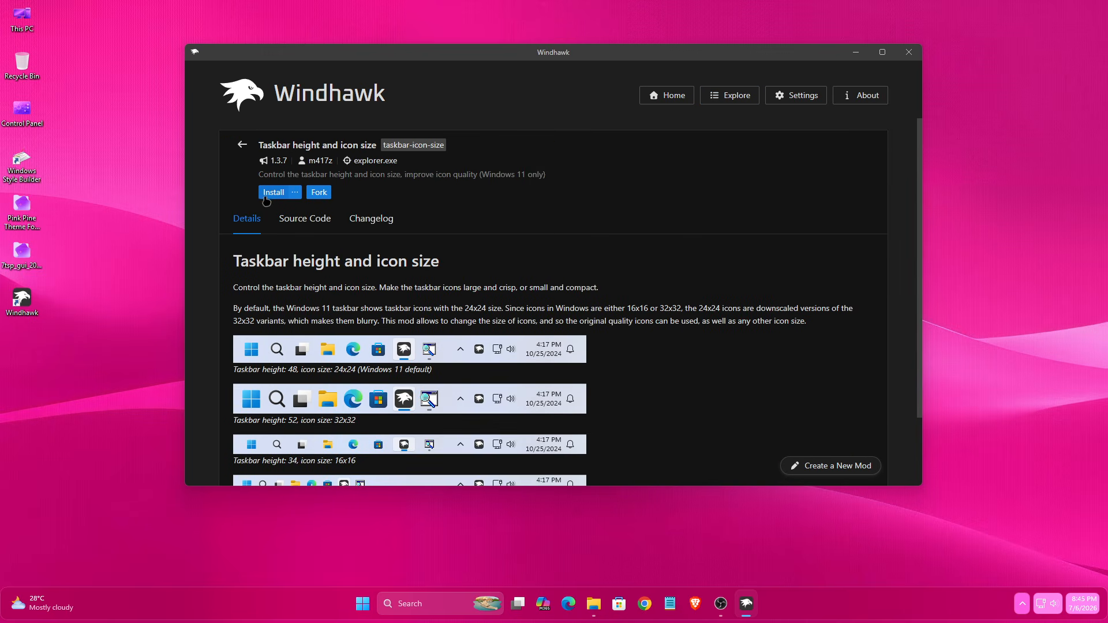
click(267, 195)
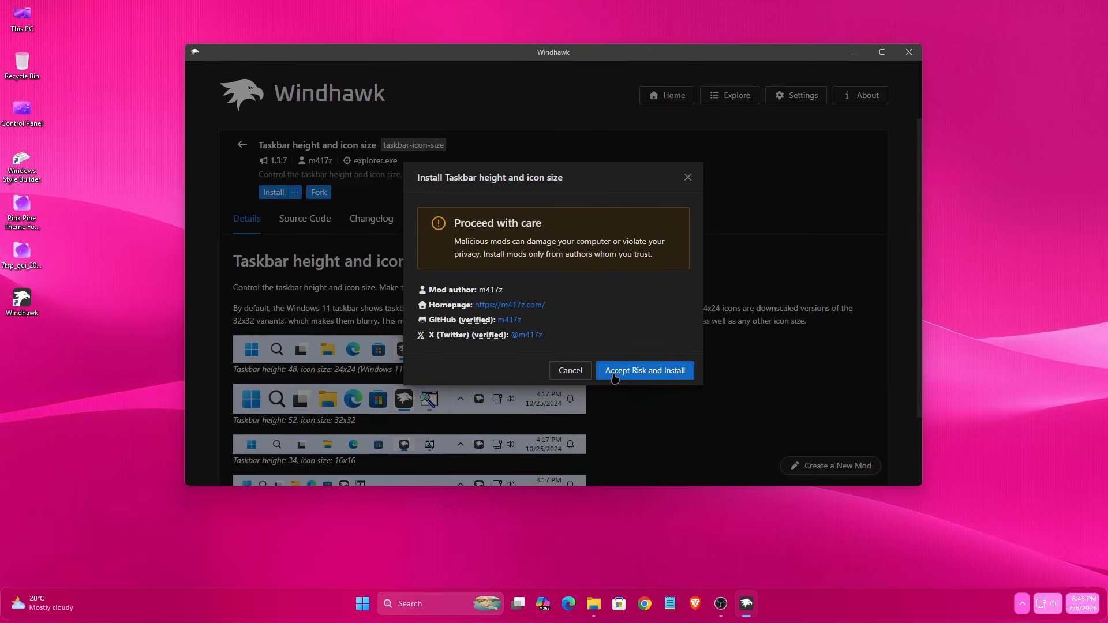
click(615, 375)
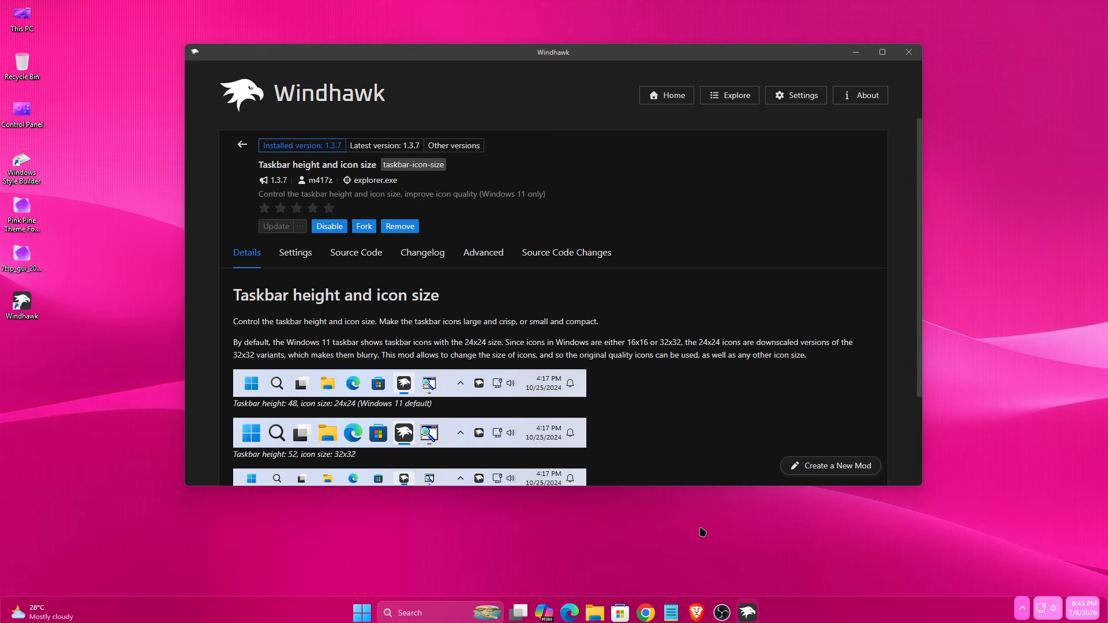
Step: Copy all the text of the Taskbar height and icon size file in the Windhawk Style folder, and return to Windhawk
click(594, 612)
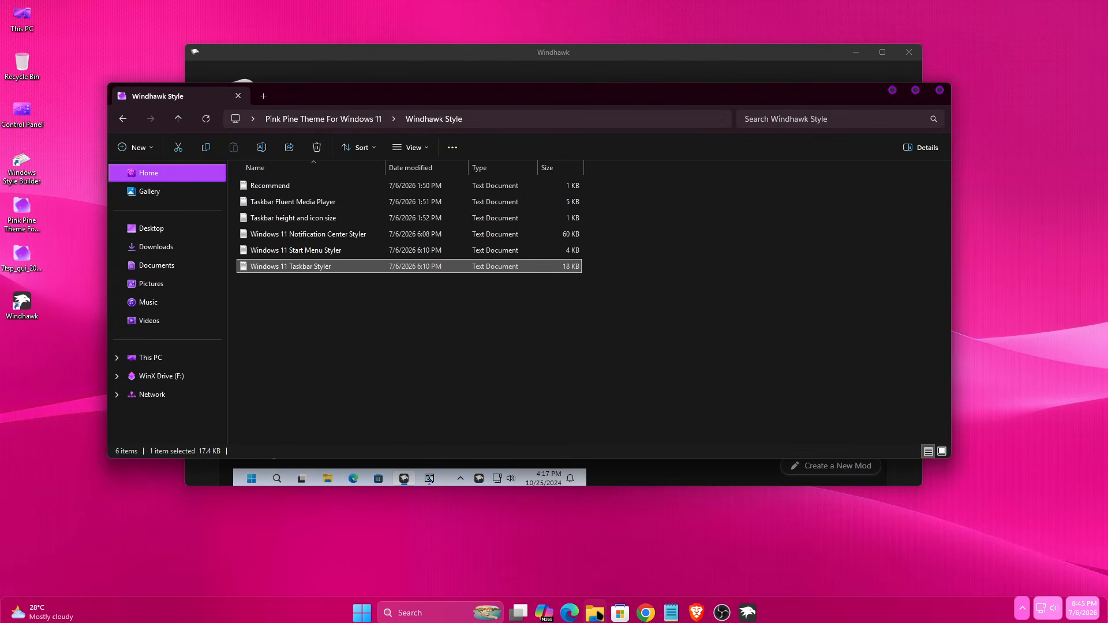
right_click(286, 220)
click(318, 263)
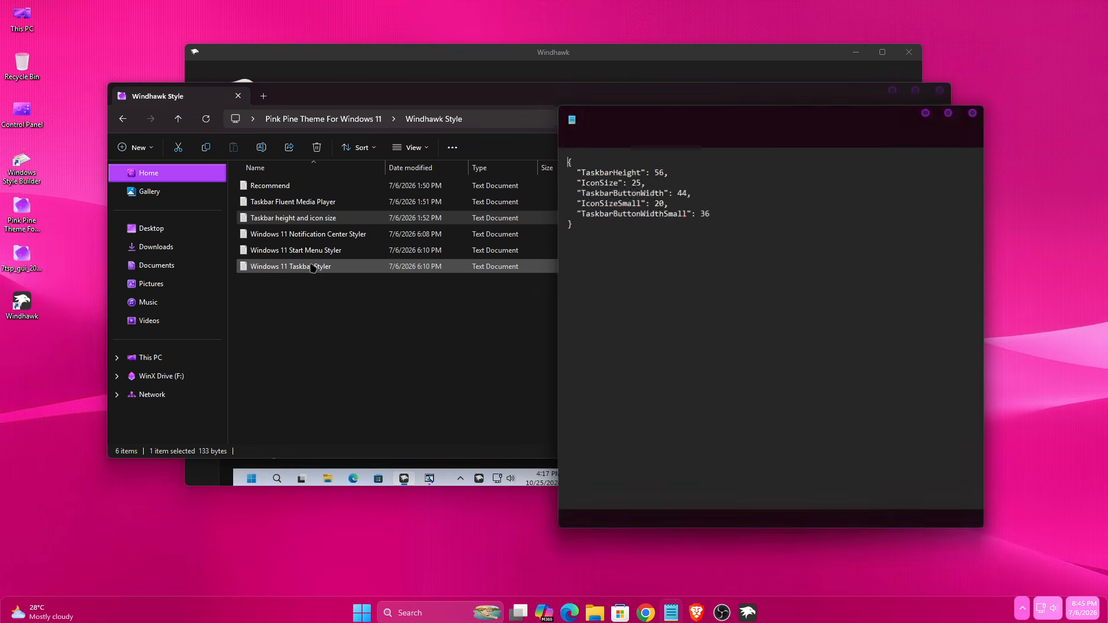
drag(571, 225, 526, 149)
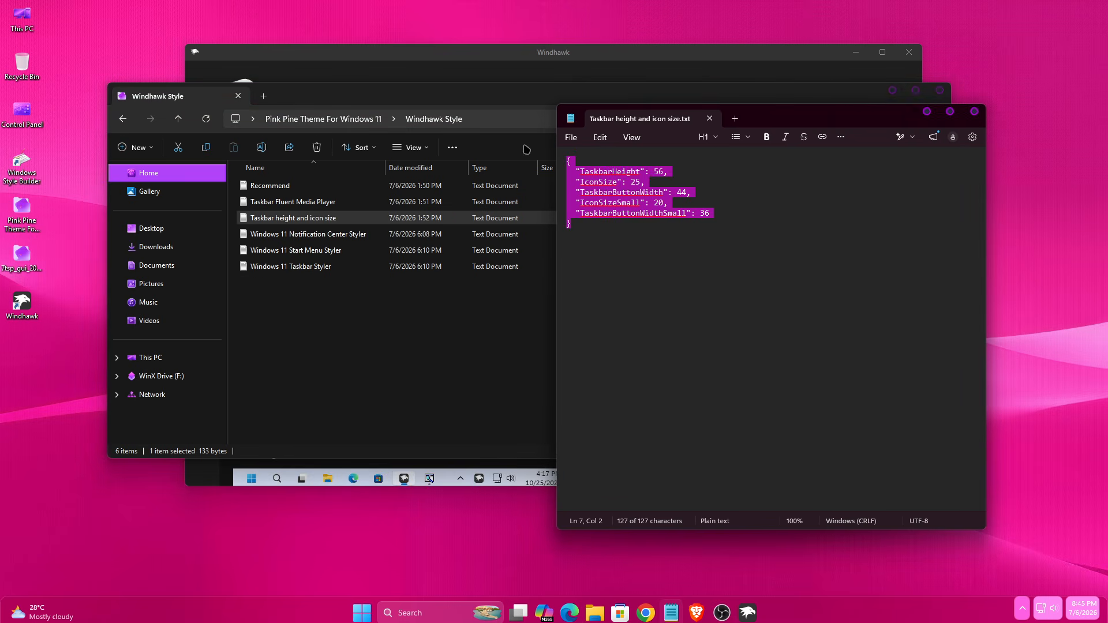
right_click(602, 179)
click(657, 198)
click(978, 119)
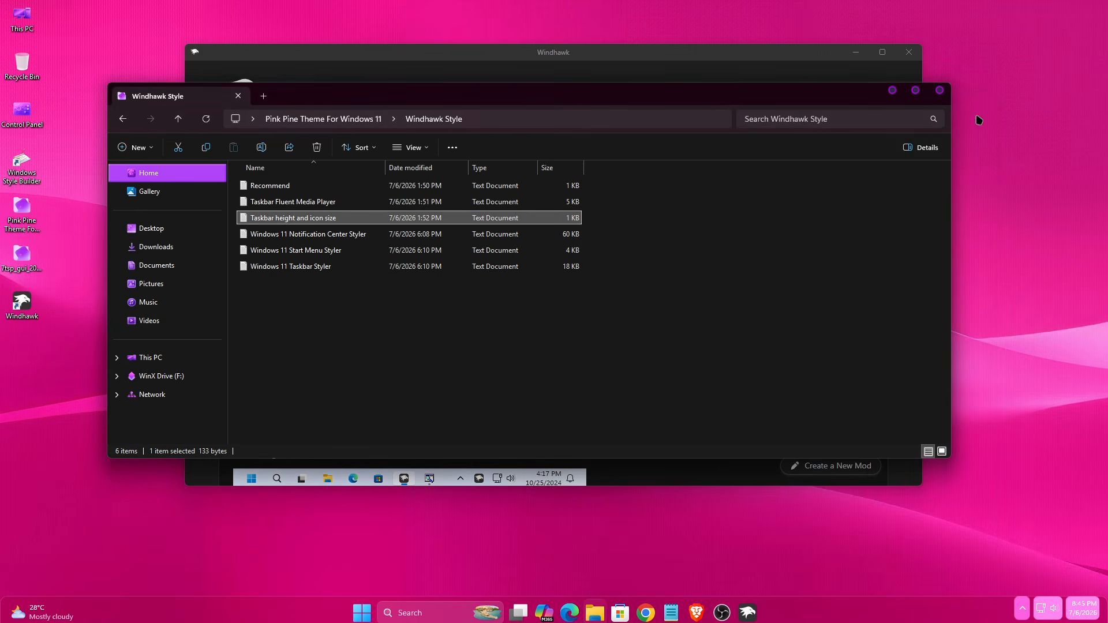
click(939, 90)
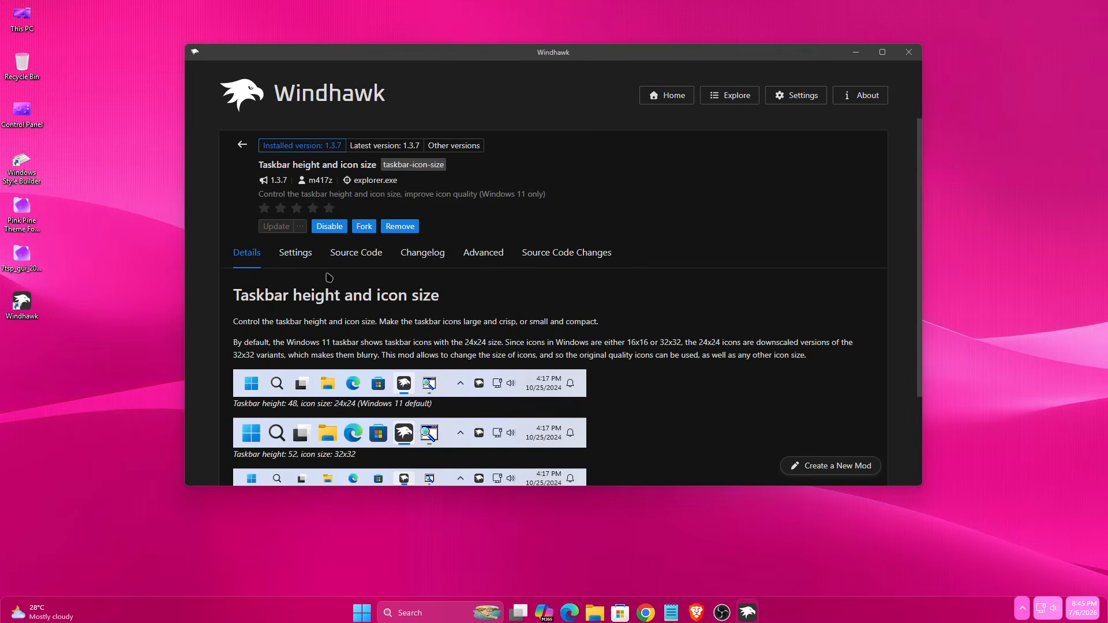
Step: Replace the mod's advanced settings text with the copied values (taskbar height 56, icon size 25), save it and return to the mod list
click(482, 253)
scroll(458, 393, down, 2)
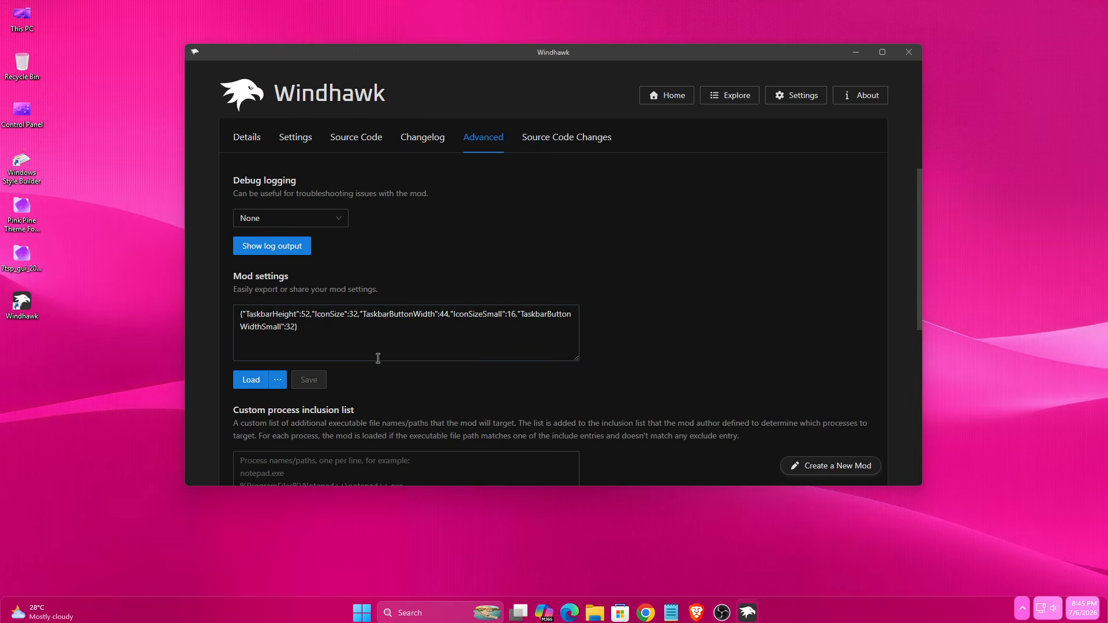
click(369, 354)
key(ctrl+a)
right_click(269, 338)
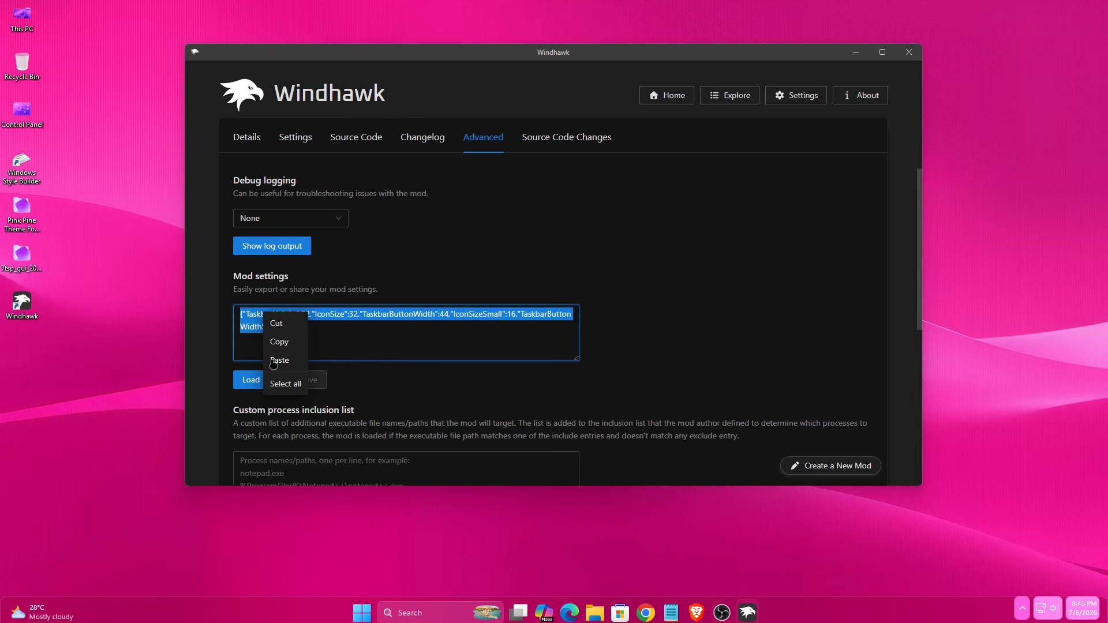
click(280, 360)
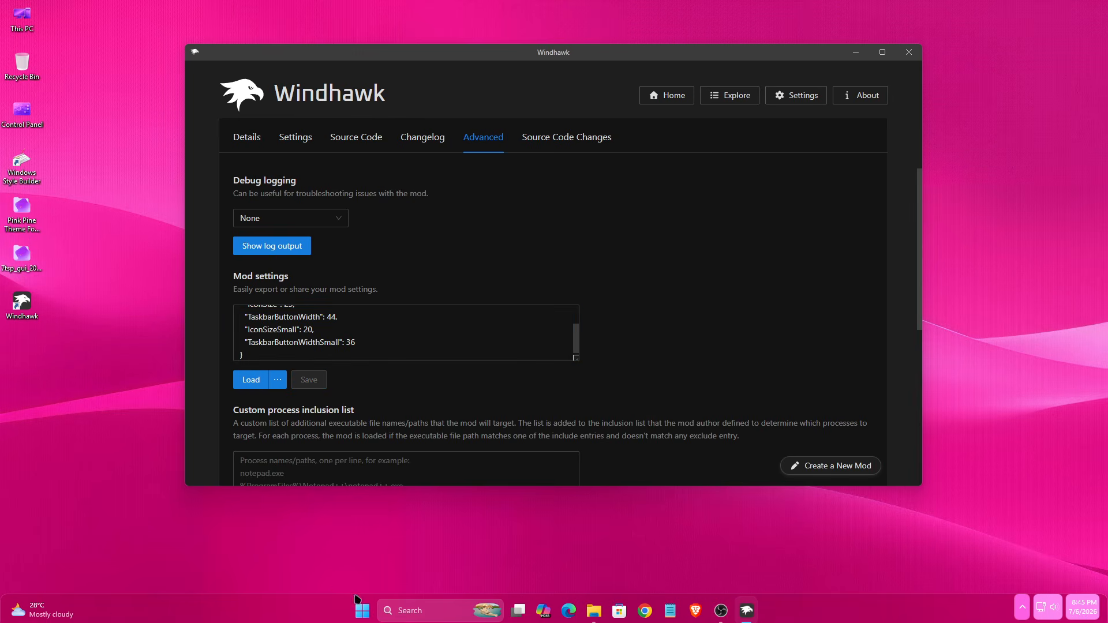
scroll(706, 381, up, 2)
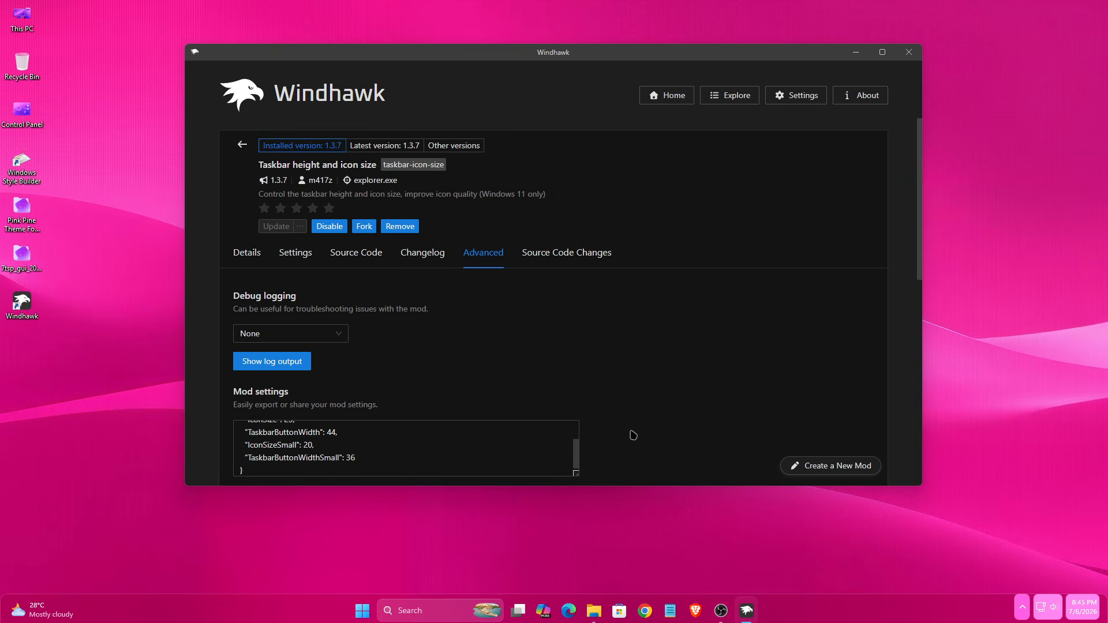
click(243, 148)
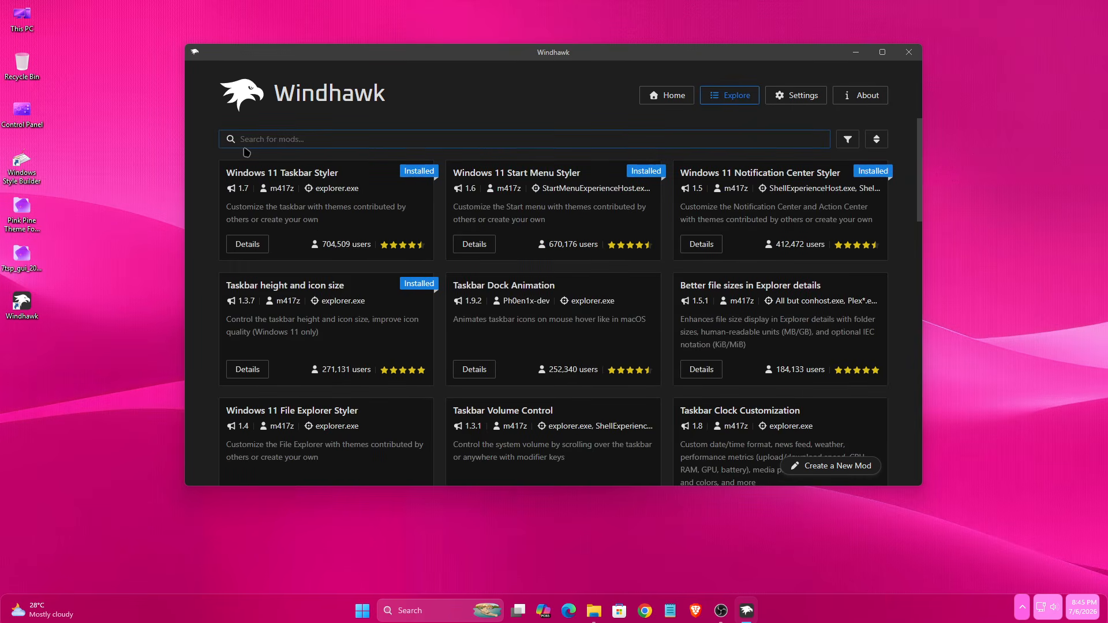
Step: Set Search to Hide in the Windows taskbar personalization settings and close the settings window
right_click(286, 618)
click(310, 586)
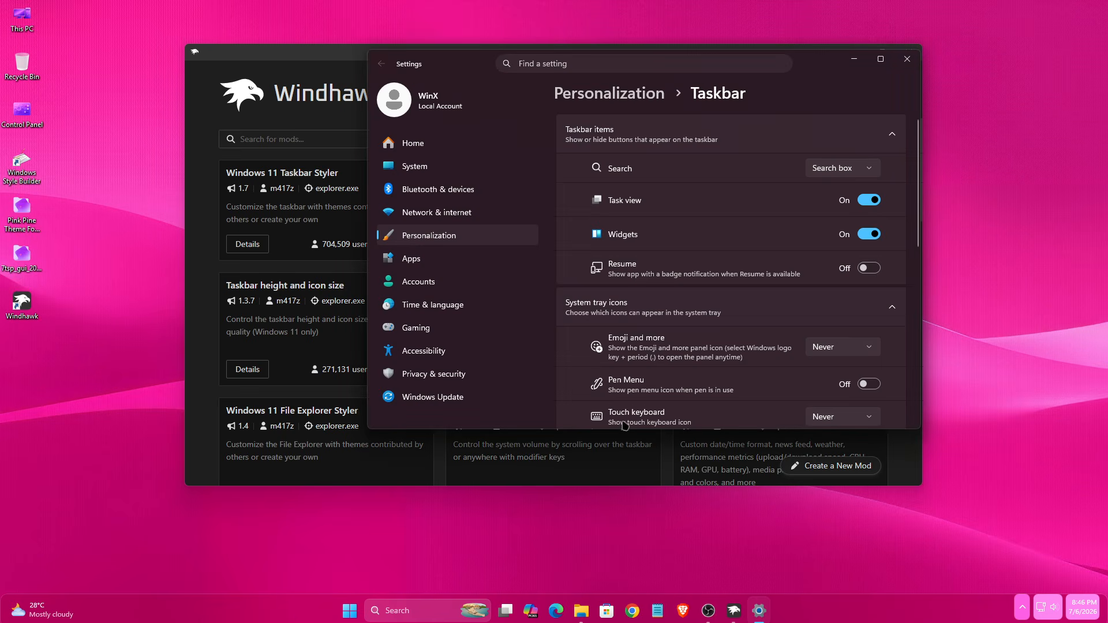
click(833, 173)
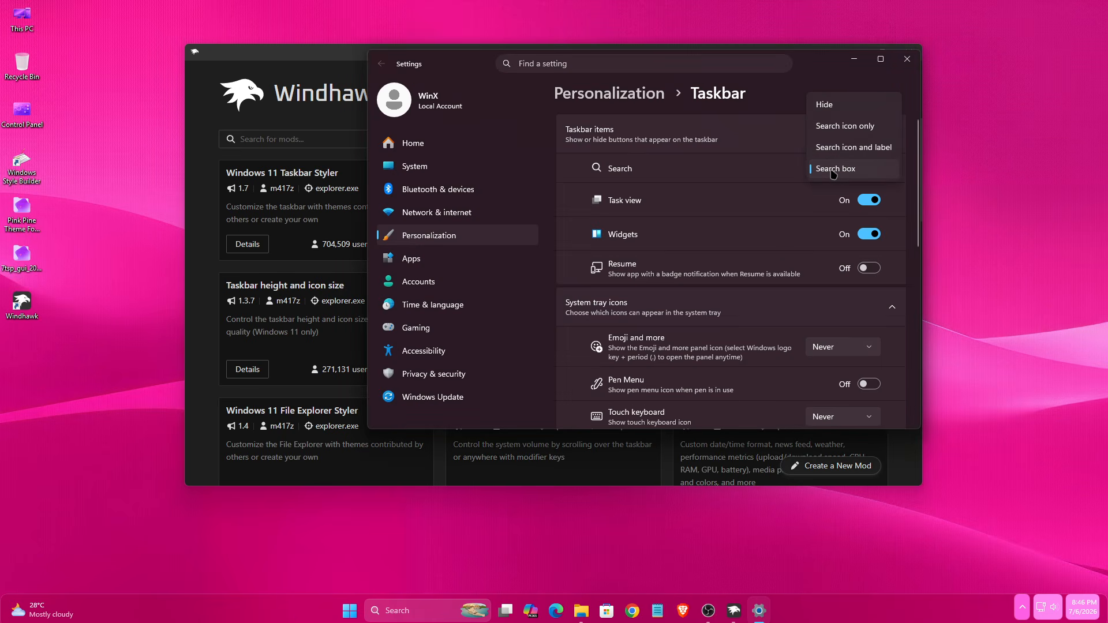
click(843, 110)
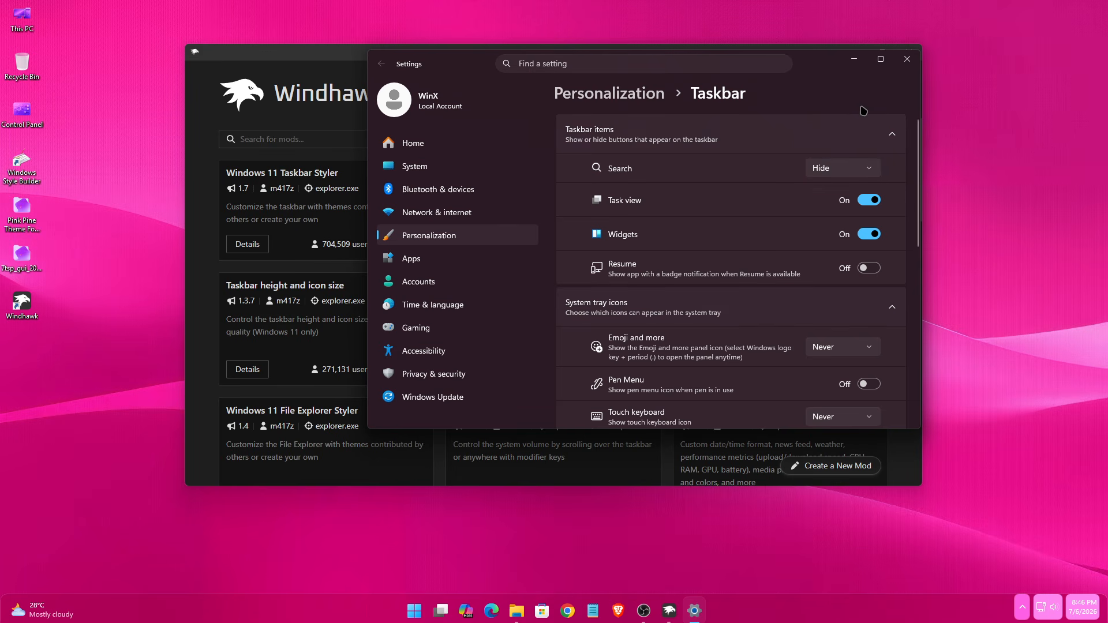
click(907, 60)
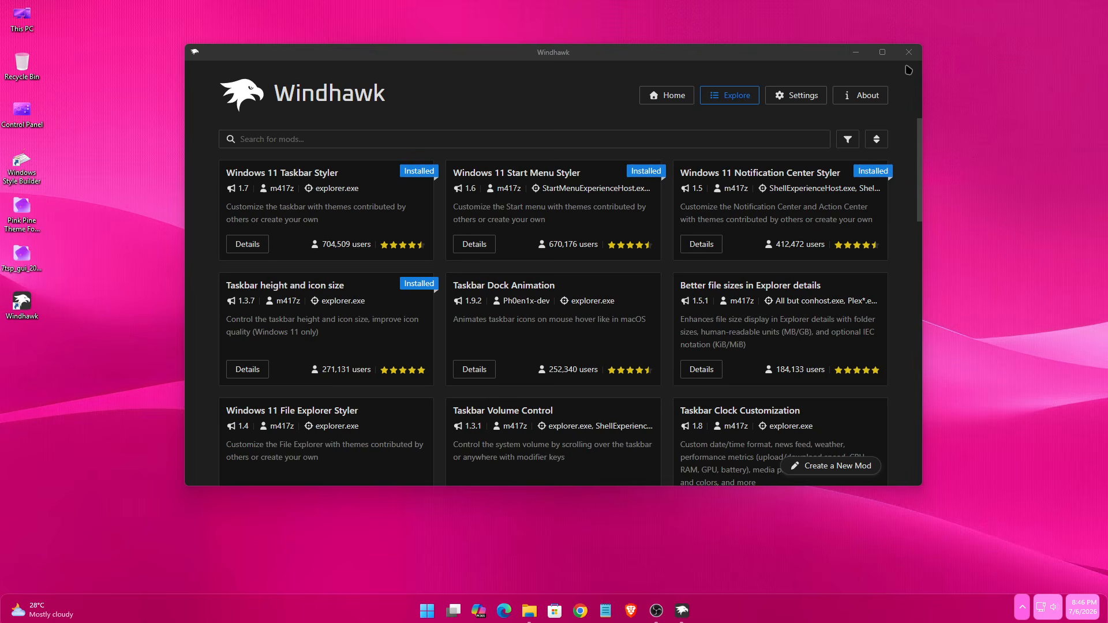
Step: Copy the name of the Taskbar Fluent Media Player file in the Windhawk Style folder, and return to Windhawk
click(530, 609)
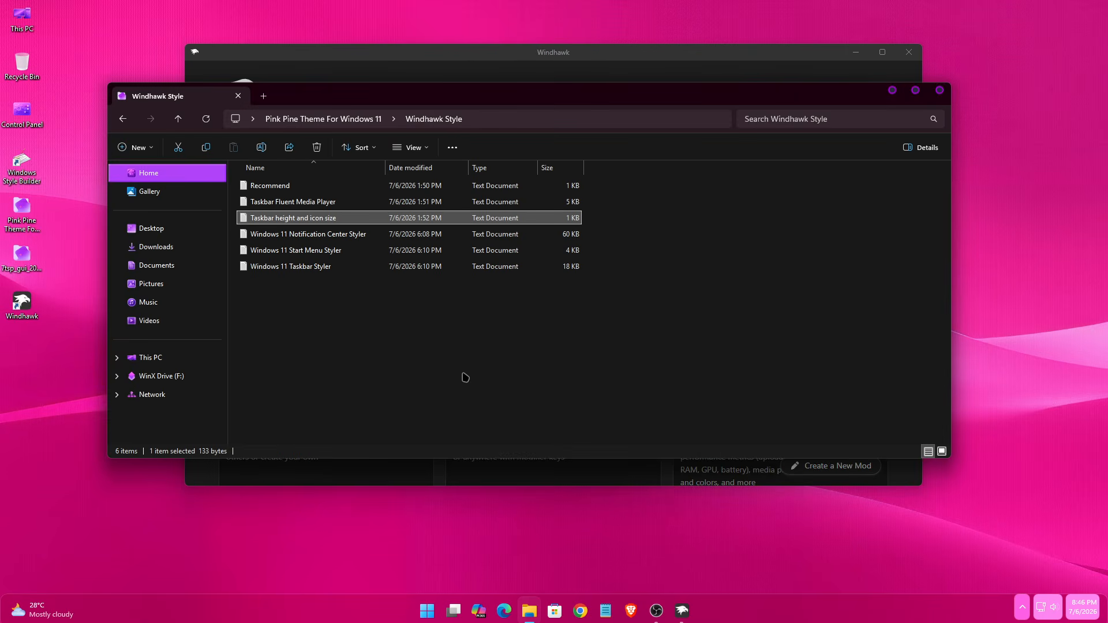
right_click(270, 204)
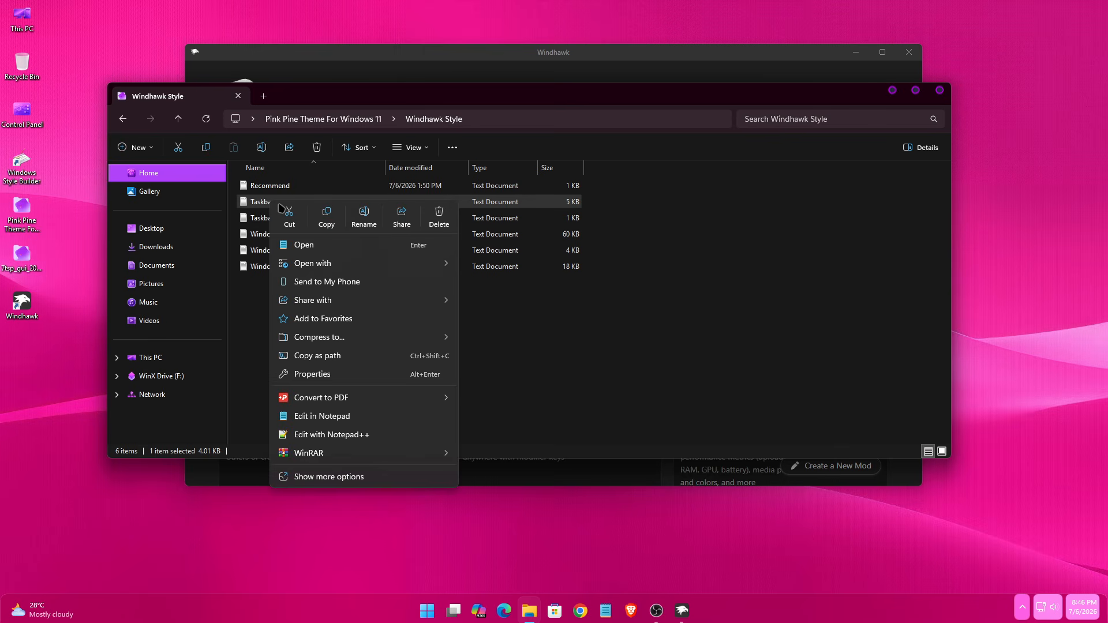
click(364, 217)
right_click(298, 210)
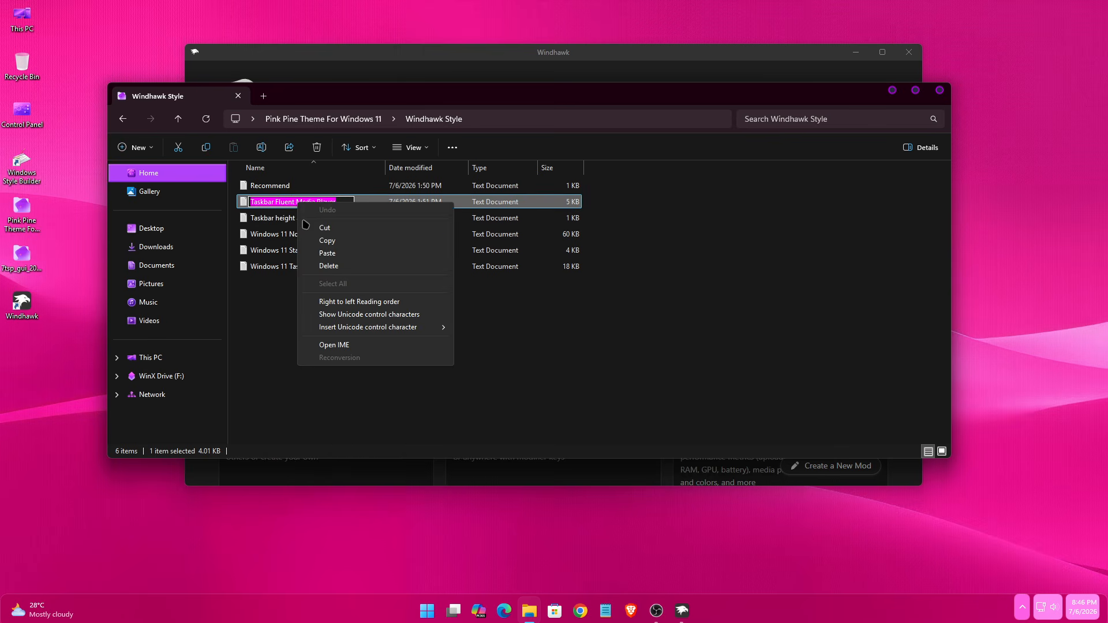
click(312, 240)
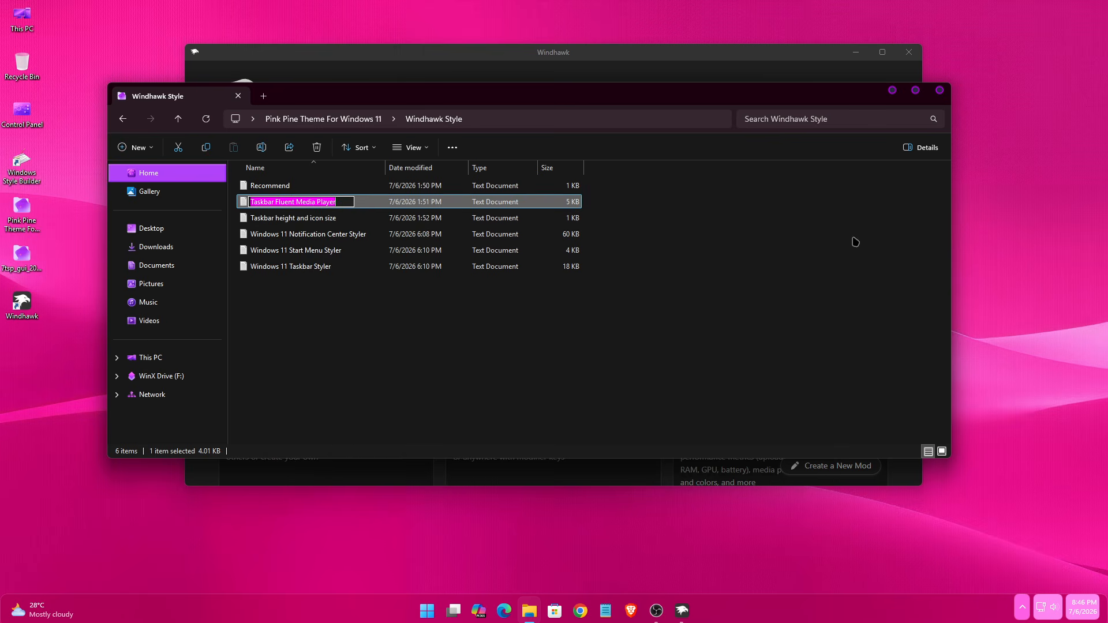
click(892, 90)
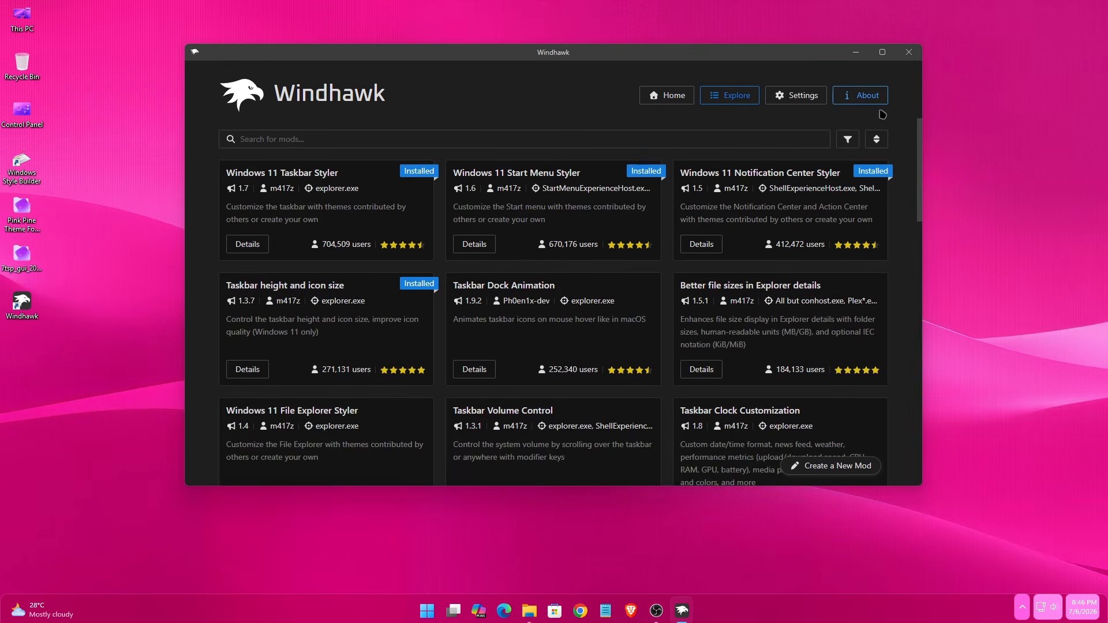
Step: Find the Taskbar Fluent Media Player mod using the copied name and install it, accepting the risk
right_click(422, 140)
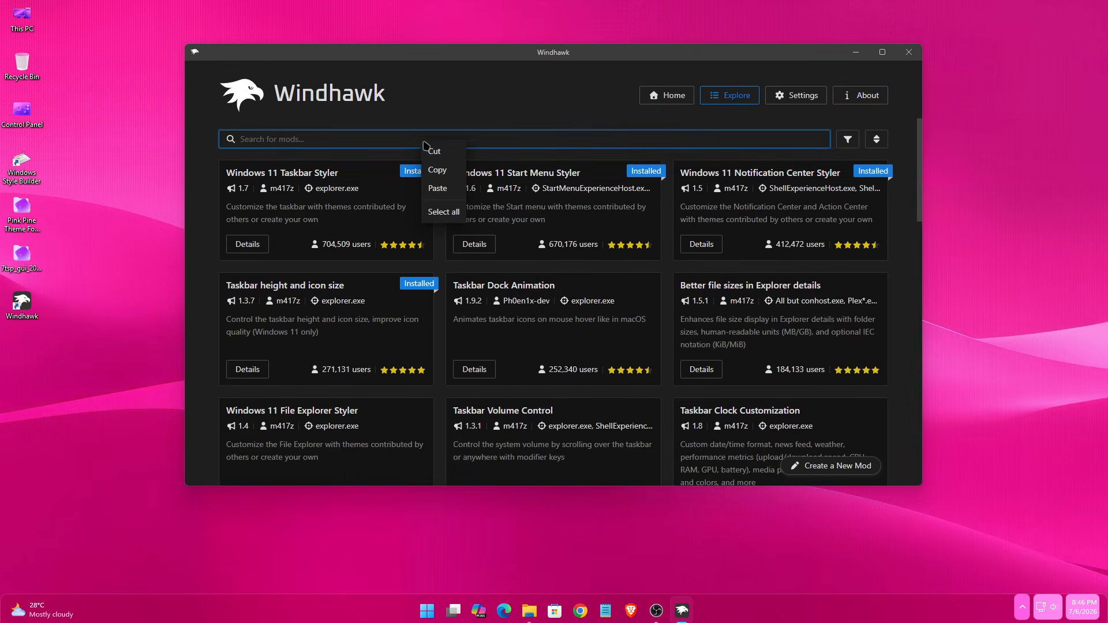
click(442, 186)
drag(410, 146, 213, 149)
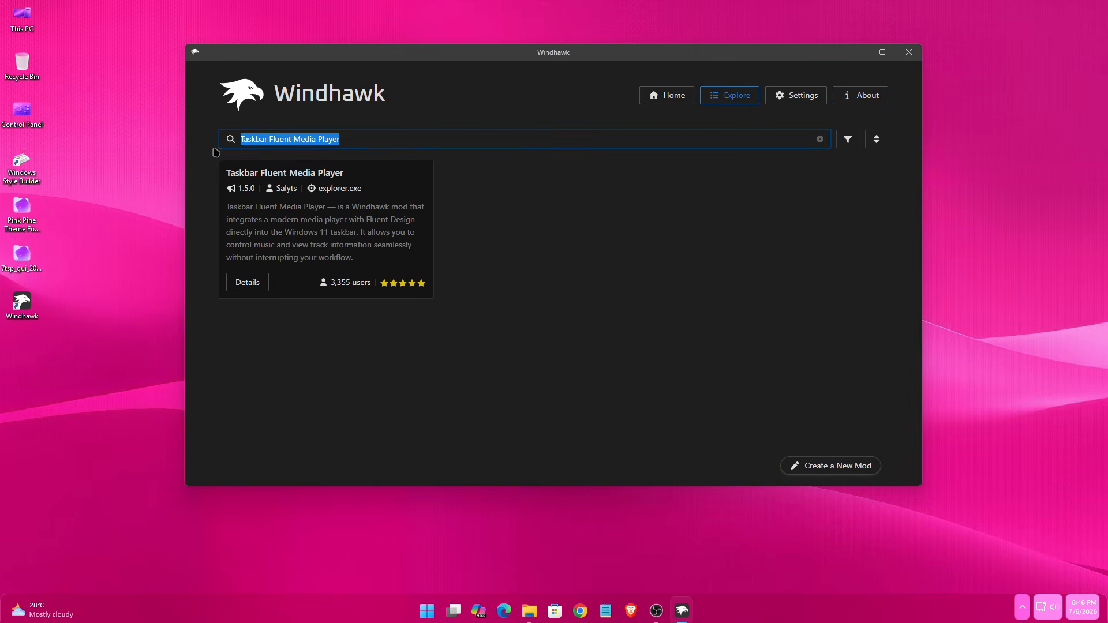
click(242, 284)
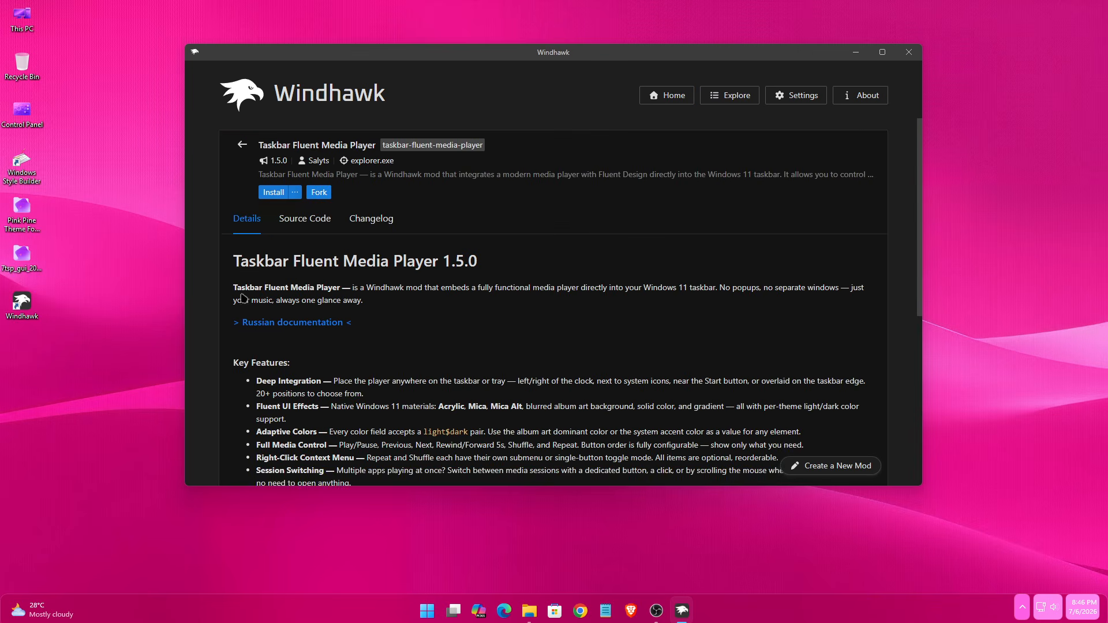
click(274, 192)
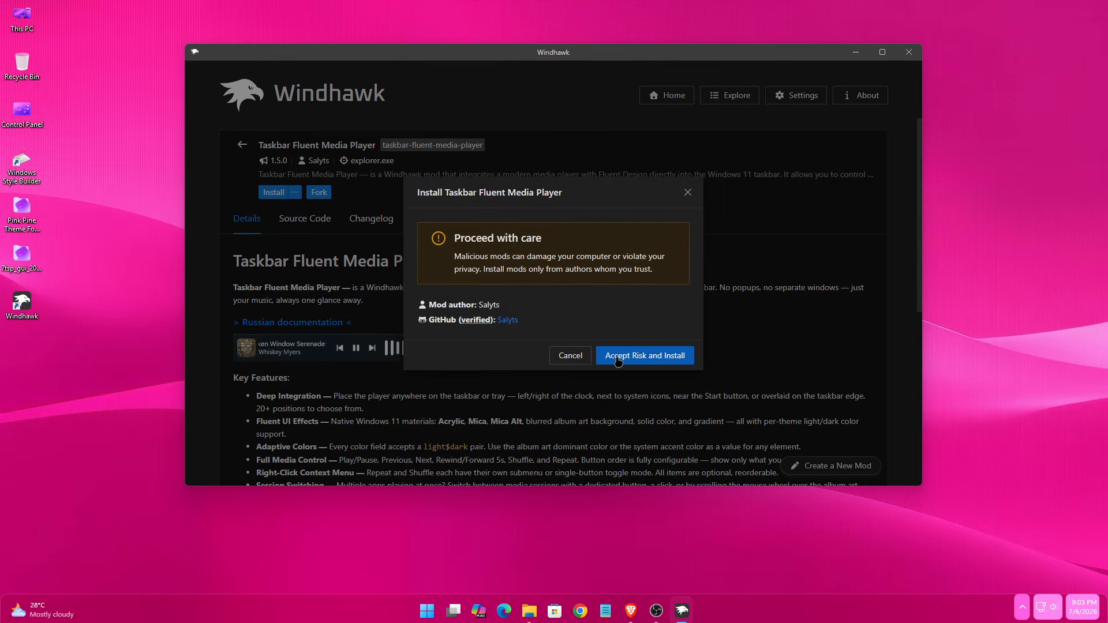
click(619, 362)
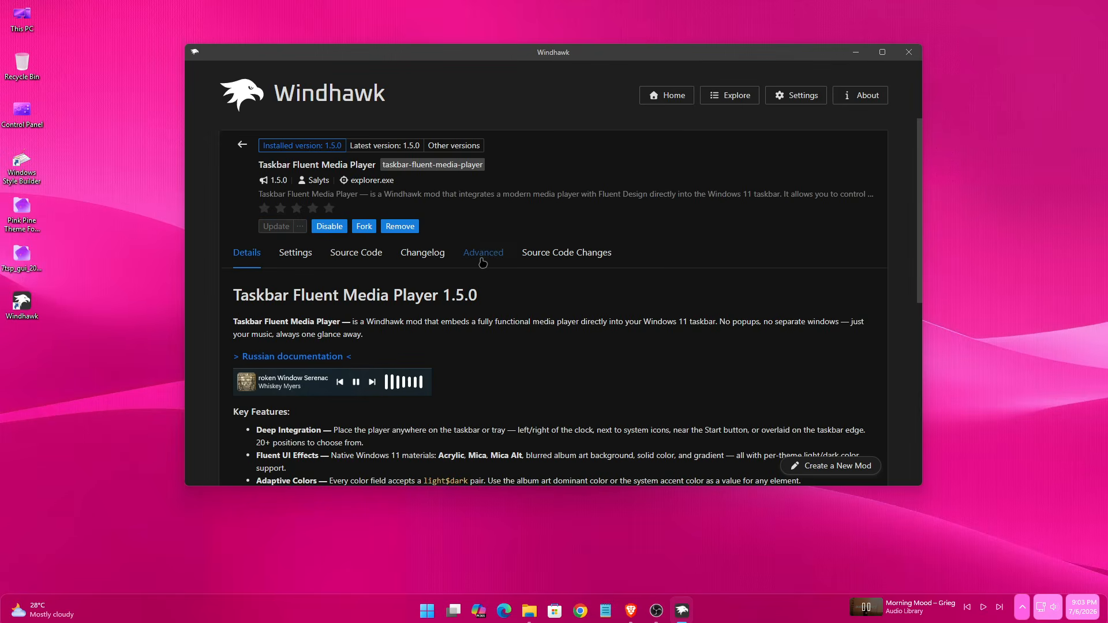
Step: Show the mod's advanced settings, copy all the text of the Taskbar Fluent Media Player file, and return to Windhawk
click(482, 260)
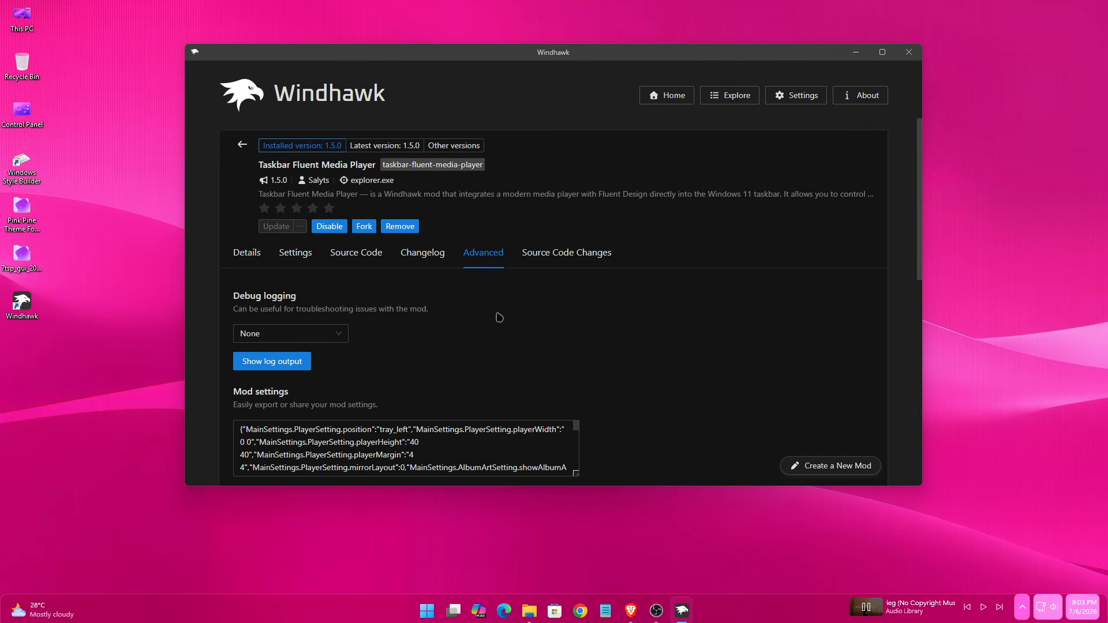
click(529, 611)
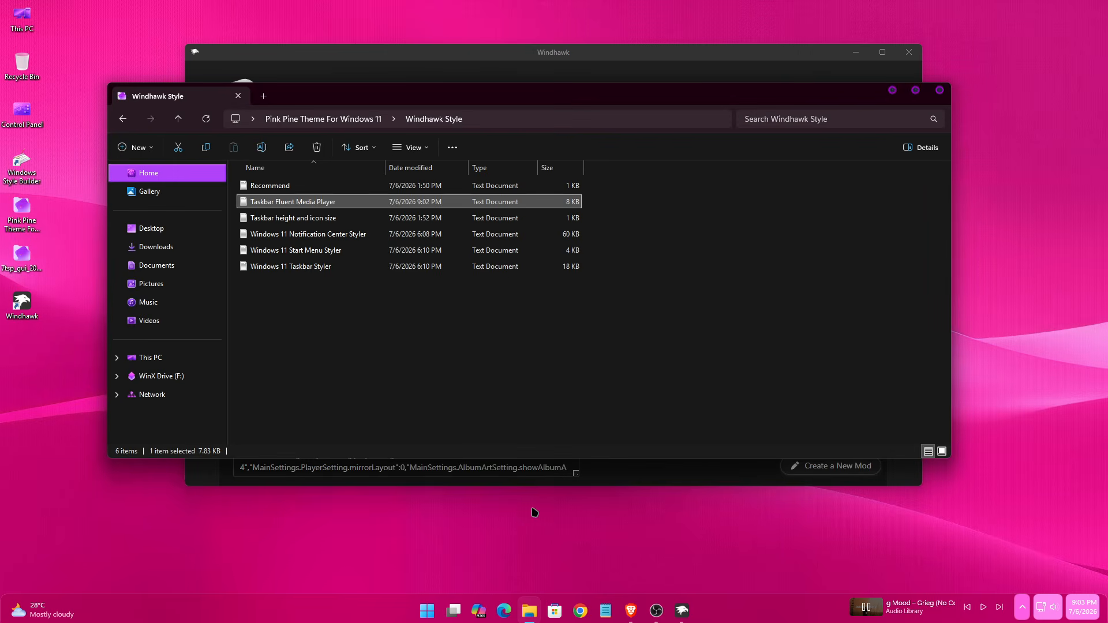
right_click(277, 203)
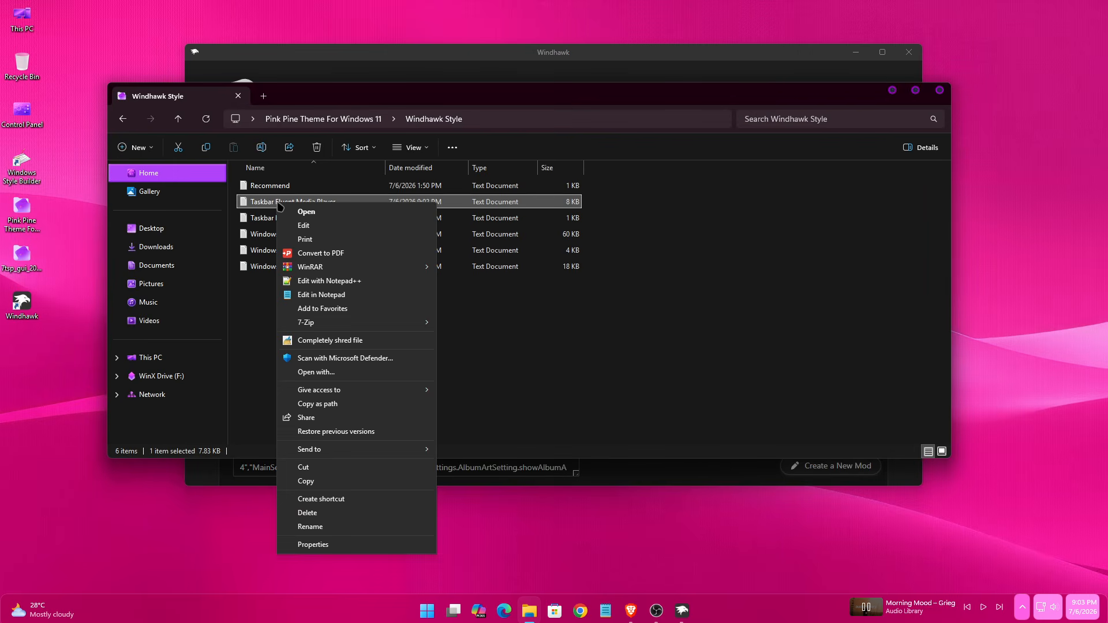
click(295, 216)
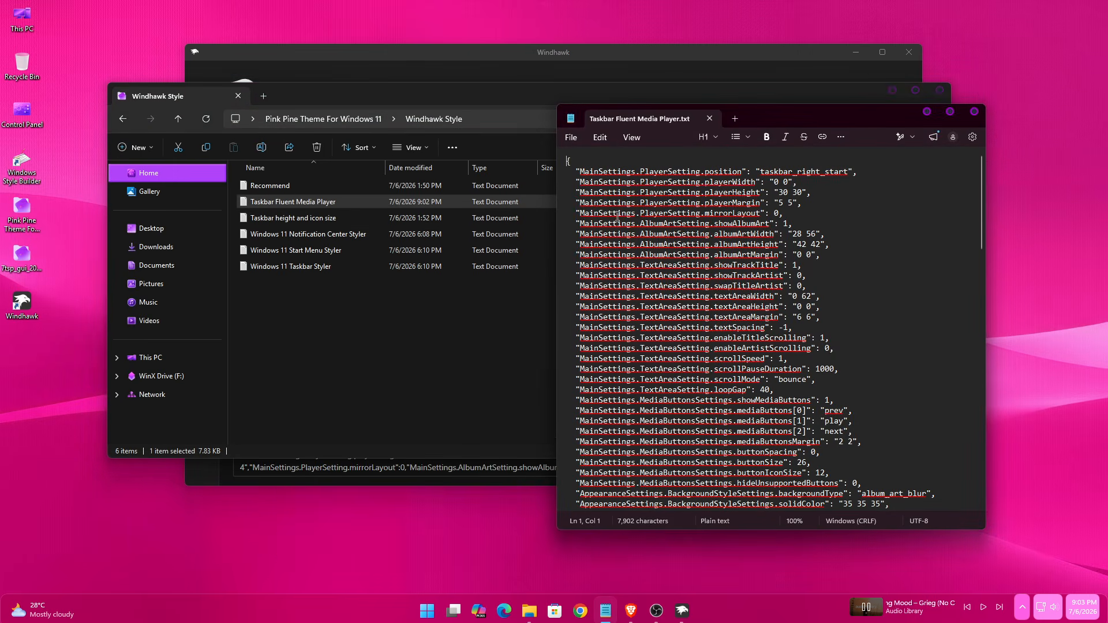
right_click(619, 219)
click(754, 415)
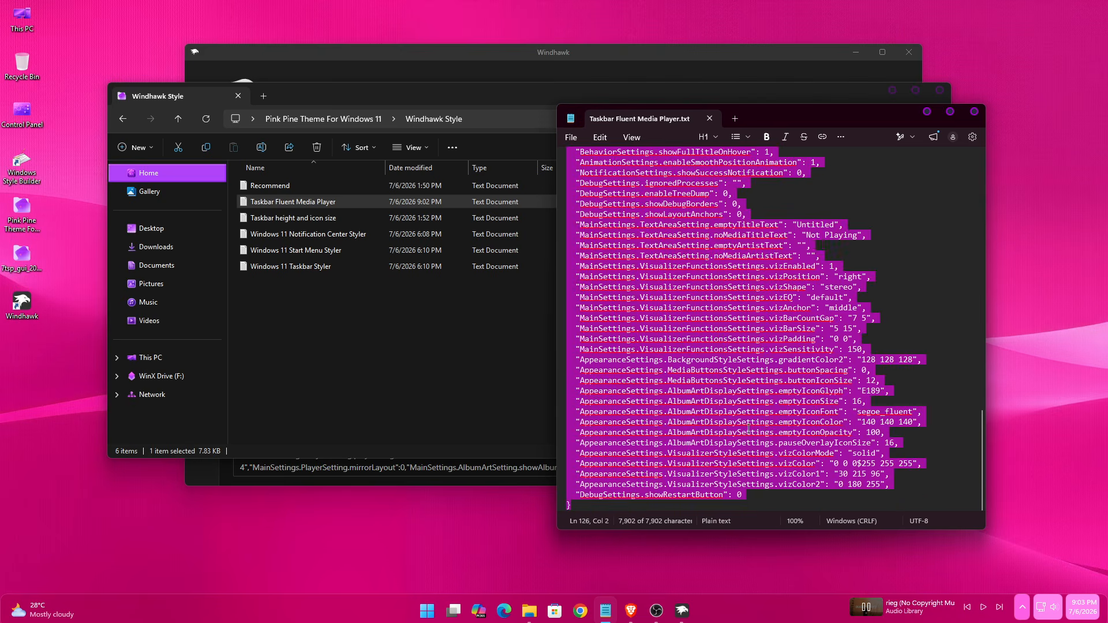
right_click(697, 194)
click(757, 217)
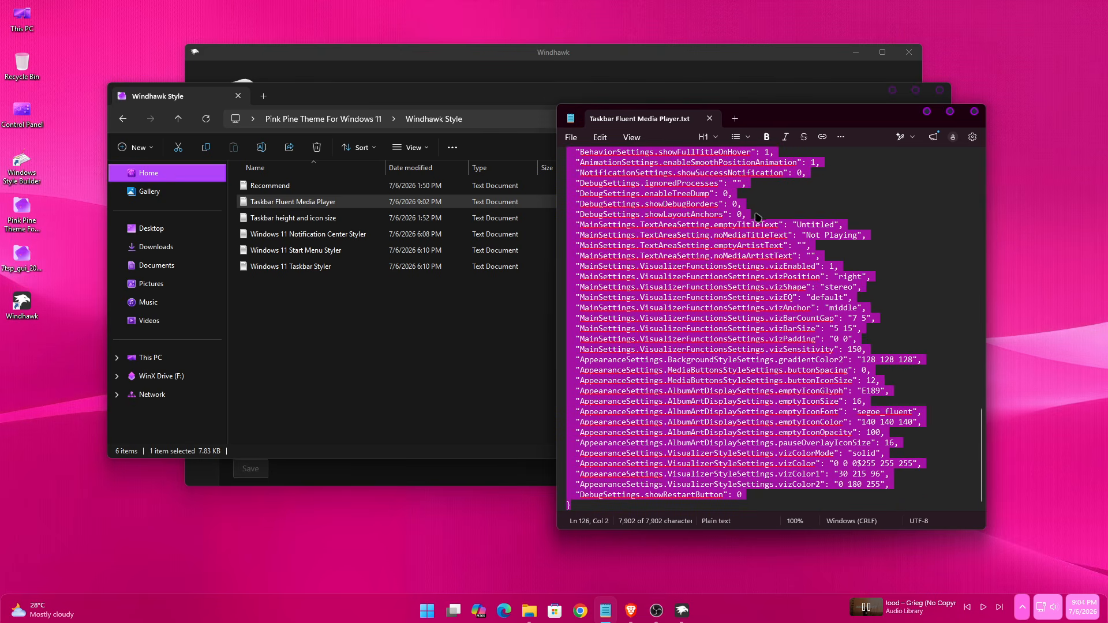
click(974, 111)
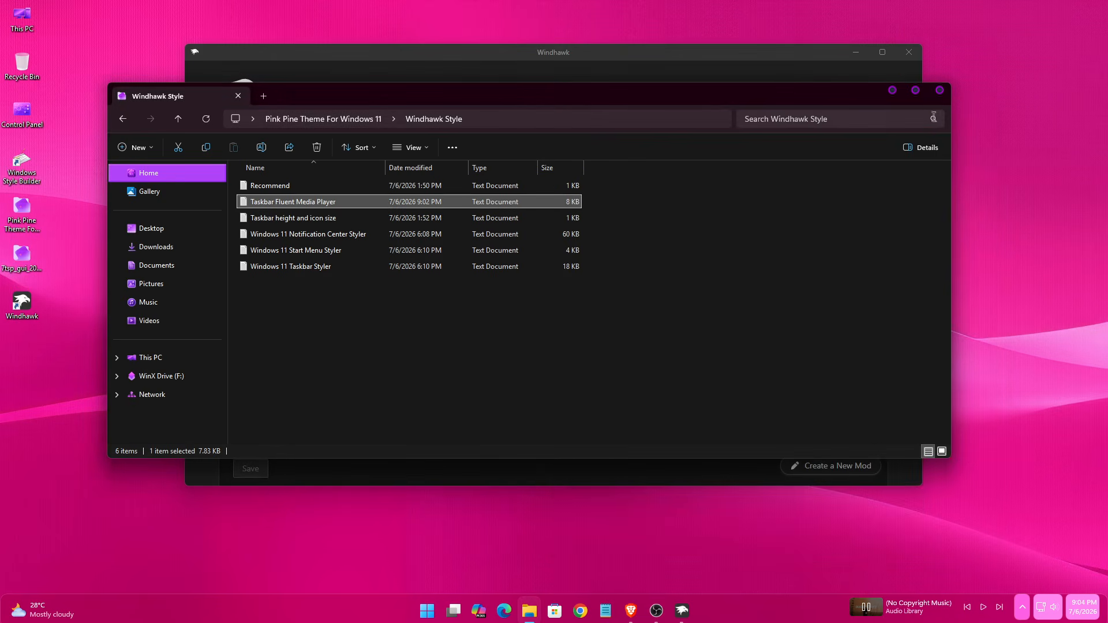
click(893, 92)
Step: Replace the mod's advanced settings text with the copied values and save it, and test play and pause in the taskbar media player
click(411, 280)
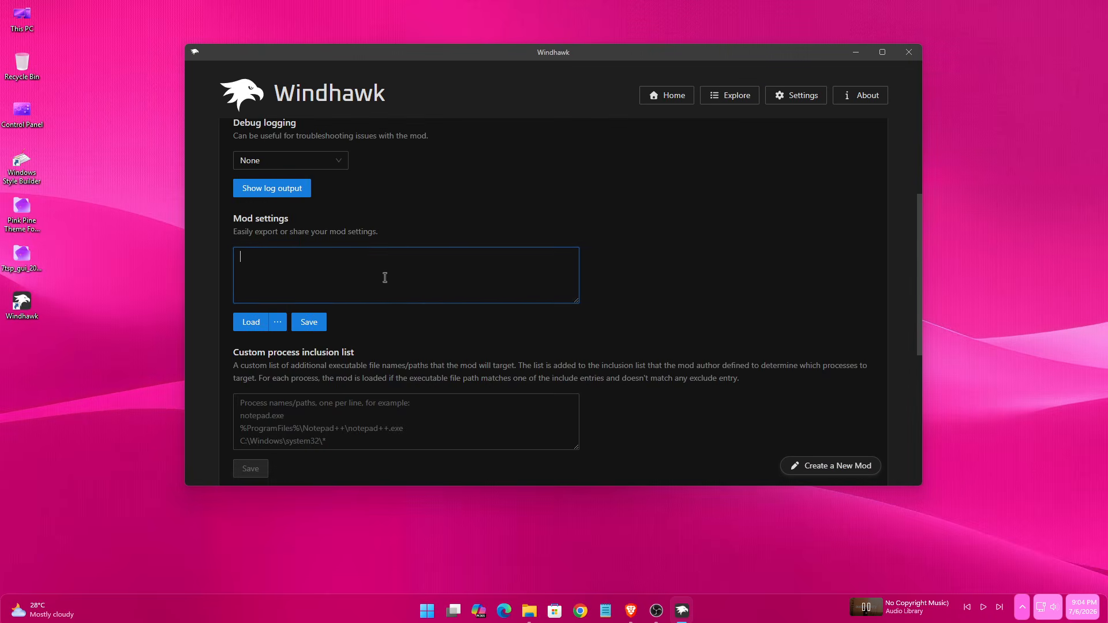
right_click(387, 282)
click(400, 328)
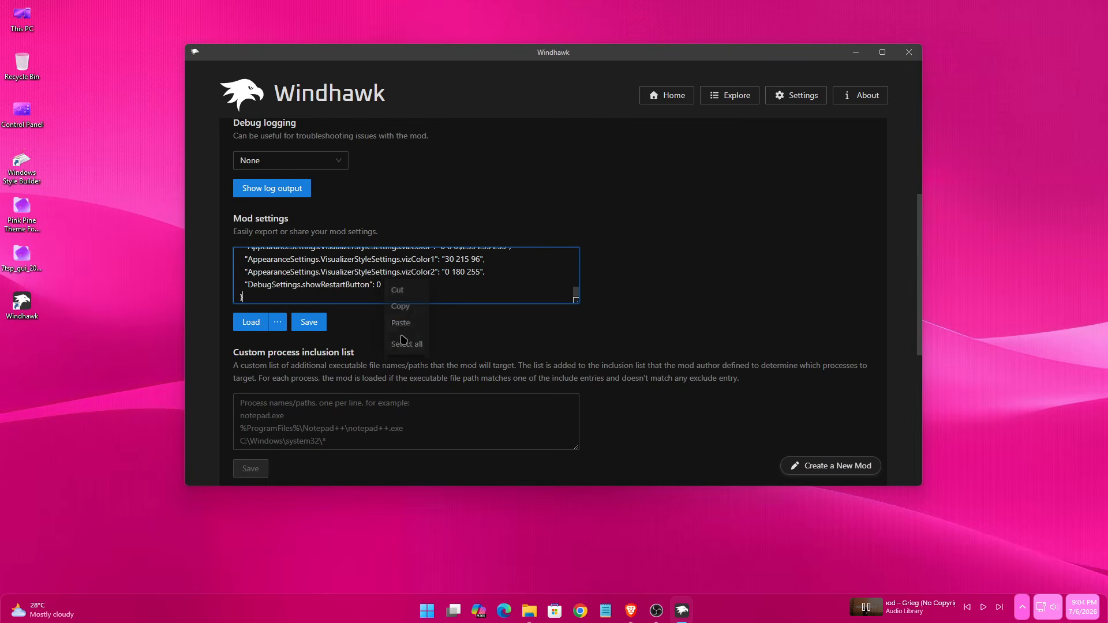
click(309, 322)
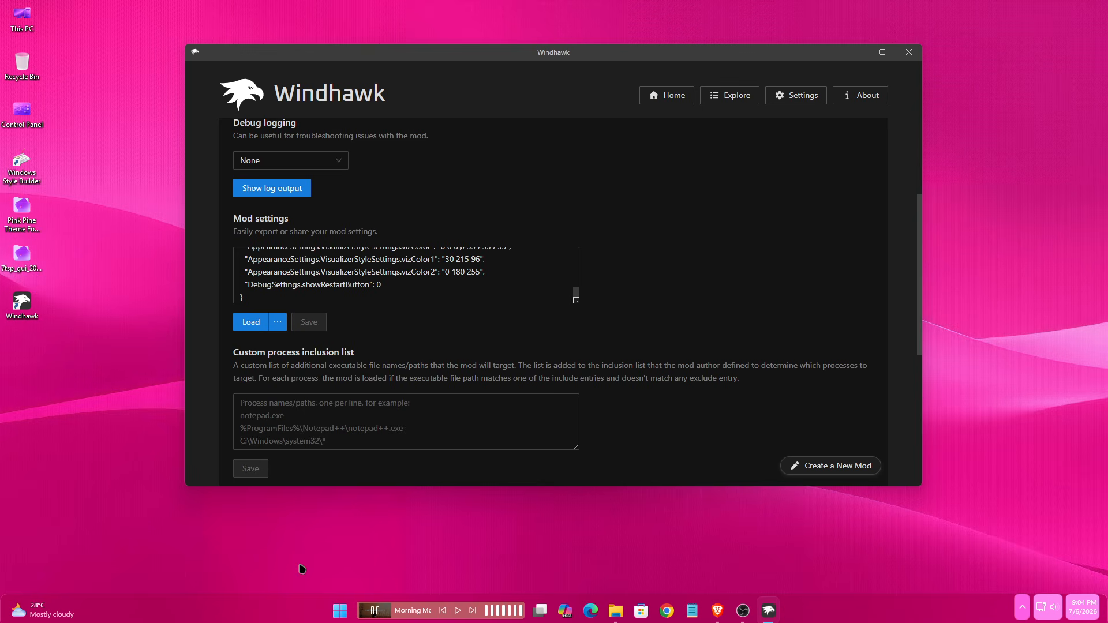
click(458, 610)
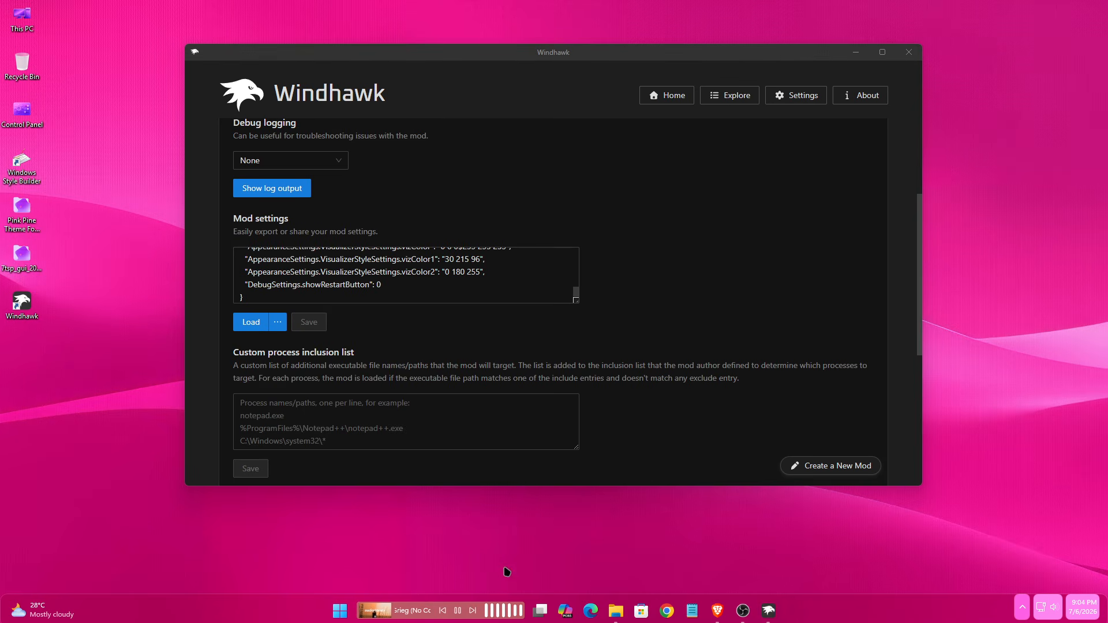
click(456, 611)
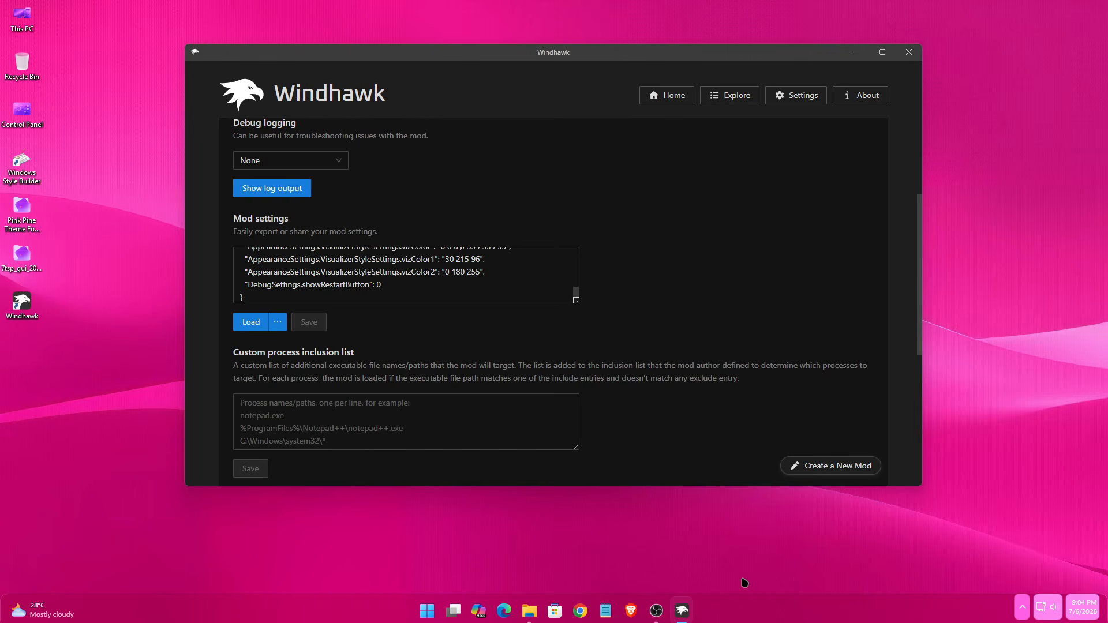
Step: Leave the mod's page, view the installed mods and return to the full list of available mods
scroll(865, 252, up, 3)
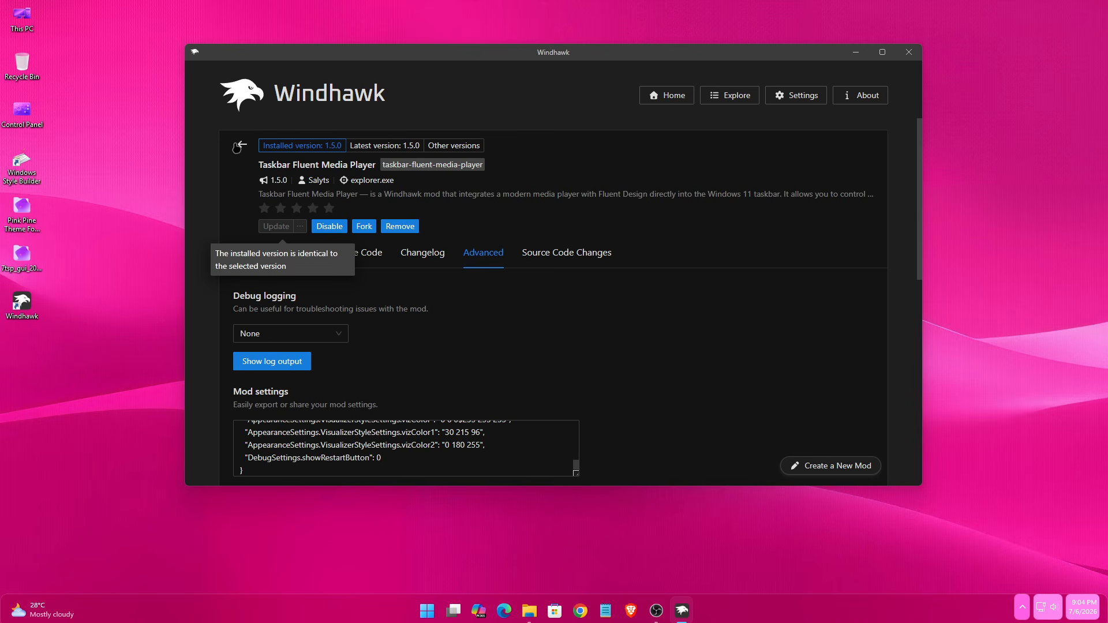
click(237, 147)
click(644, 102)
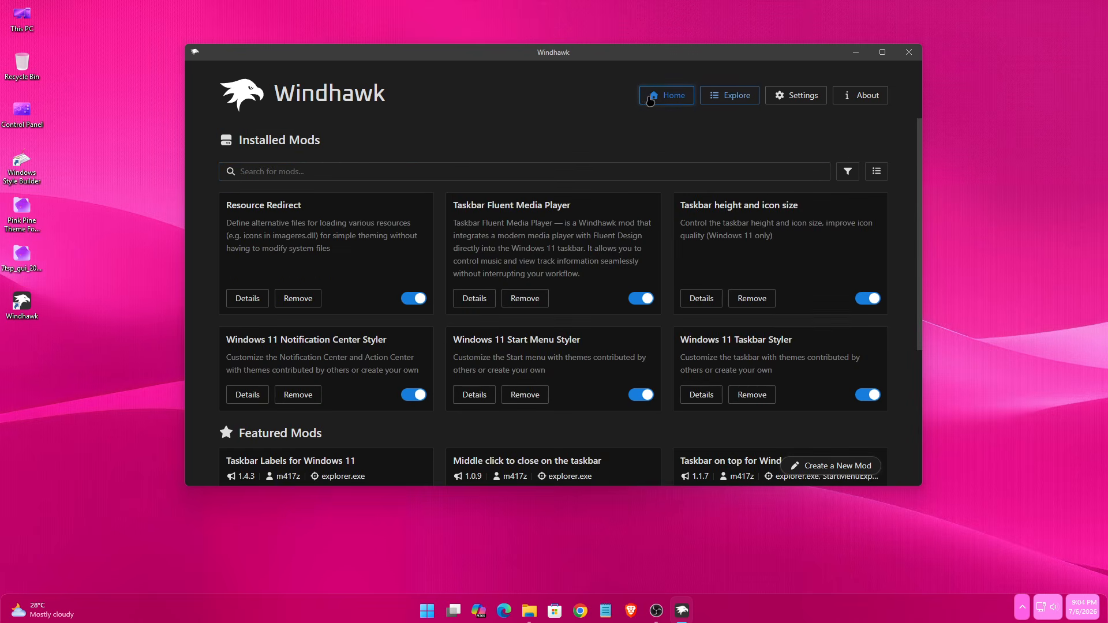
click(726, 103)
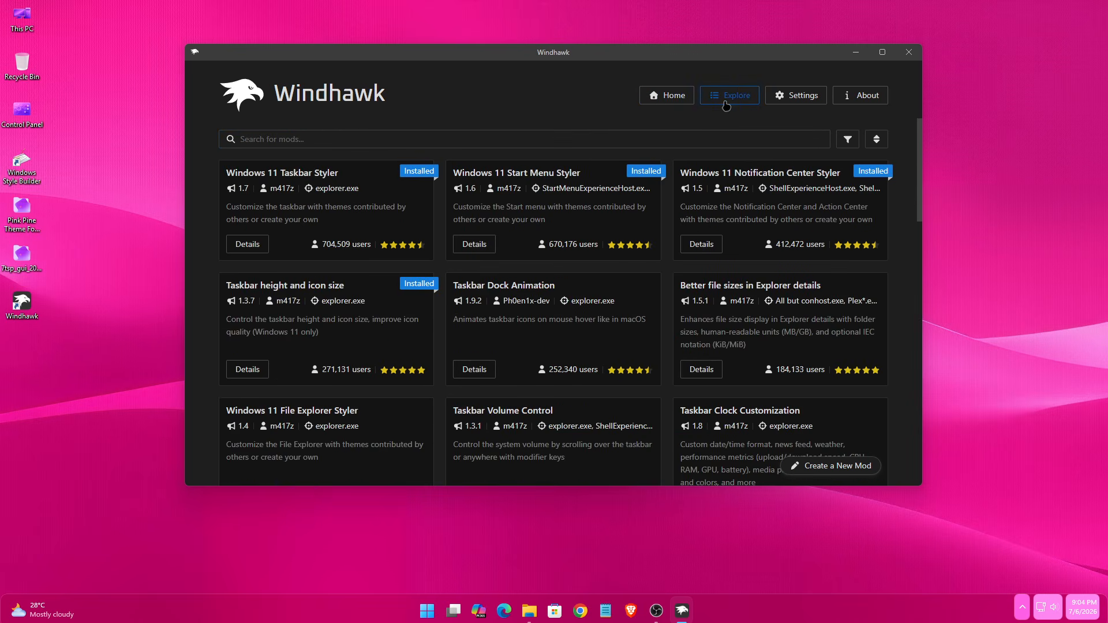
Step: Copy the text "Classic Minimize/Maximize Animations" from the Recommend file in the Windhawk Style folder, and return to Windhawk
click(529, 605)
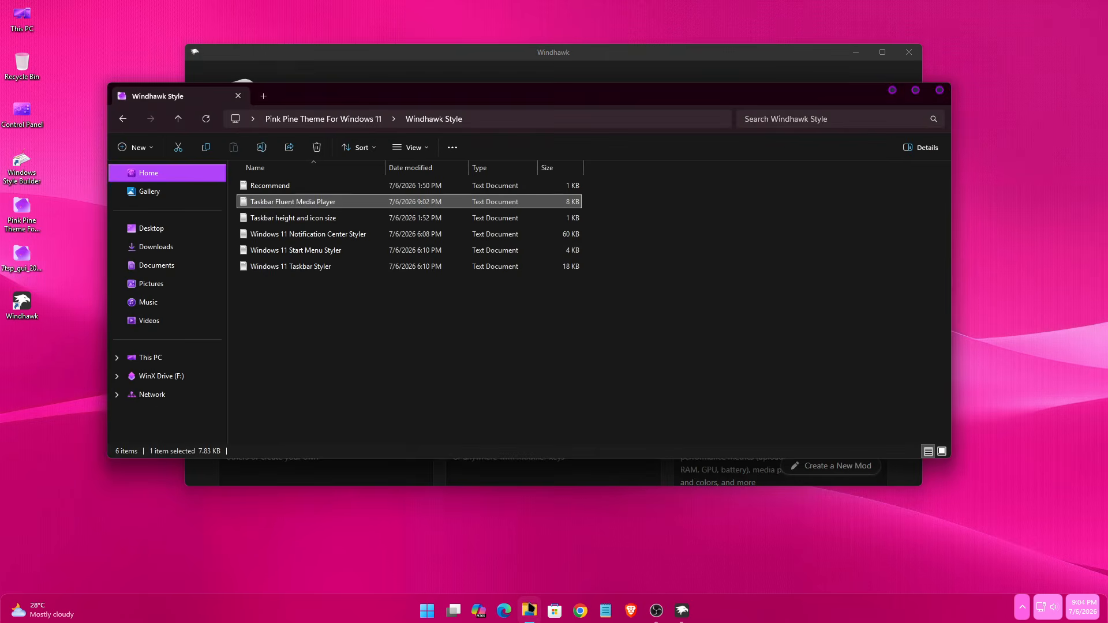
click(273, 188)
right_click(273, 189)
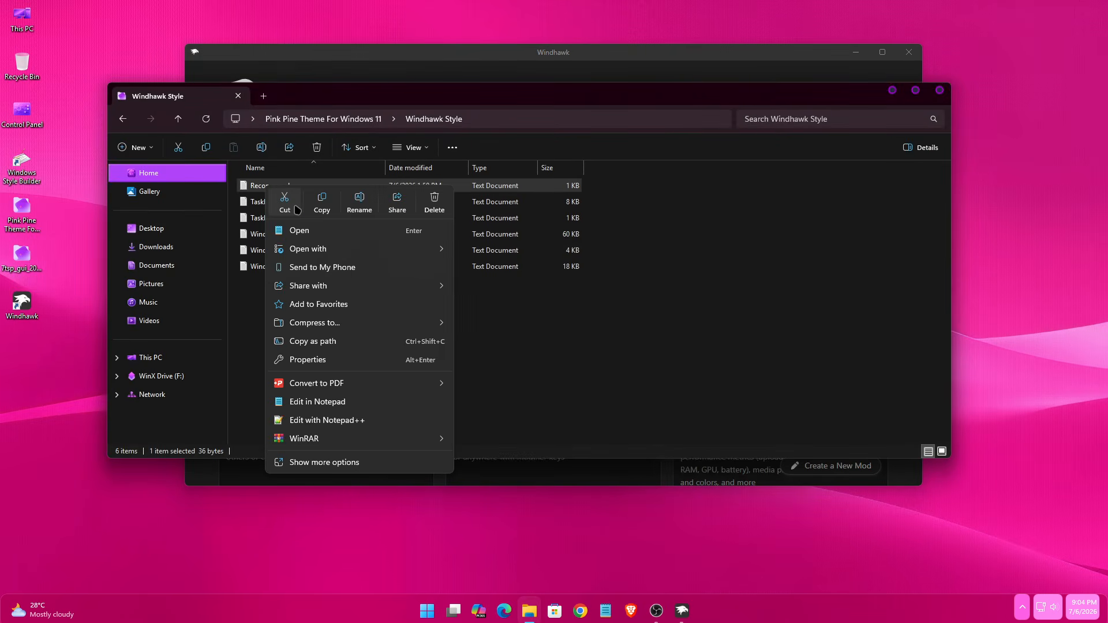
click(303, 234)
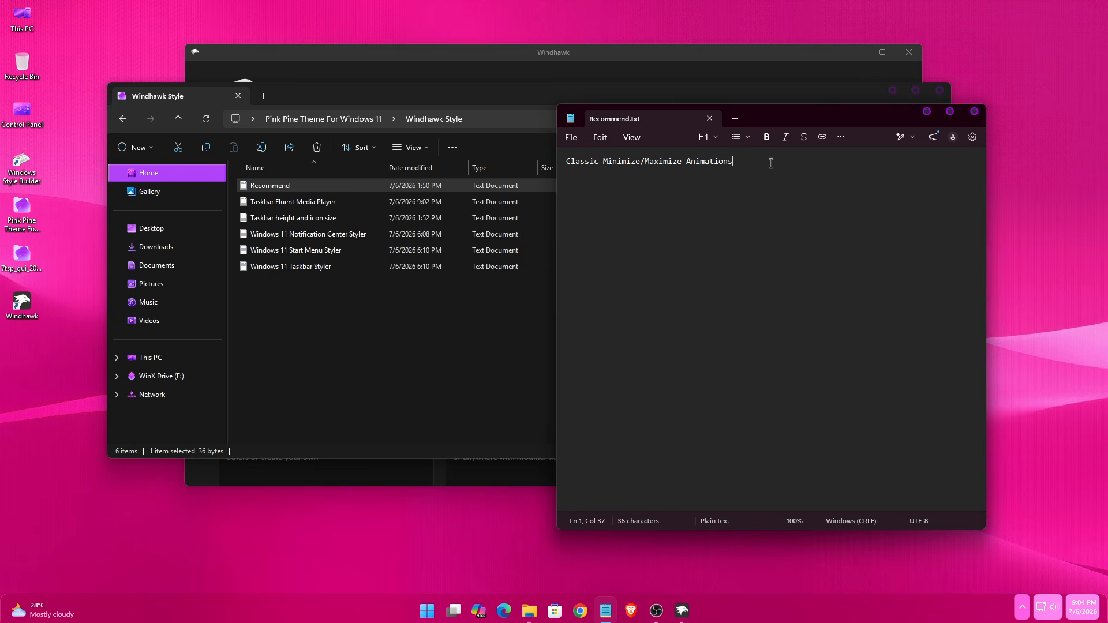
drag(770, 163, 549, 153)
right_click(605, 168)
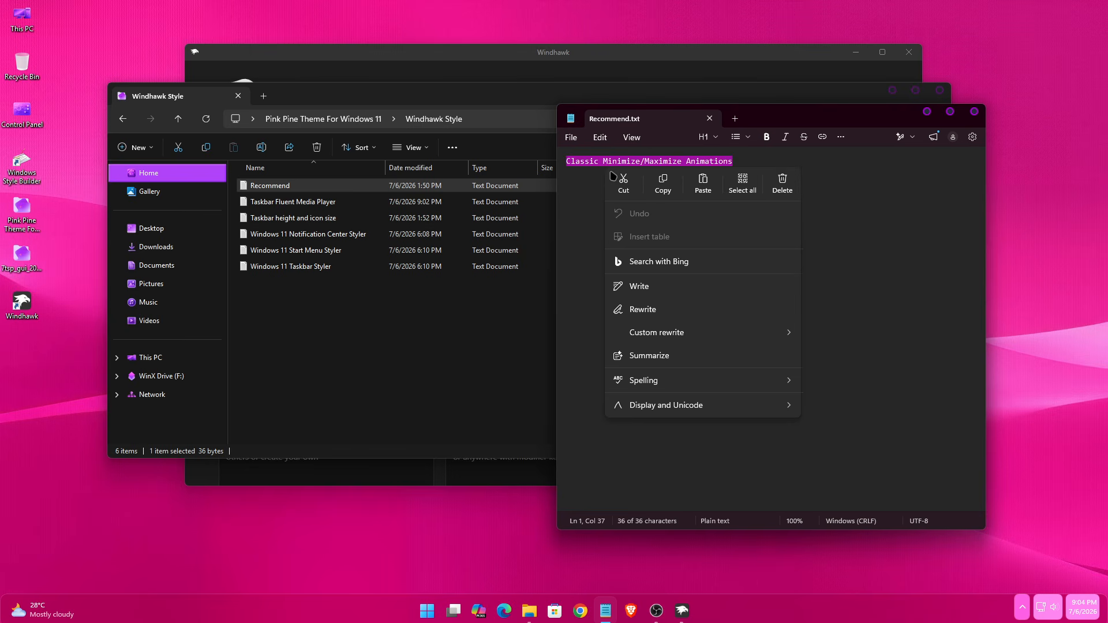
click(668, 189)
click(974, 112)
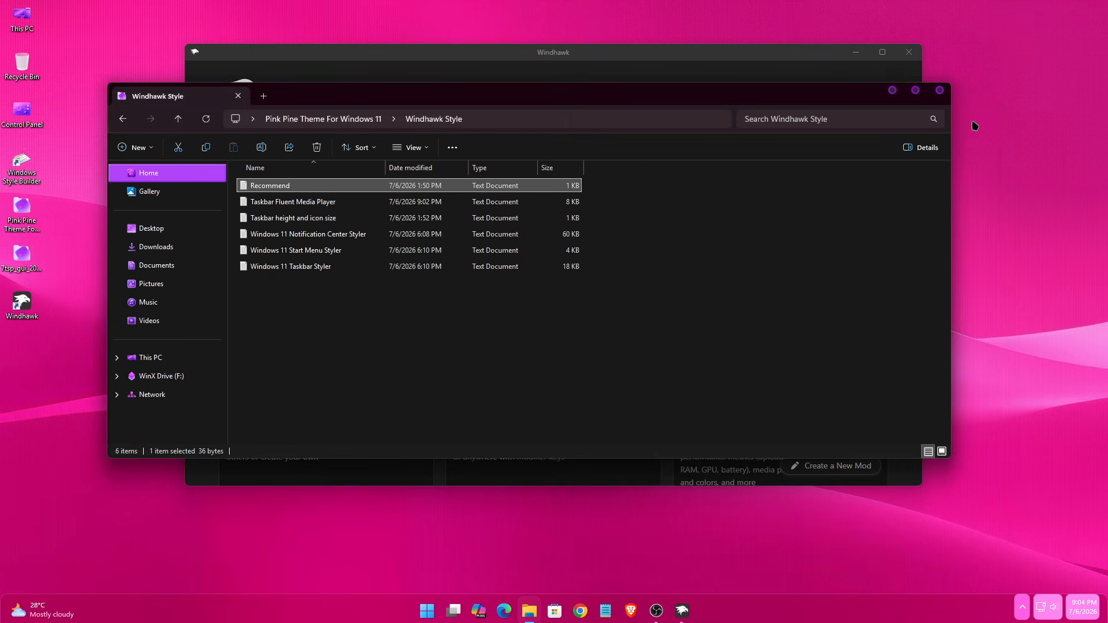
click(892, 90)
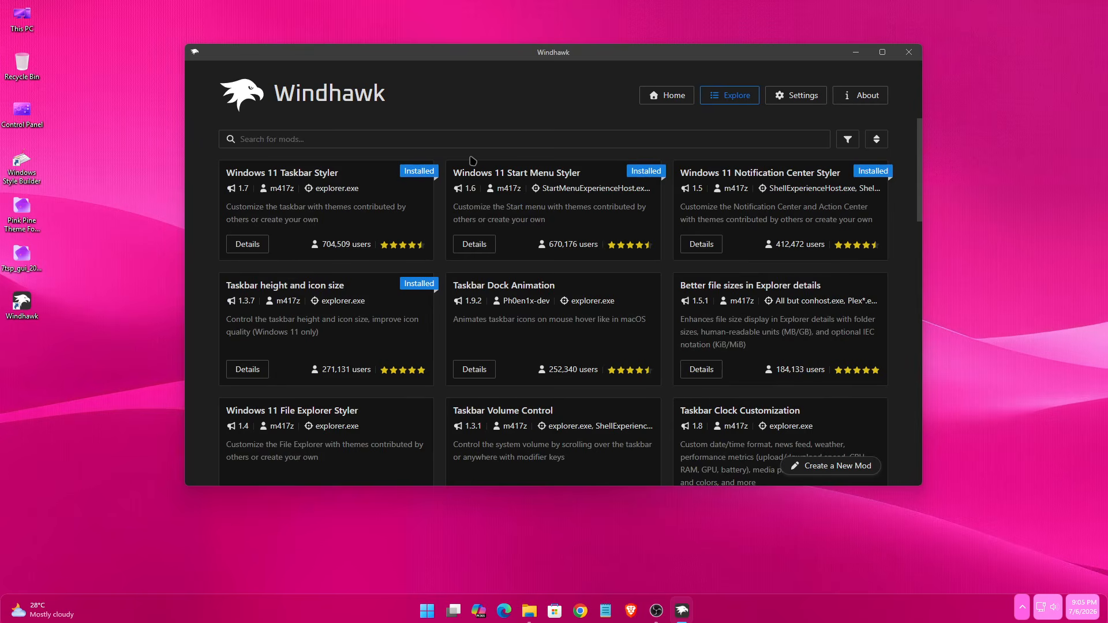
Step: Find and install the Classic Minimize/Maximize Animations mod, and test it by maximizing and restoring the Windhawk window
right_click(439, 137)
click(453, 188)
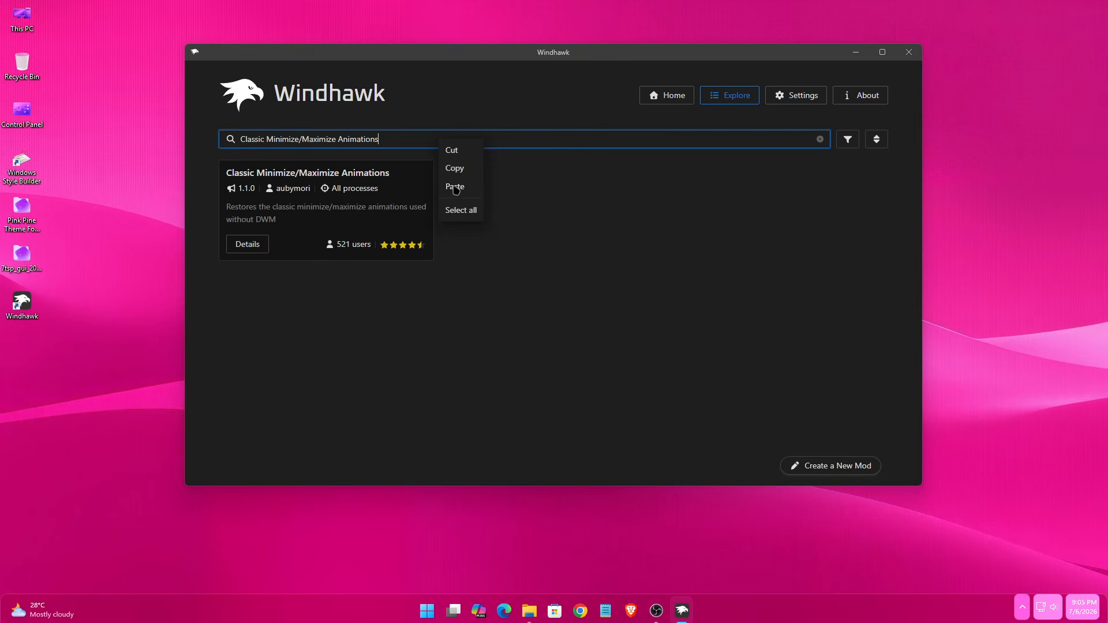
click(252, 246)
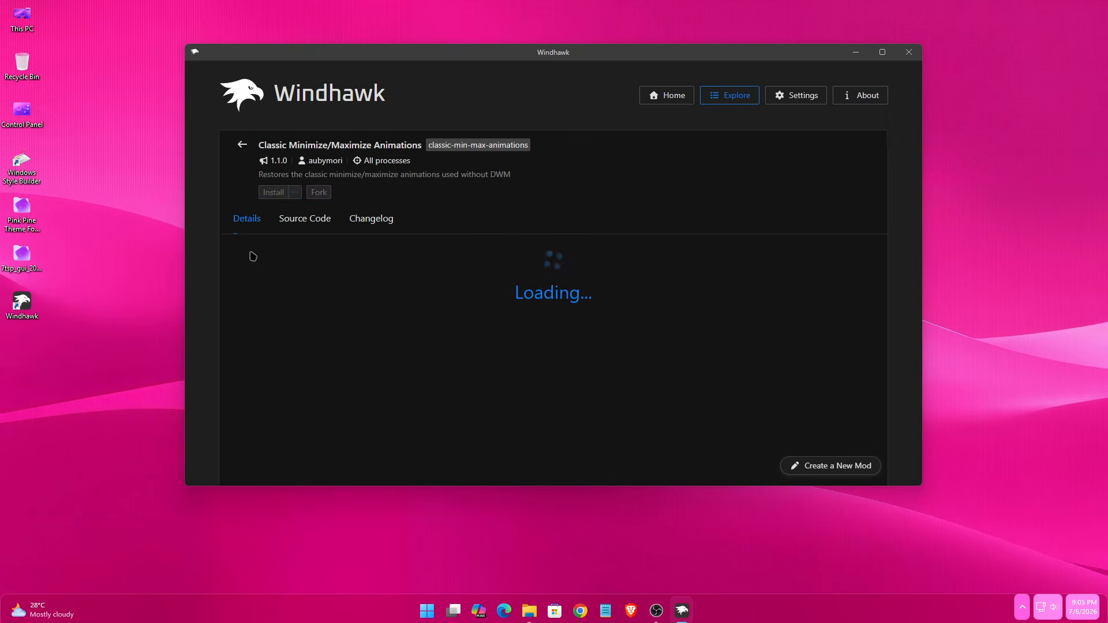
click(273, 194)
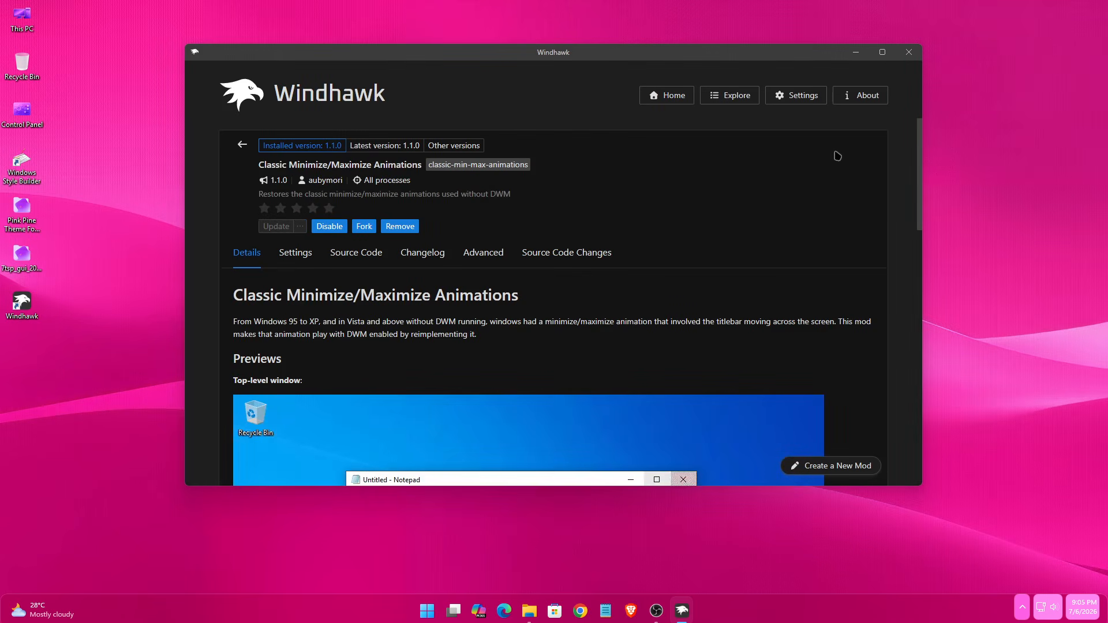
click(881, 52)
double_click(805, 19)
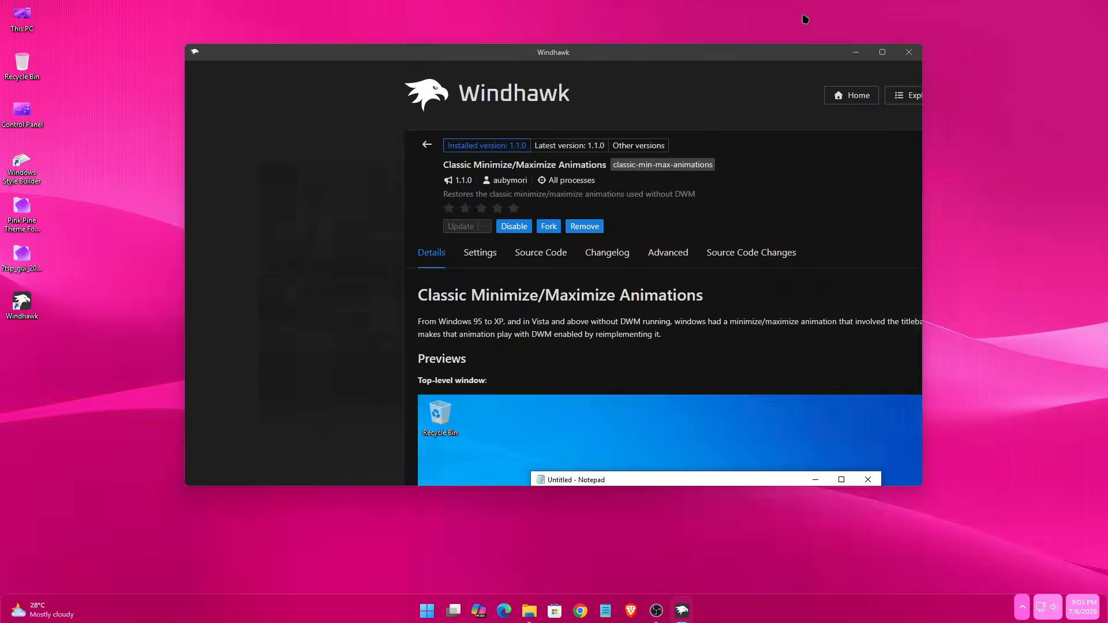
Step: Test the minimize animation by minimizing and restoring the Windhawk window, and close Windhawk
click(856, 51)
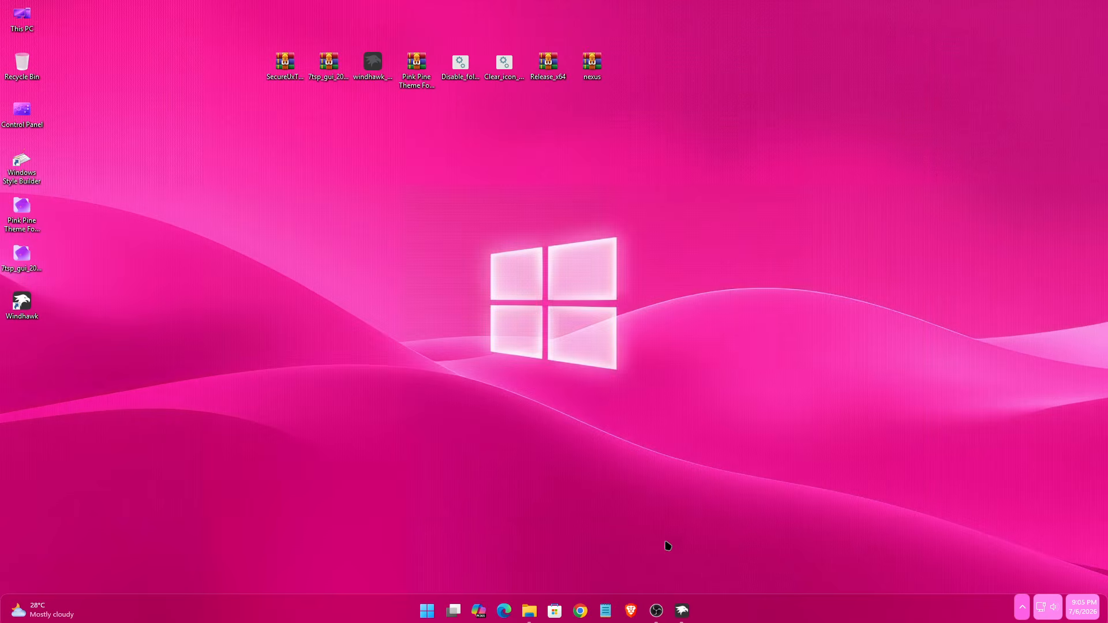
click(681, 611)
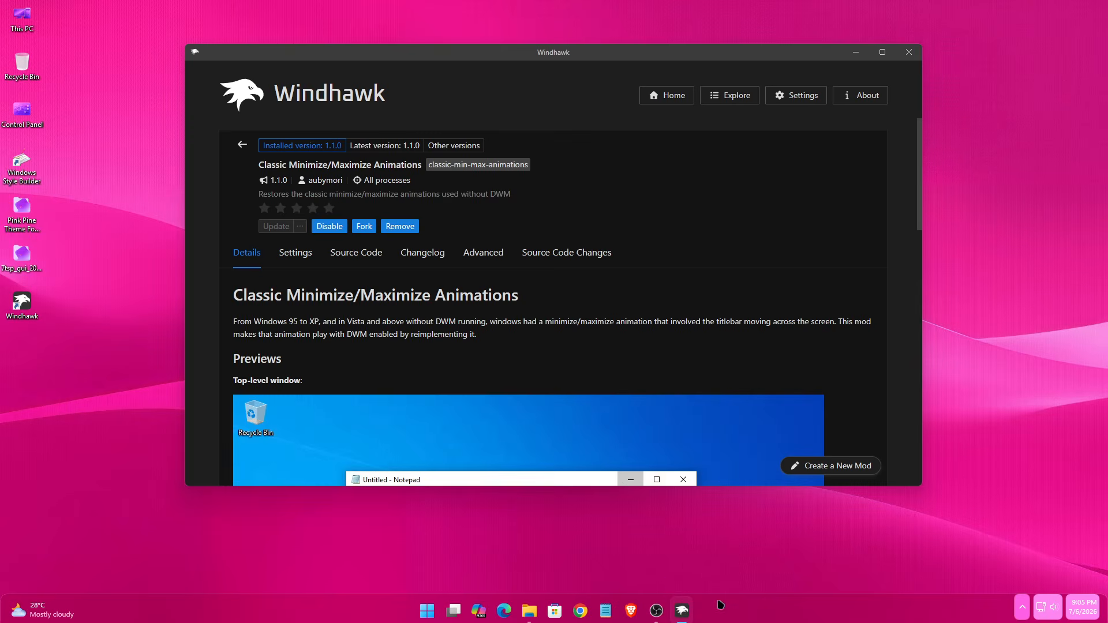
click(909, 52)
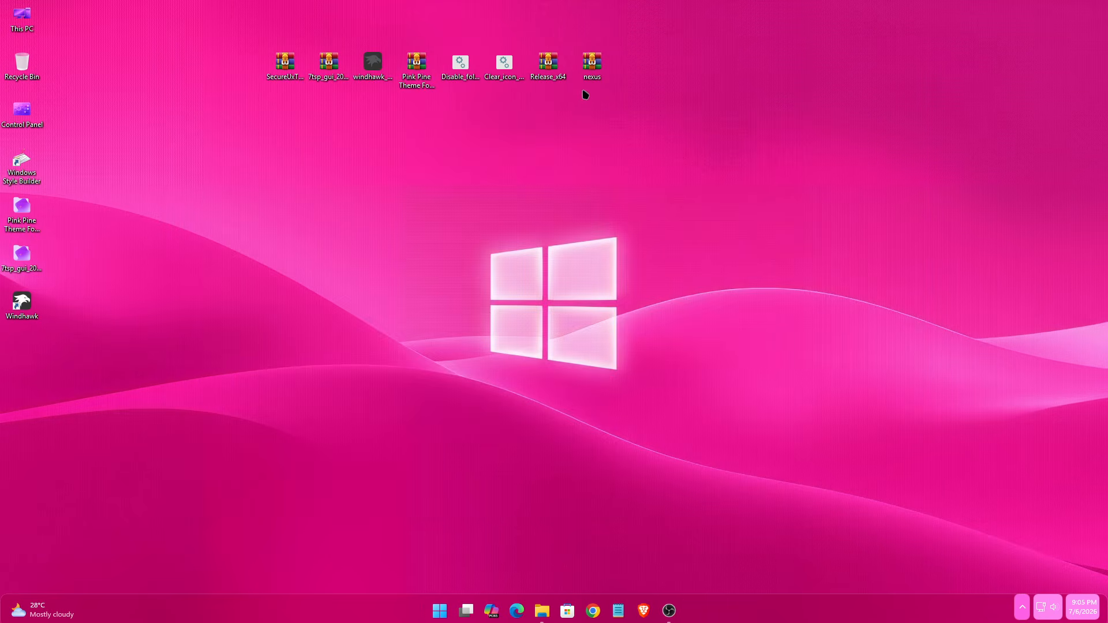
Step: Extract the nexus archive on the desktop into its own nexus folder with WinRAR, using the default extraction options
right_click(588, 71)
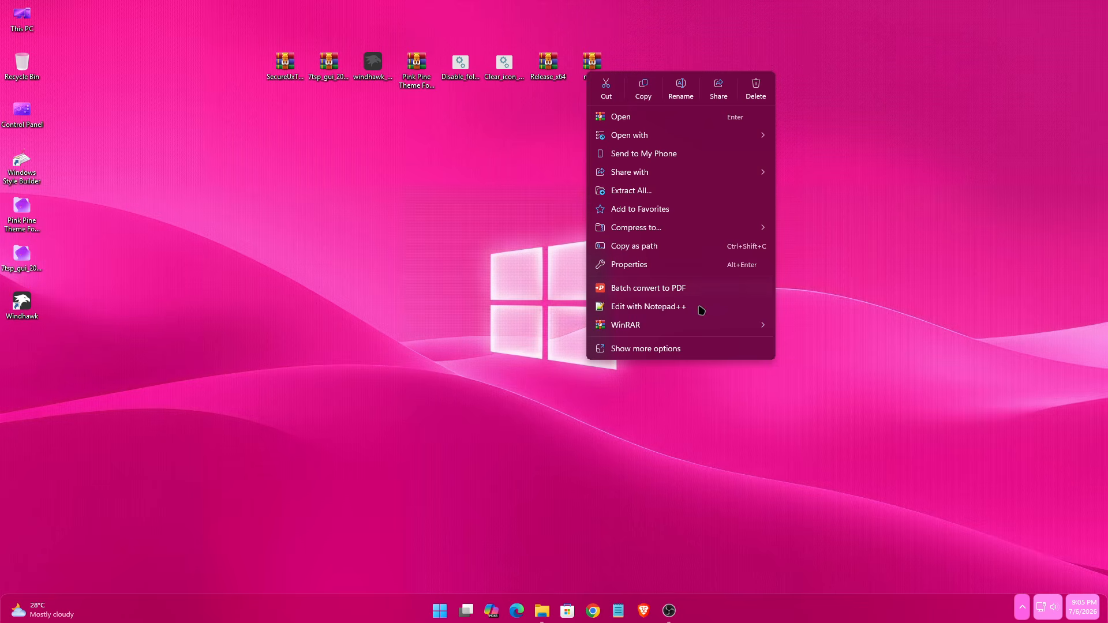
mouse_move(694, 333)
click(801, 346)
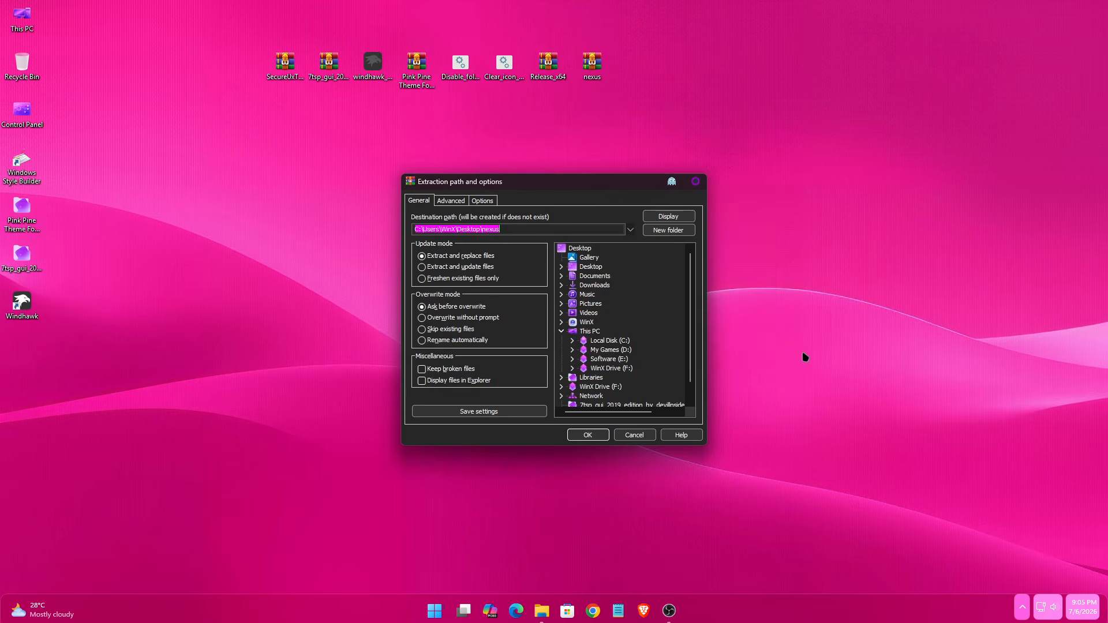
click(574, 436)
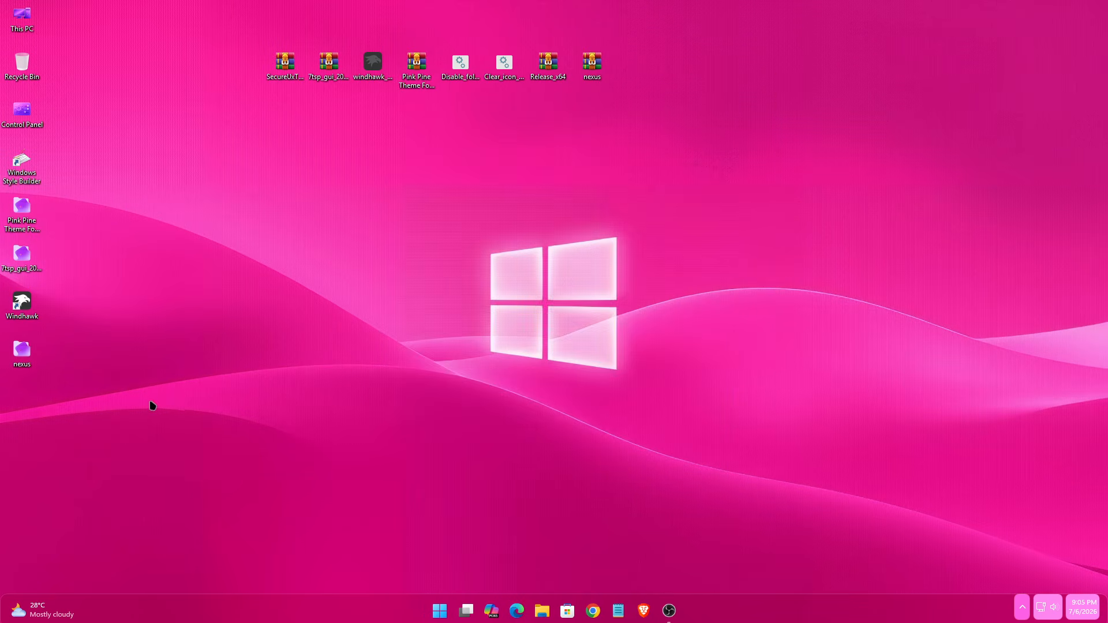
Step: Open the extracted nexus folder and run NexusSetup as administrator, allowing it to make changes
right_click(18, 358)
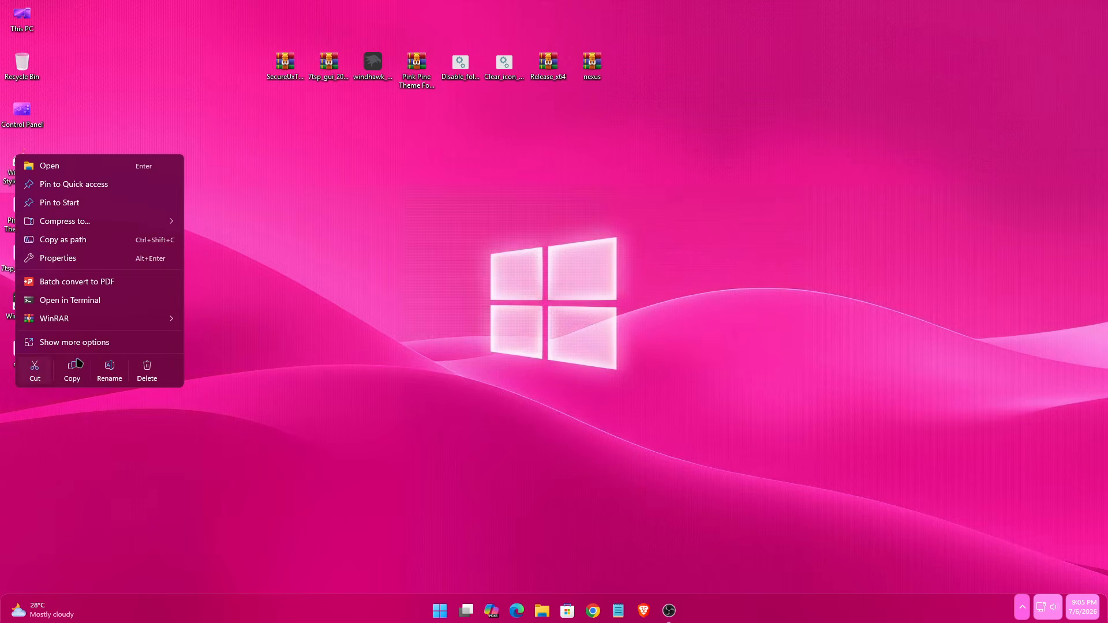
click(83, 165)
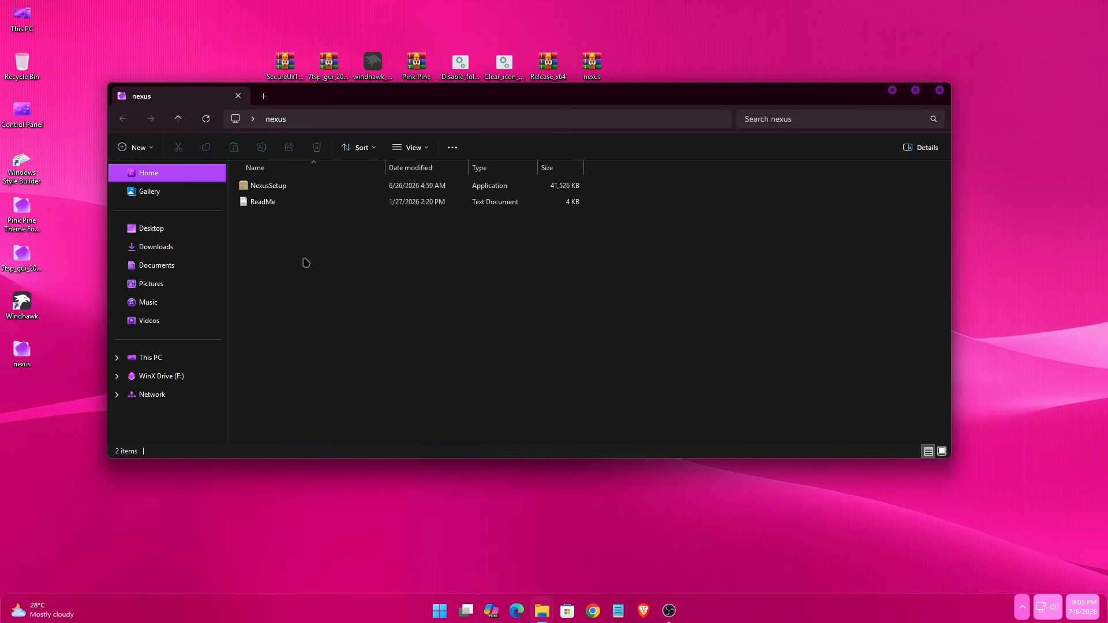
right_click(272, 193)
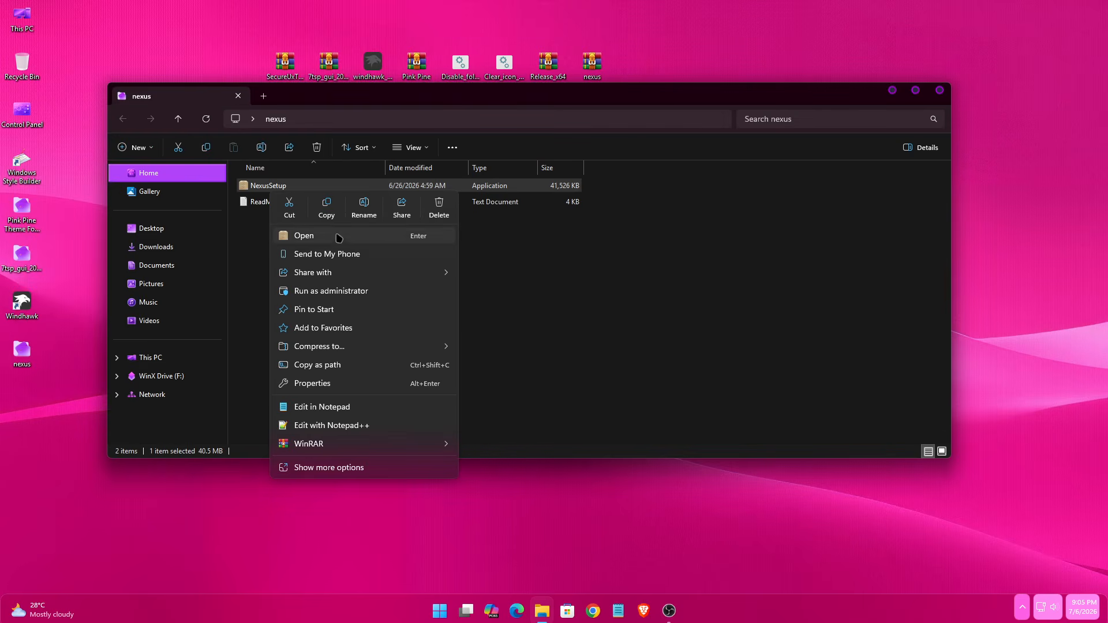
click(315, 292)
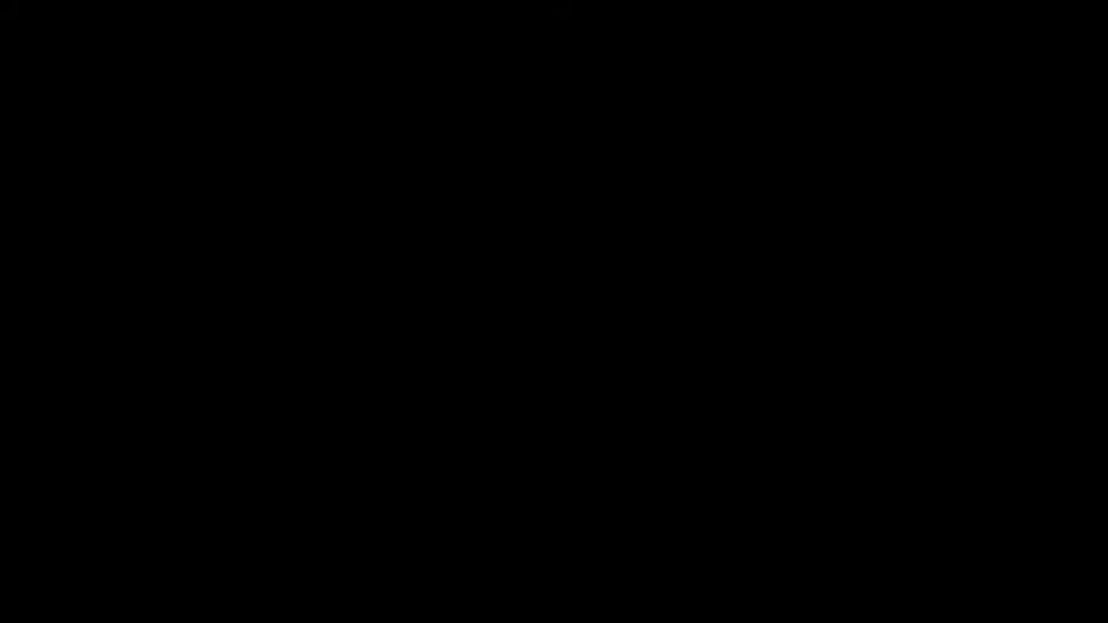
click(503, 419)
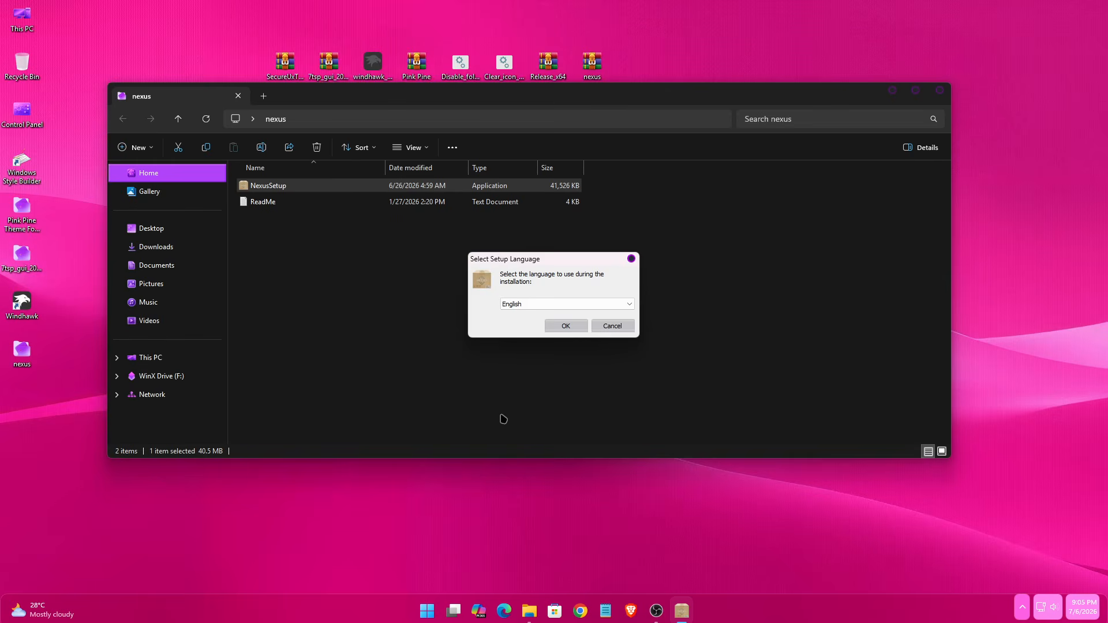
Step: Install Nexus in English into C:\Program Files (x86)\Winstep, accepting the license agreement, and close the nexus folder window
click(559, 328)
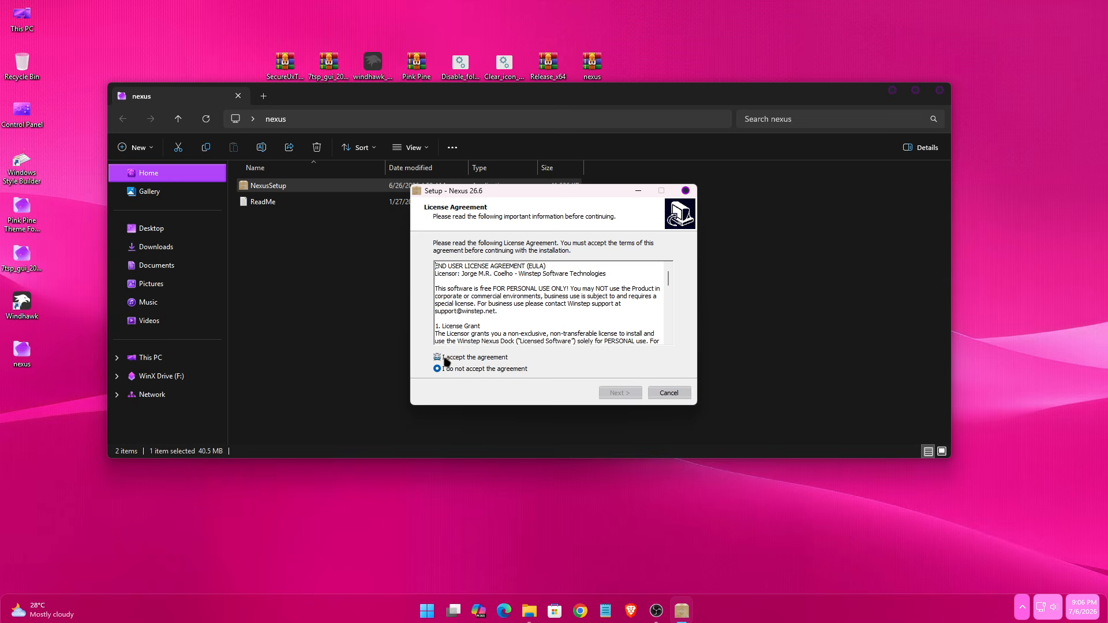
click(603, 397)
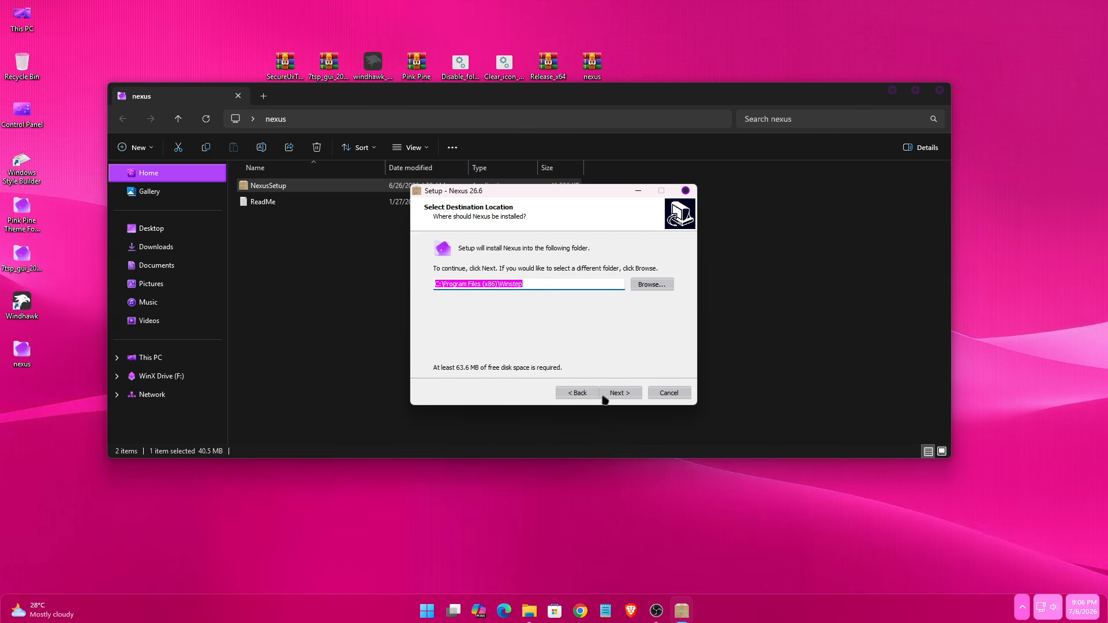
click(603, 397)
click(603, 397)
click(605, 397)
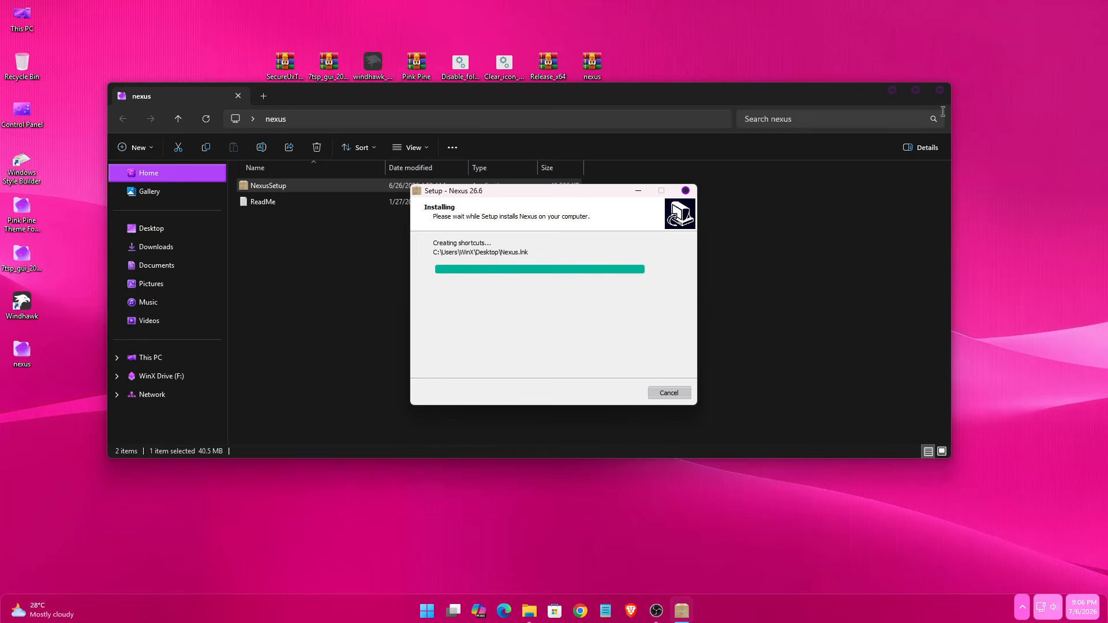
click(940, 91)
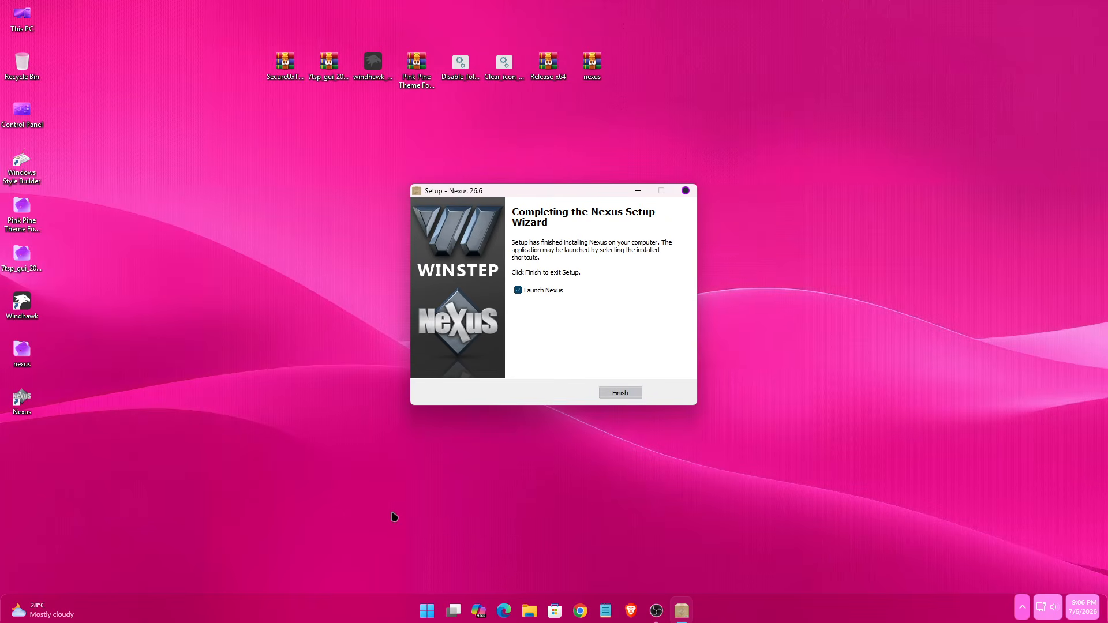
Step: Copy the Icons folder from Pink Pine Dock inside the Pink Pine Theme For Windows 11 folder
right_click(17, 224)
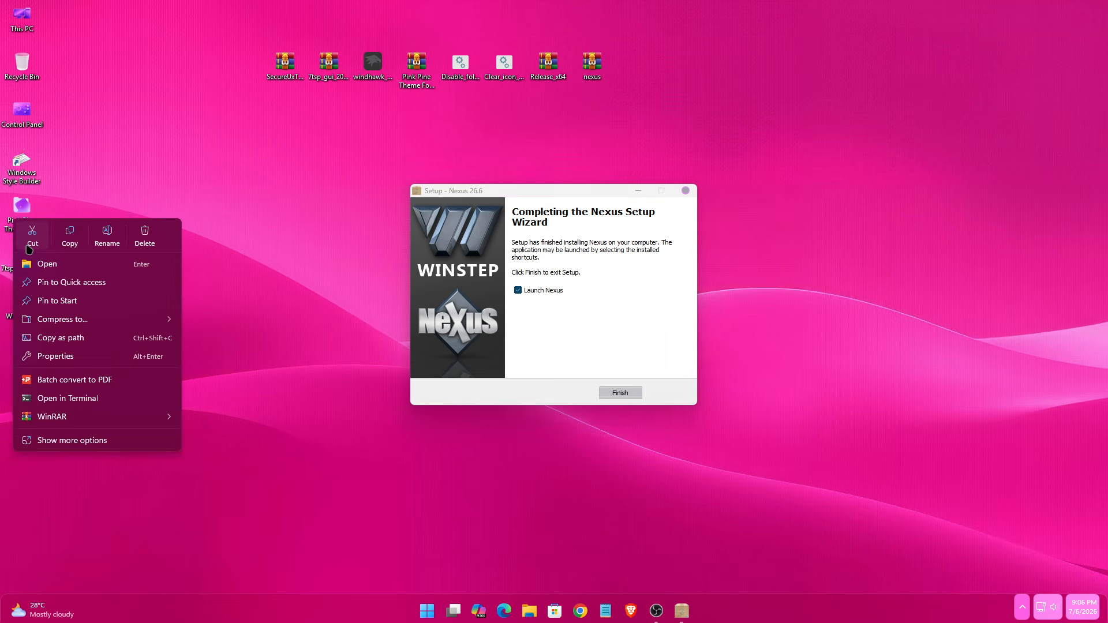
click(34, 262)
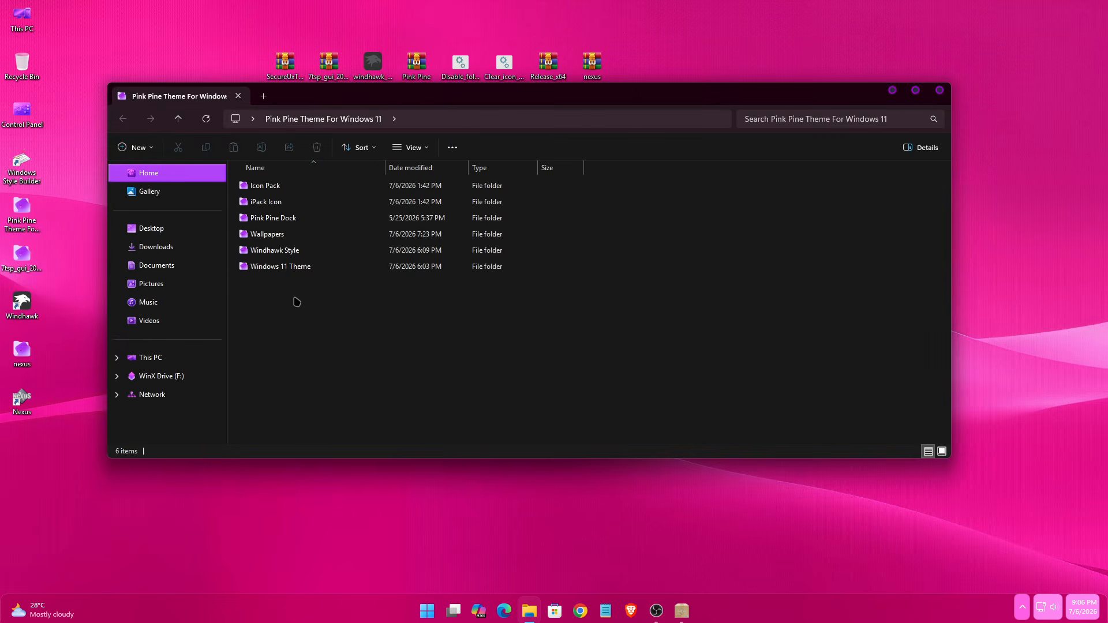
right_click(279, 218)
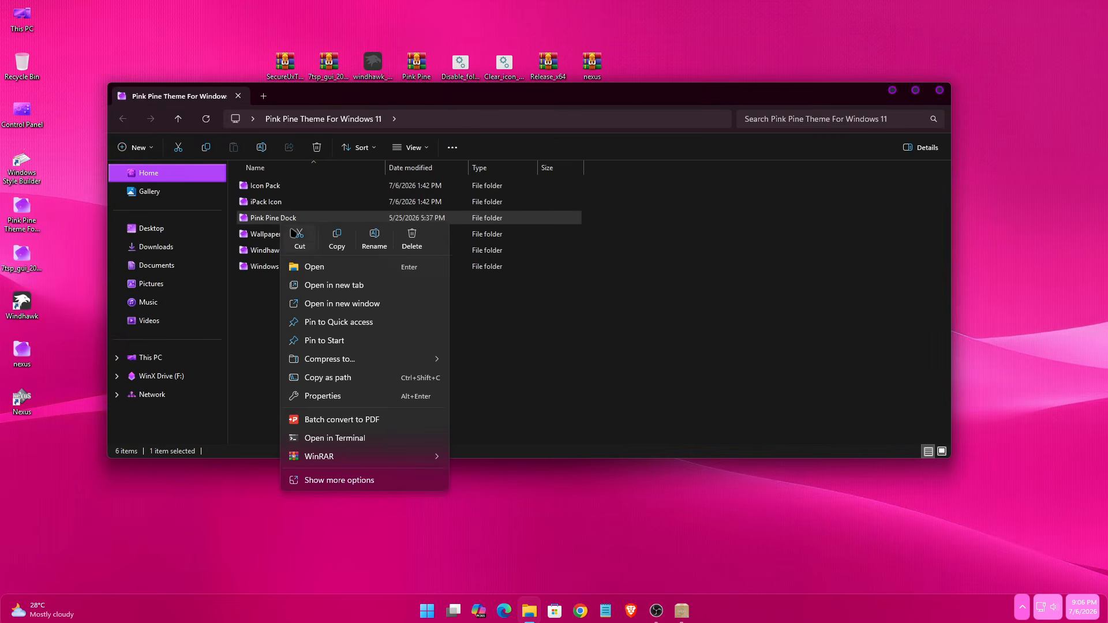
click(315, 268)
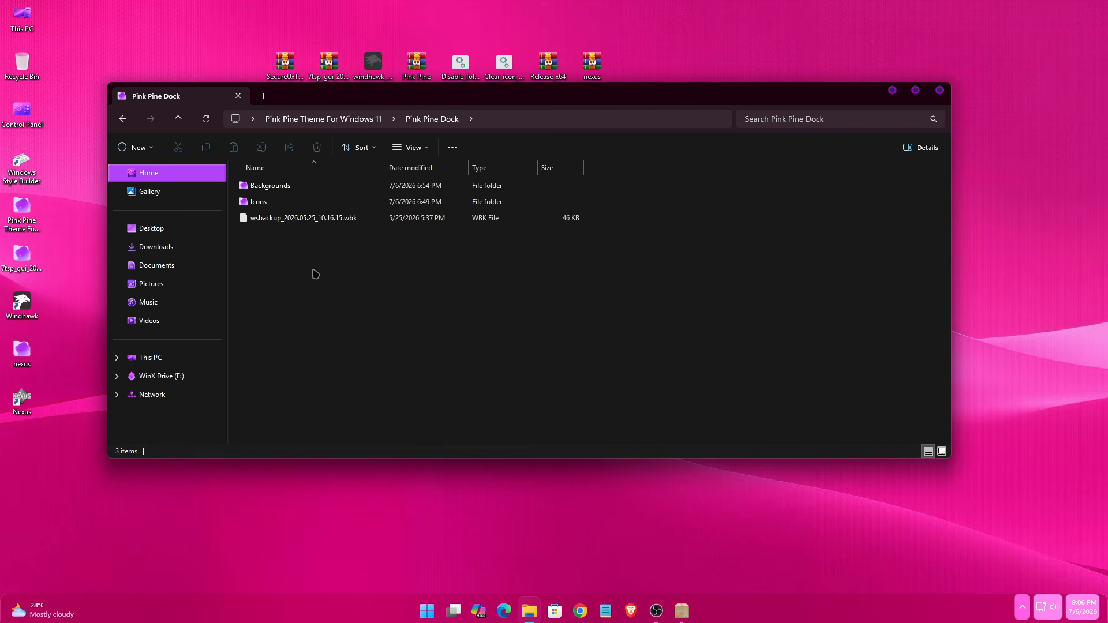
right_click(254, 203)
click(310, 225)
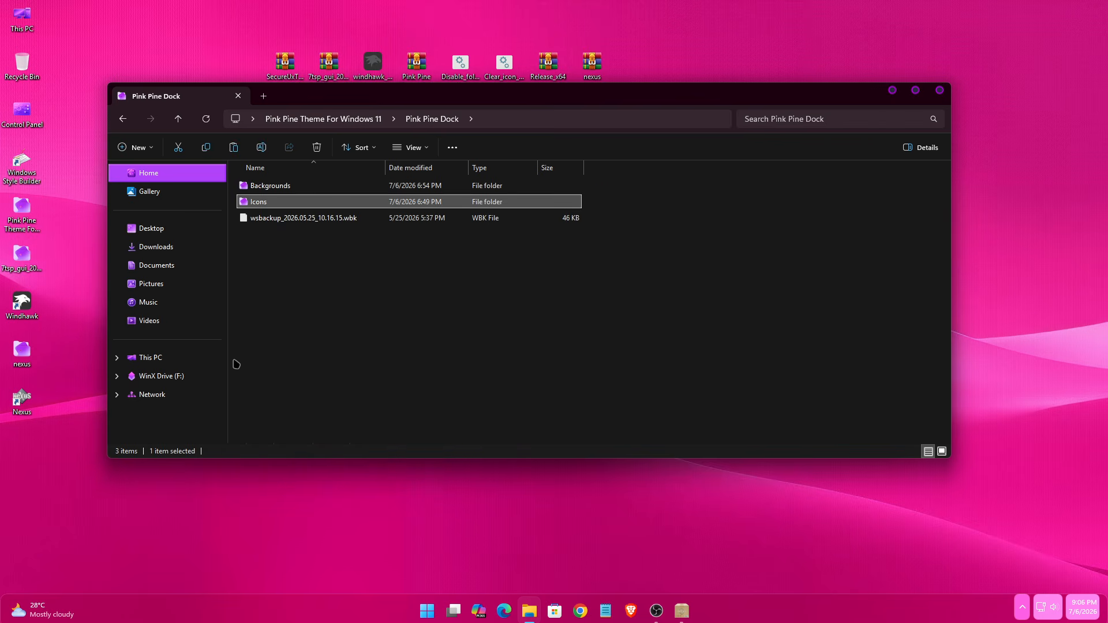
Step: Paste the Icons folder into the root of Local Disk (C:) and close the File Explorer window
click(183, 361)
click(287, 203)
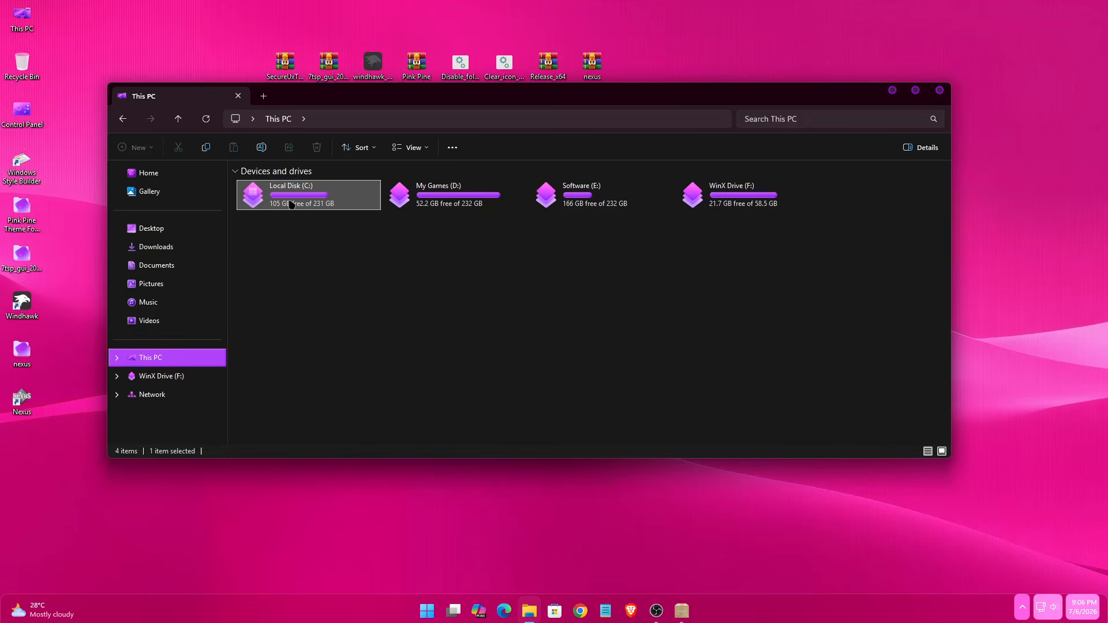
double_click(287, 204)
right_click(353, 314)
click(370, 329)
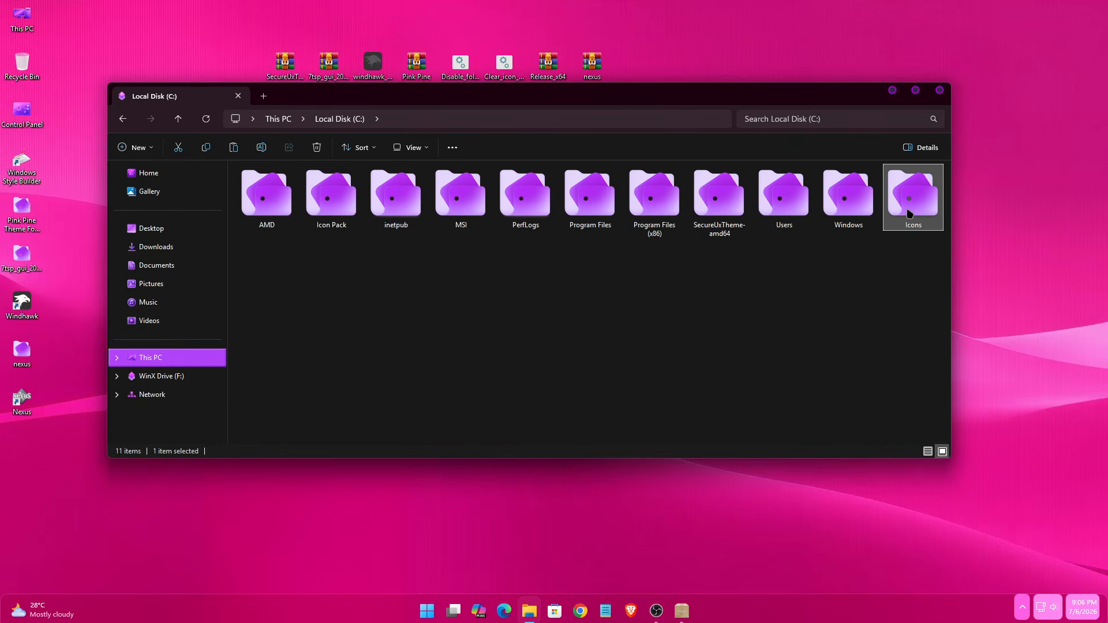
click(939, 93)
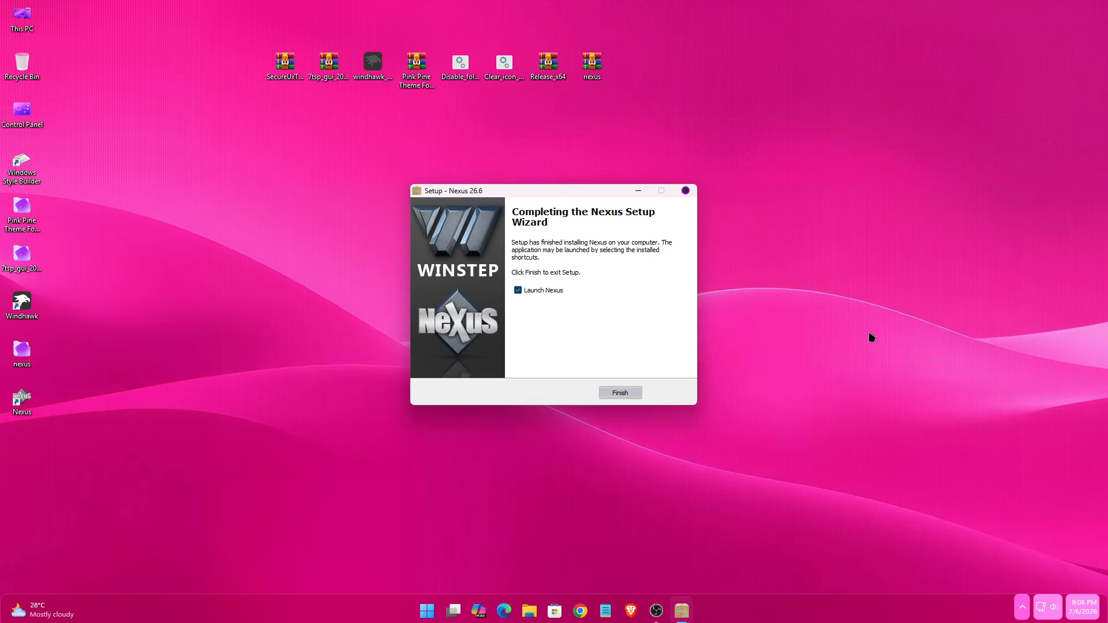
Step: Finish the Nexus setup with Launch Nexus enabled, and open the Advanced settings in the dock's preferences
click(623, 397)
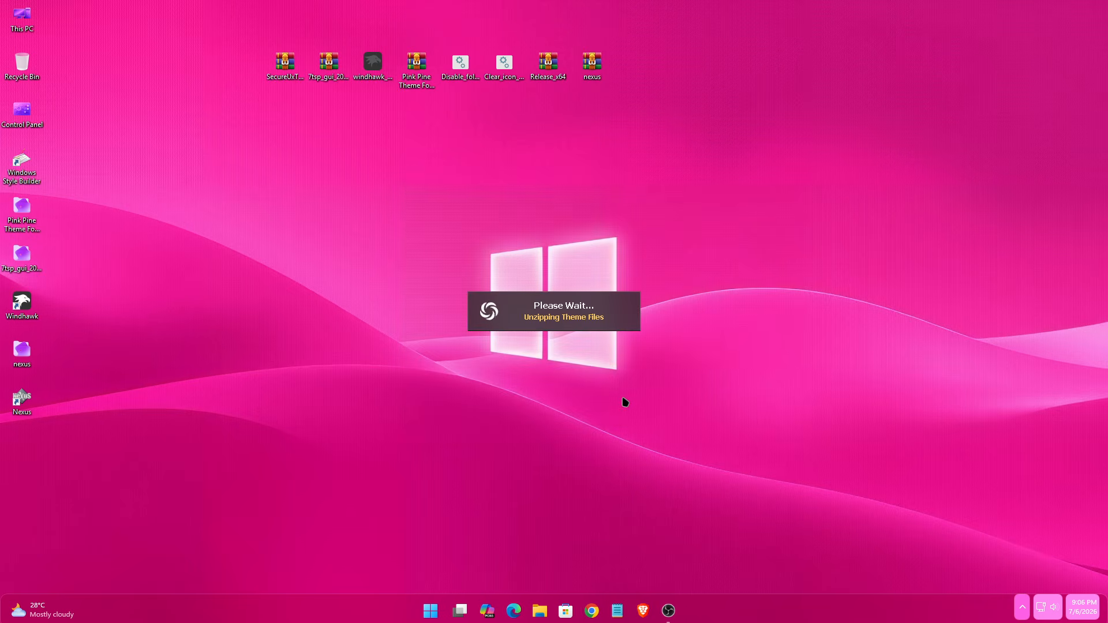
click(676, 362)
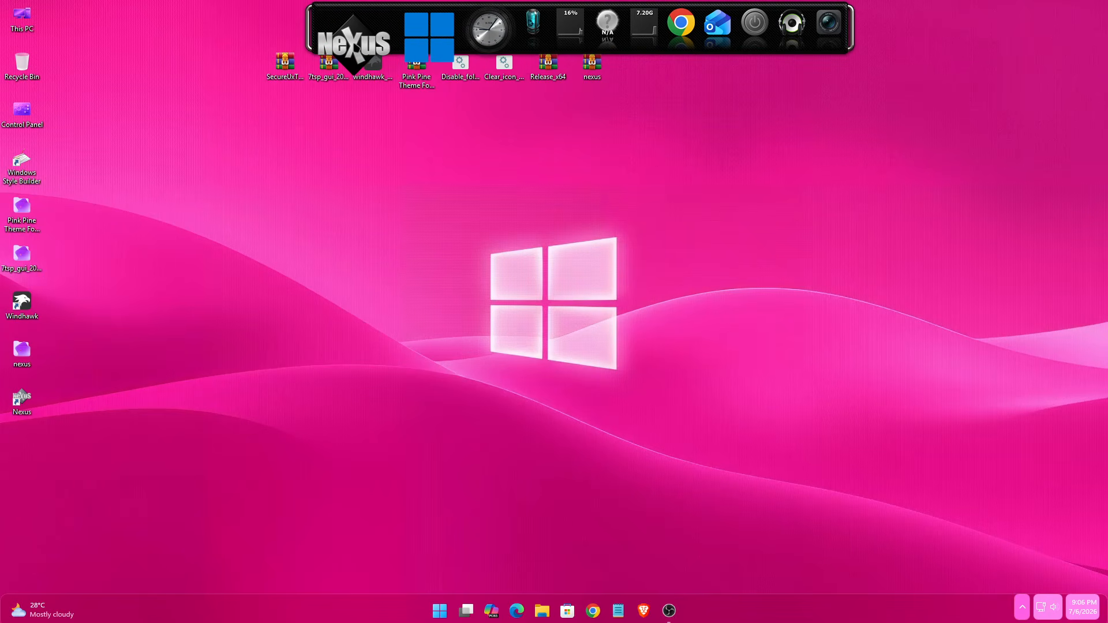
click(353, 43)
click(688, 183)
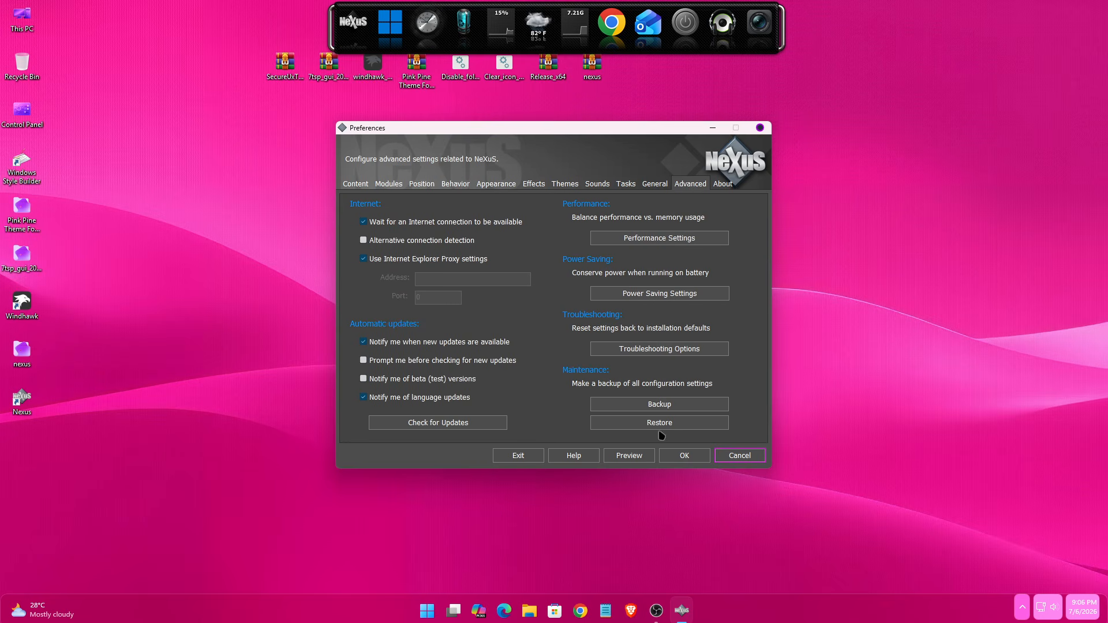
Step: Restore the dock configuration from wsbackup_2026.05.25_10.16.15.wbk in the Pink Pine Dock folder of the Pink Pine theme
click(652, 425)
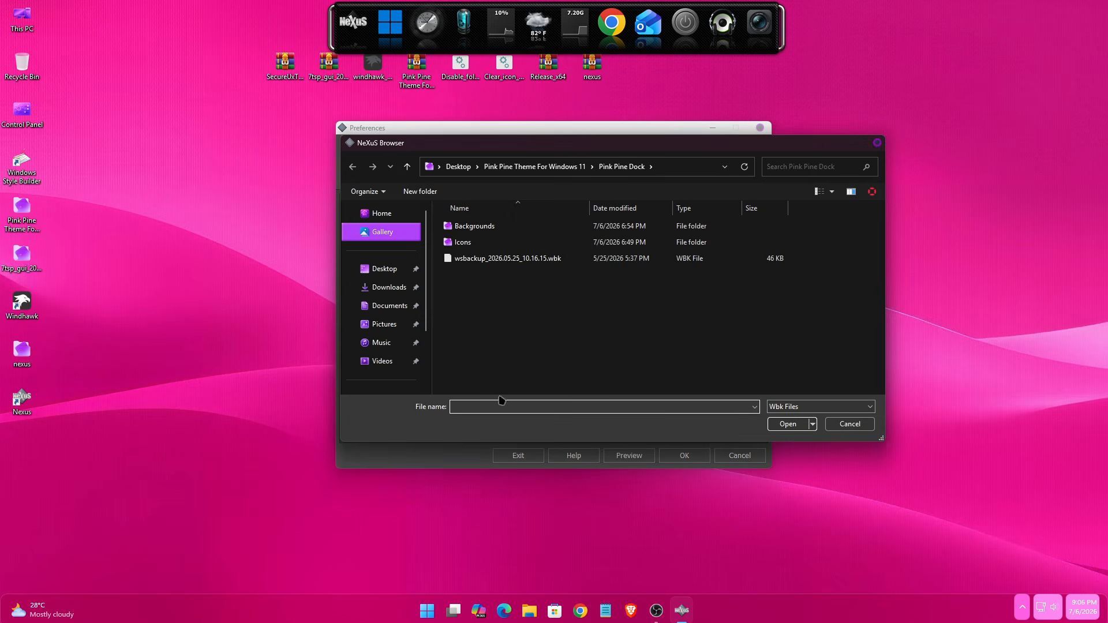
click(384, 269)
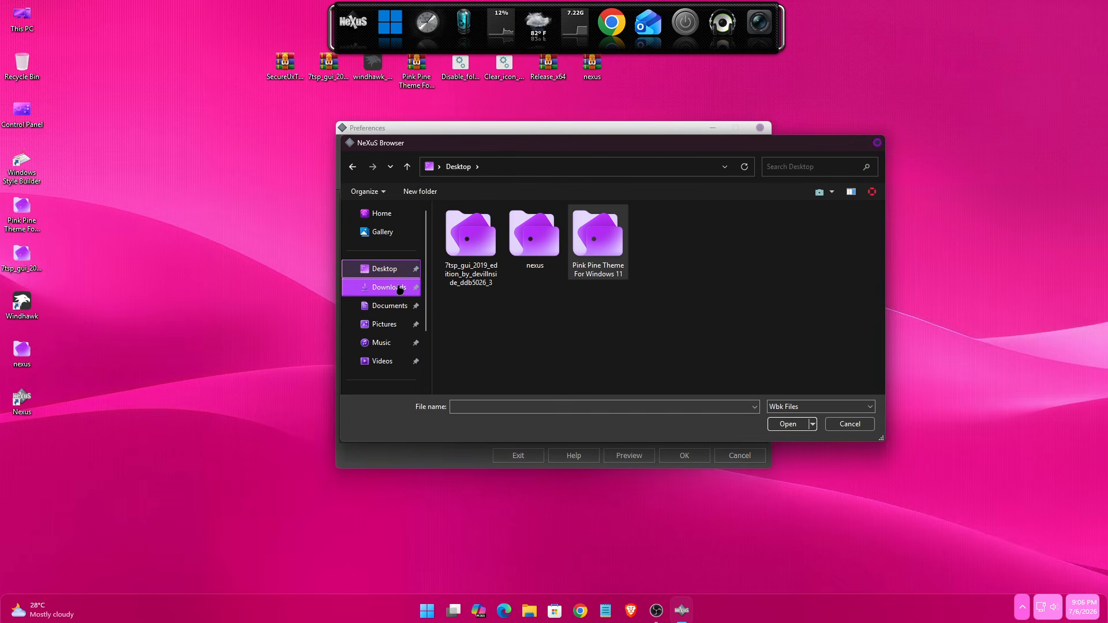
double_click(597, 237)
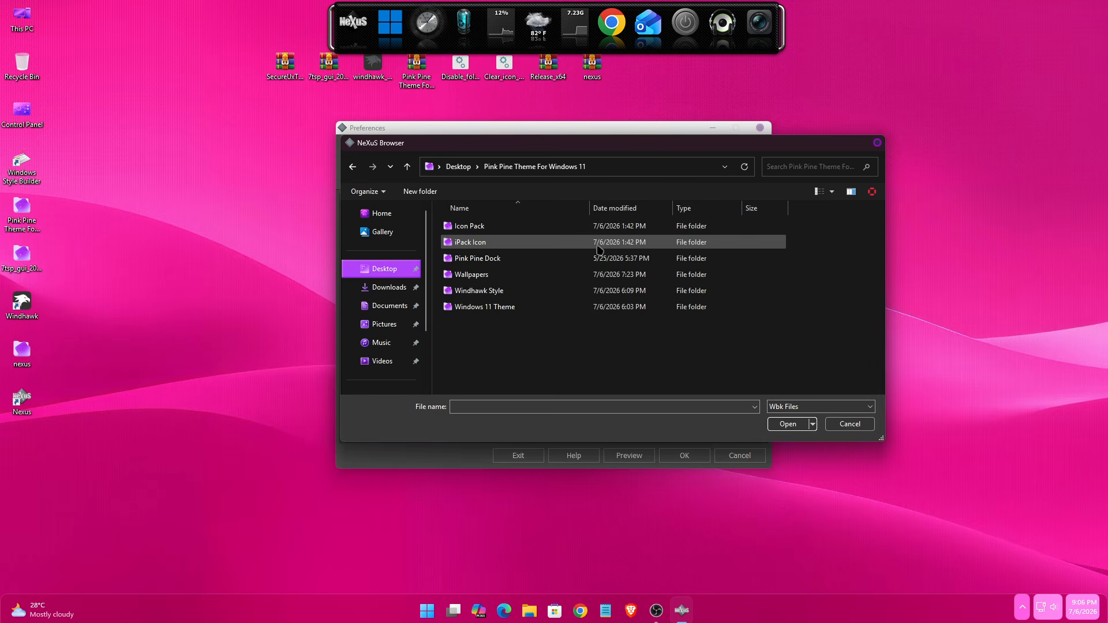
double_click(475, 259)
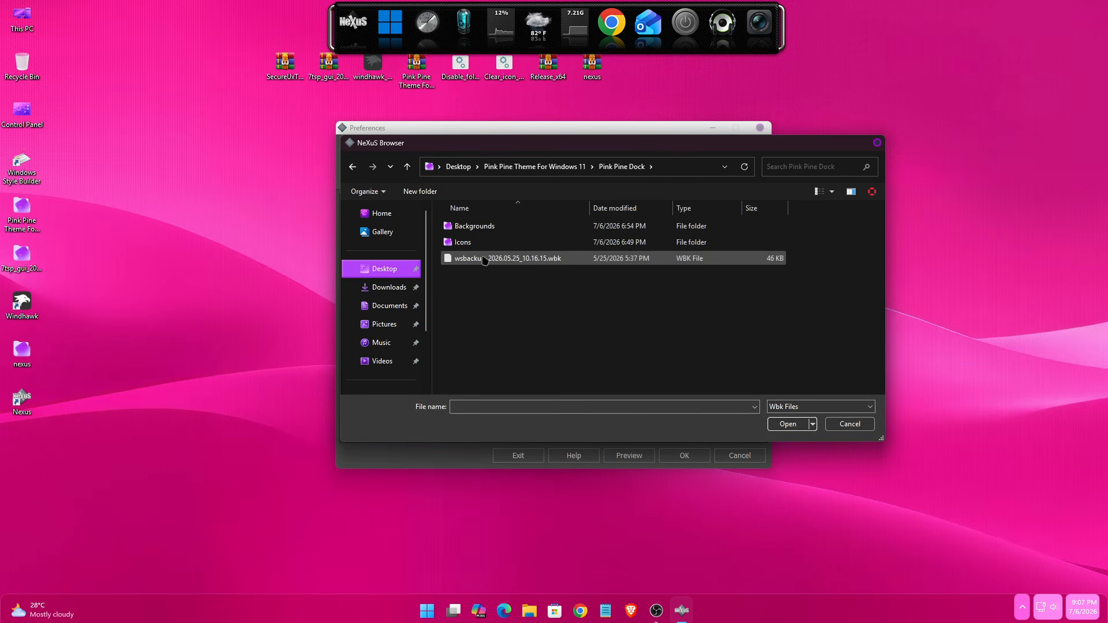
click(491, 258)
click(792, 425)
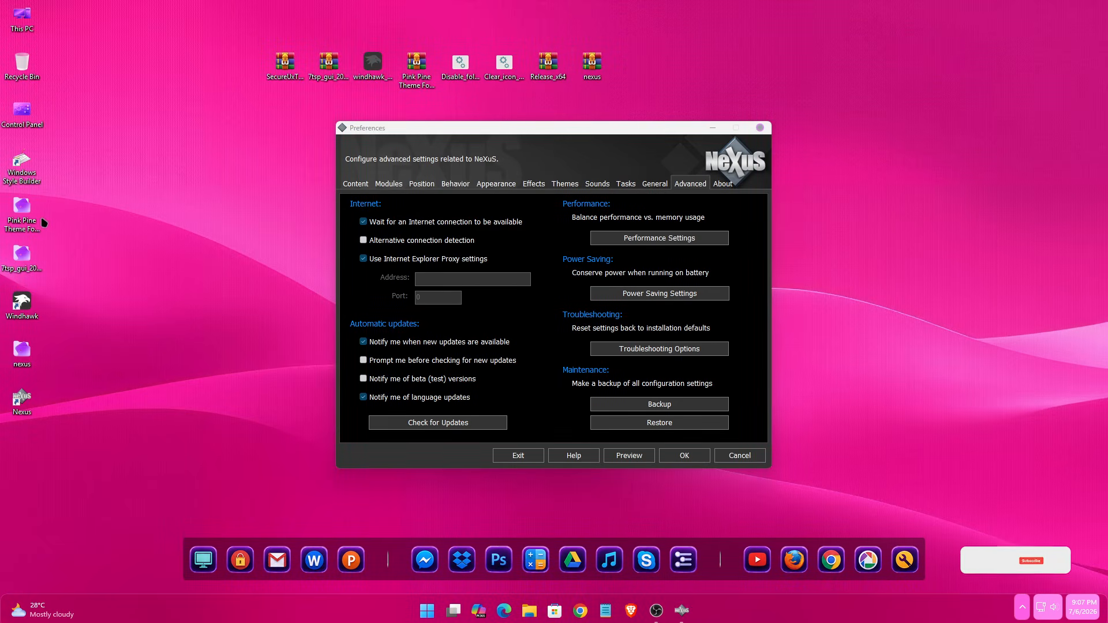
Step: Copy the Pink Pine Dock BG folder from Pink Pine Dock > Backgrounds inside the Pink Pine Theme For Windows 11 folder
right_click(11, 214)
click(52, 265)
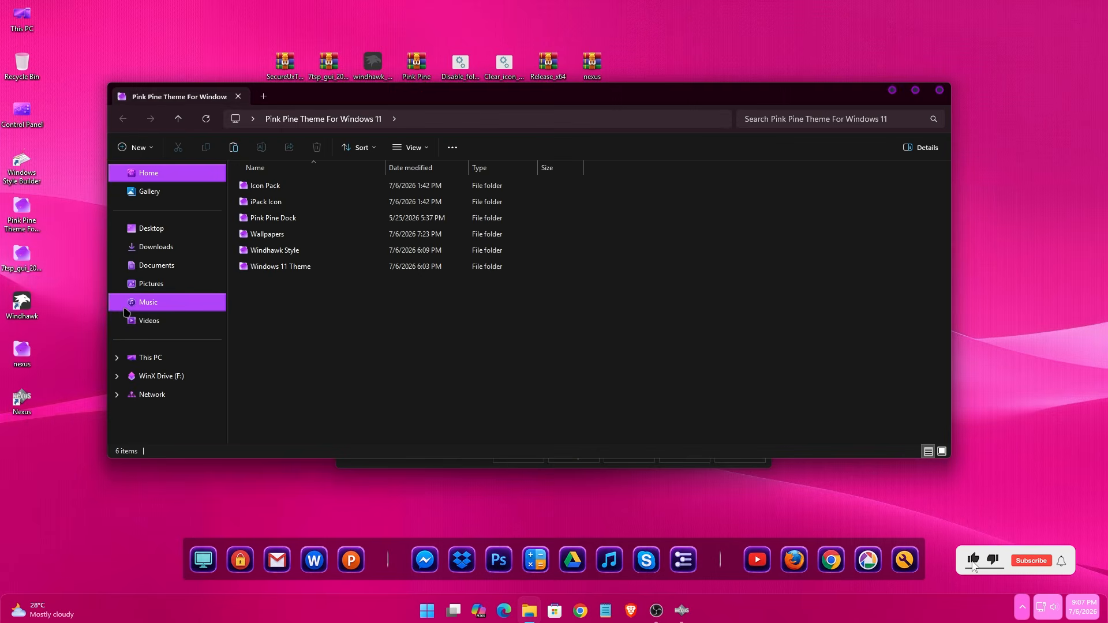
click(283, 220)
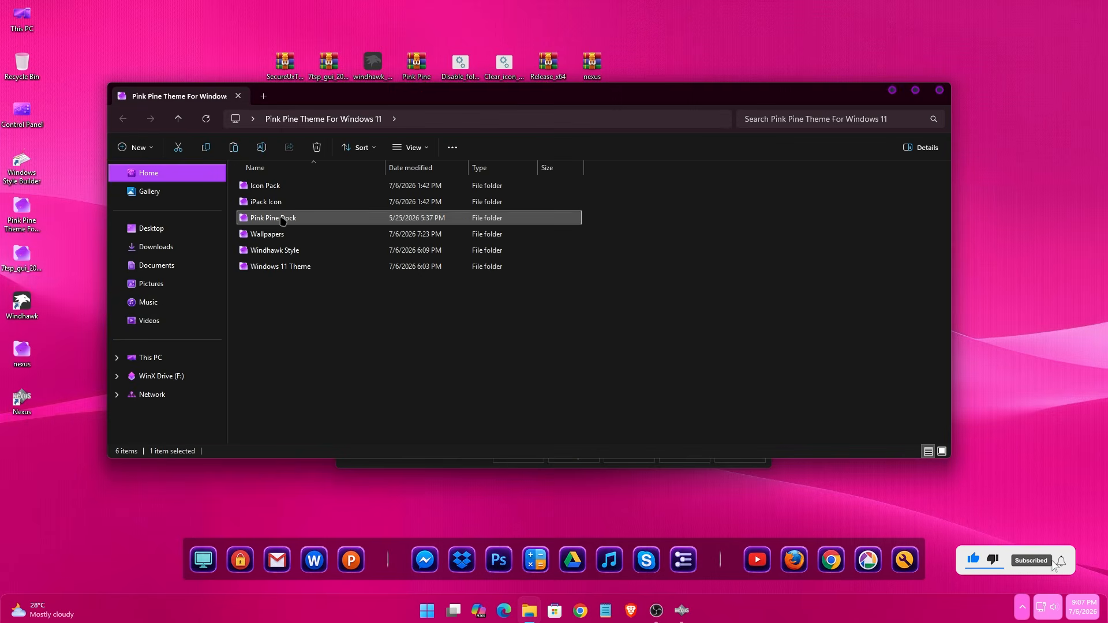
right_click(283, 220)
click(317, 269)
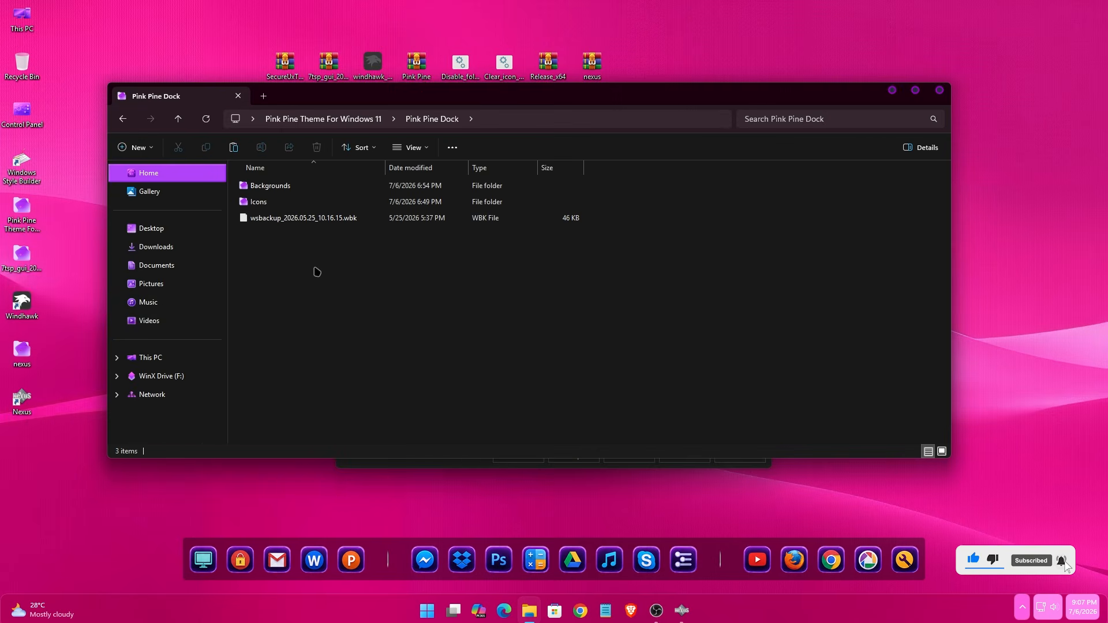
click(277, 185)
right_click(277, 185)
click(301, 237)
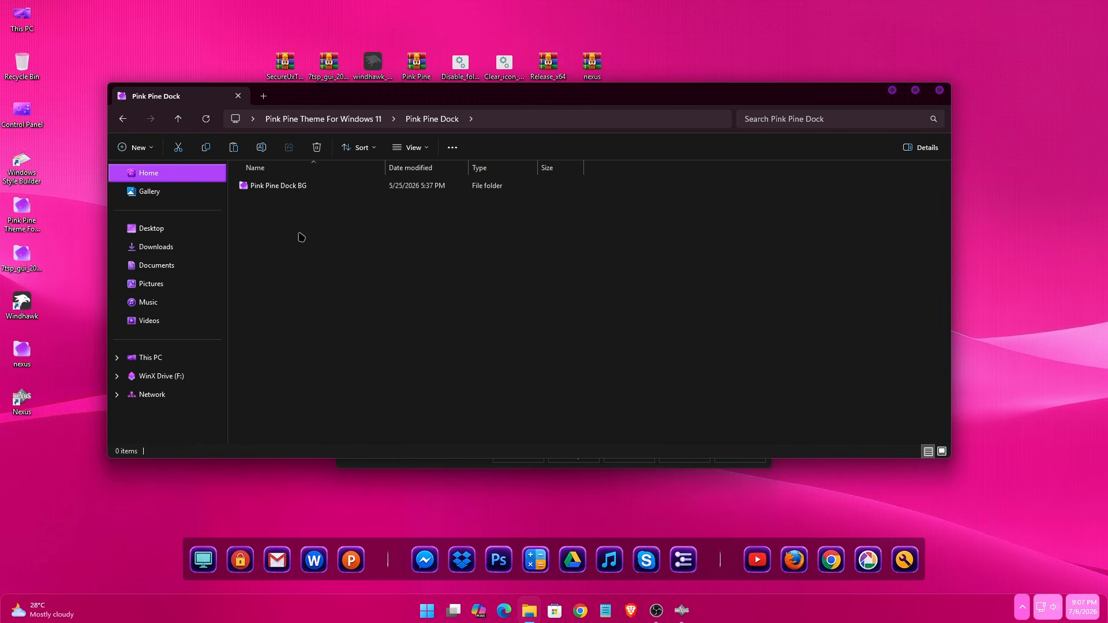
click(279, 185)
right_click(279, 187)
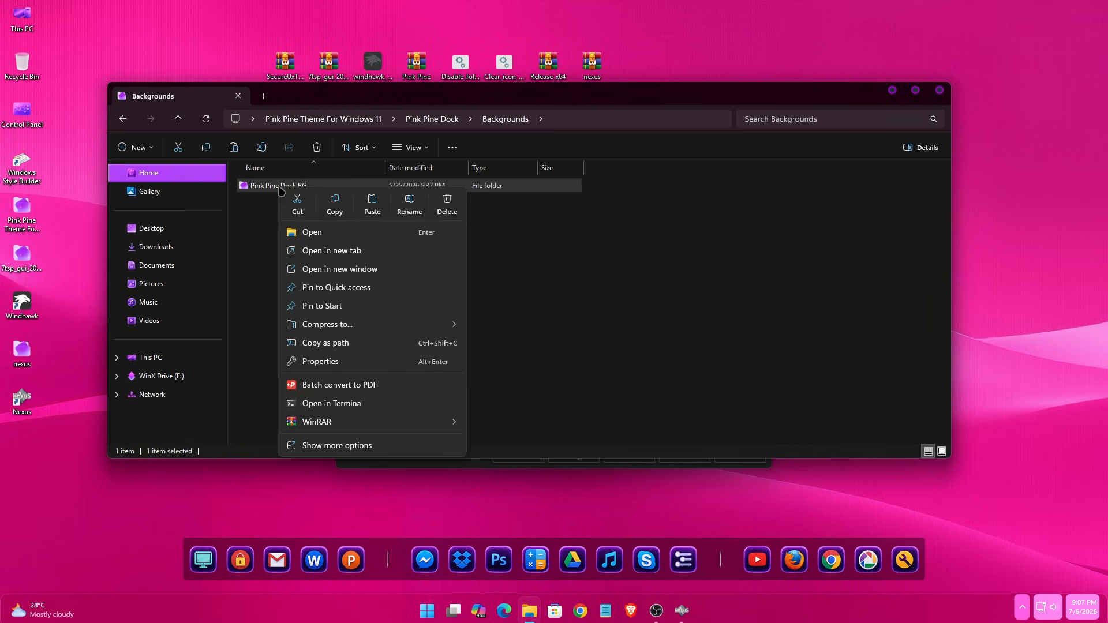
click(333, 206)
Step: Paste the Pink Pine Dock BG folder into NeXuS > Backgrounds of the Winstep folder linked in Documents, and close the window
click(153, 265)
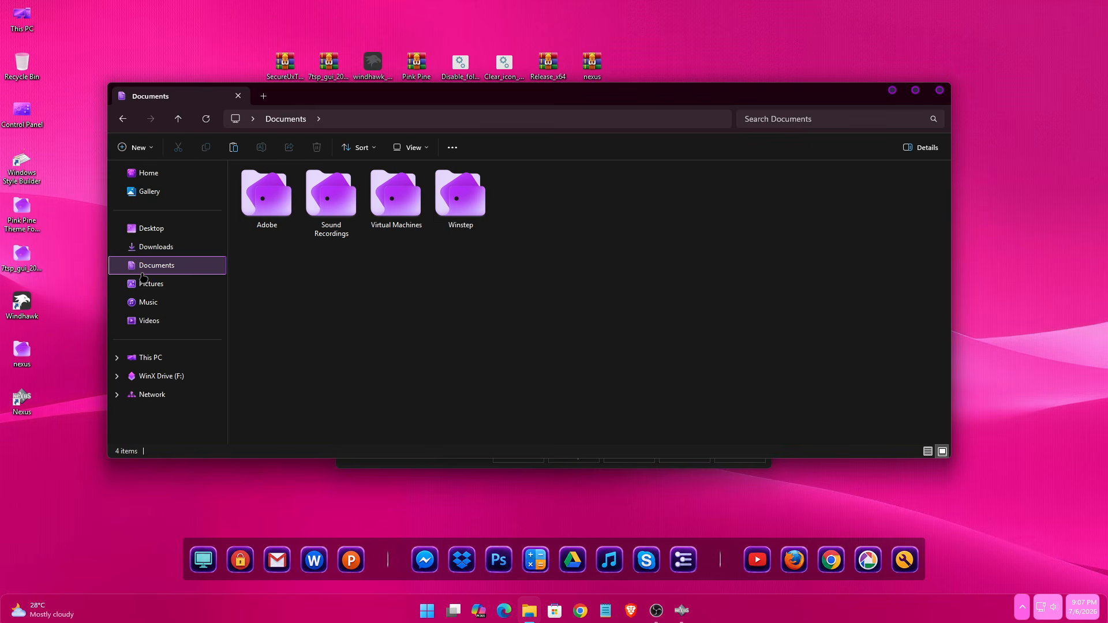
click(452, 219)
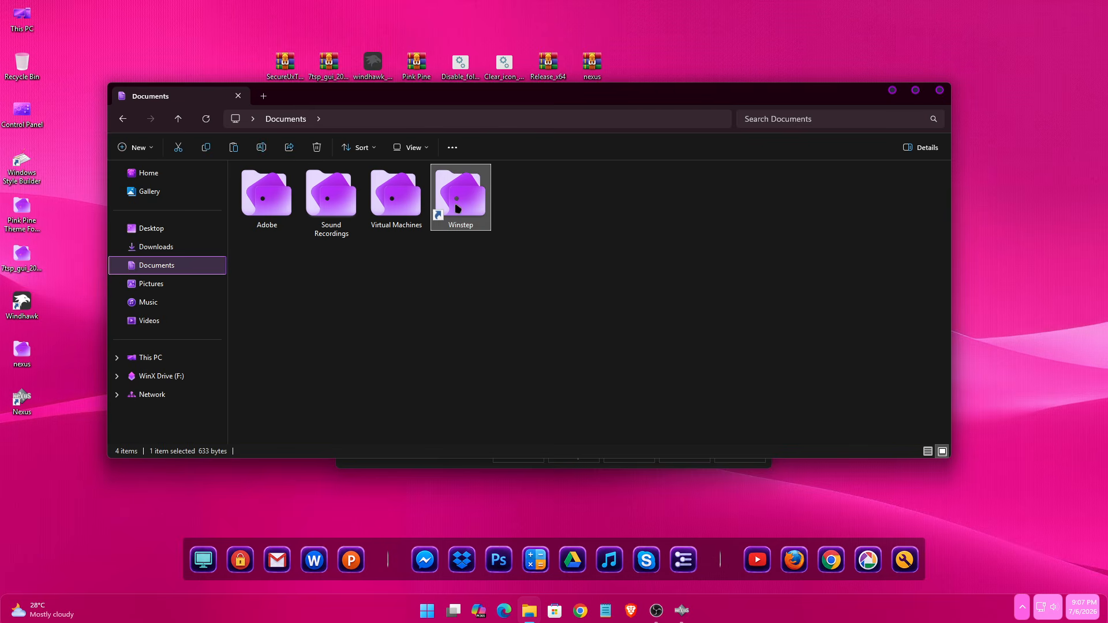
right_click(461, 211)
click(483, 252)
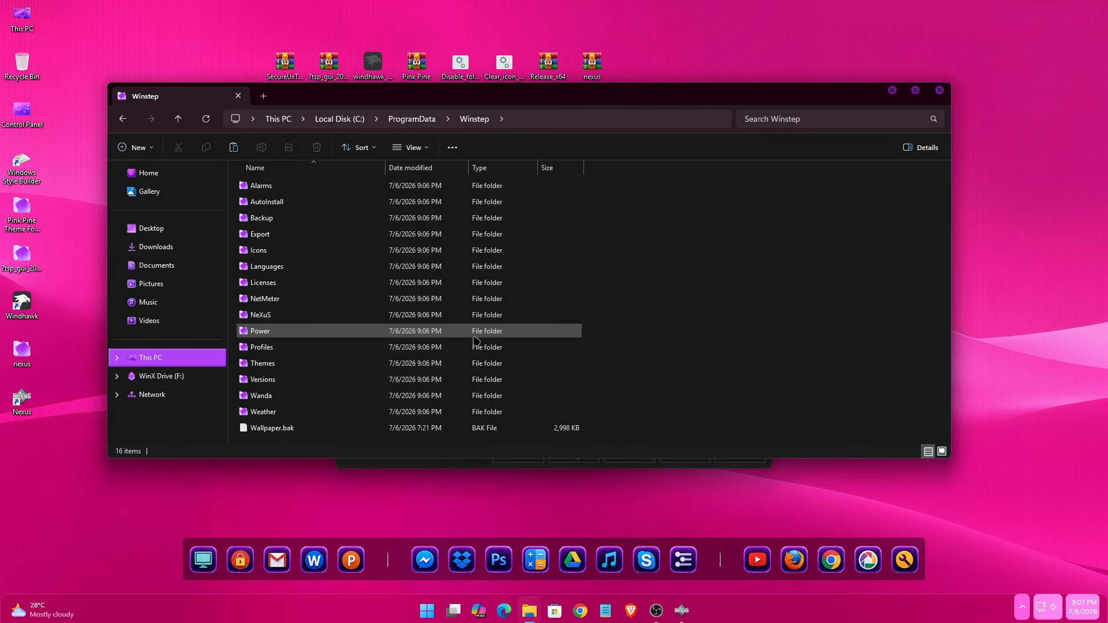
right_click(465, 316)
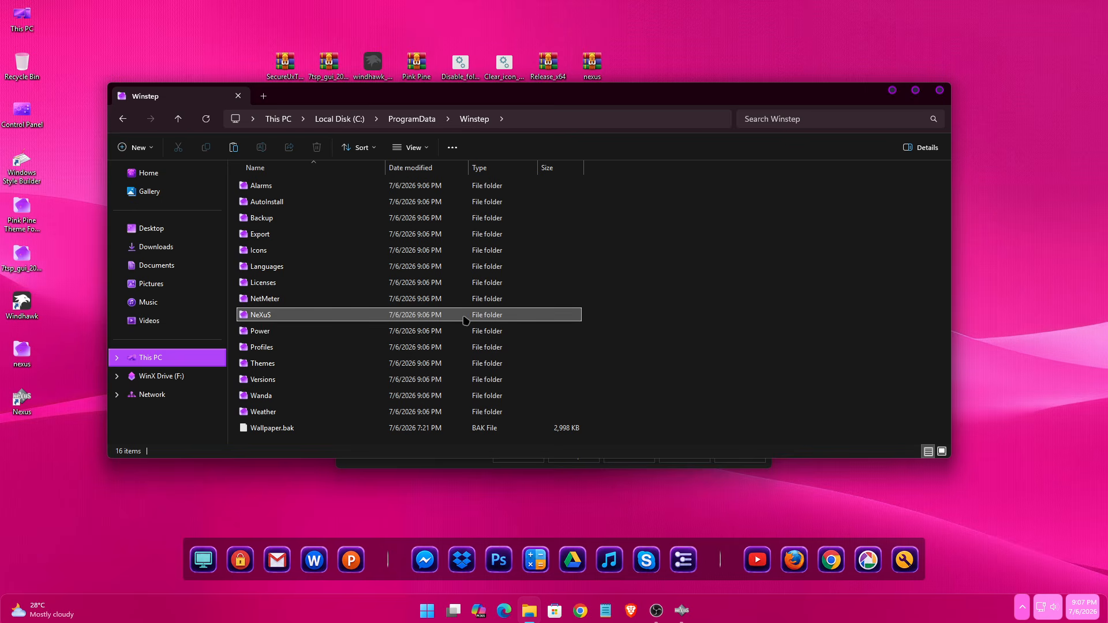
click(492, 361)
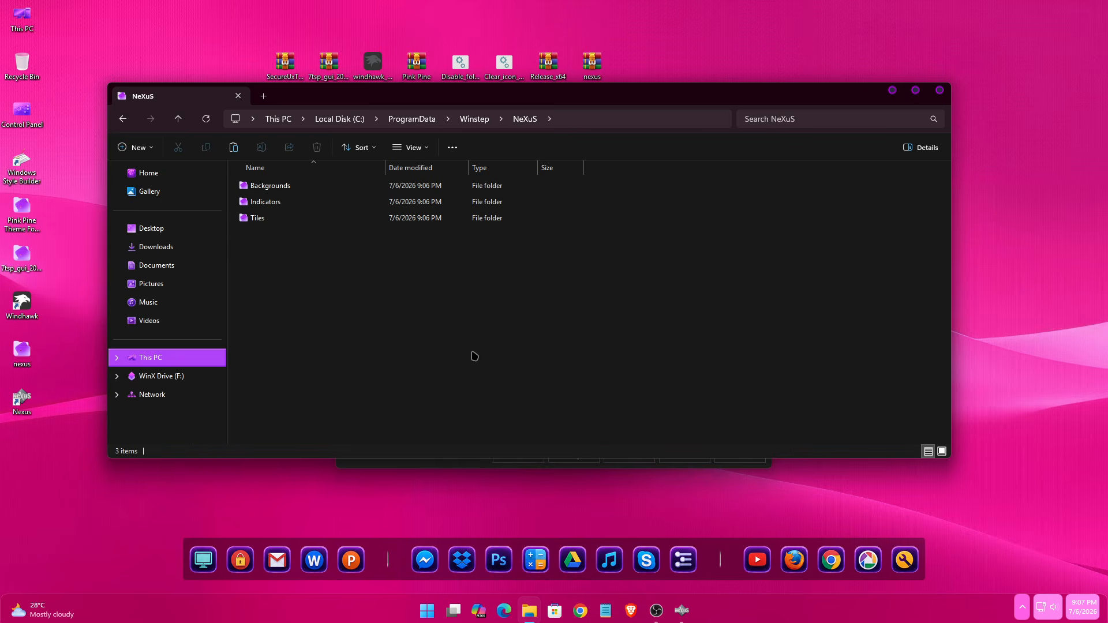
click(282, 189)
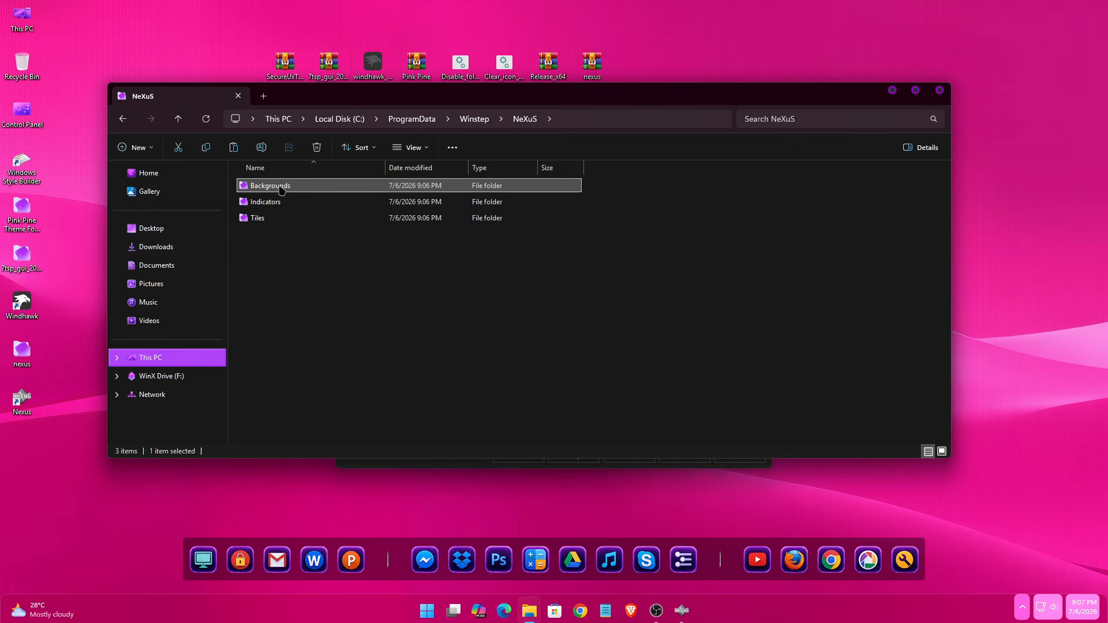
right_click(283, 188)
click(306, 234)
right_click(669, 264)
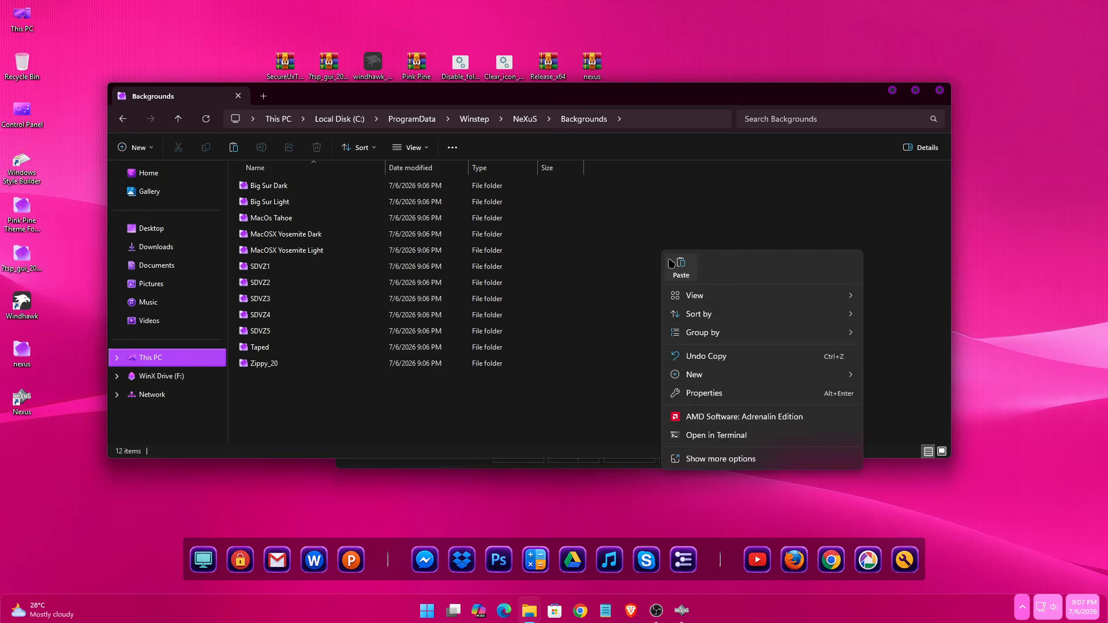
click(675, 268)
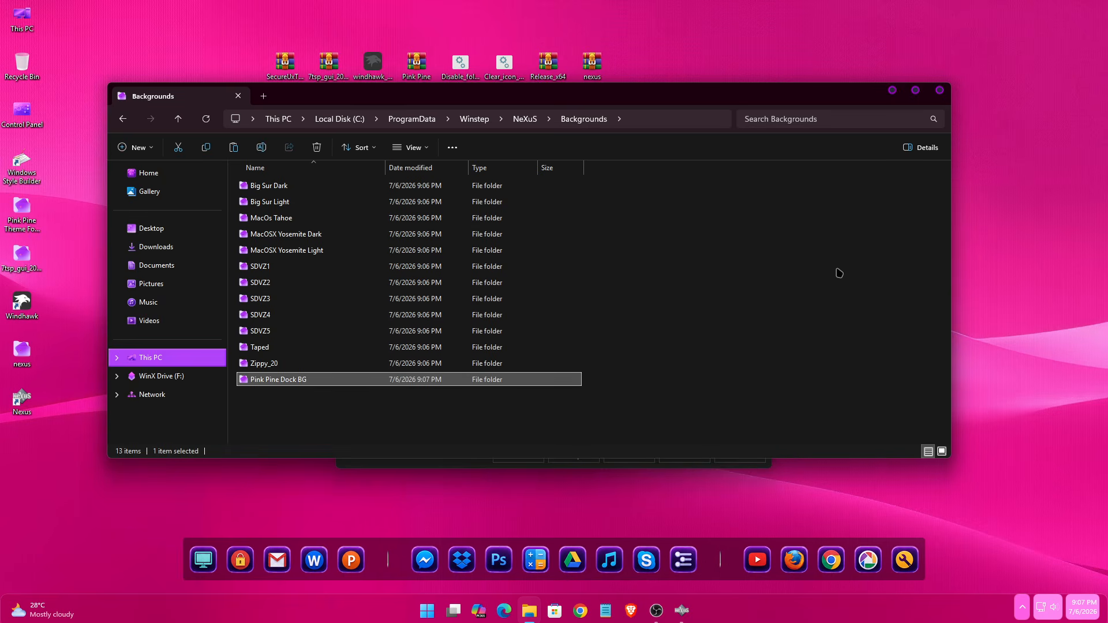
click(936, 92)
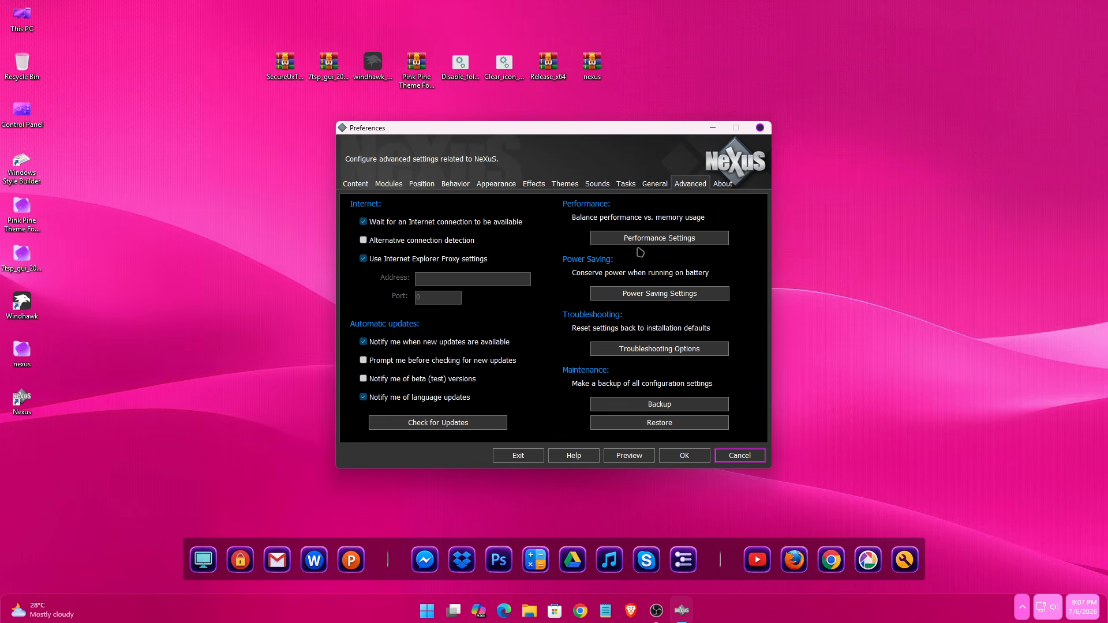
Step: Apply the Pink Pine Background theme to the dock in the NeXuS preferences and accept the changes
click(563, 184)
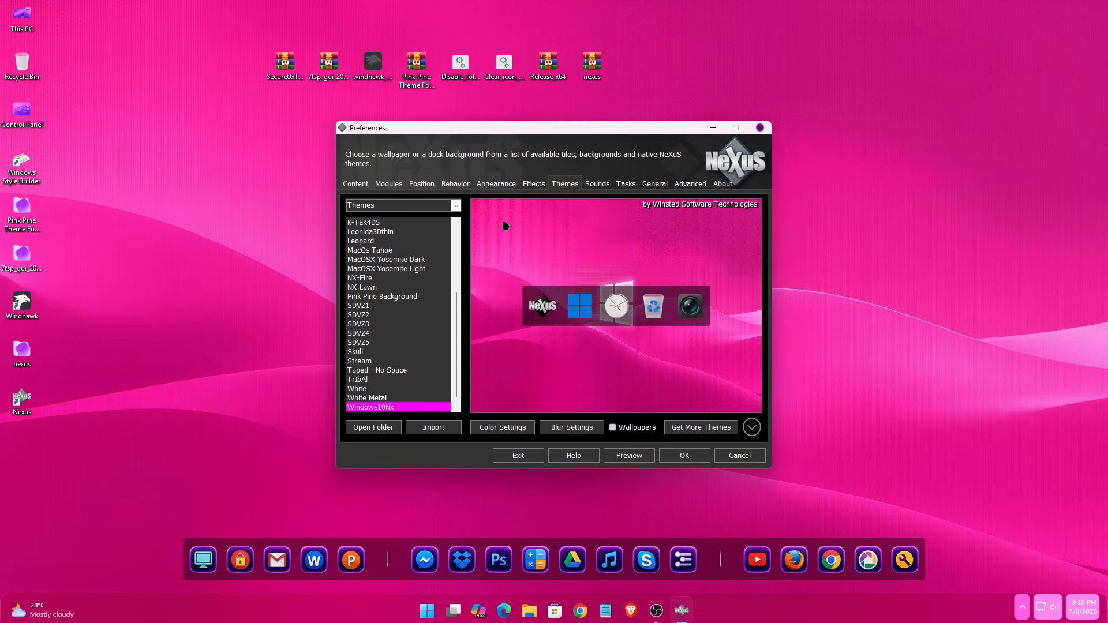
scroll(417, 266, up, 3)
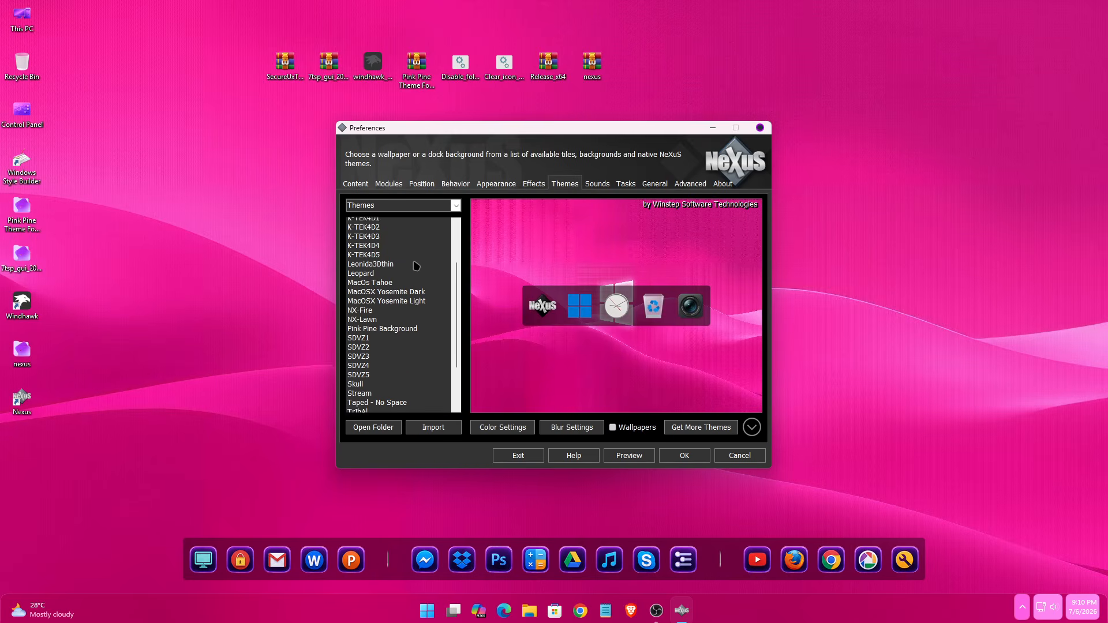
scroll(417, 266, down, 3)
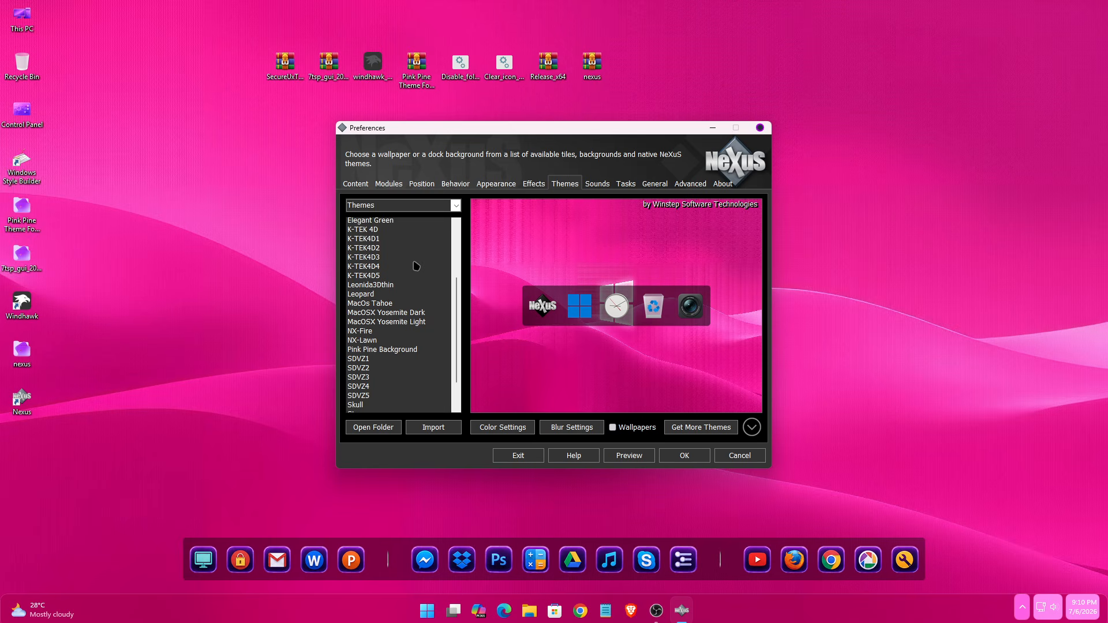
click(385, 298)
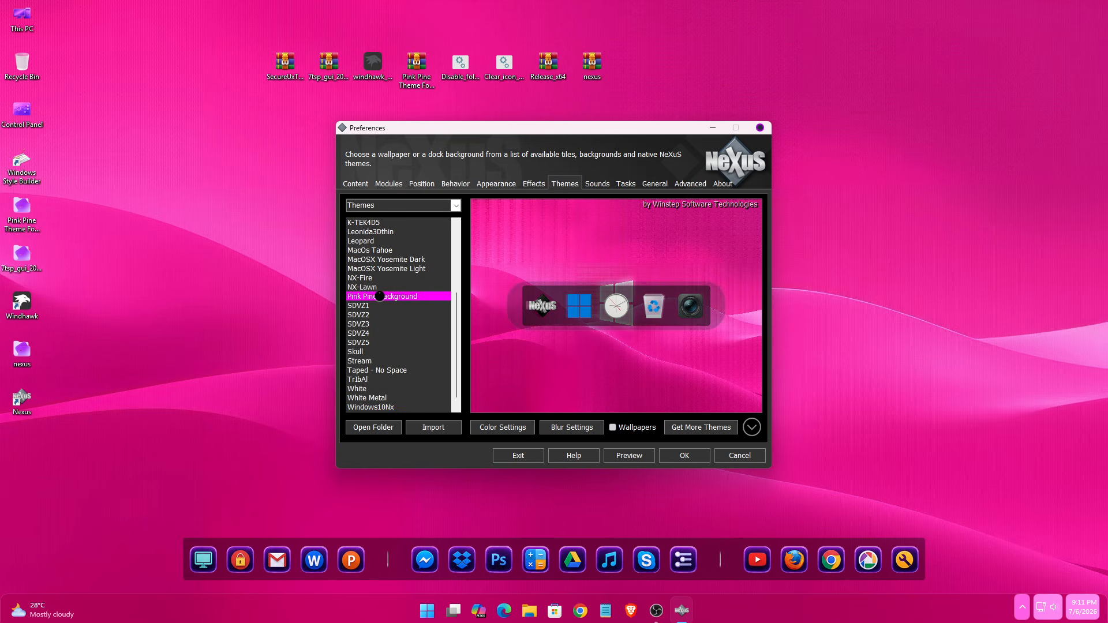
click(676, 458)
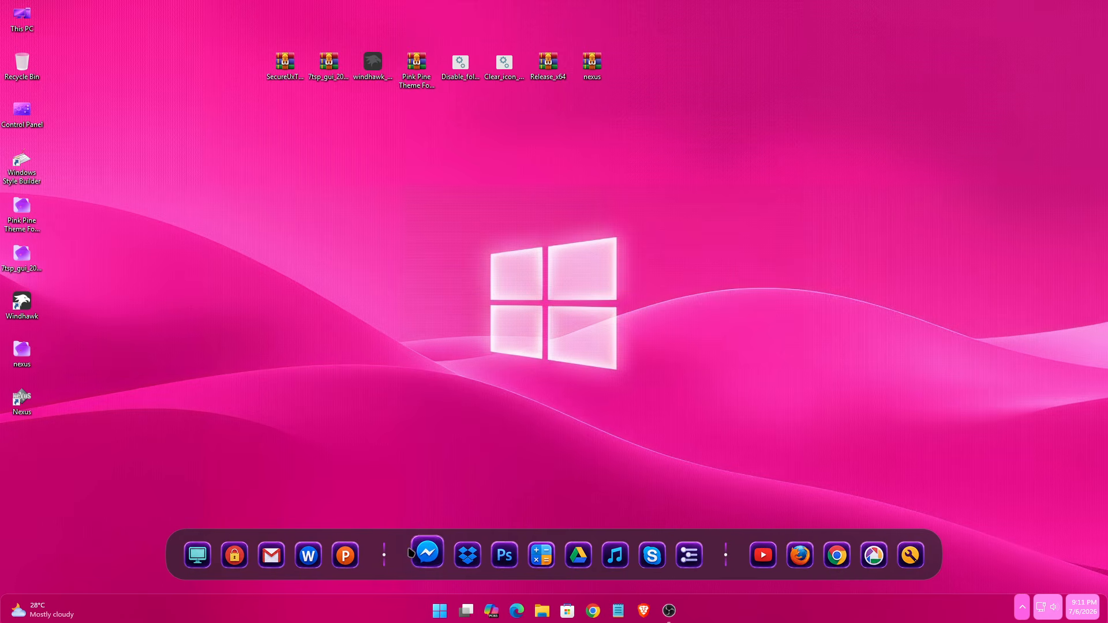
Step: Turn on automatic hiding of the taskbar in the Windows taskbar behavior settings and close Settings
right_click(432, 612)
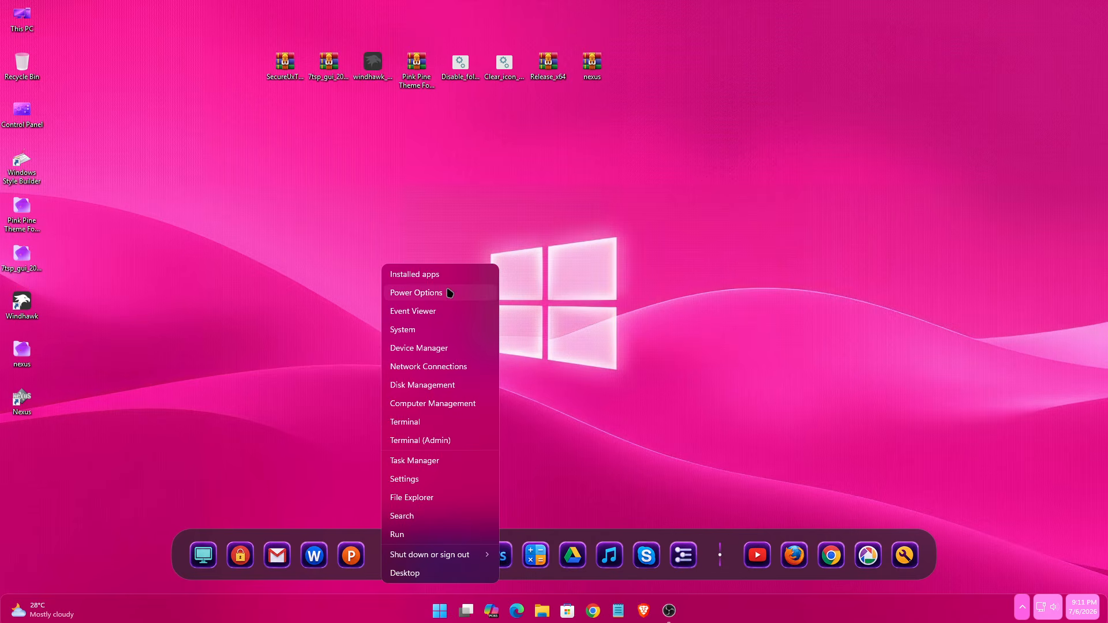
right_click(412, 612)
right_click(412, 613)
click(441, 581)
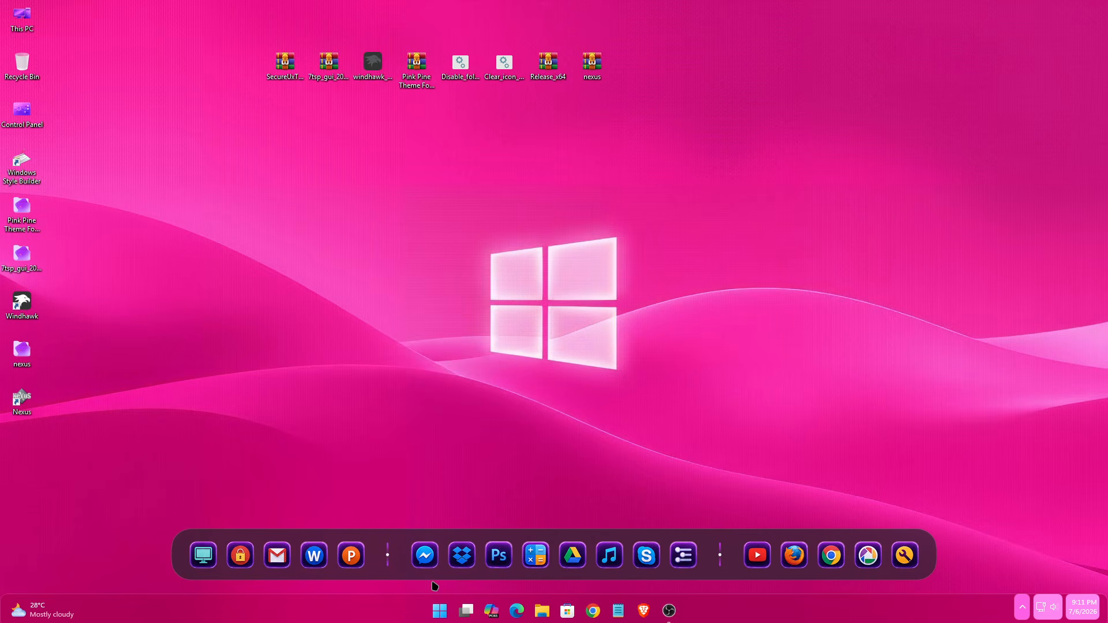
scroll(688, 398, down, 3)
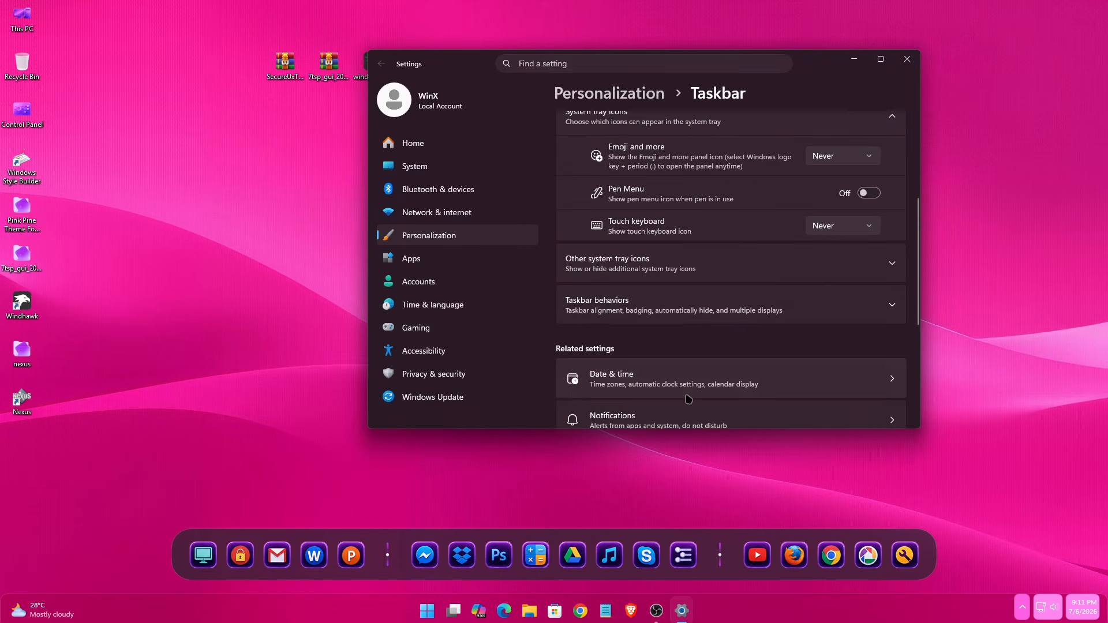
click(623, 311)
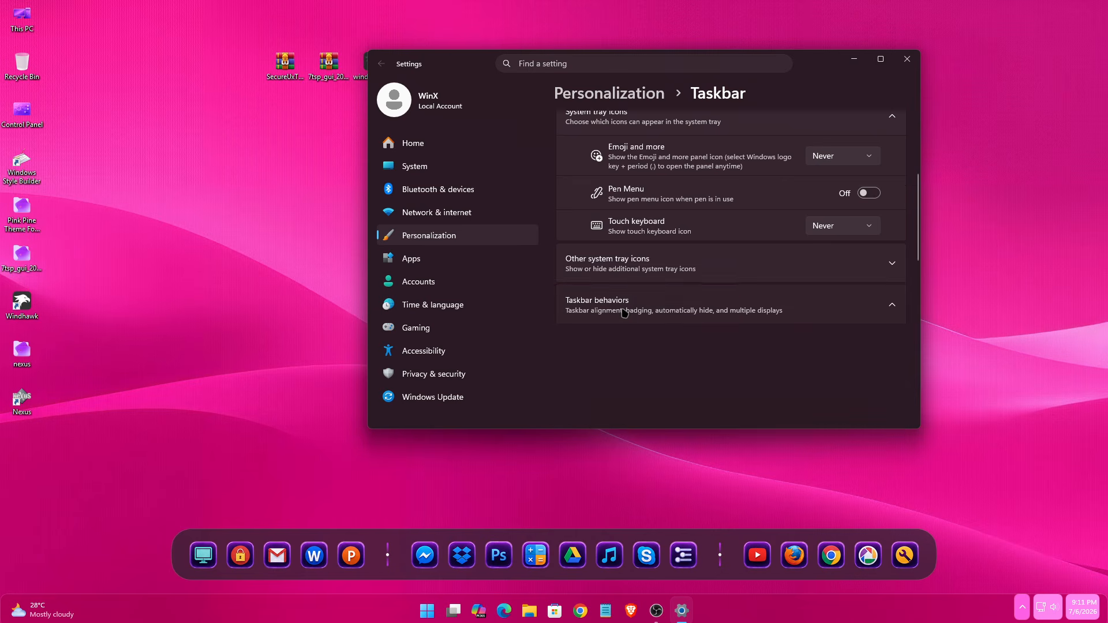
click(595, 367)
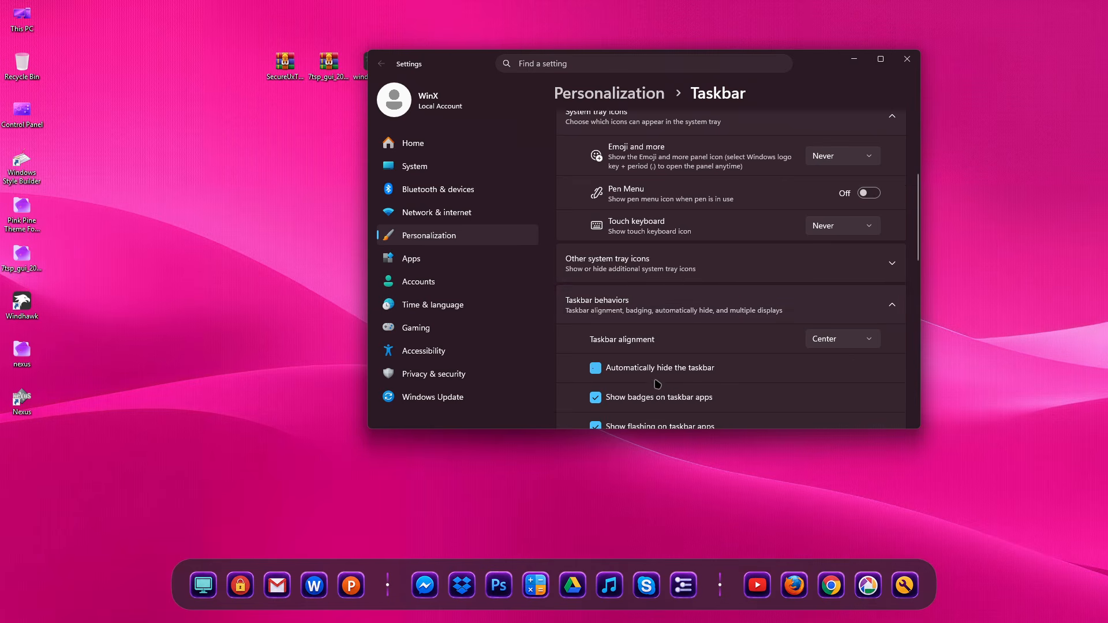
click(908, 59)
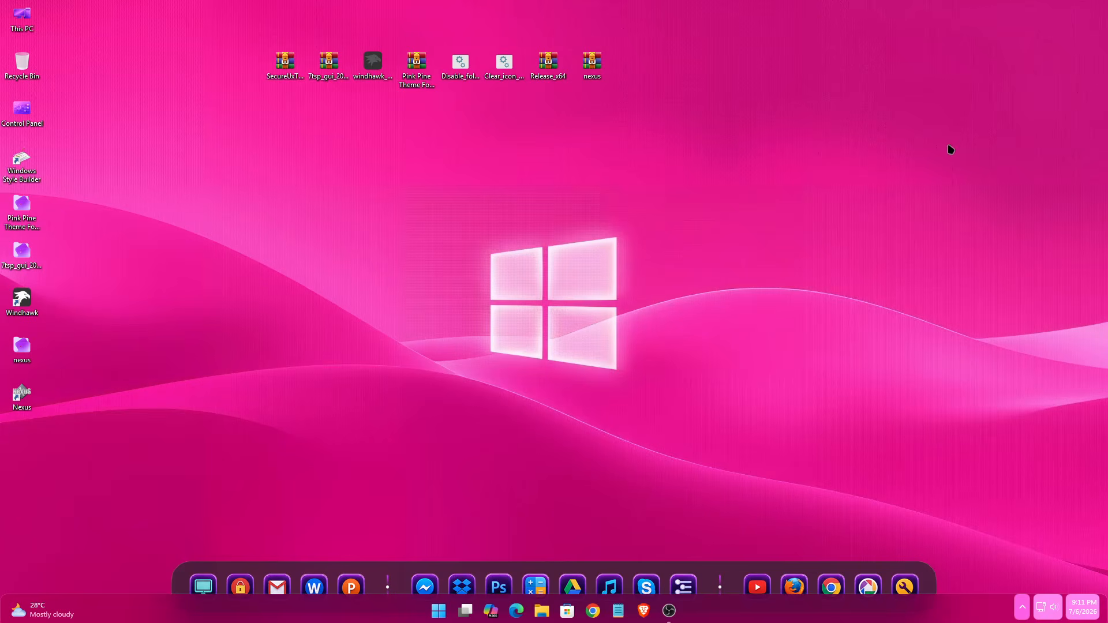
Step: Extract the Release_x64 archive with WinRAR into a Release_x64 folder on the desktop
right_click(549, 75)
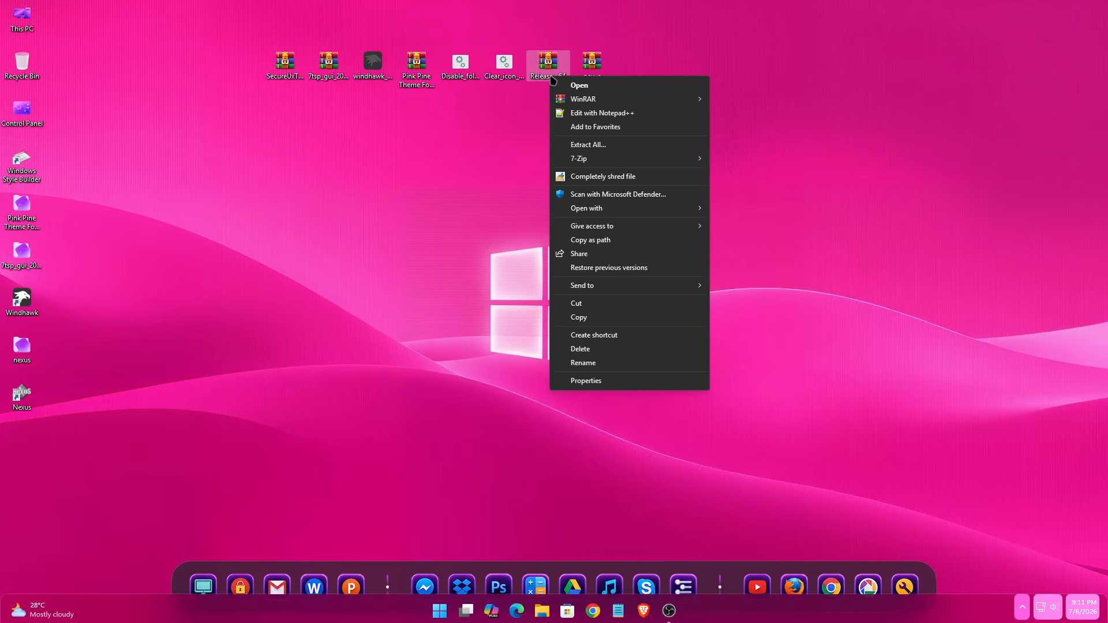
mouse_move(579, 97)
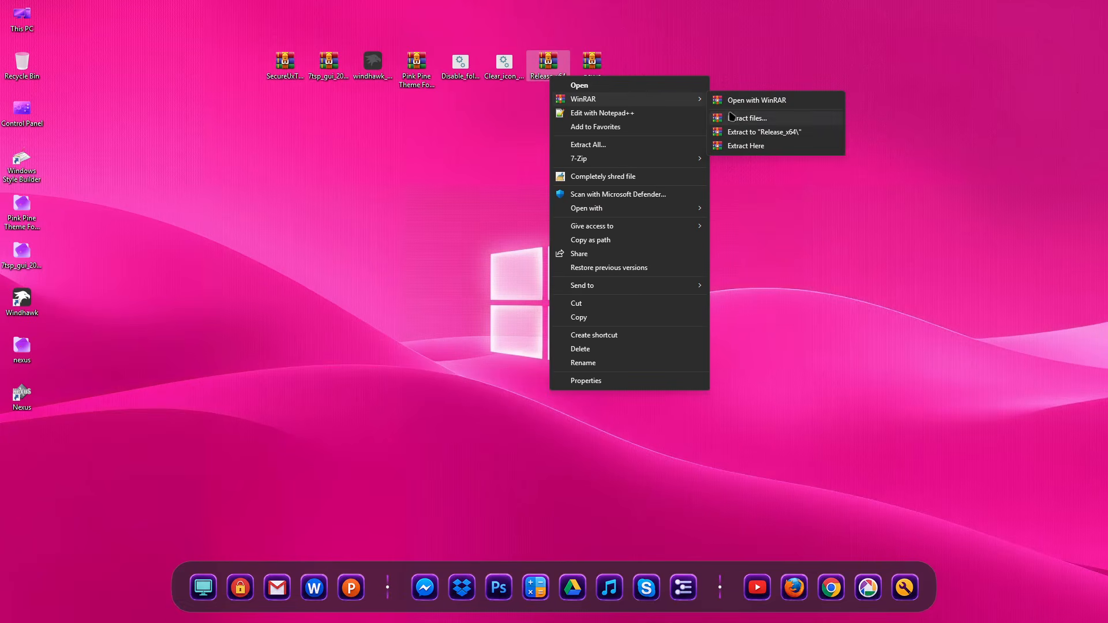
click(747, 117)
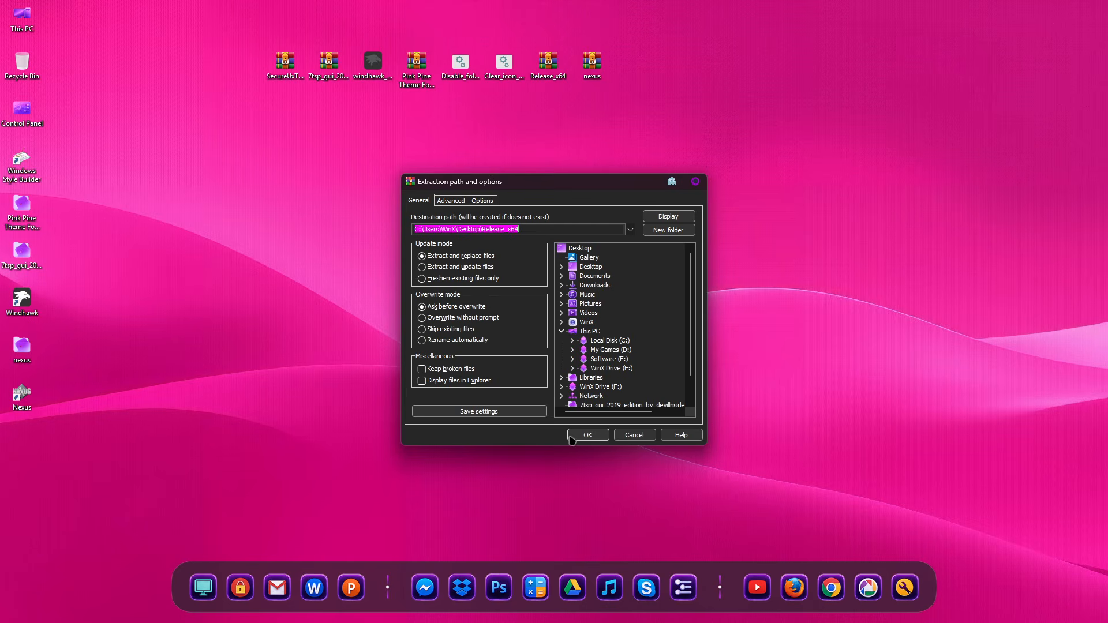
click(580, 436)
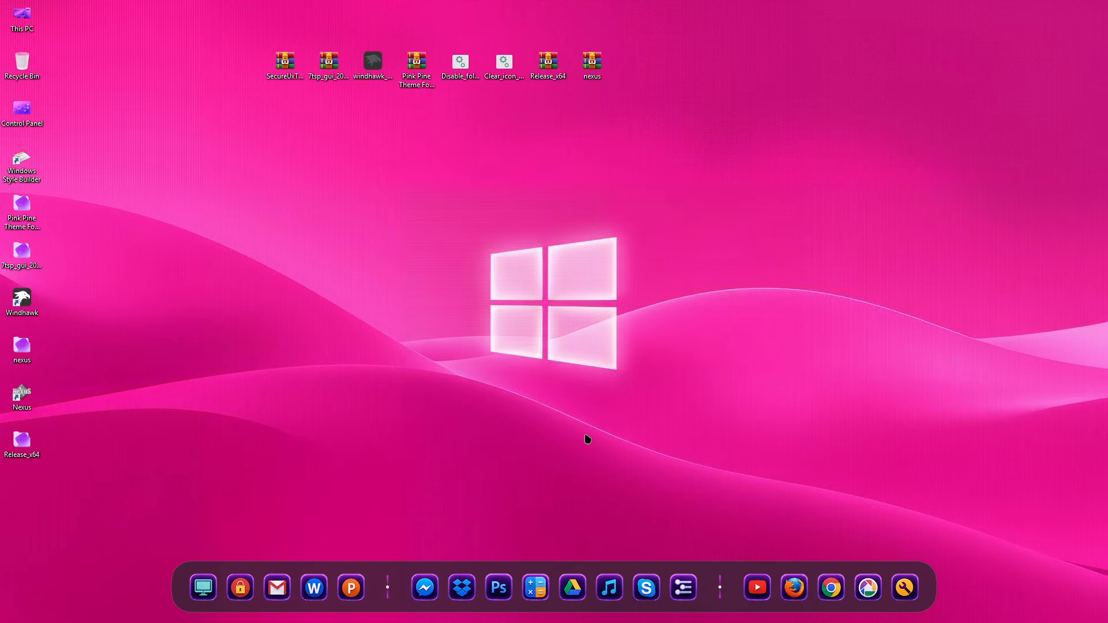
Step: Move the extracted Release_x64 folder from the desktop to the root of Local Disk (C:)
right_click(38, 440)
click(57, 452)
right_click(29, 31)
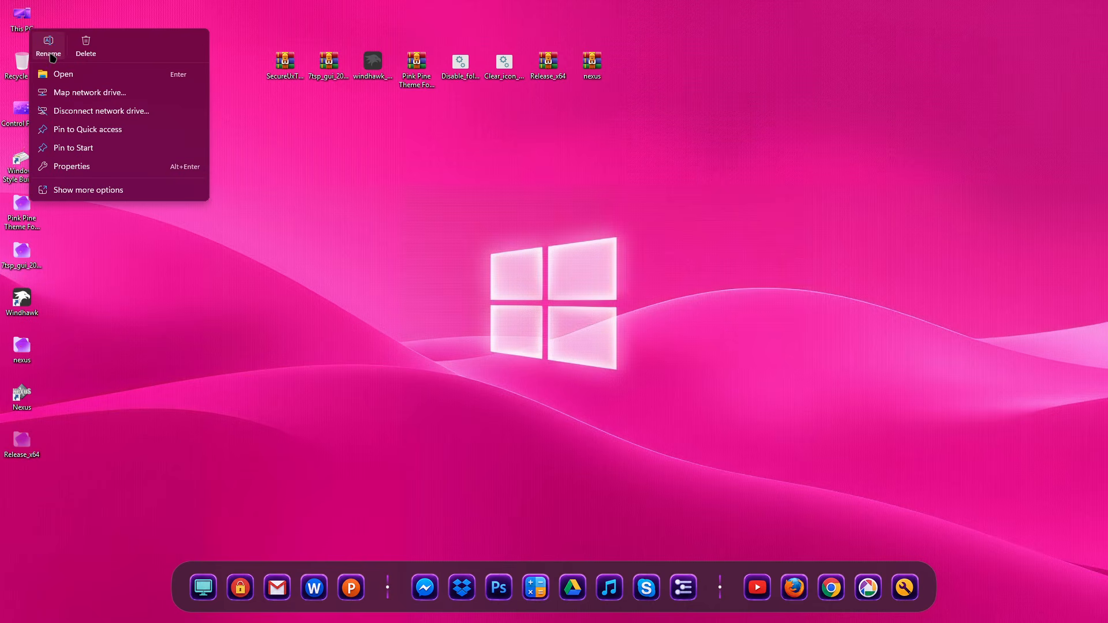
click(53, 75)
right_click(292, 194)
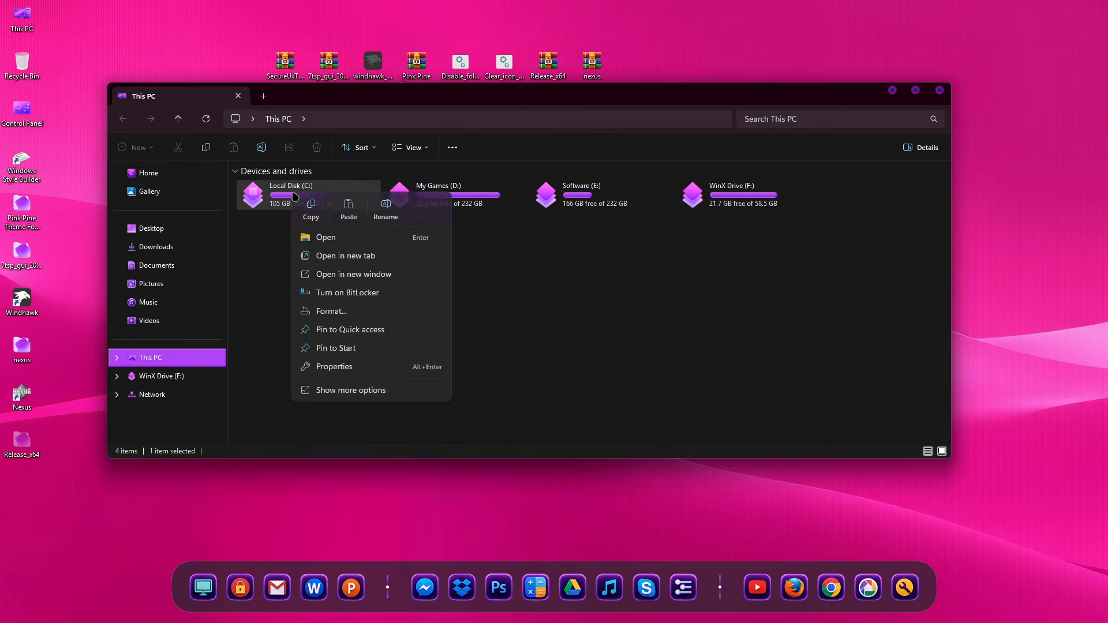
click(323, 238)
right_click(382, 296)
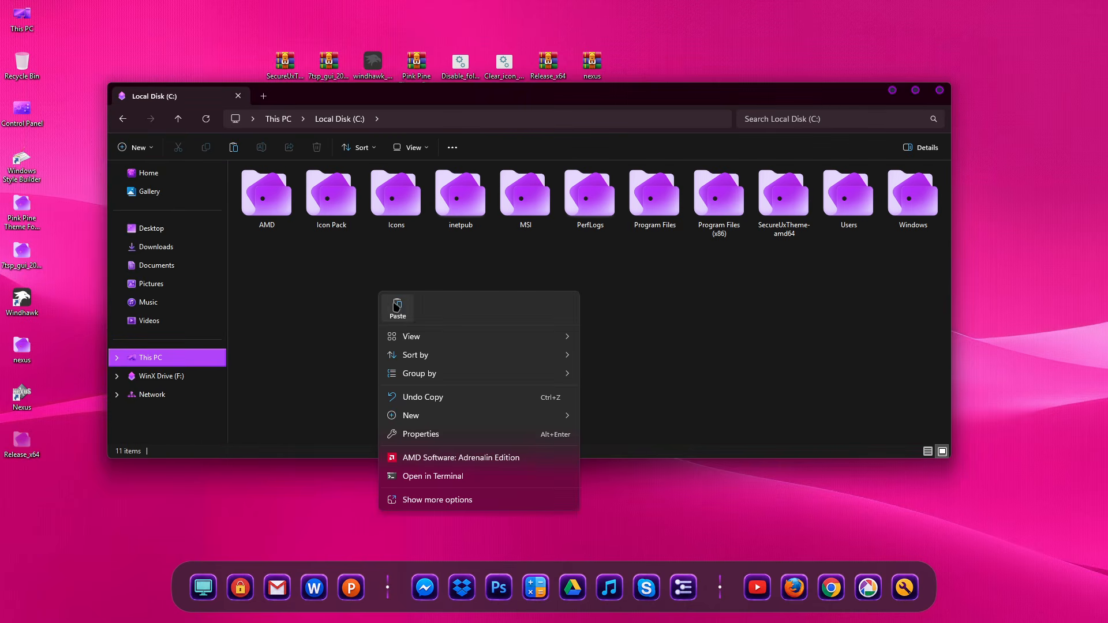
click(397, 305)
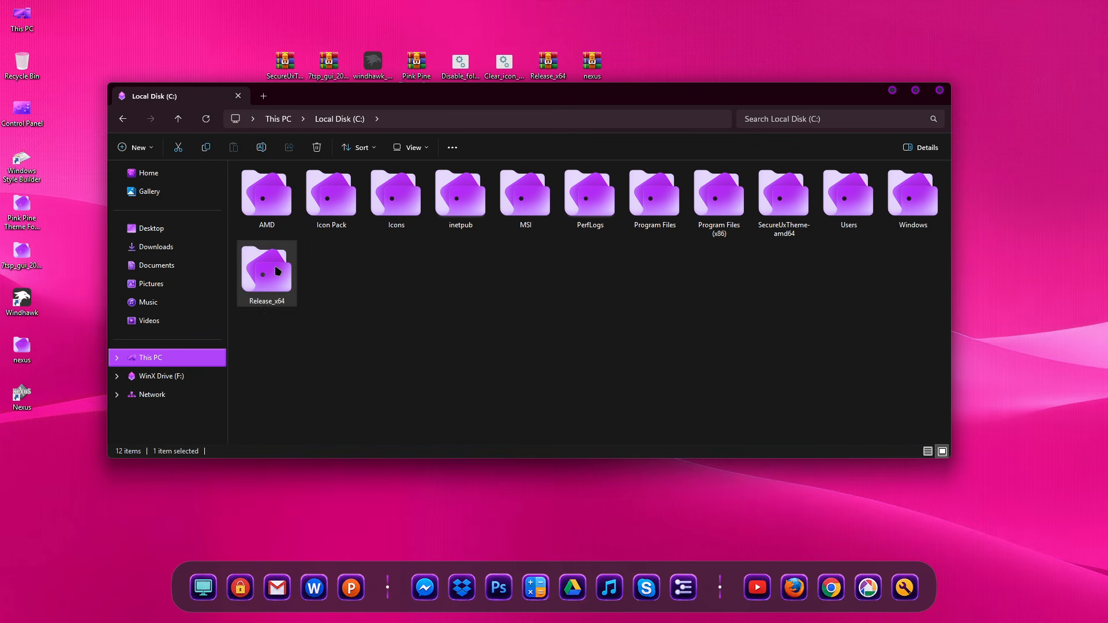
Step: Open the config file in the Release folder inside C:\Release_x64 for editing
right_click(277, 271)
click(308, 309)
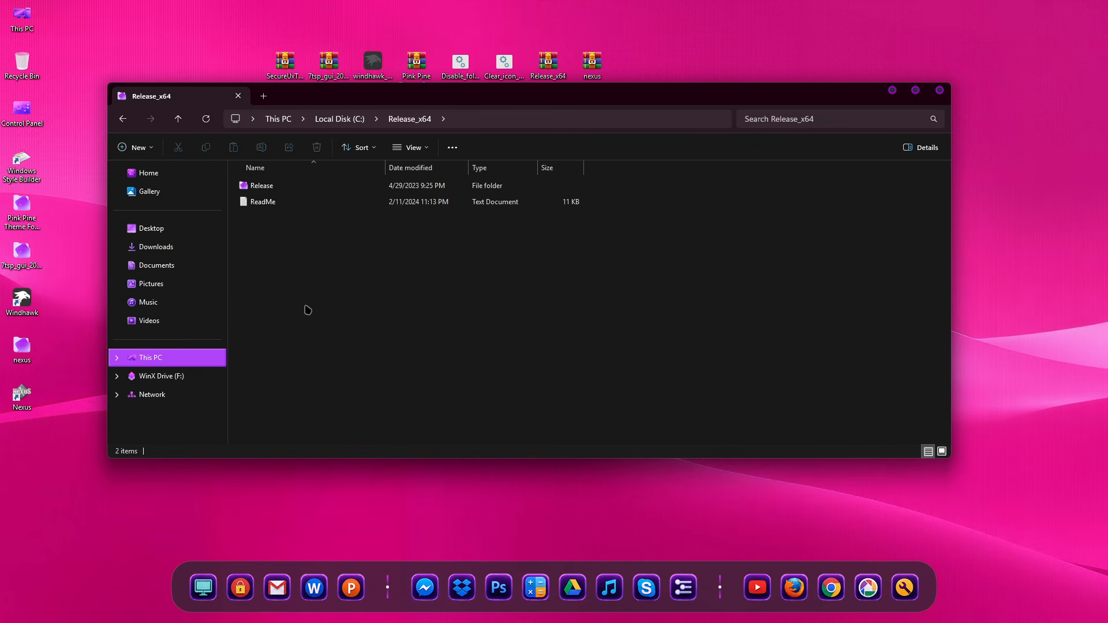
right_click(278, 188)
click(300, 234)
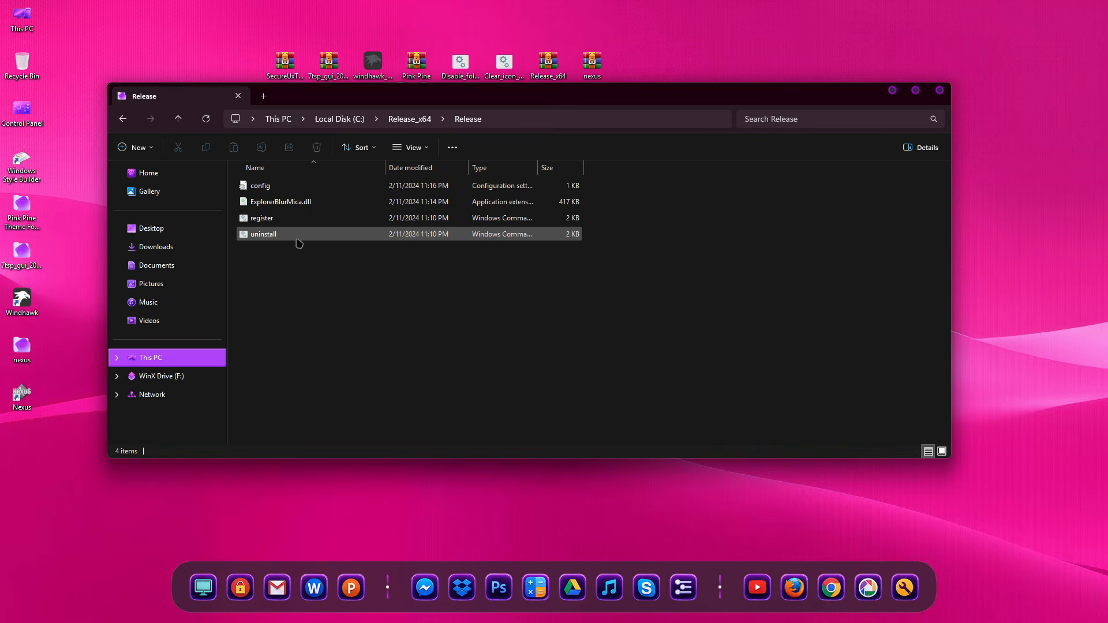
right_click(259, 185)
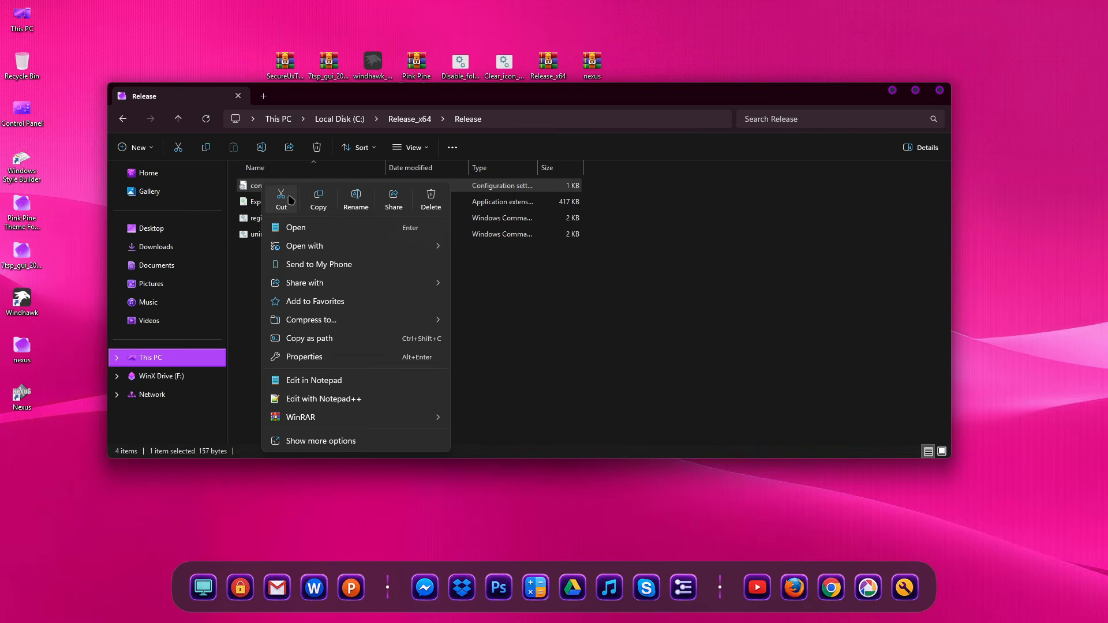
click(296, 227)
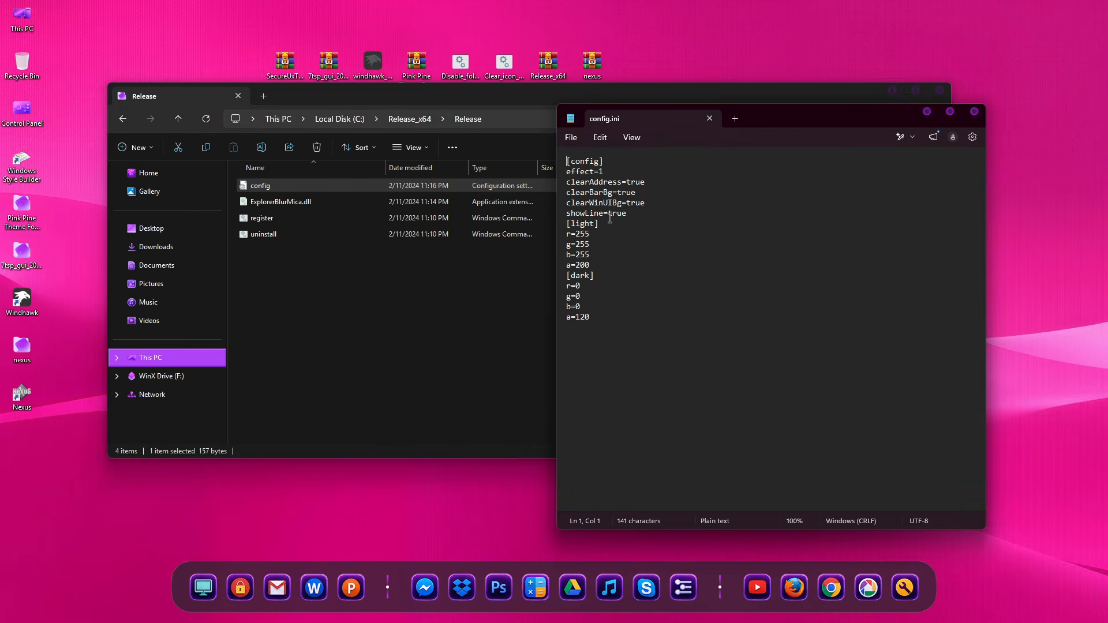
Step: Set showLine to folse in config.ini, save the file and close it
drag(610, 218, 628, 215)
text(fols)
click(569, 140)
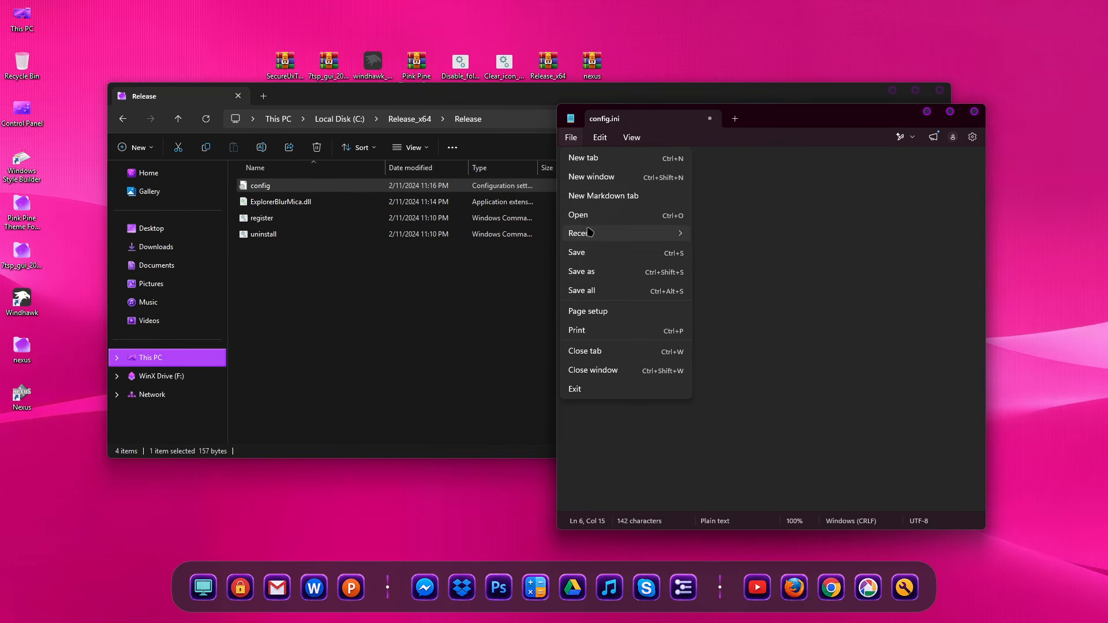
click(580, 252)
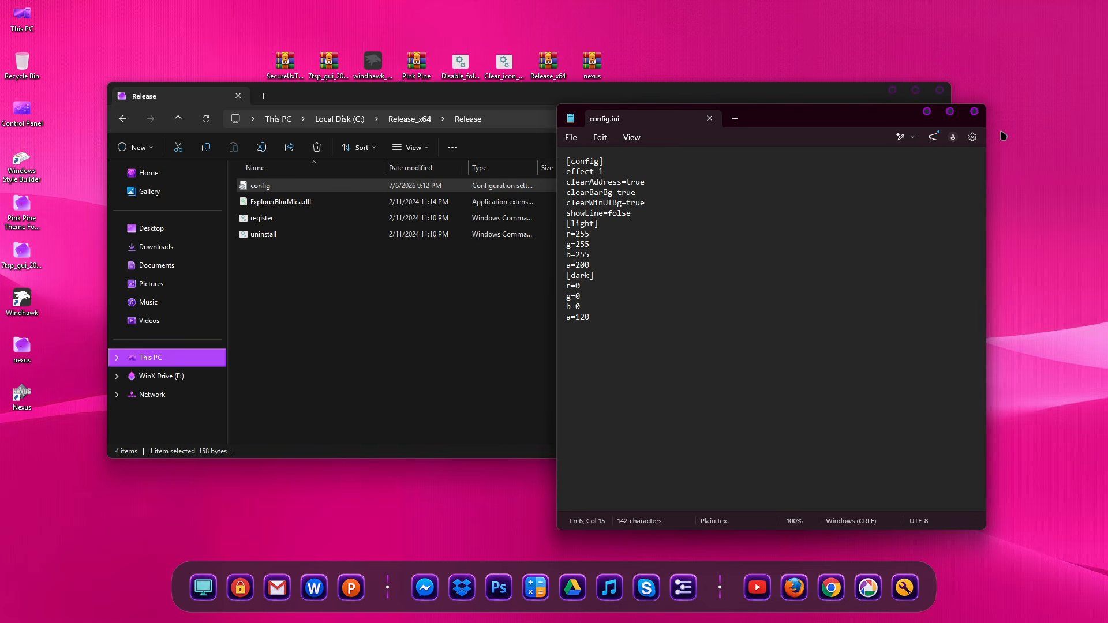
click(975, 113)
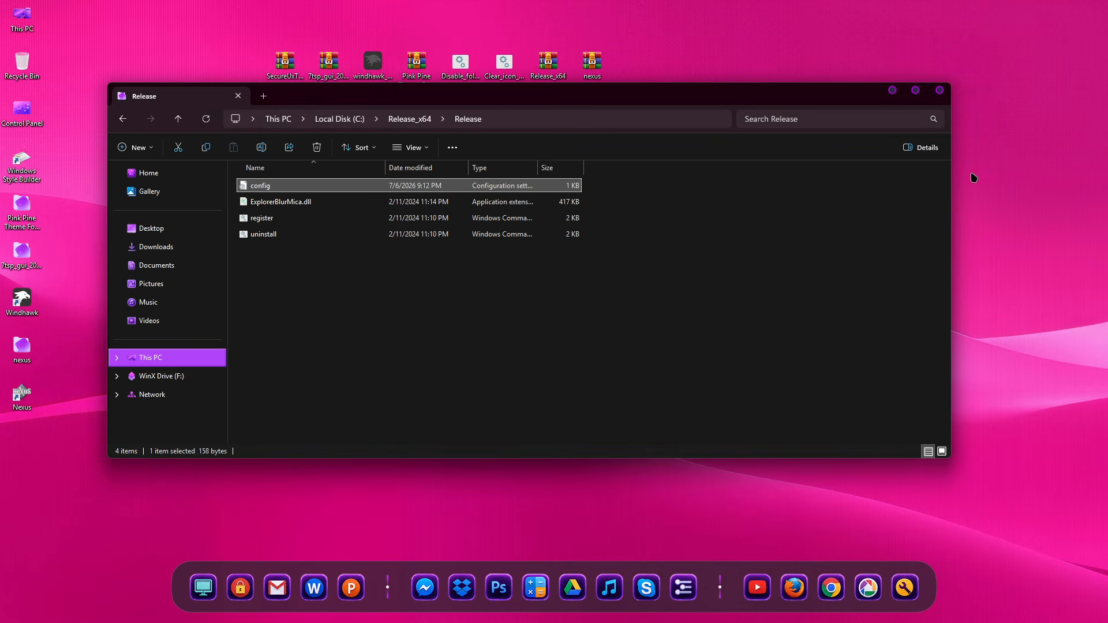
Step: Run the register script as administrator and check the blur effect in a This PC window
right_click(279, 219)
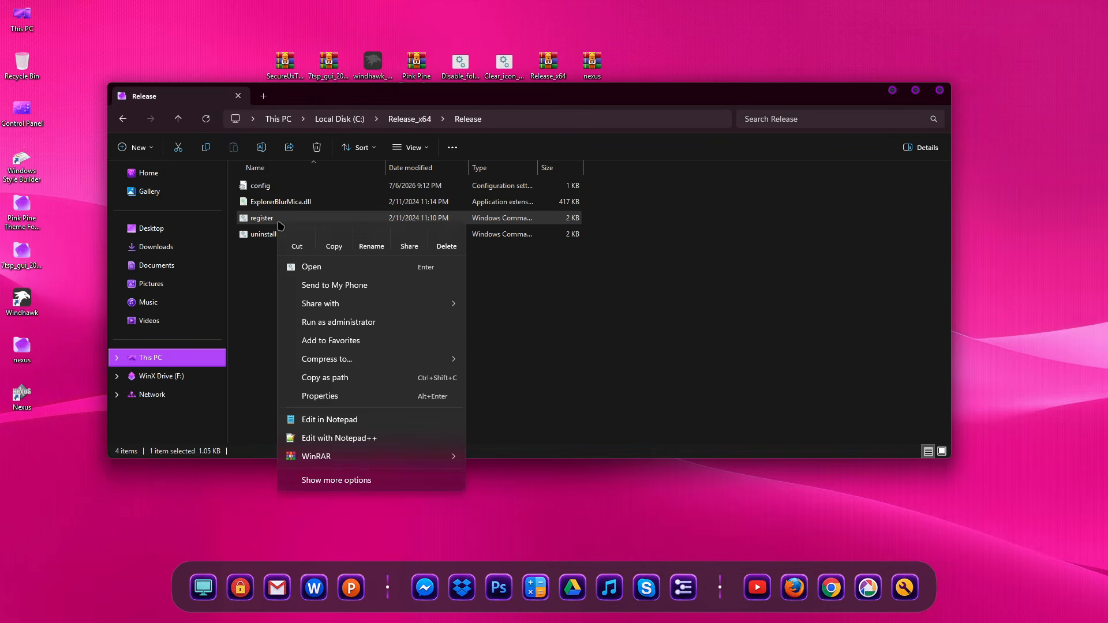
click(319, 321)
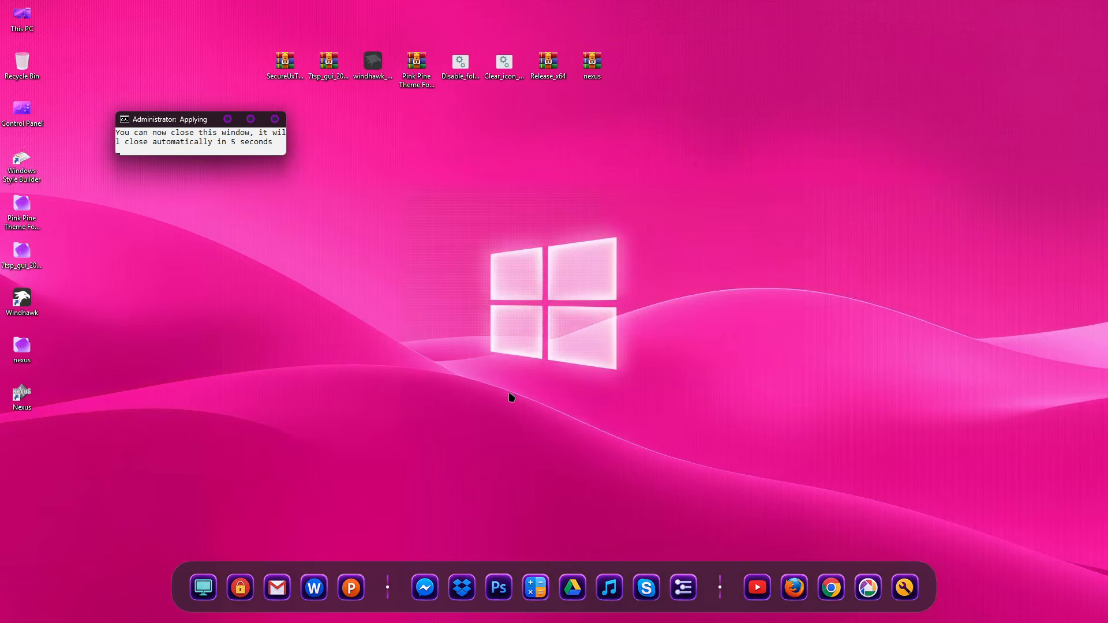
right_click(22, 16)
click(51, 56)
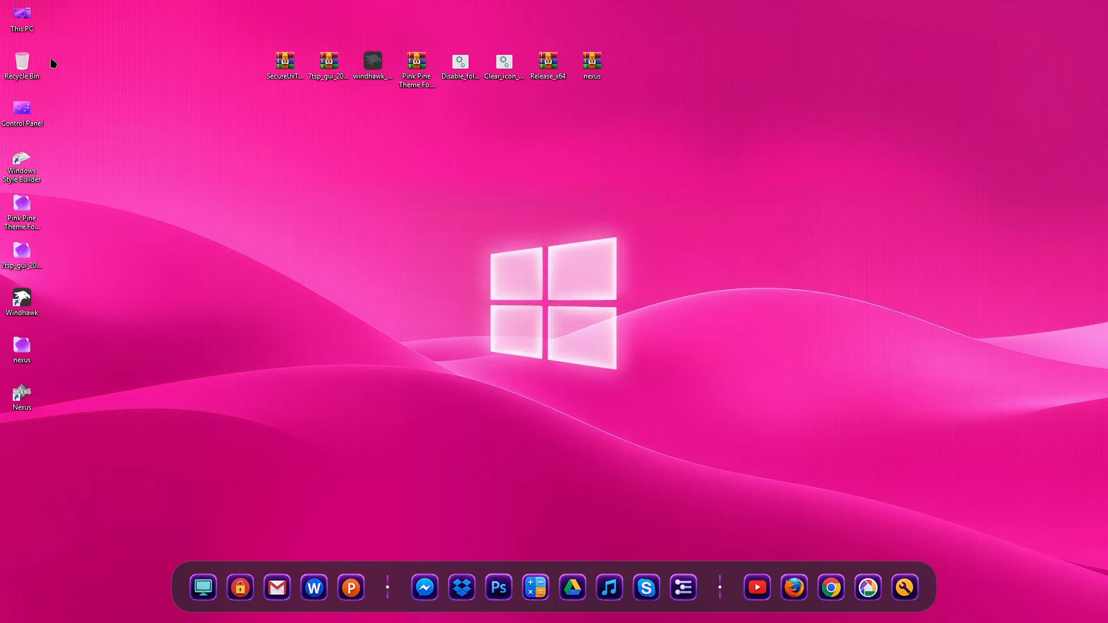
drag(380, 101, 355, 115)
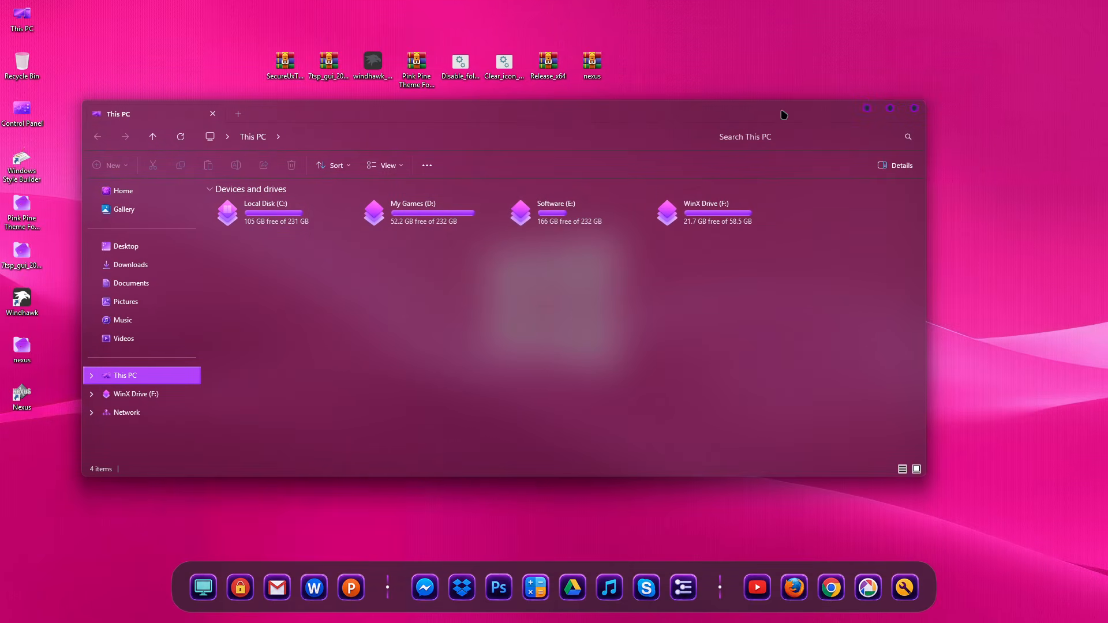
click(915, 109)
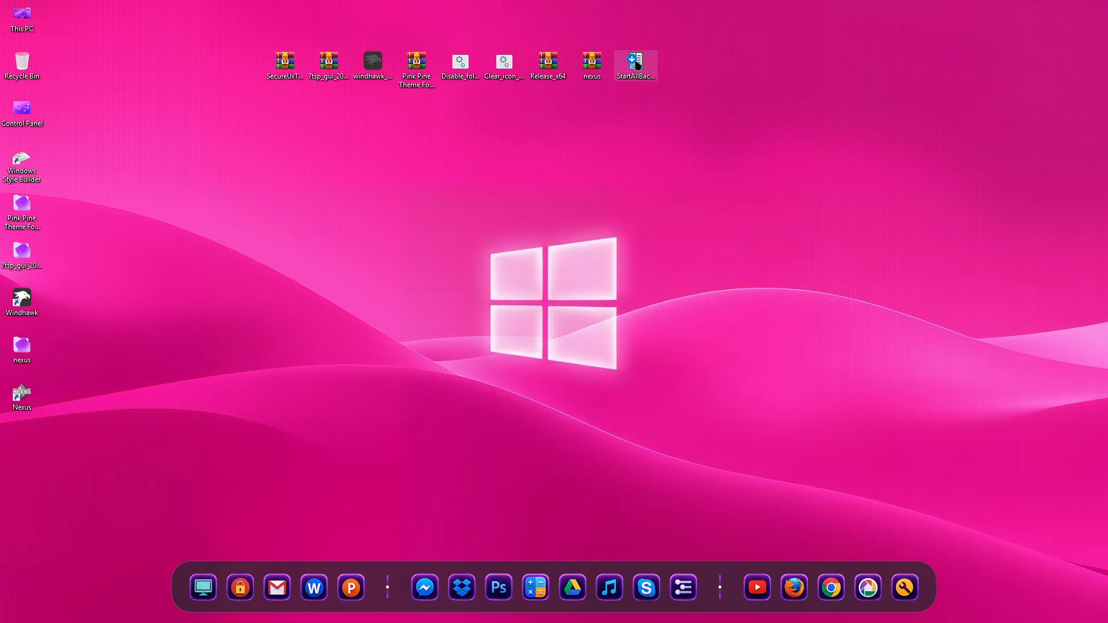
Step: Run the StartAllBack installer from the desktop as administrator and install it for the current user only
right_click(629, 86)
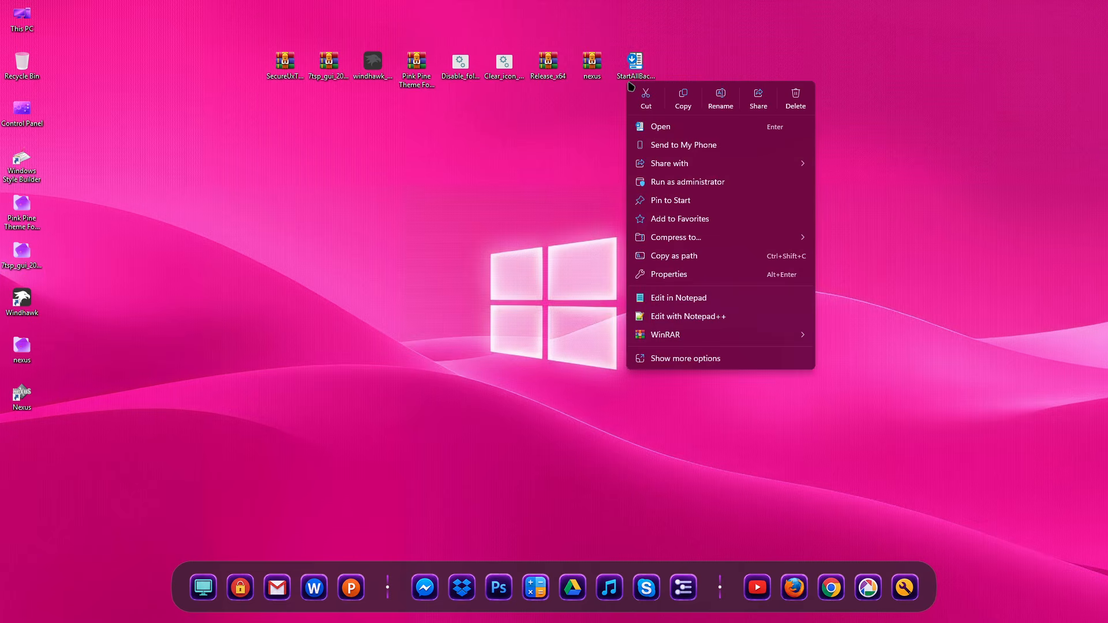
click(655, 182)
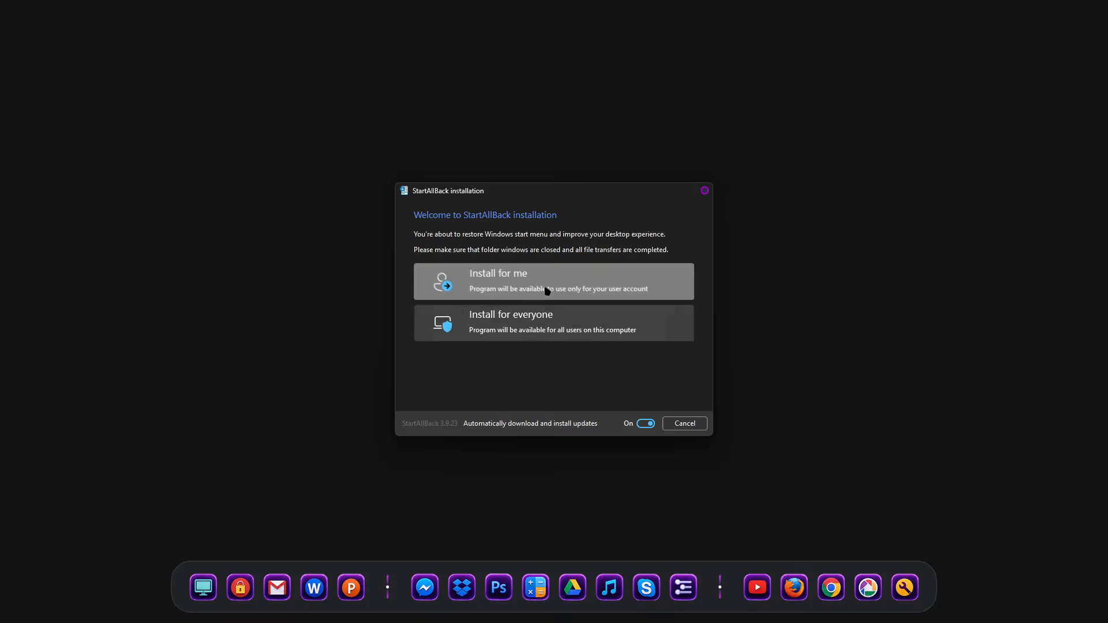
click(547, 290)
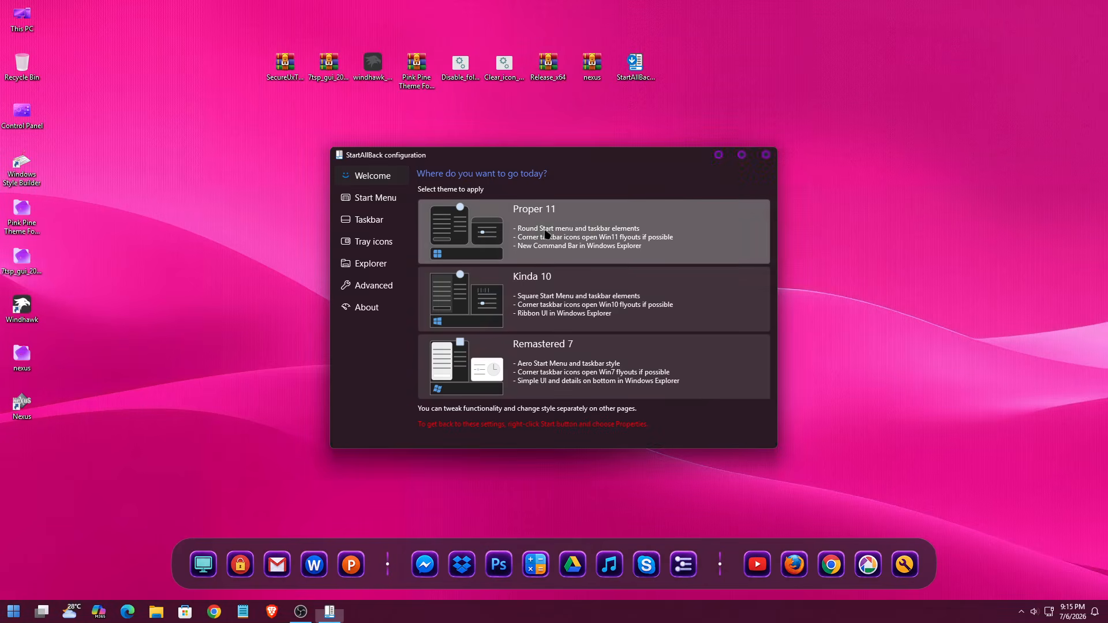
Step: Turn off the enhanced classic start menu and classic taskbar in StartAllBack, restarting Explorer to apply the change
click(400, 202)
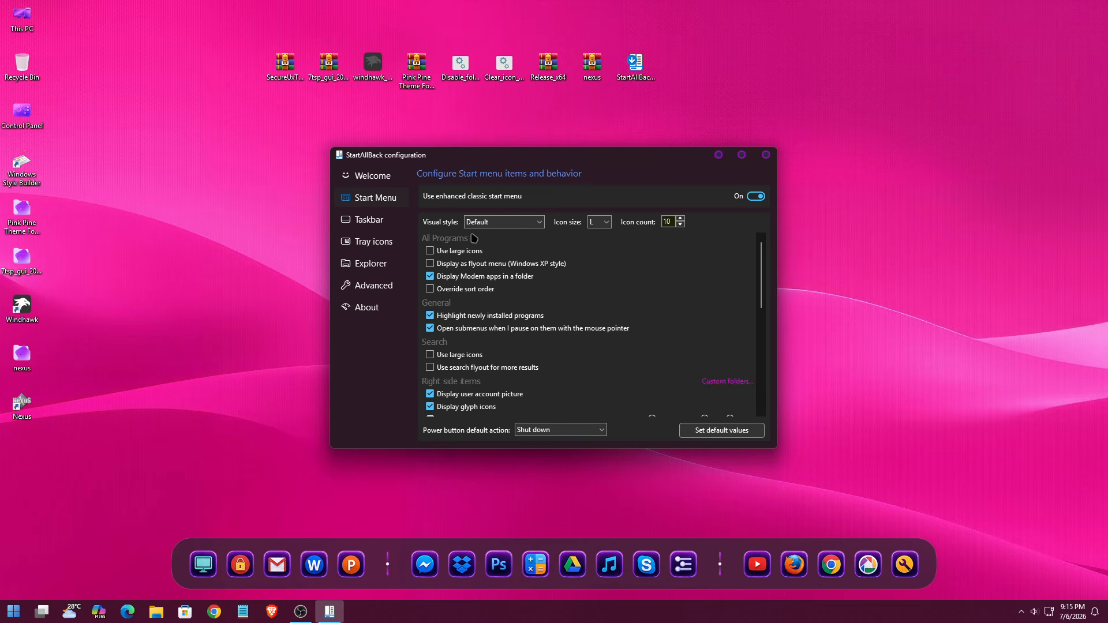
click(755, 197)
click(379, 223)
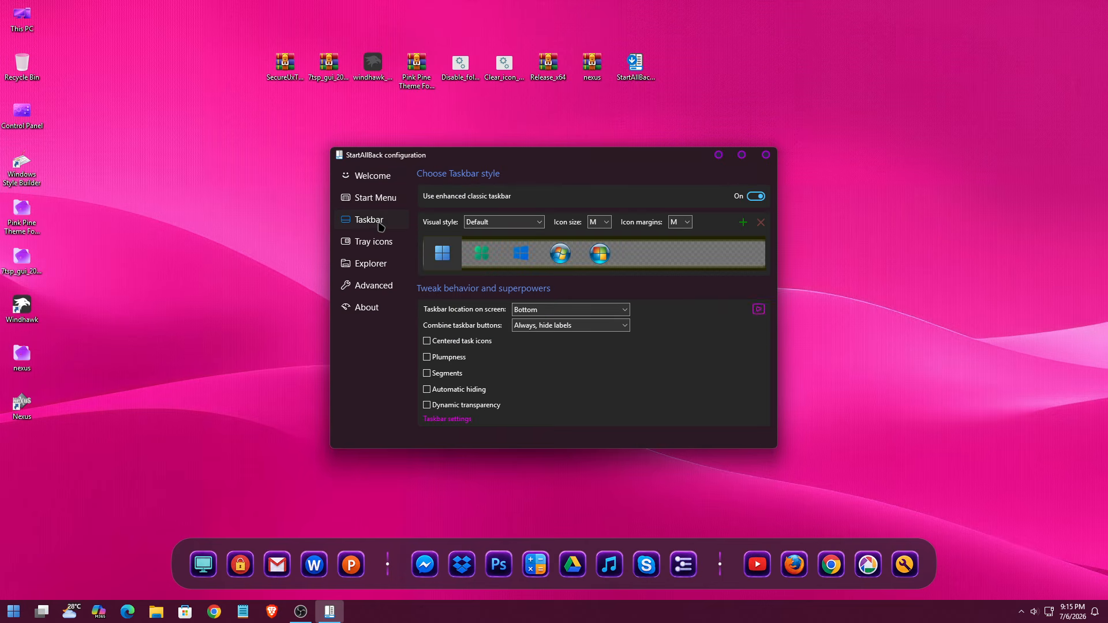
click(760, 197)
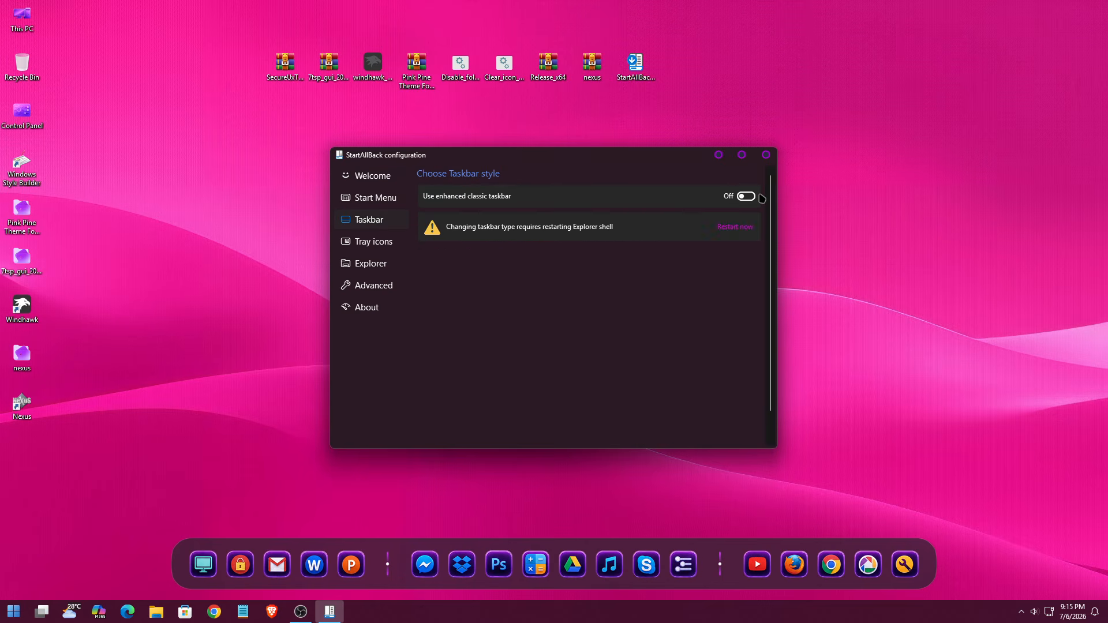
click(736, 227)
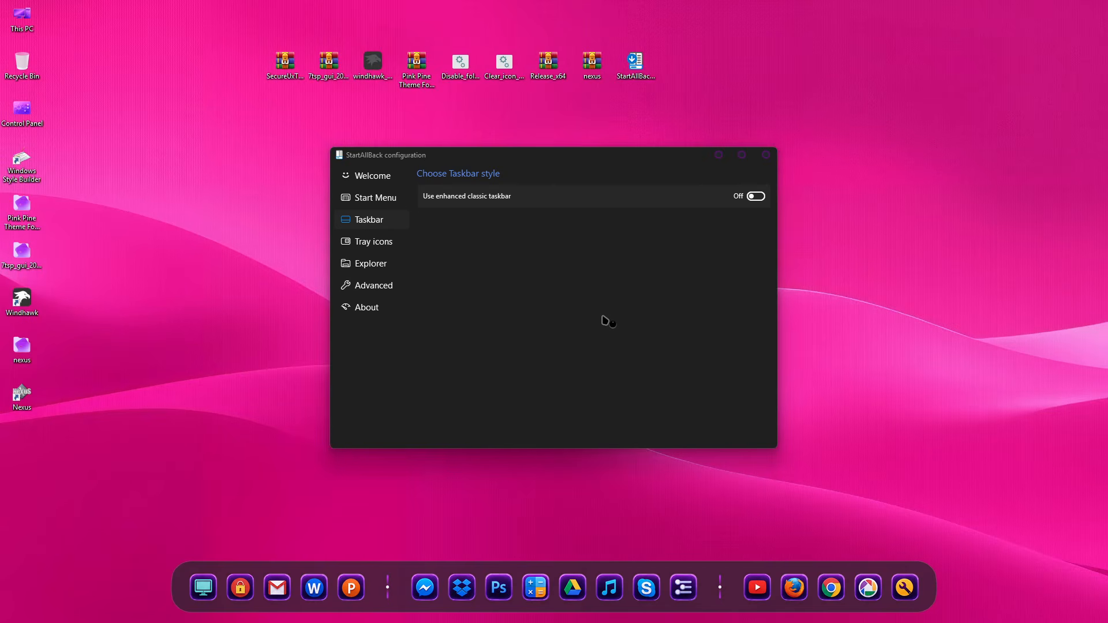
Step: Open This PC to examine the File Explorer window's appearance and close it
right_click(27, 29)
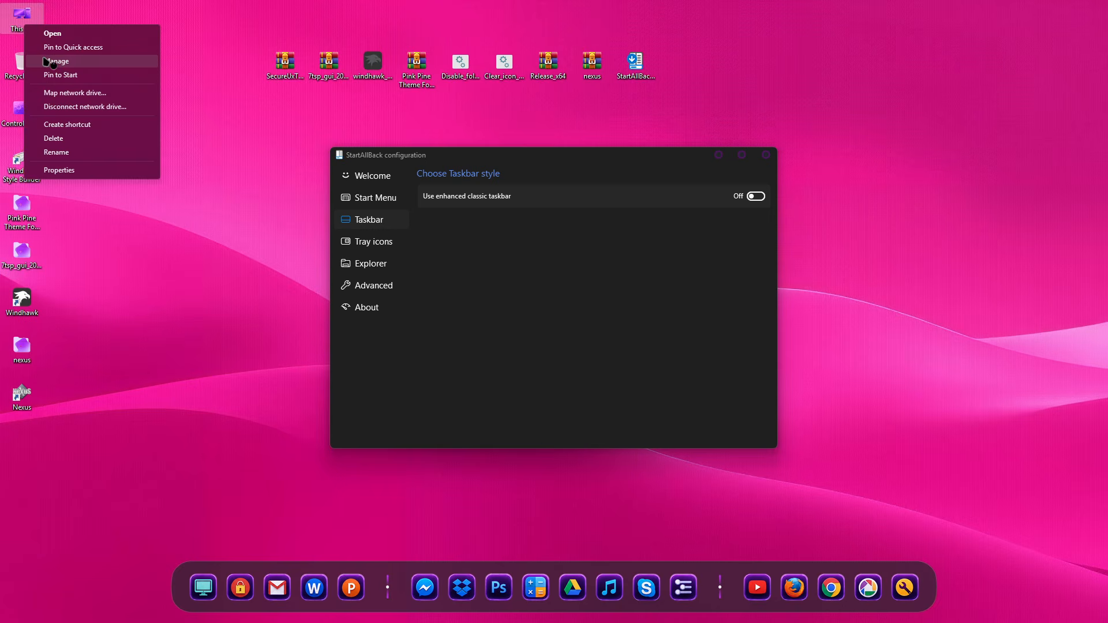
click(51, 36)
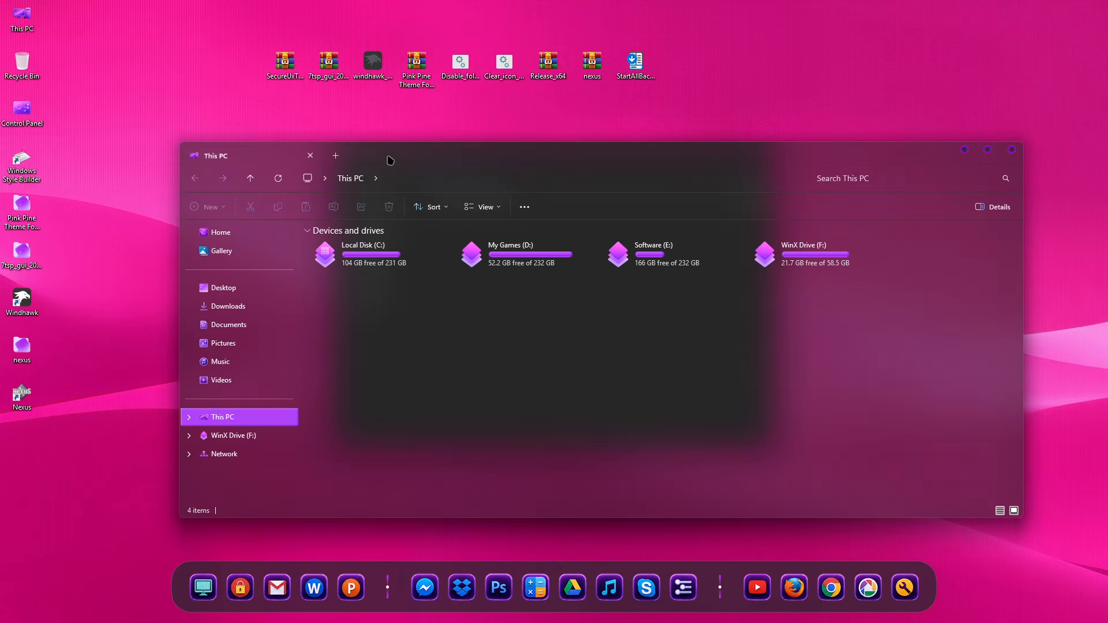
drag(404, 158, 358, 140)
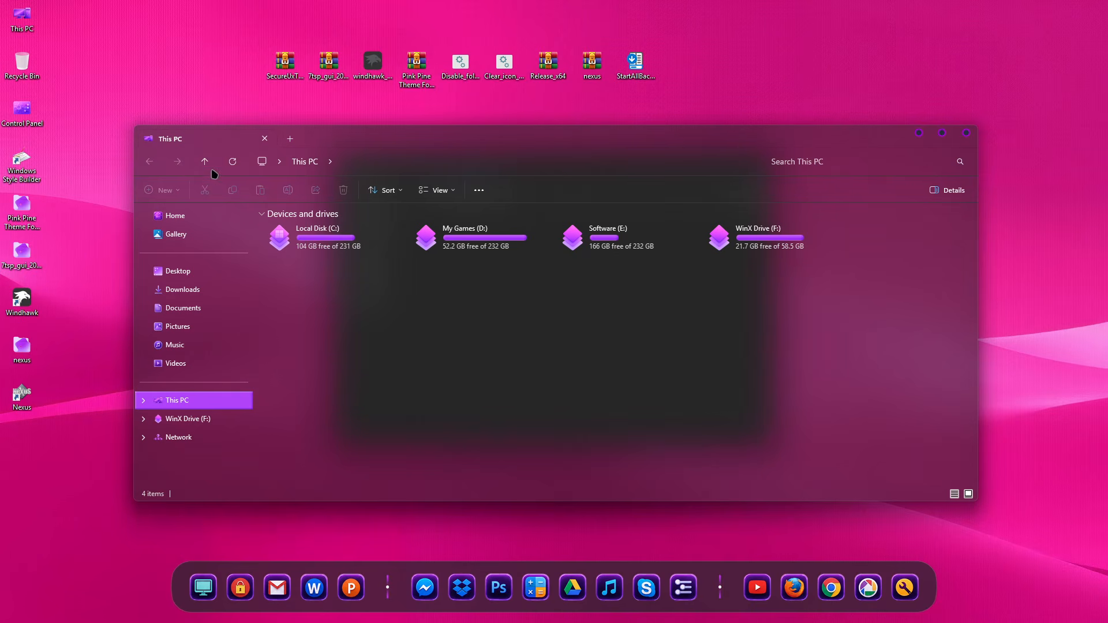
click(966, 132)
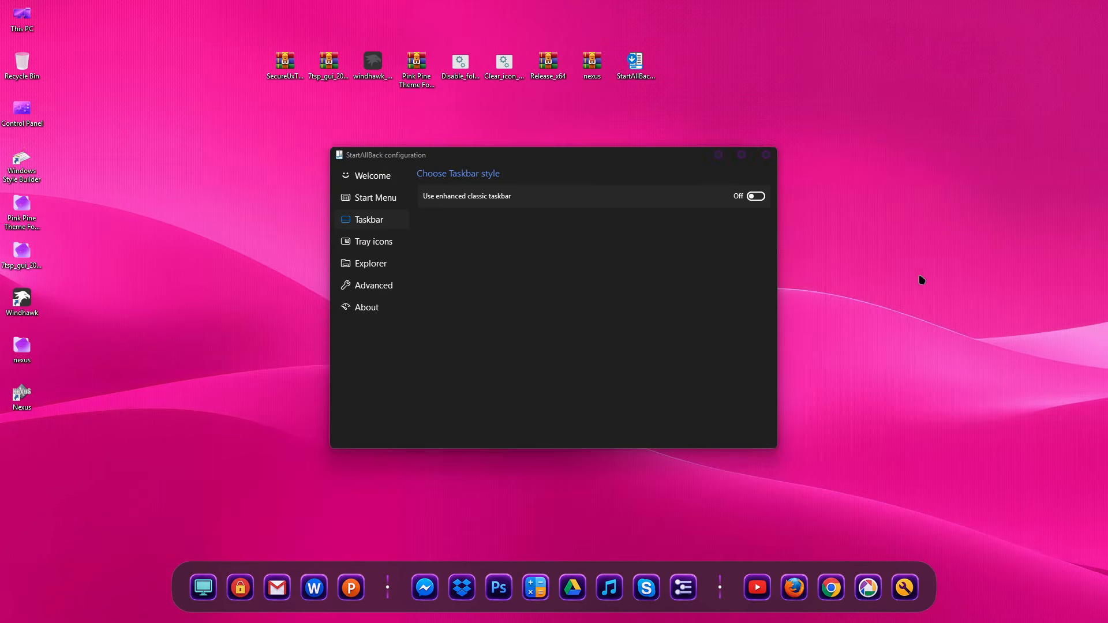
Step: Set the StartAllBack Explorer style to Win7 Command Bar, check it in a This PC window and close the configuration
click(382, 263)
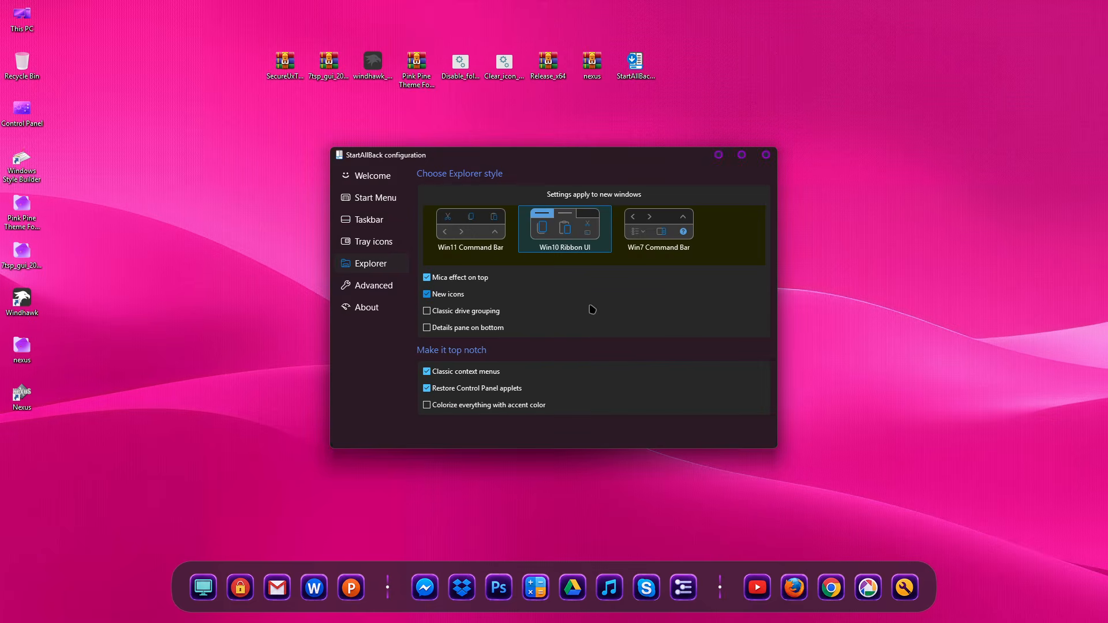
click(658, 228)
right_click(14, 26)
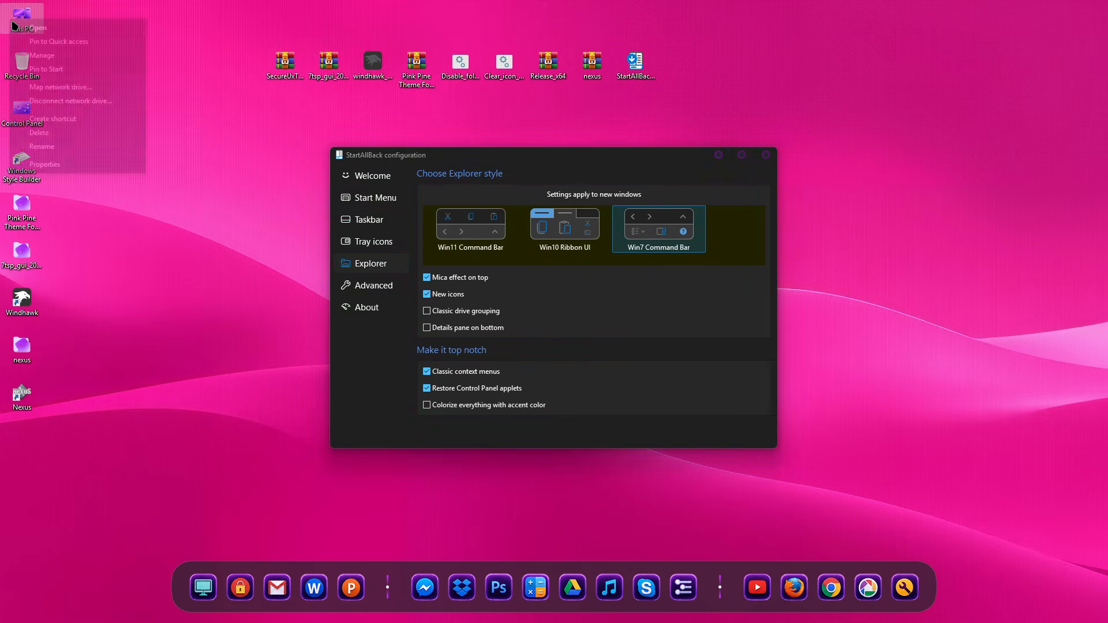
click(37, 27)
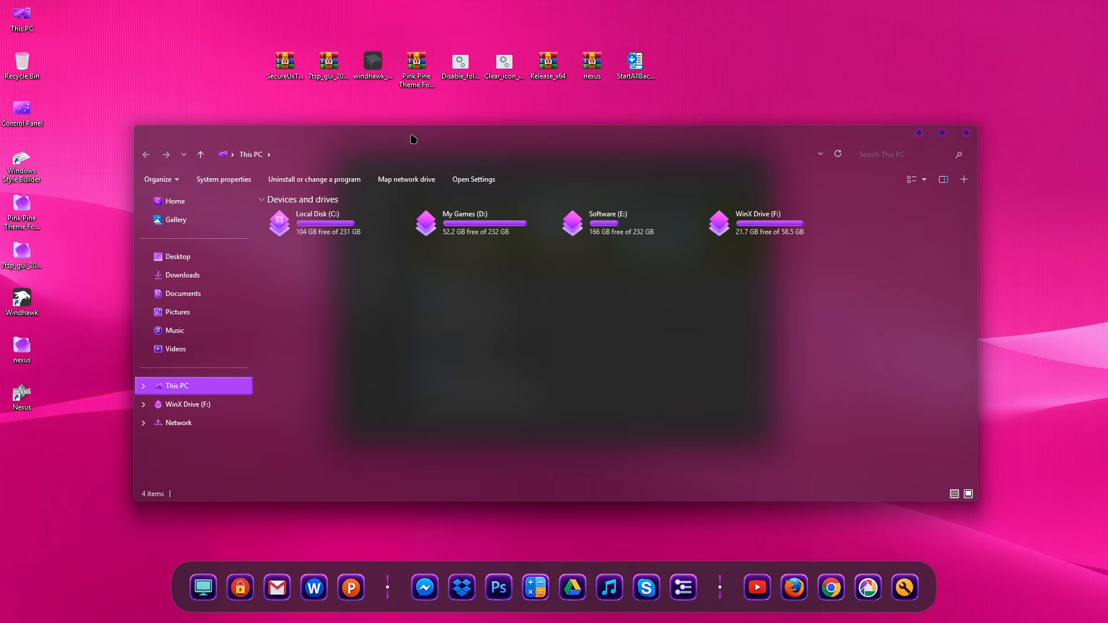
drag(413, 138, 418, 178)
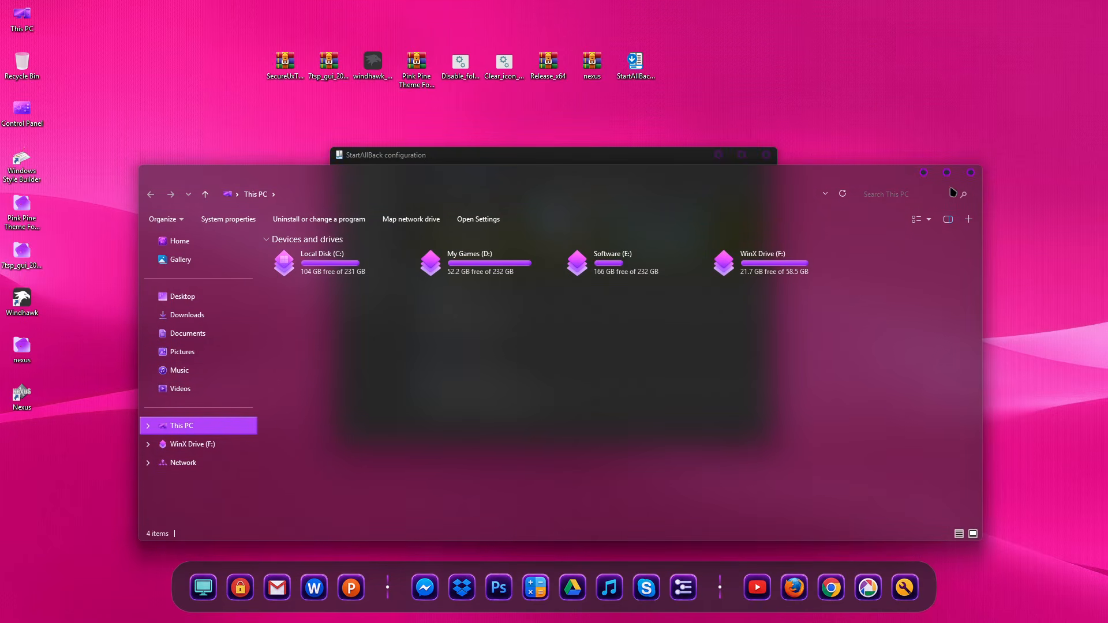
click(970, 172)
click(765, 154)
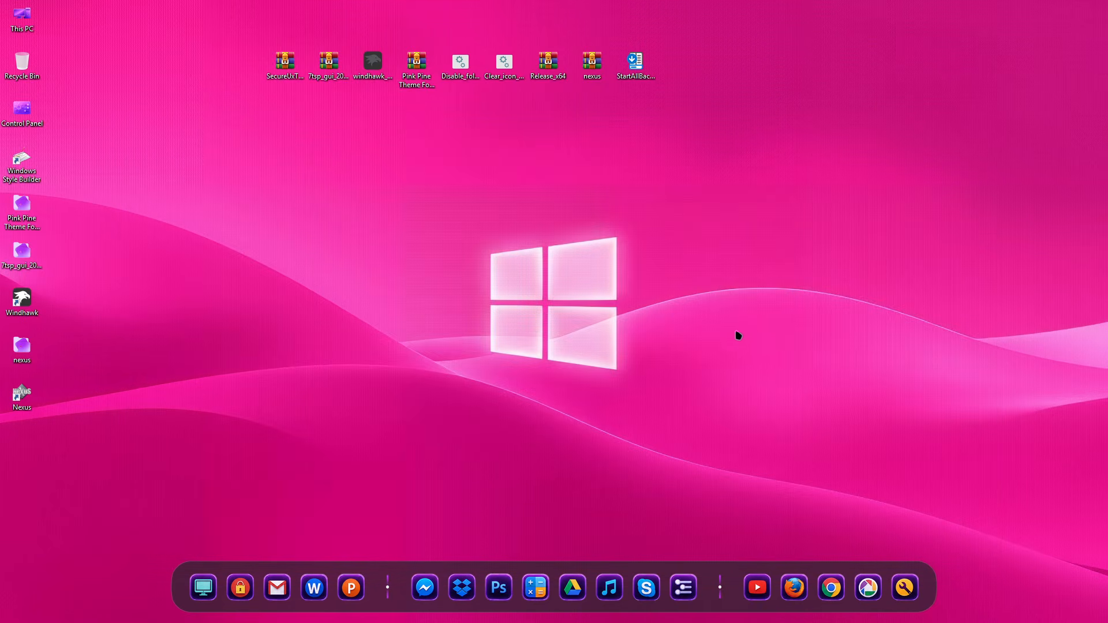
Step: Examine the restyled File Explorer in This PC and Local Disk (C:), and close the window
right_click(30, 34)
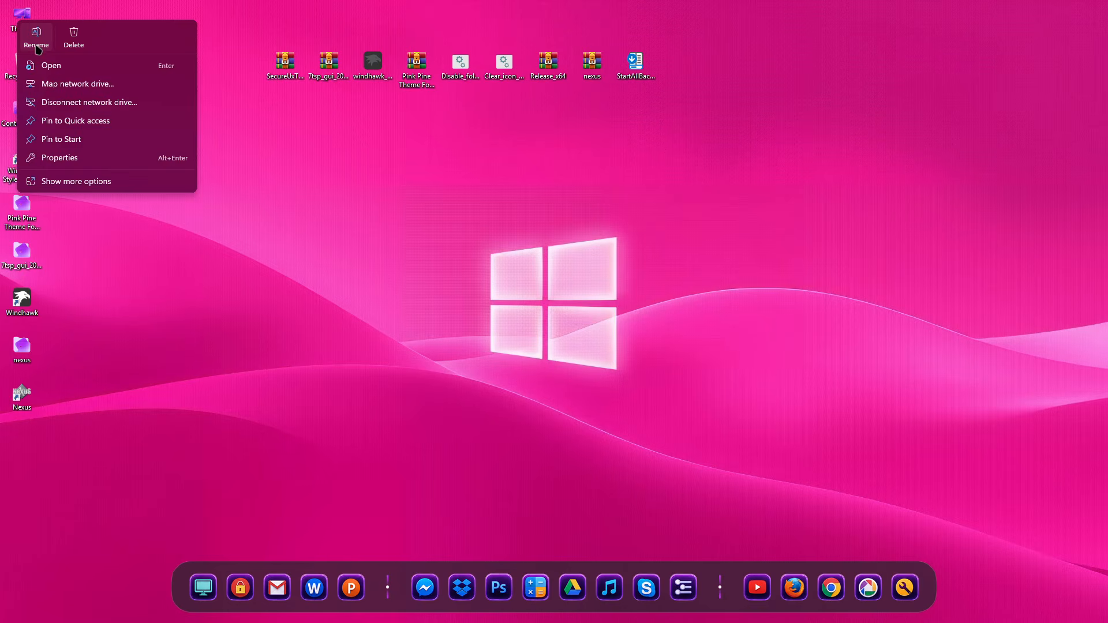
click(40, 64)
mouse_move(401, 181)
mouse_down()
mouse_move(497, 177)
mouse_move(411, 165)
mouse_up()
double_click(330, 248)
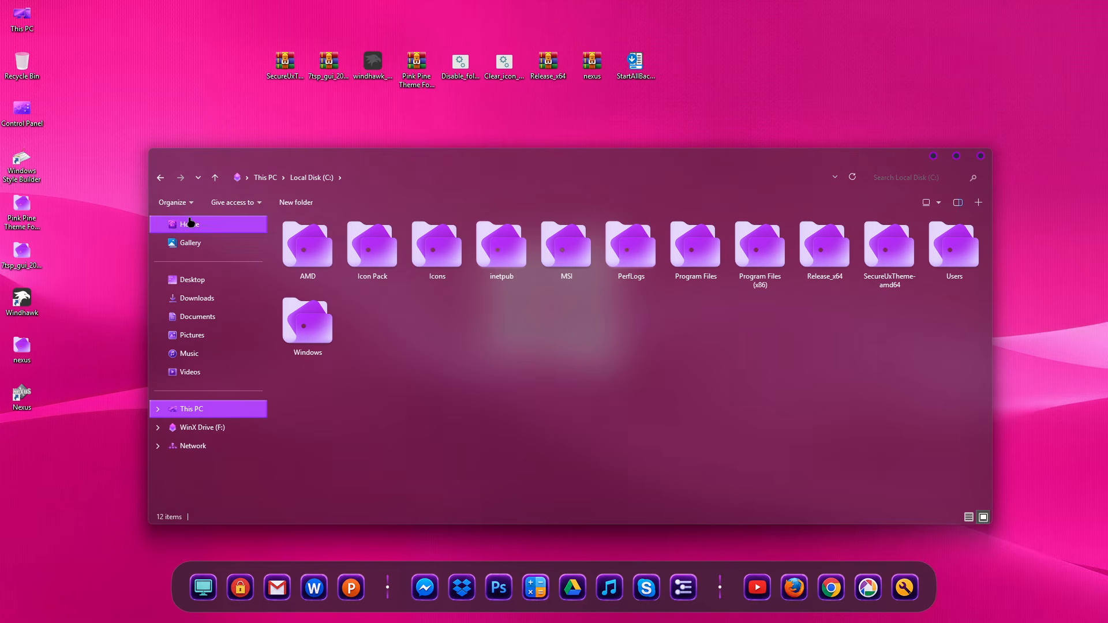
click(161, 179)
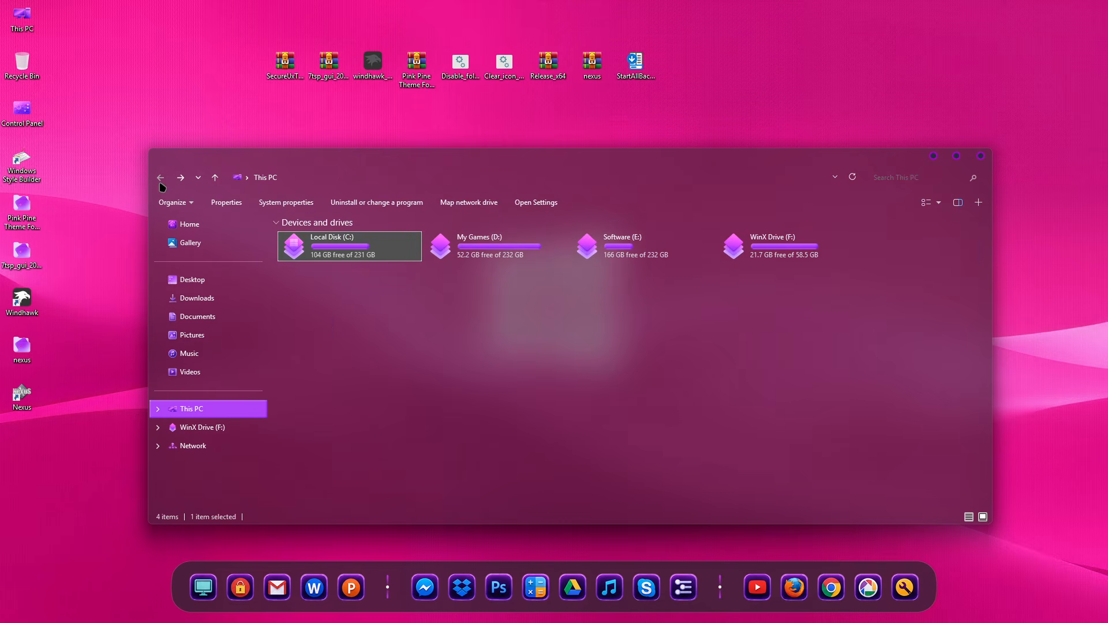
drag(404, 165, 417, 118)
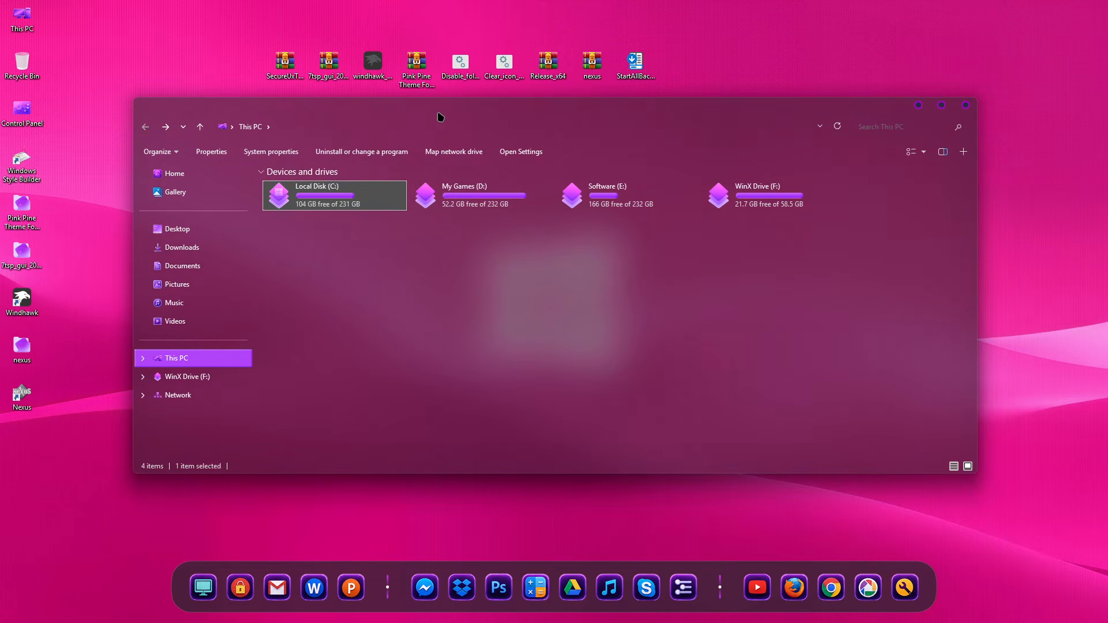
click(975, 110)
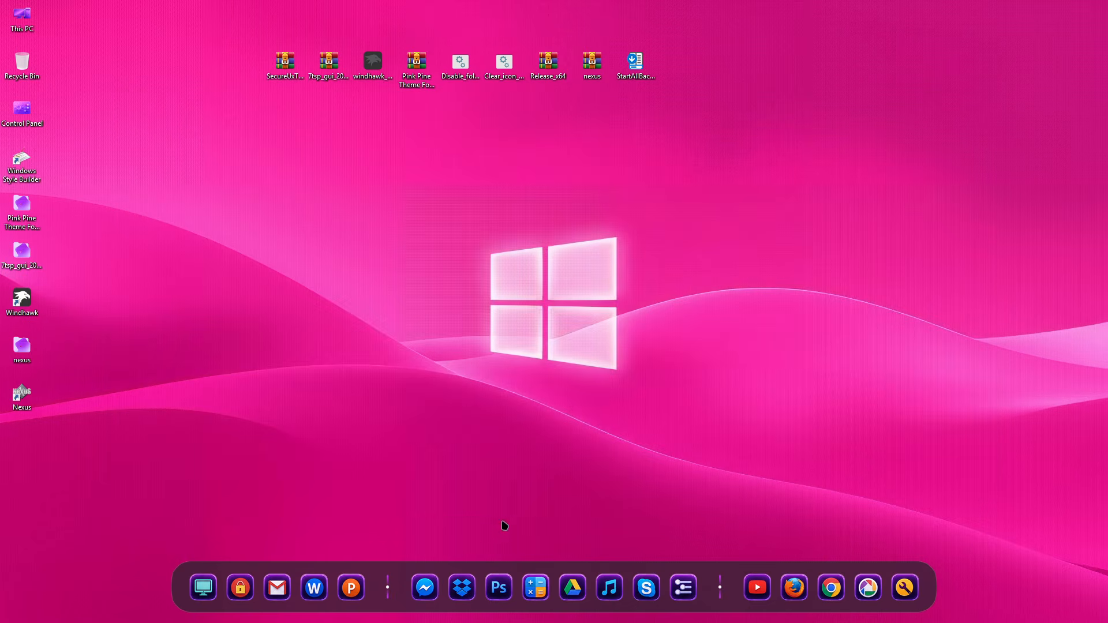
Step: Open Task Manager, filter the processes by "Windhaw" and expand the Windhawk group to check its resource usage
right_click(396, 597)
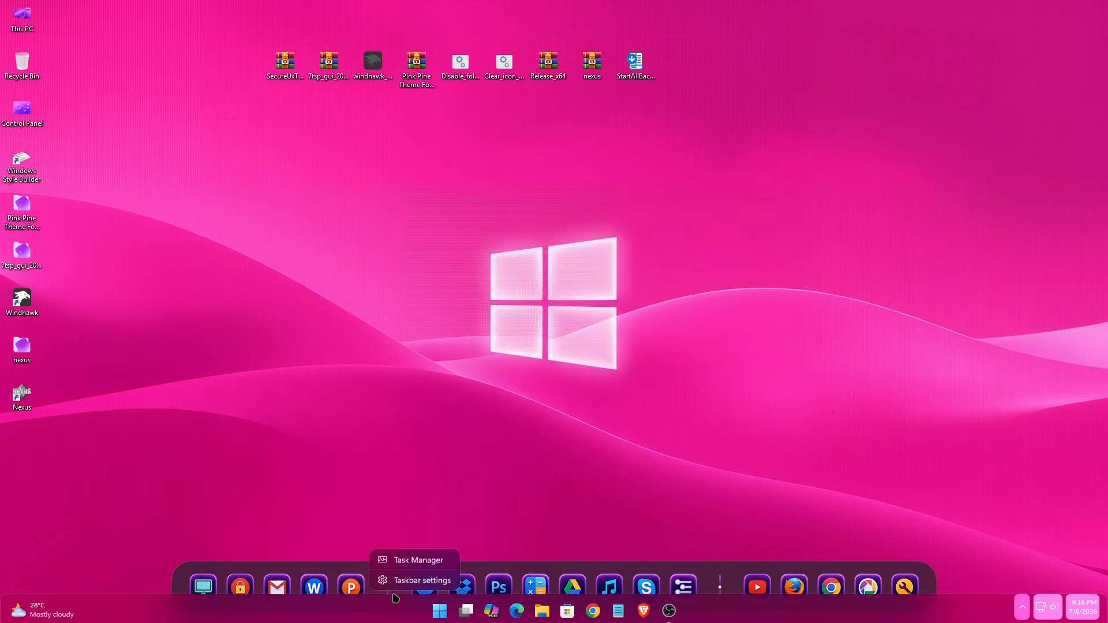
click(416, 559)
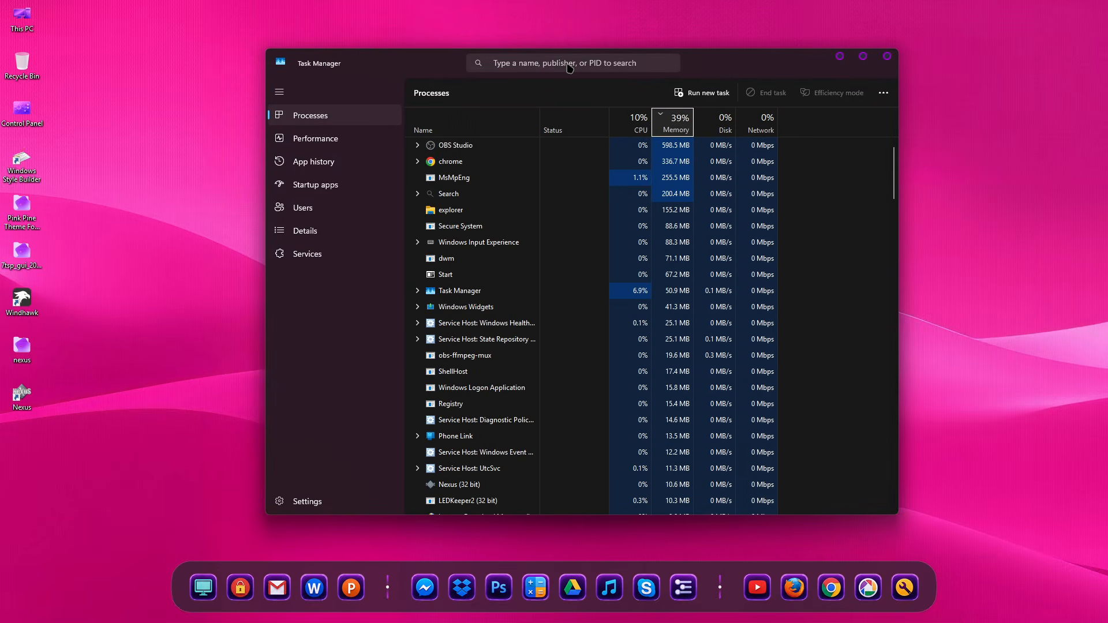
click(569, 64)
text(Windhaw)
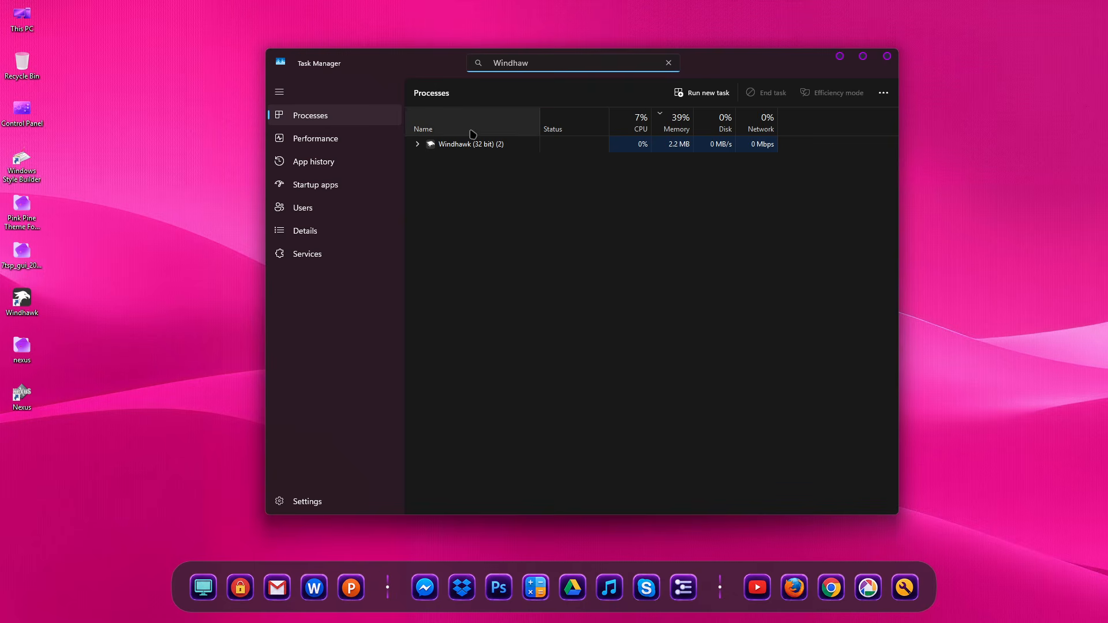
click(419, 145)
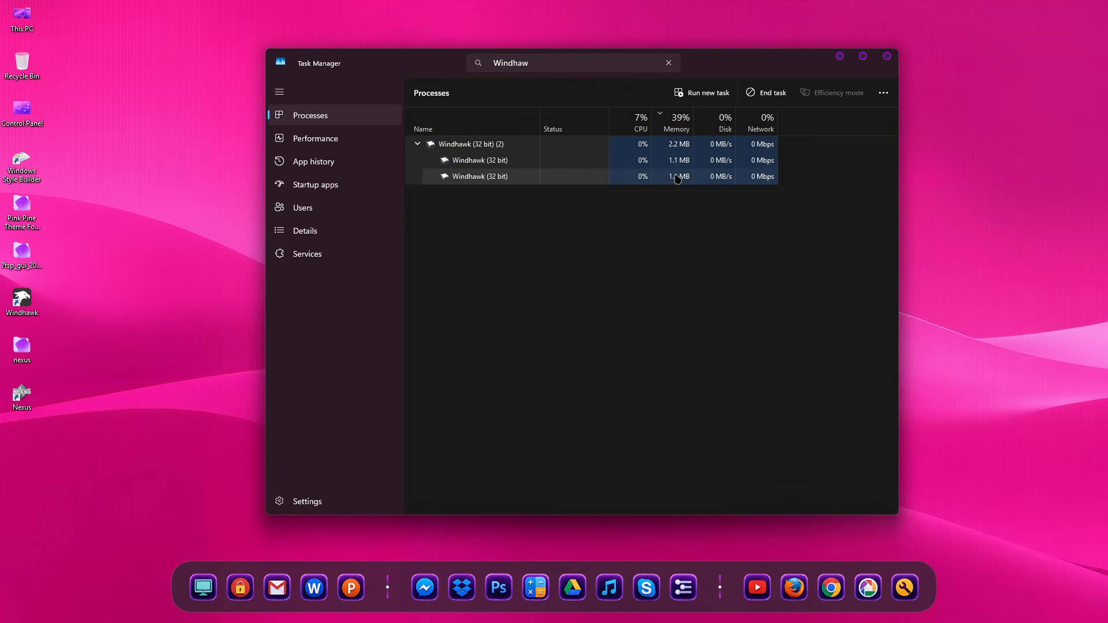
Step: Filter the processes by "Nex" to check the Nexus dock's resource usage, clear the filter and close Task Manager
click(673, 67)
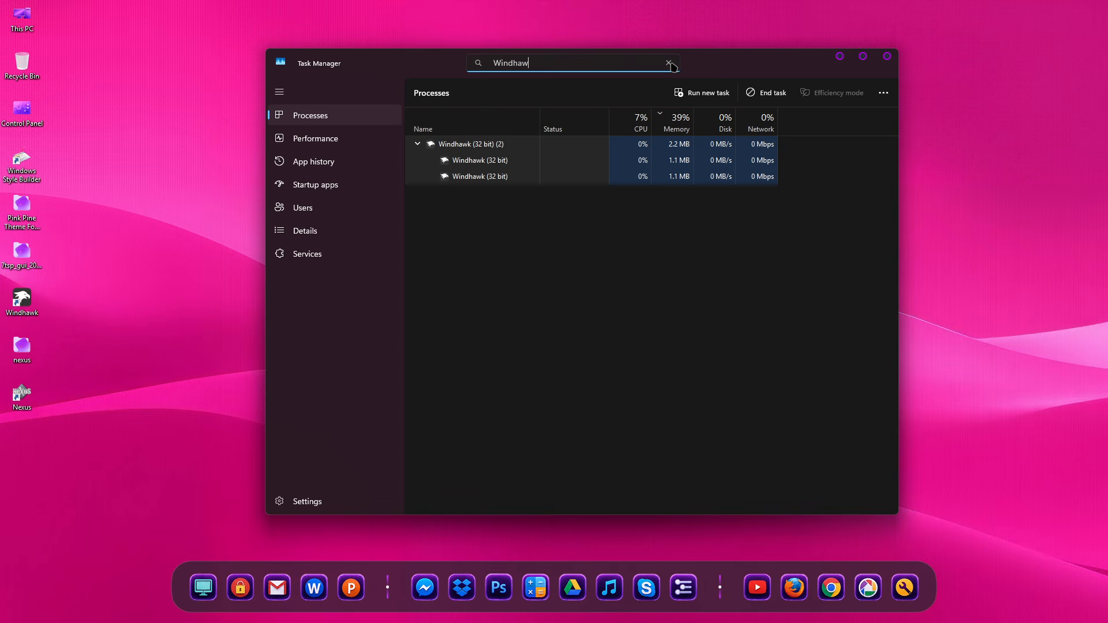
click(670, 63)
text(Ne)
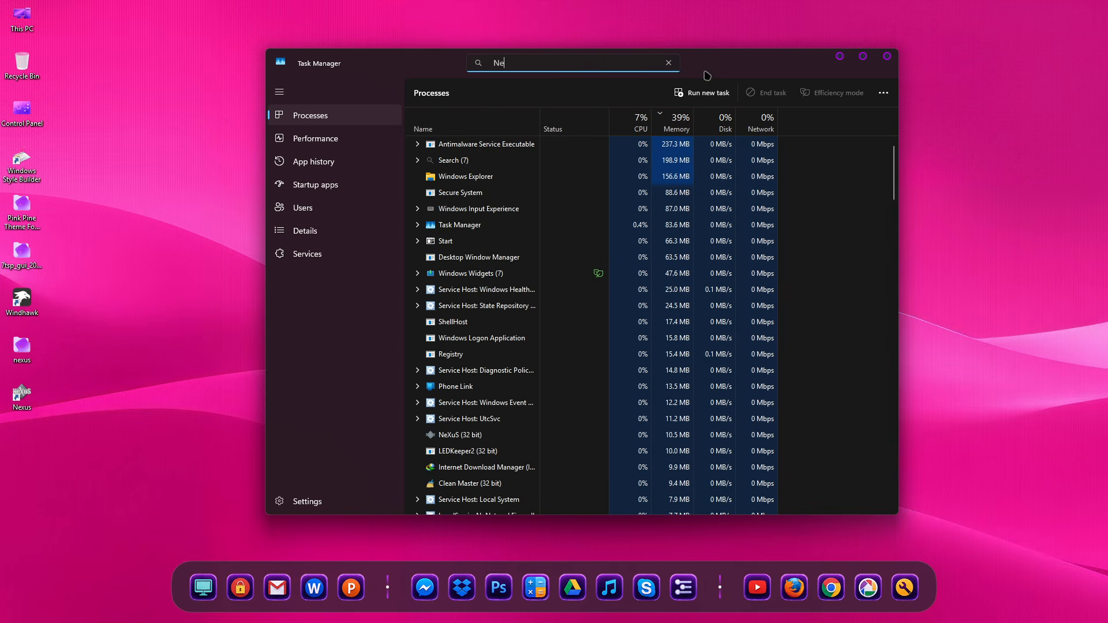
text(x)
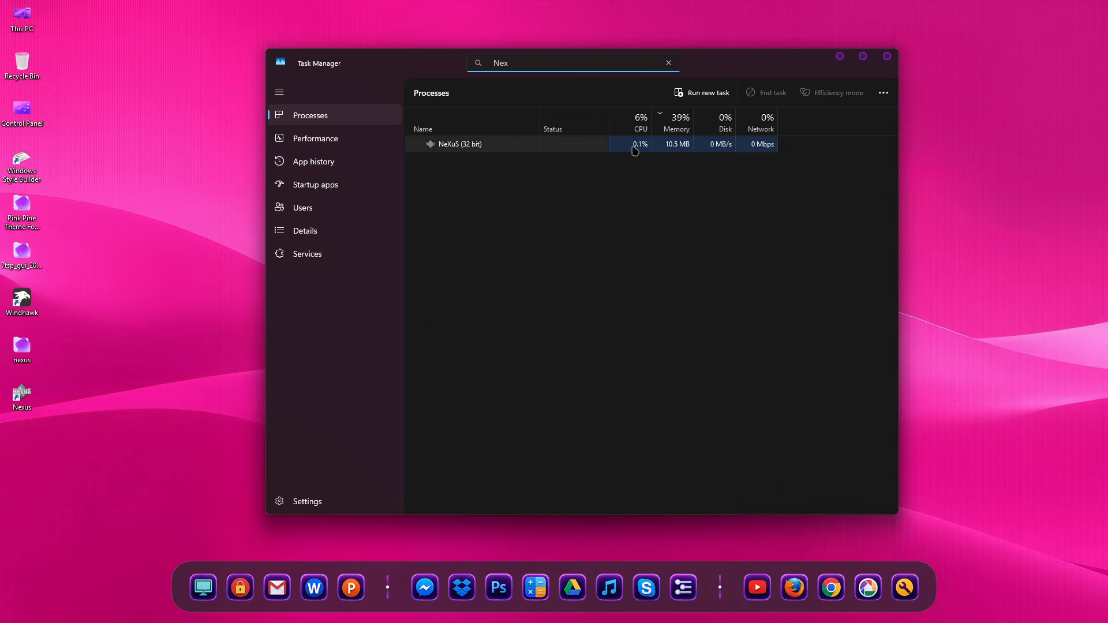
click(669, 63)
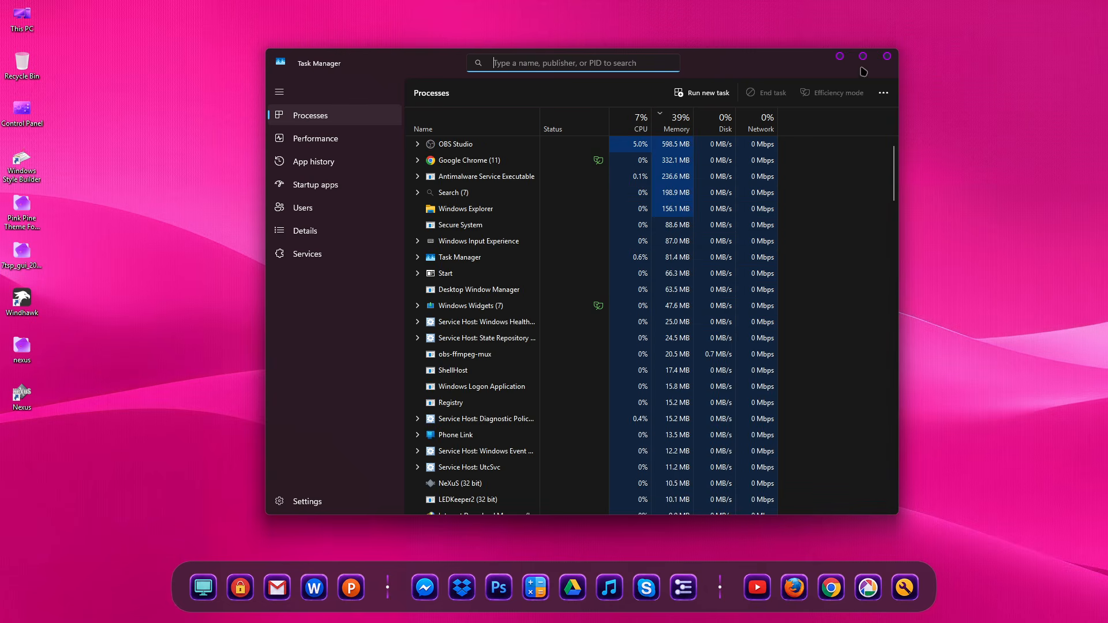
click(887, 56)
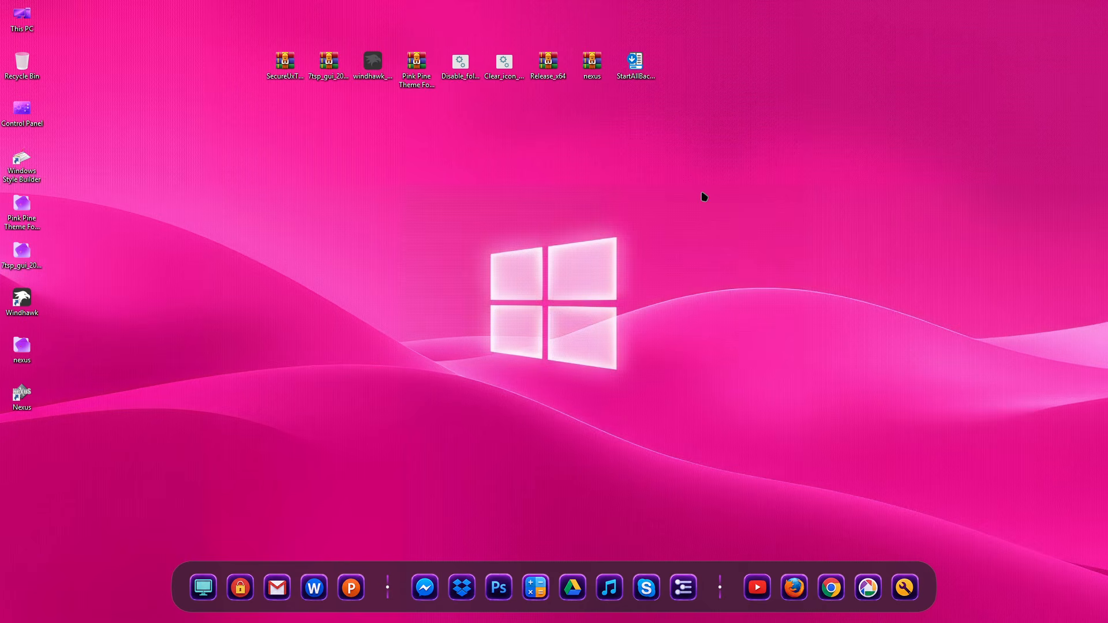
Step: Hide the desktop icons
right_click(597, 184)
mouse_move(597, 184)
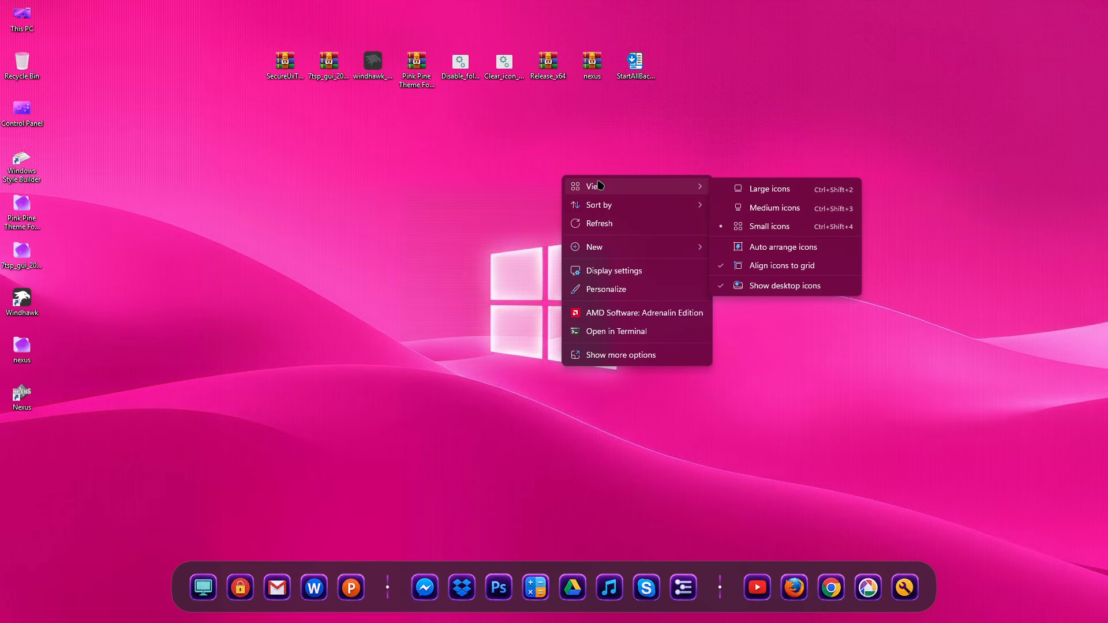
click(749, 287)
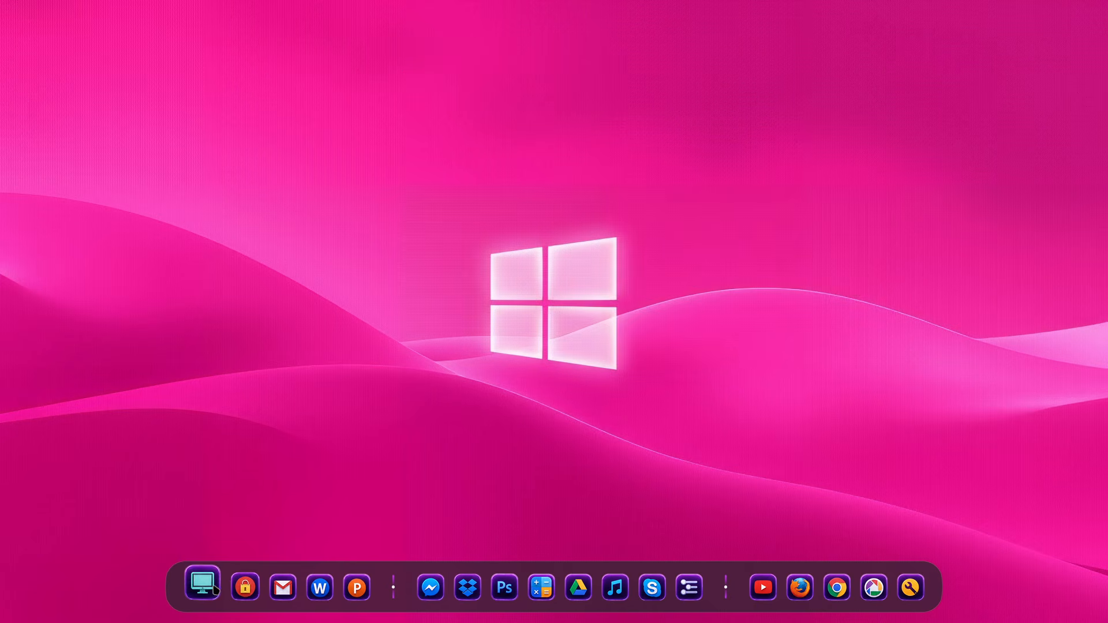